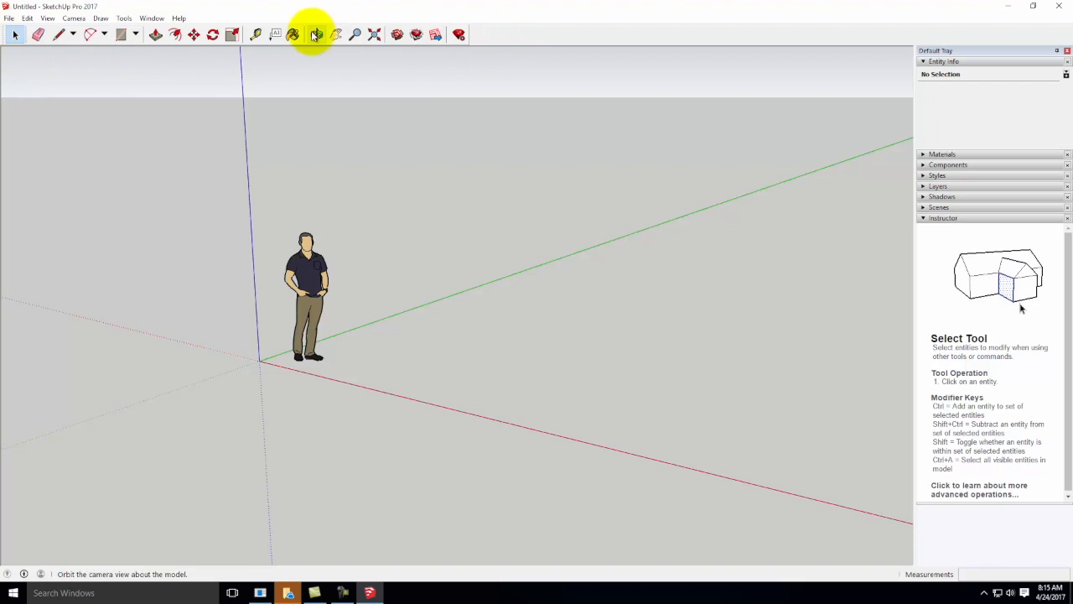
Display the Large Tool Set toolbar and keep the Getting Started toolbar enabled
left_click(124, 19)
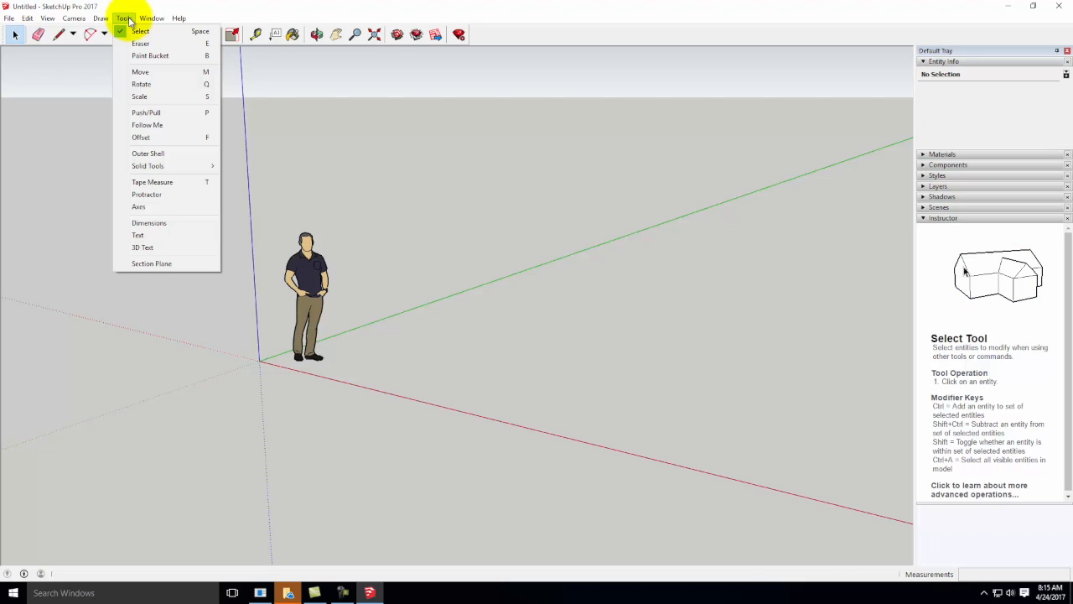
mouse_move(46, 21)
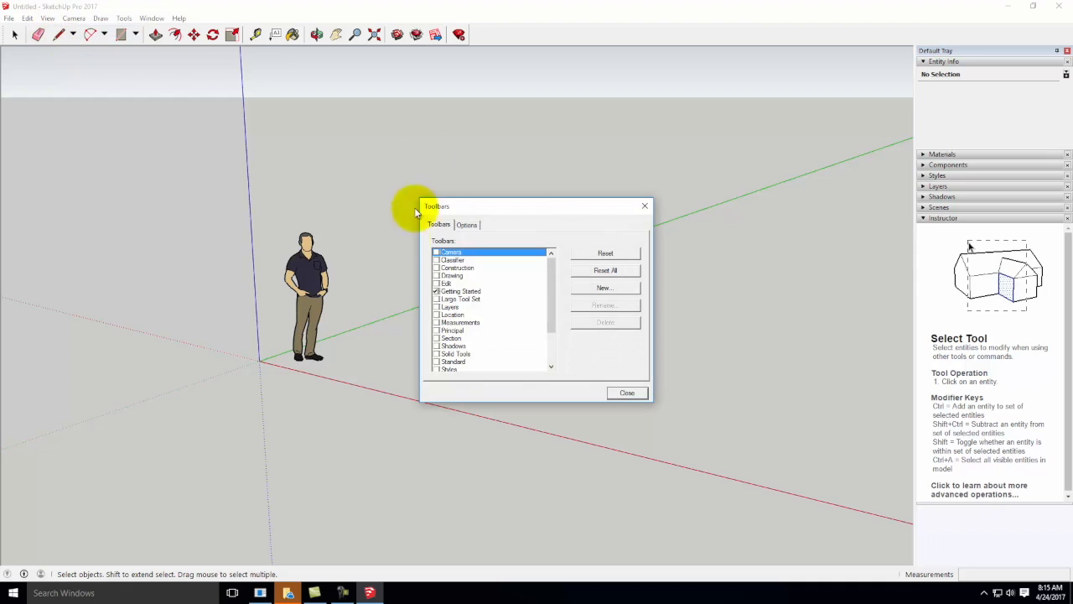
left_click(436, 298)
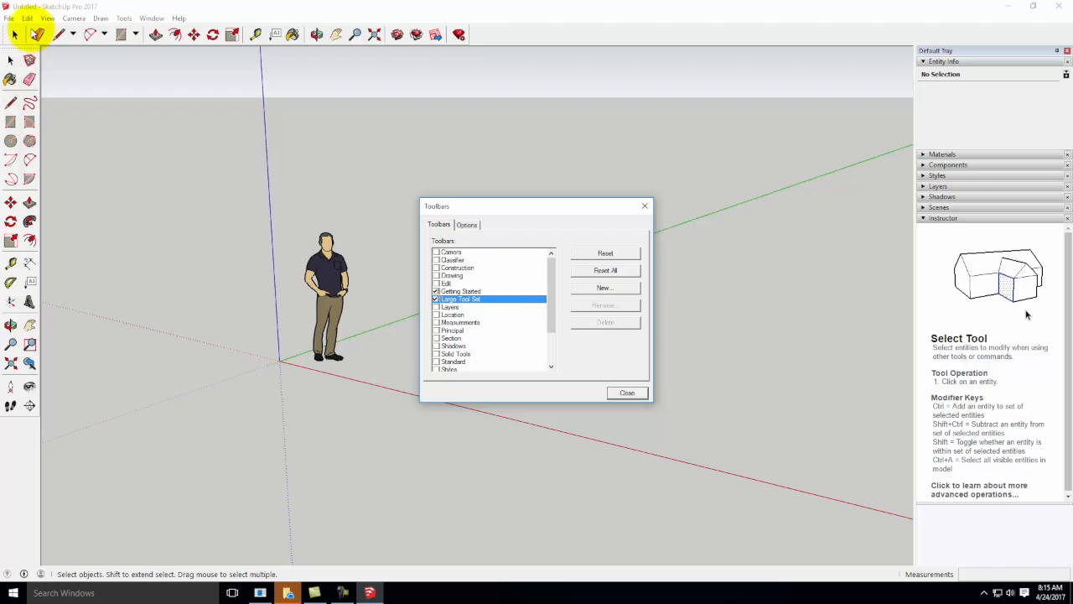
left_click(436, 291)
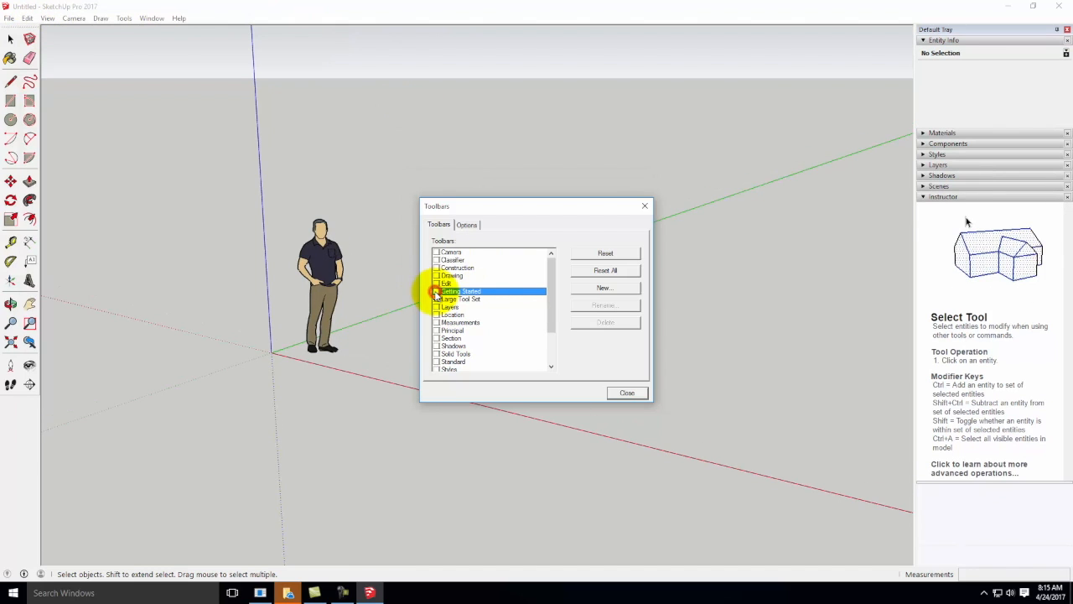
left_click(436, 291)
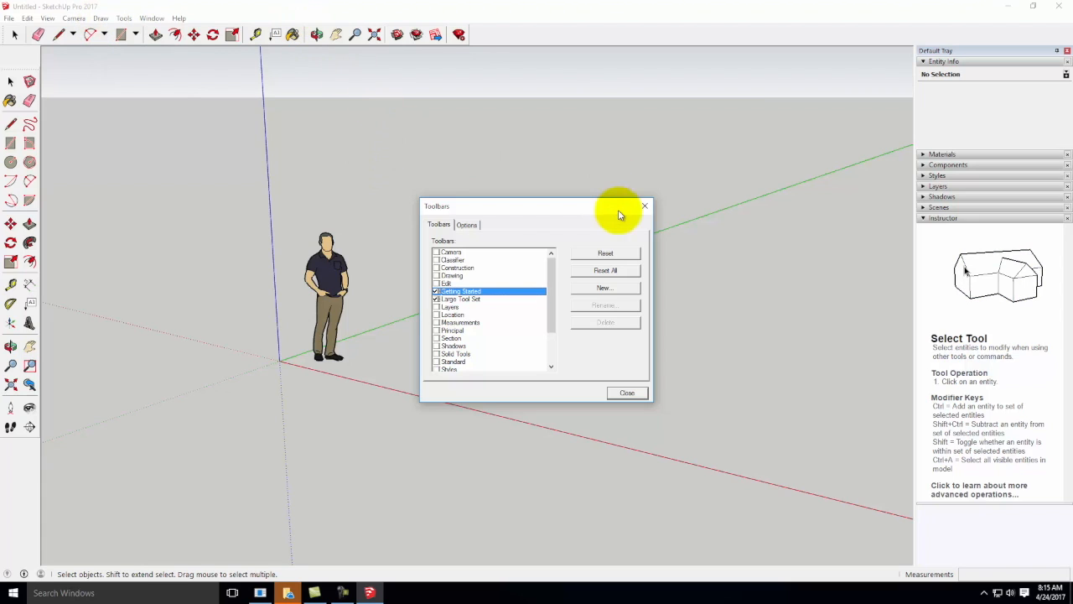
left_click(645, 206)
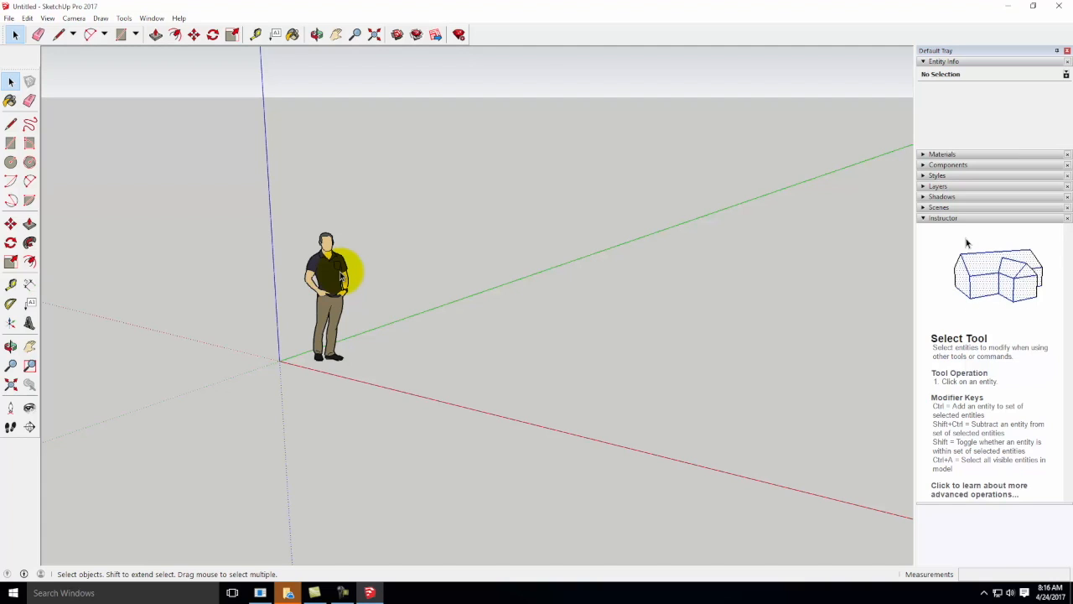
Delete the standing person figure near the origin
left_click(328, 281)
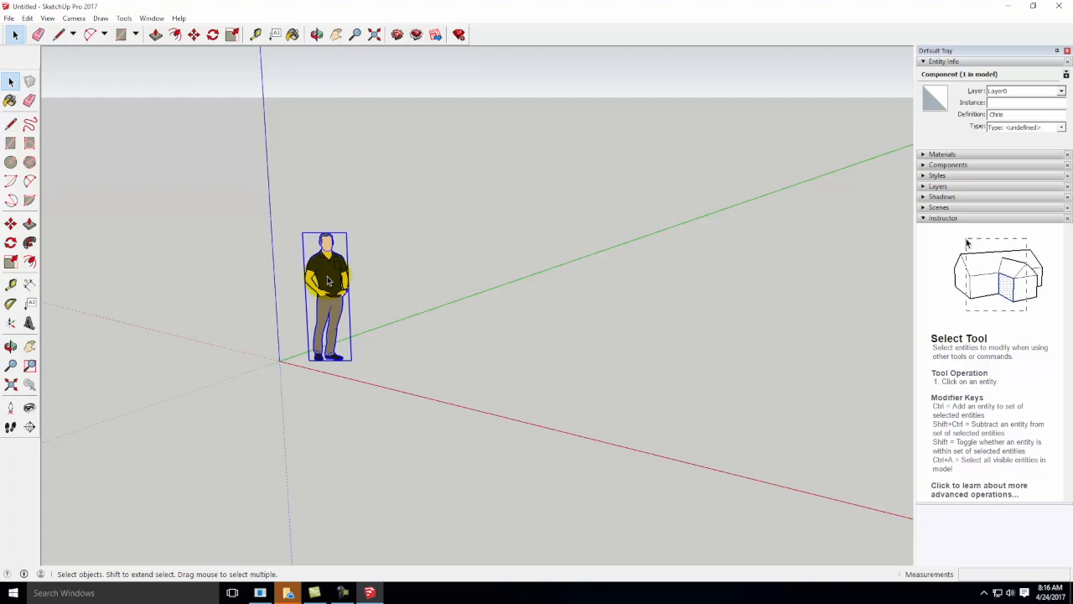
key("Delete")
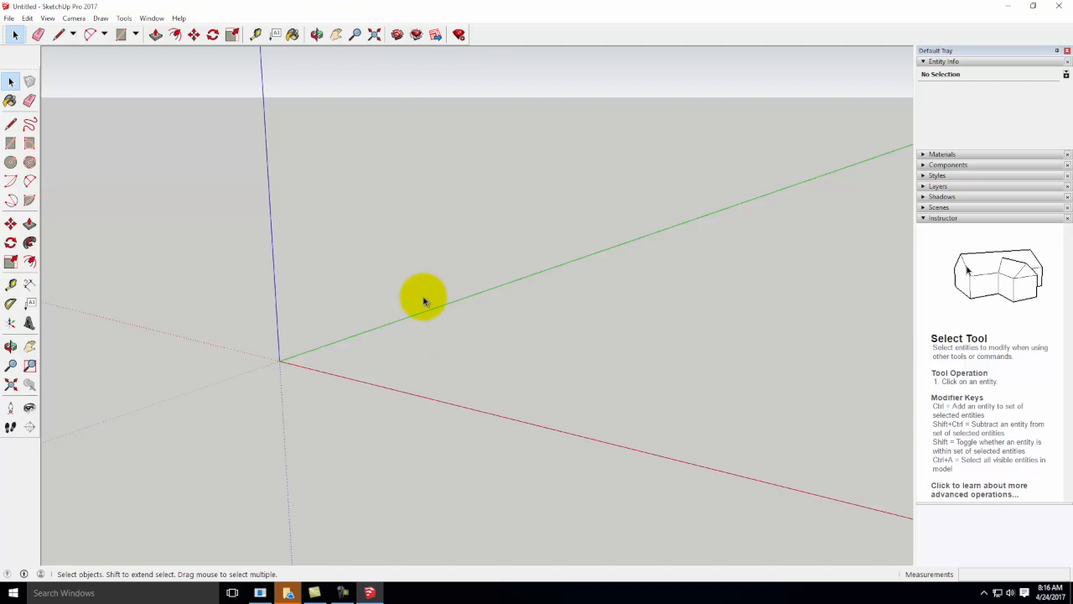
key("o")
left_click_drag(422, 290, 376, 304)
key("space")
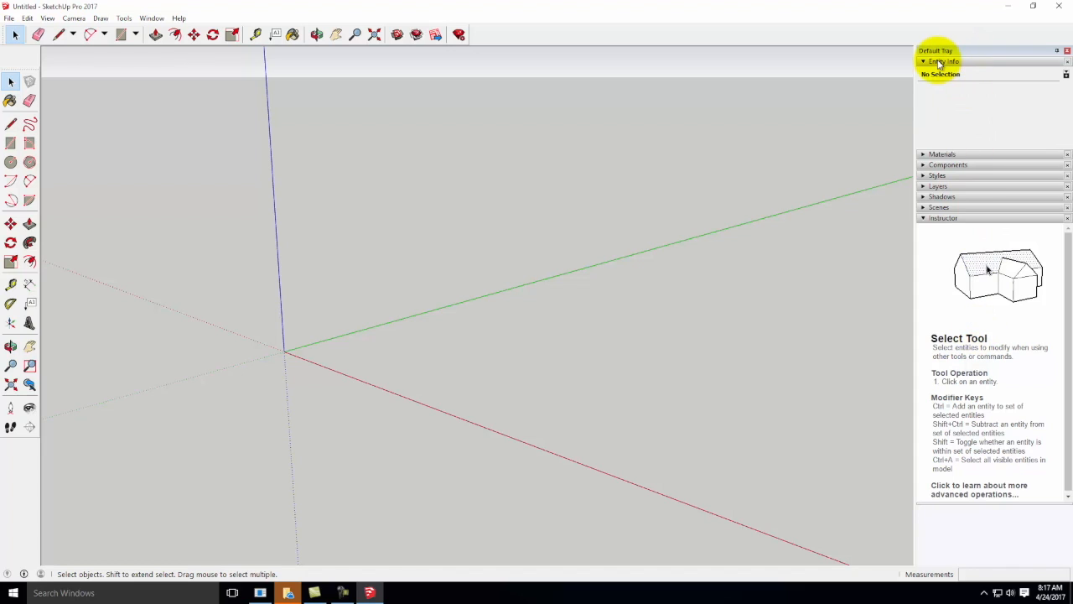
left_click(157, 19)
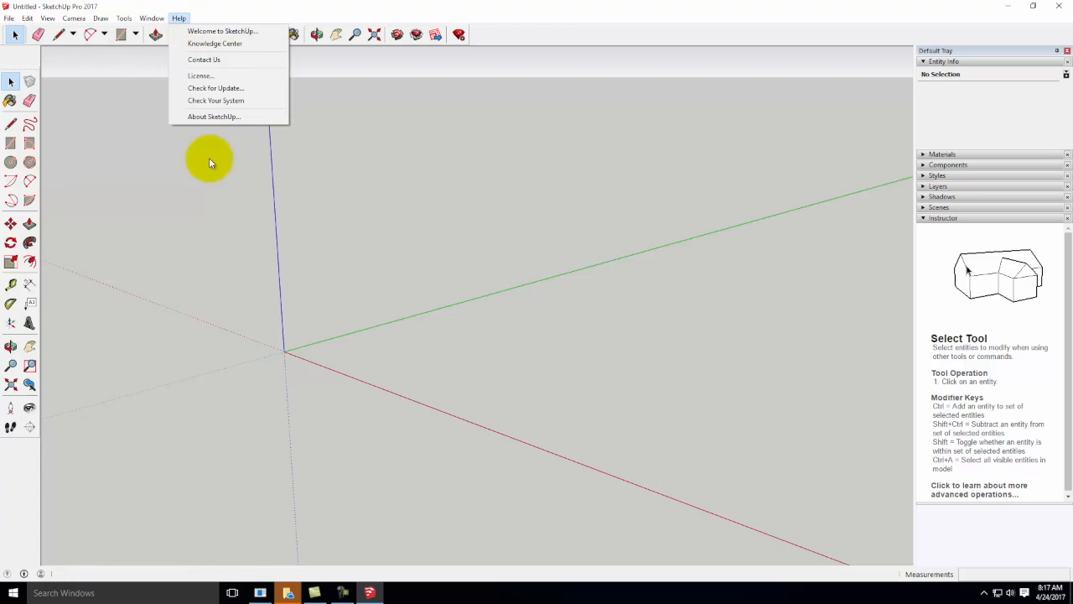
mouse_move(162, 31)
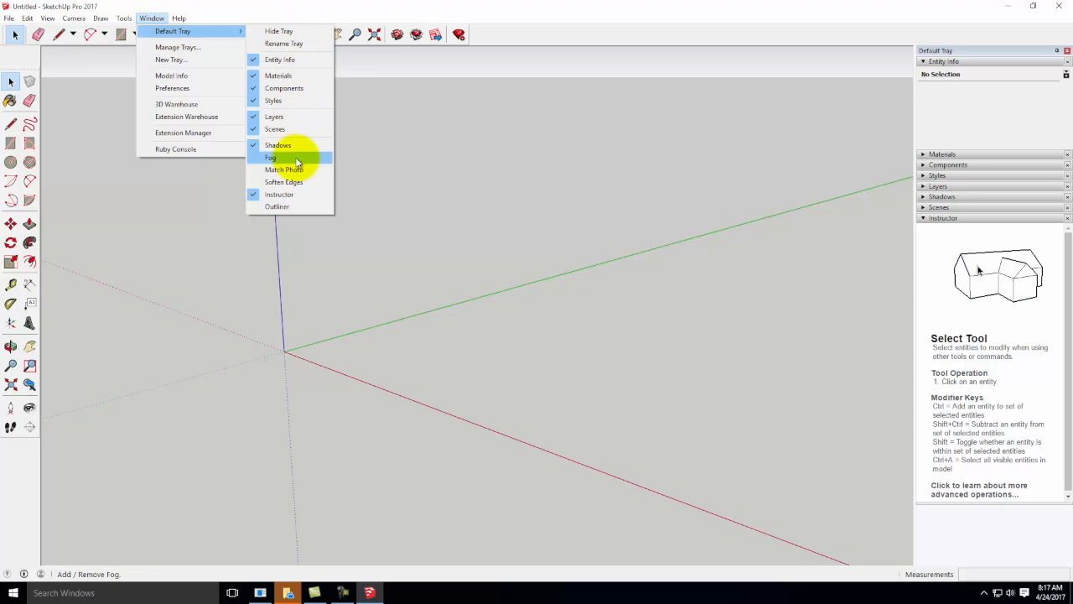
left_click(1008, 34)
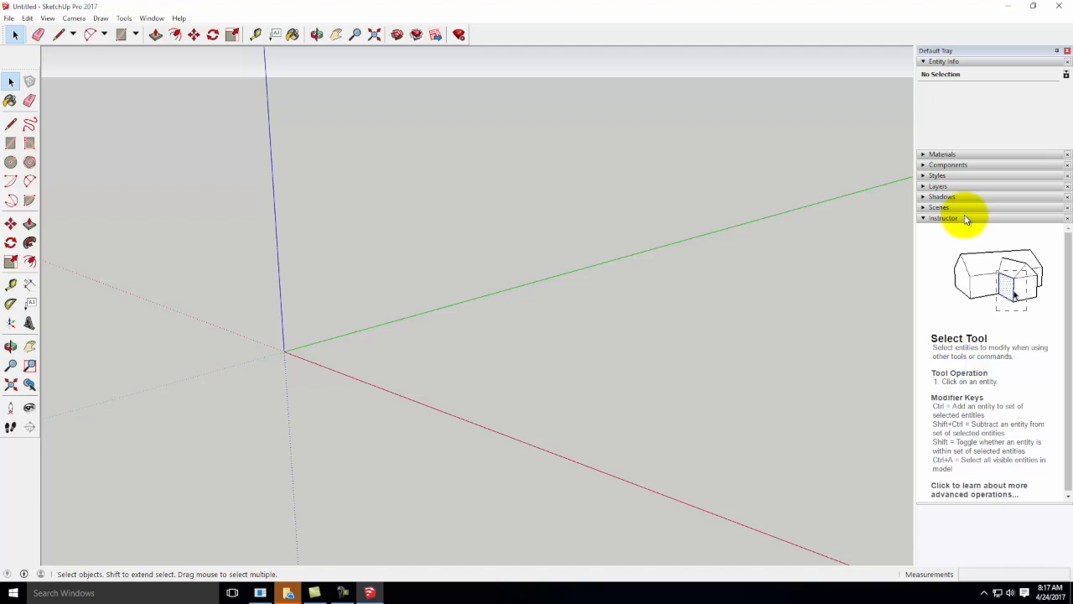
Draw a 4' by 4' rectangle on the ground between the red and green axes
left_click(10, 146)
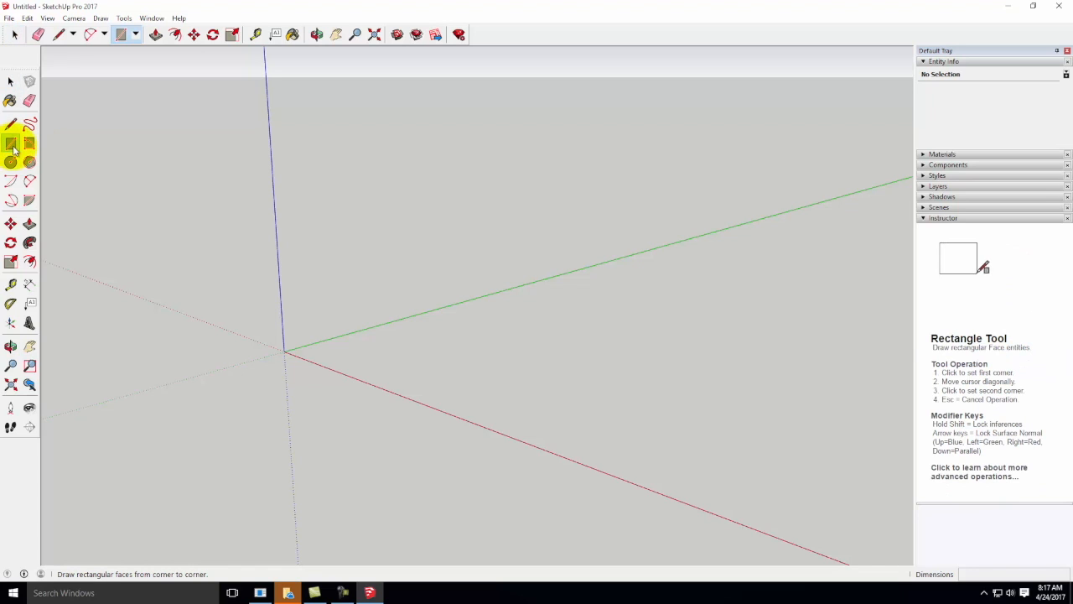
left_click(488, 369)
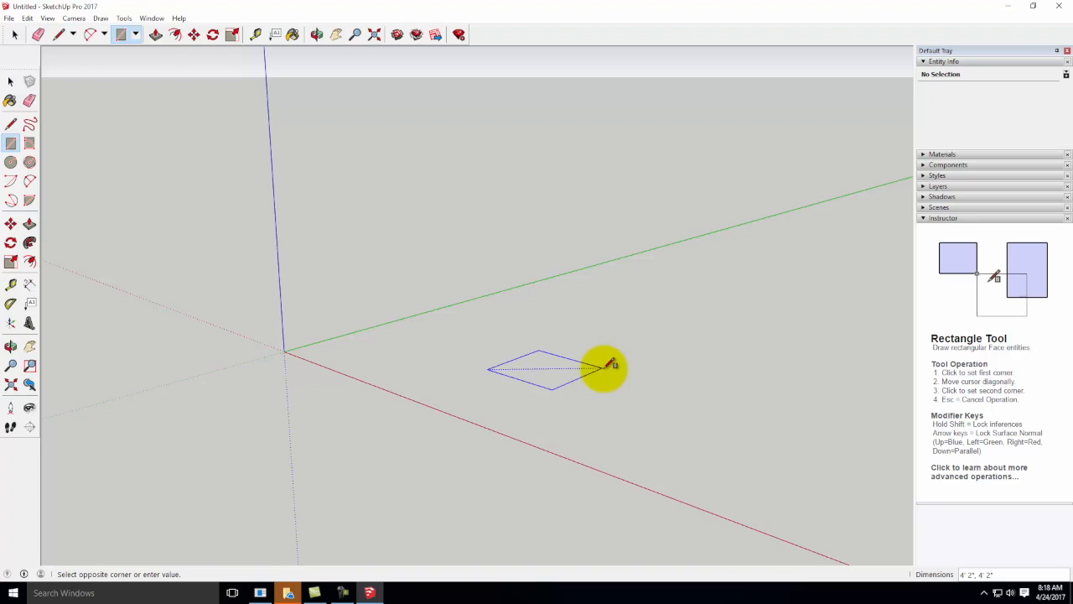
type("4")
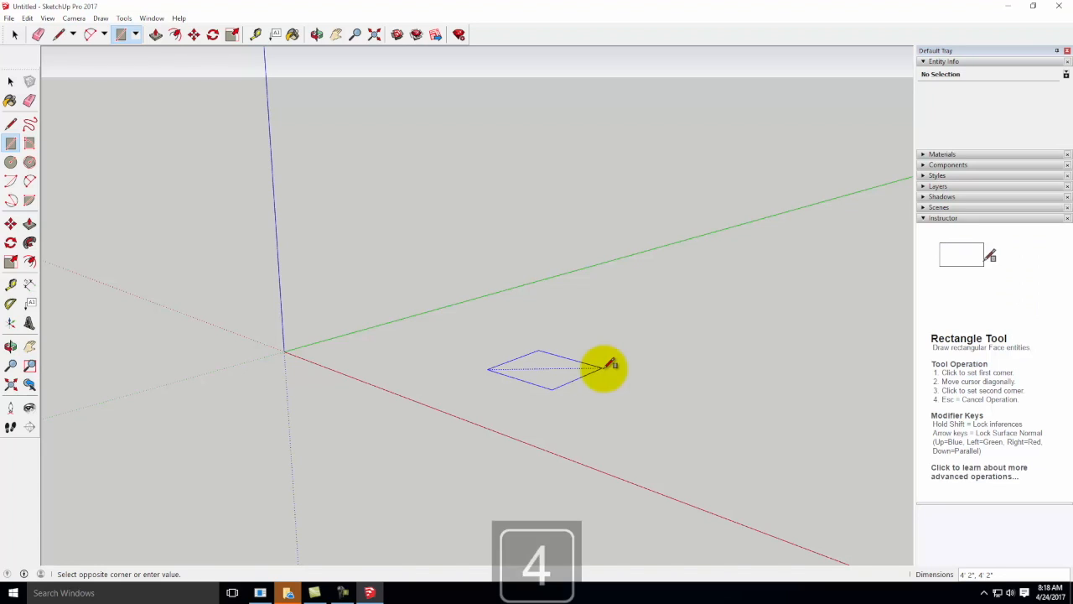
type("',4'")
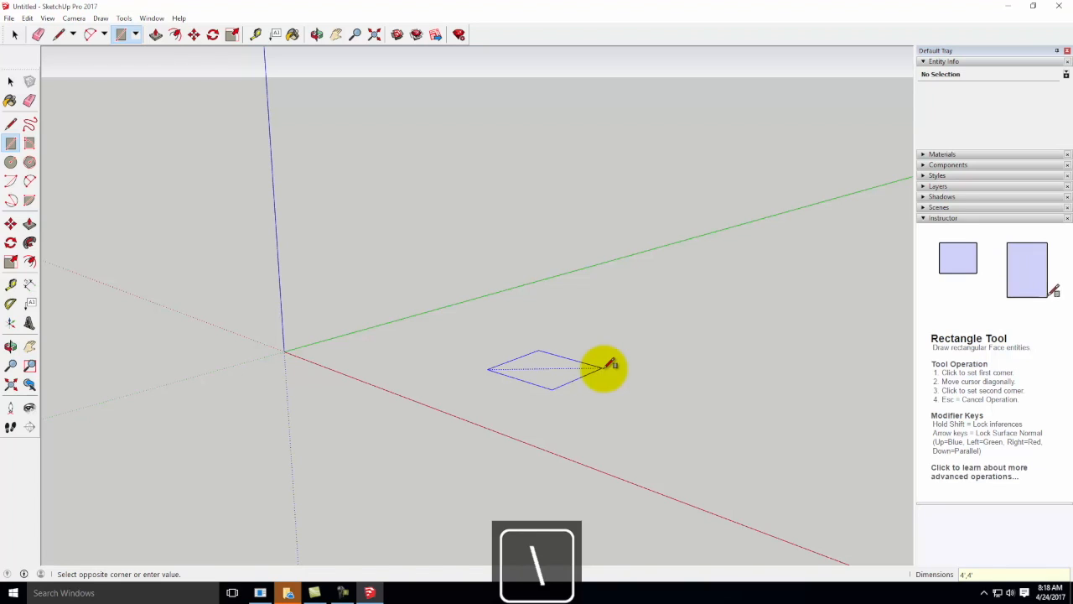
key("Return")
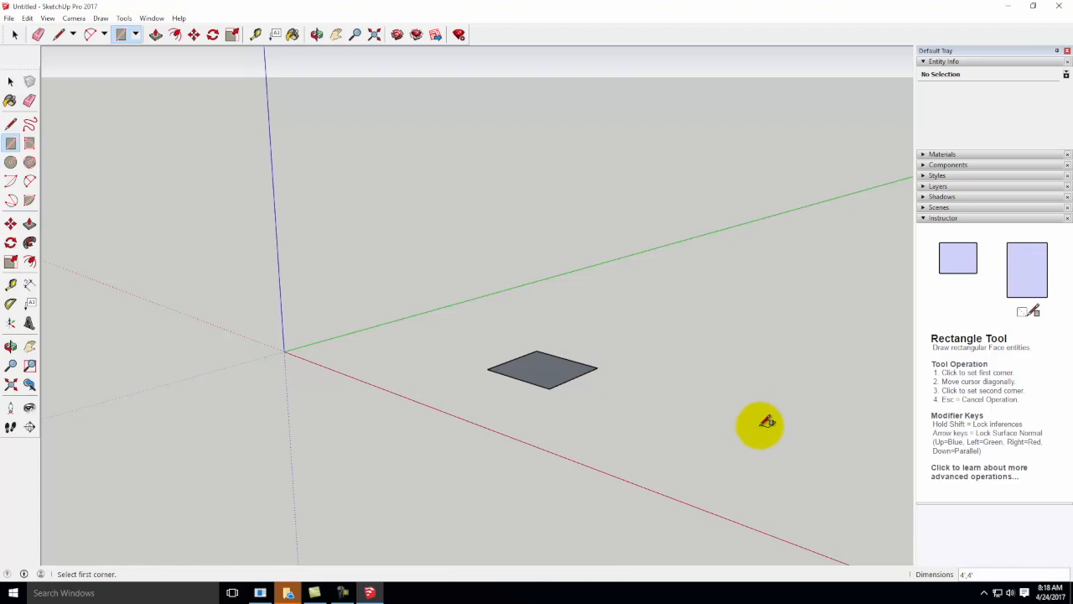
Draw a second 4' by 4' rectangle on the ground, farther from the origin than the first one
left_click(792, 471)
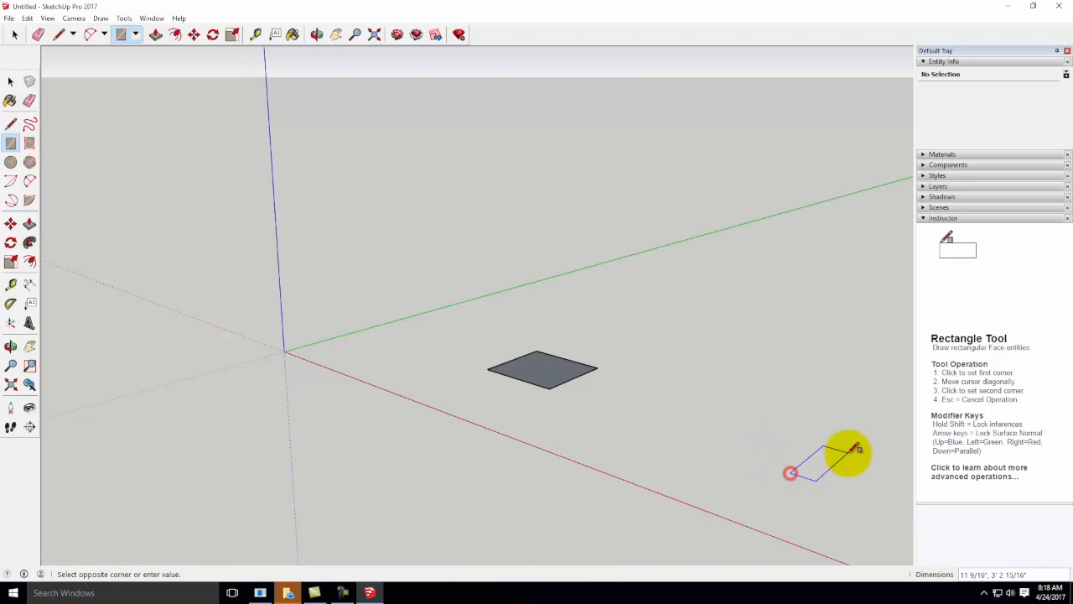
type("4")
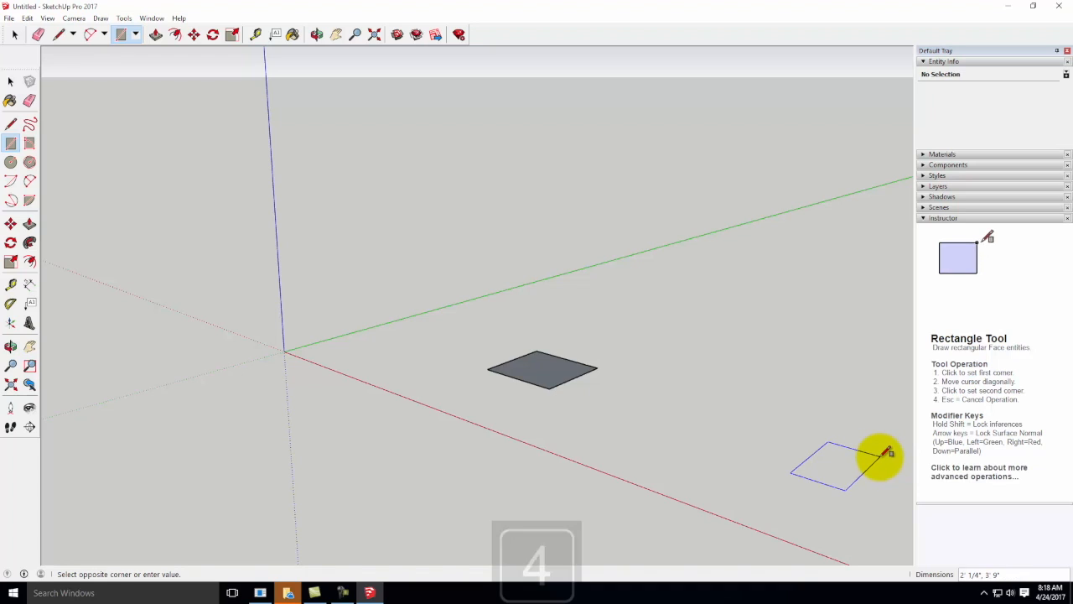
type("',")
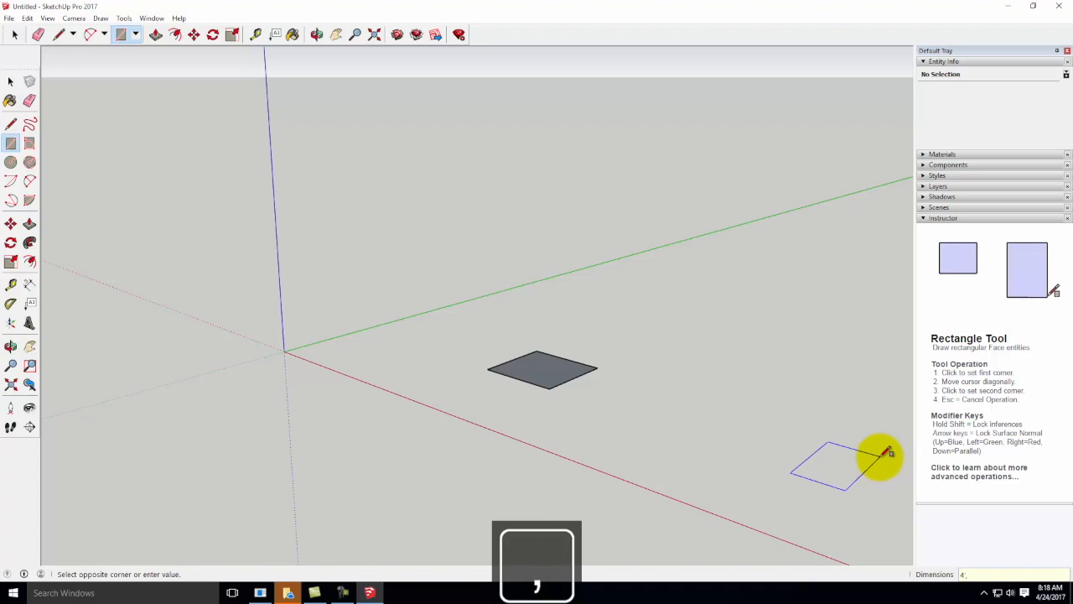
type("4'")
key("Return")
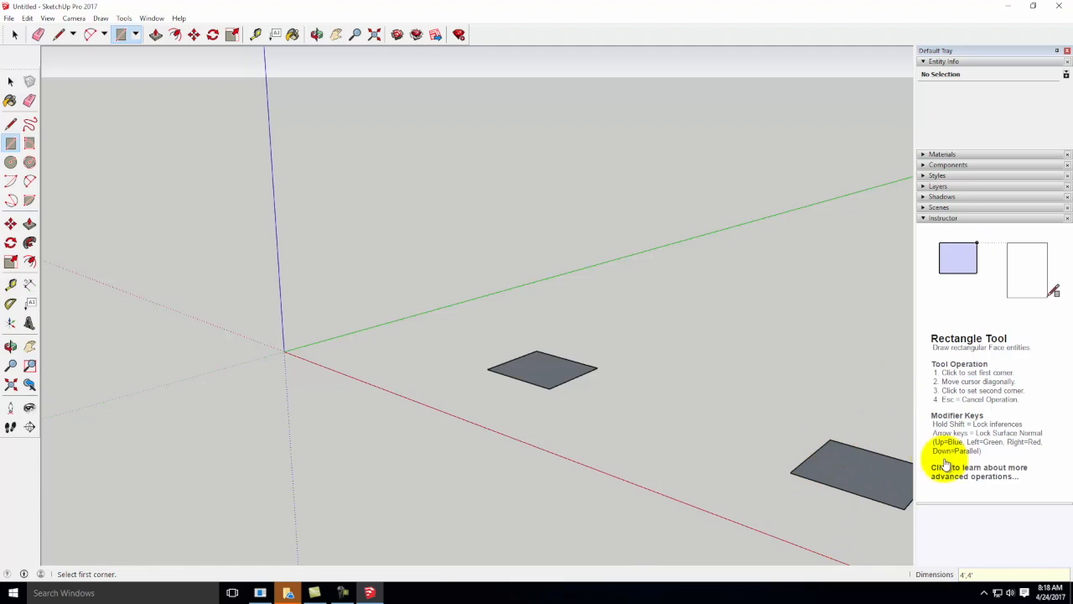
Extrude the square nearer the origin upward 4' with Push/Pull
mouse_move(584, 423)
middle_mouse_down()
mouse_move(613, 491)
mouse_move(713, 599)
mouse_move(718, 466)
middle_mouse_up()
middle_click_drag(666, 277, 653, 359)
left_click_drag(698, 479, 509, 80)
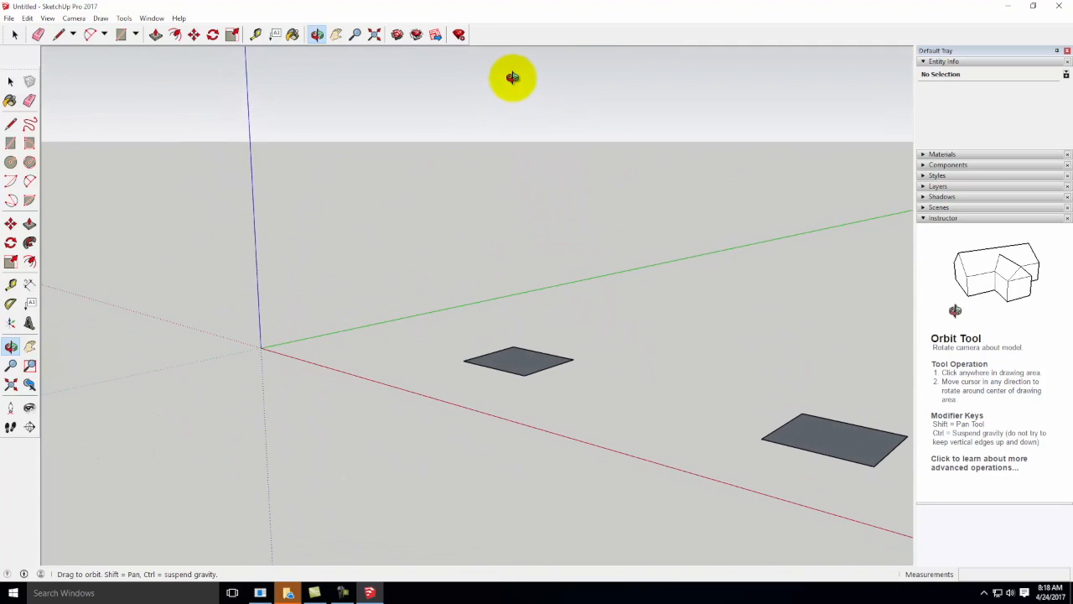
key("r")
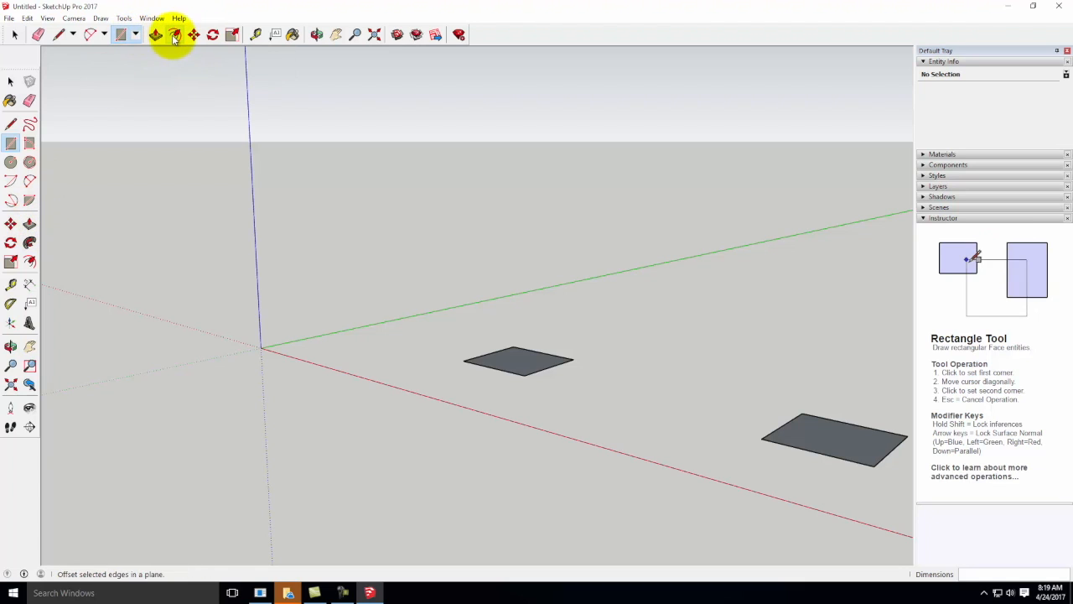
left_click(29, 225)
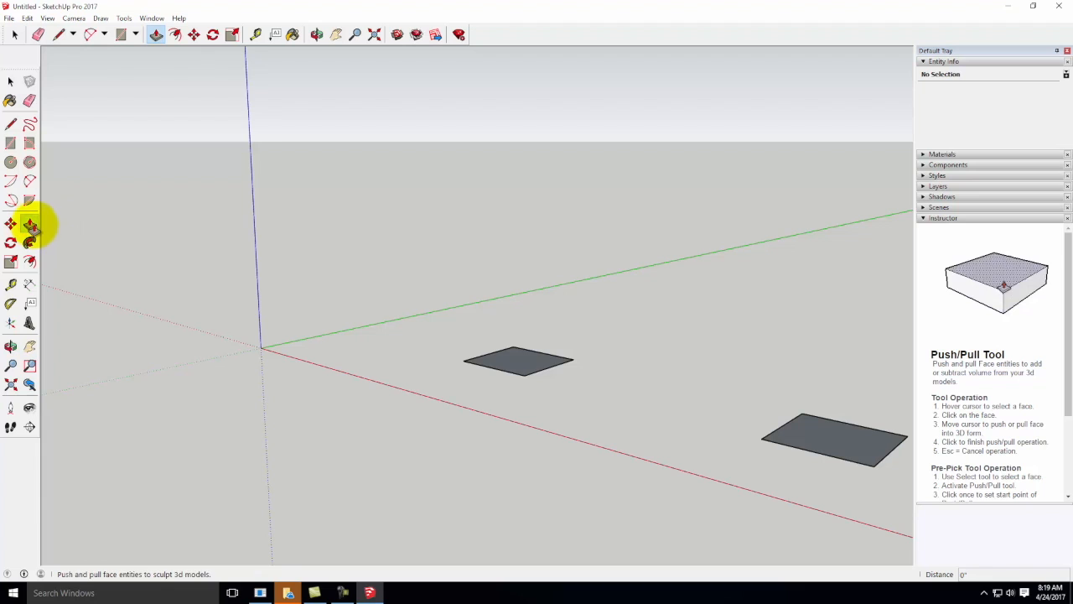
left_click(520, 367)
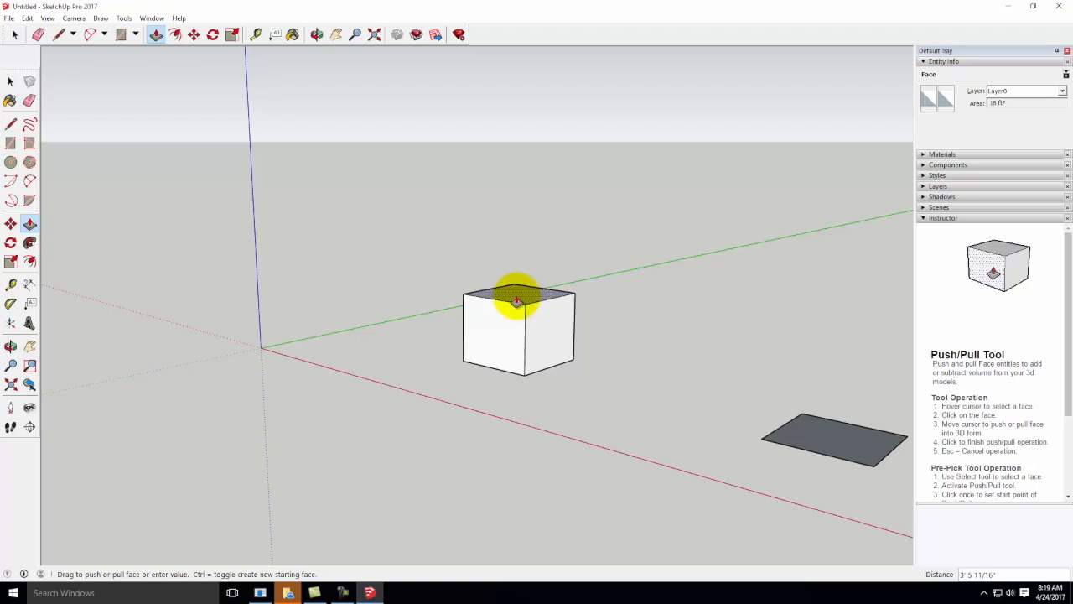
type("4")
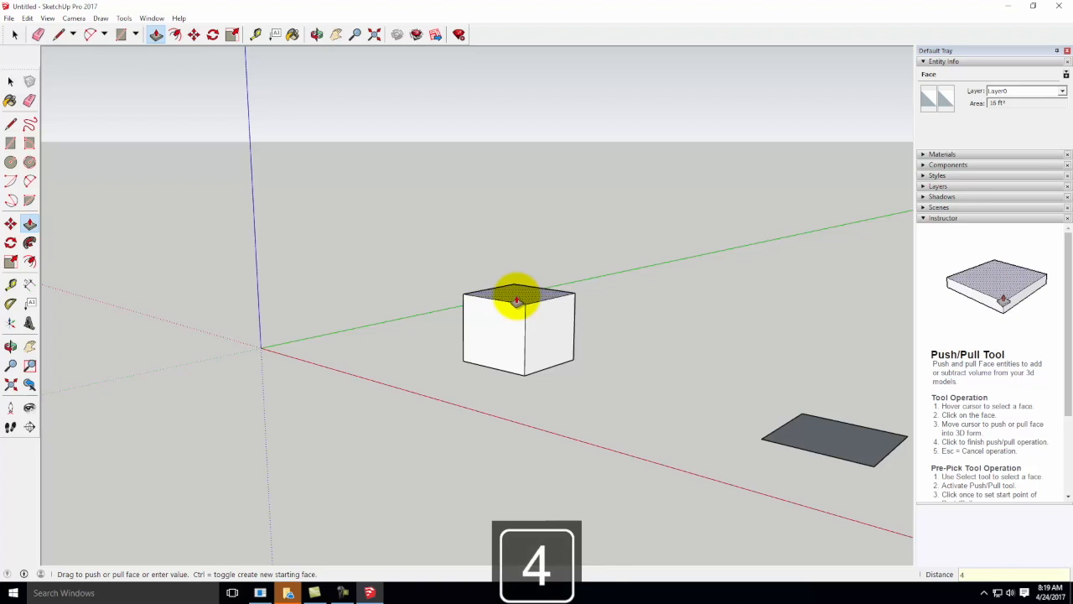
key("Return")
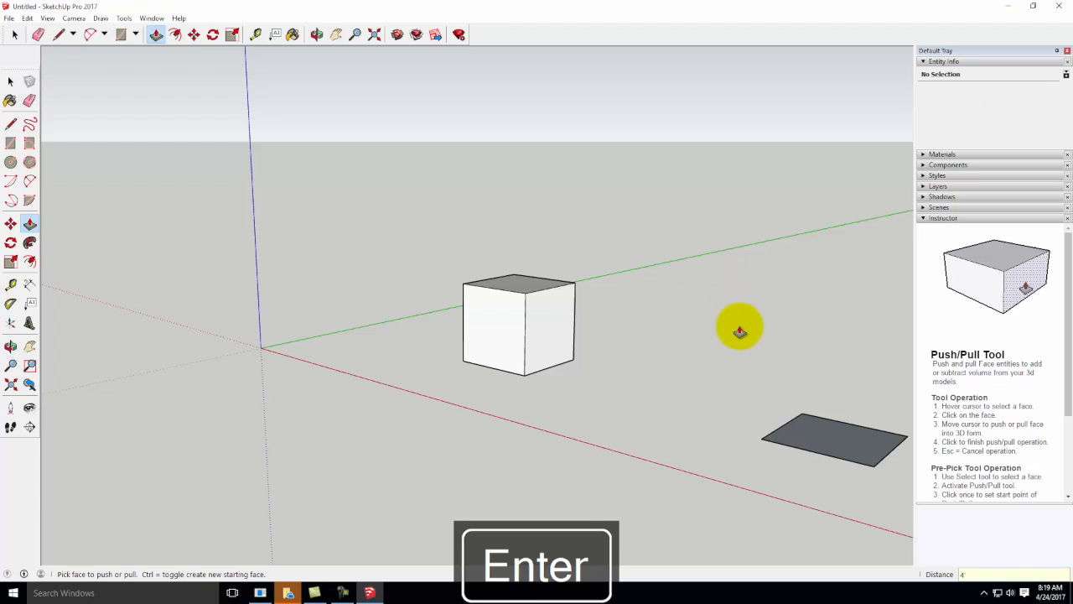
Pull the second square, farther from the origin, up 4' into a box
left_click(822, 443)
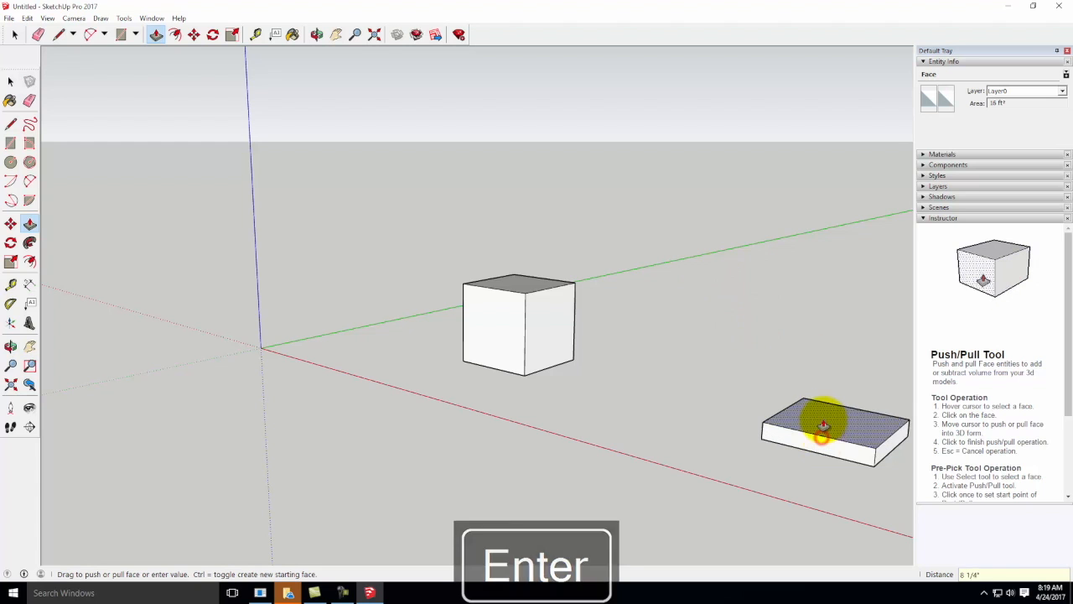
type("4")
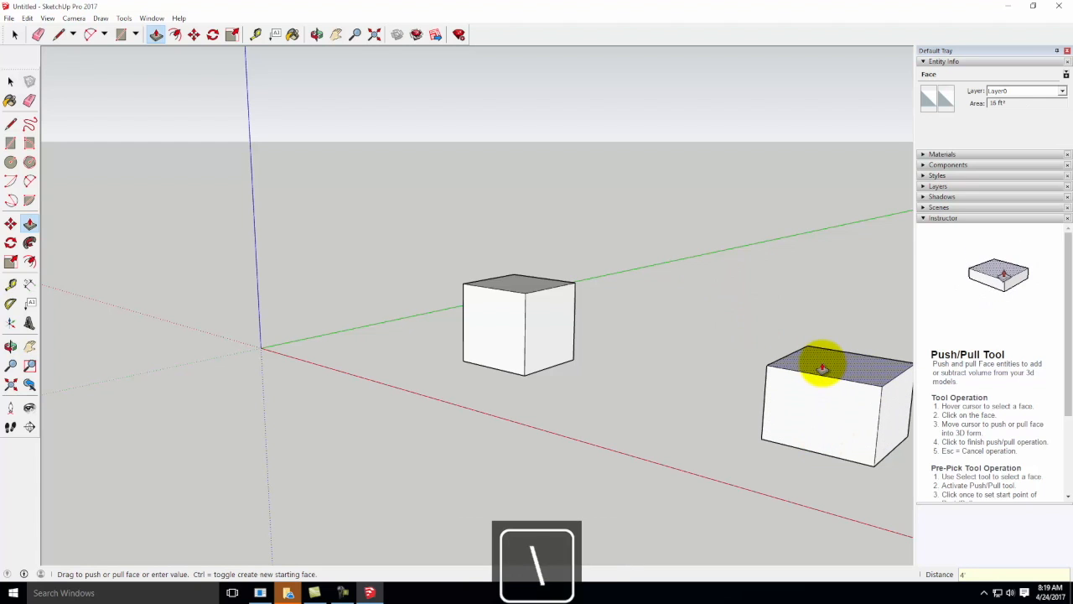
key("Return")
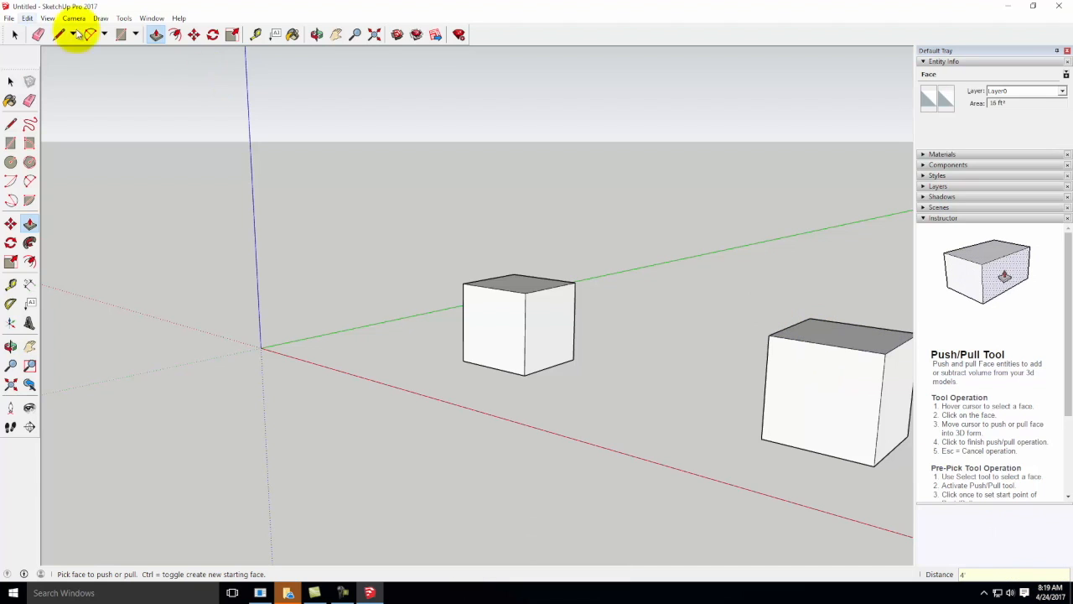
Try to move the box farther from the origin by its lower front corner toward the other box
left_click(10, 81)
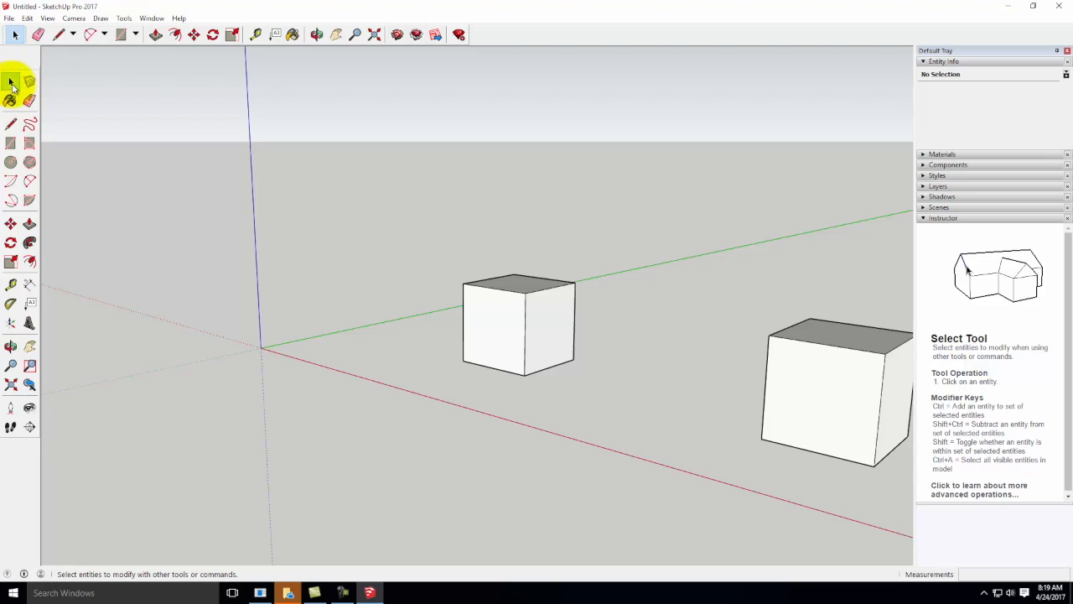
left_click_drag(716, 249, 953, 514)
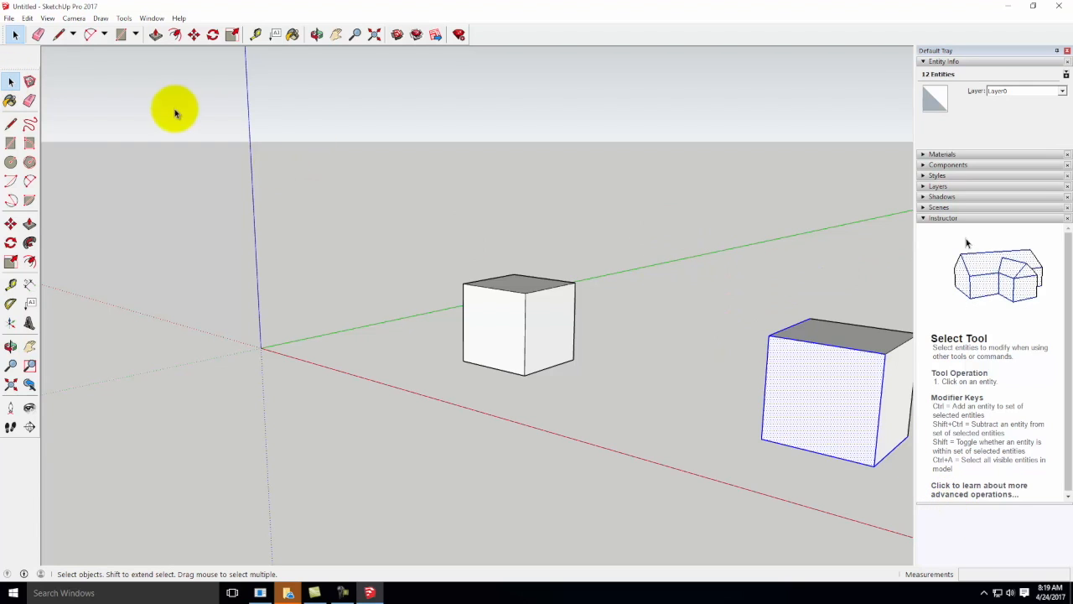
left_click(194, 36)
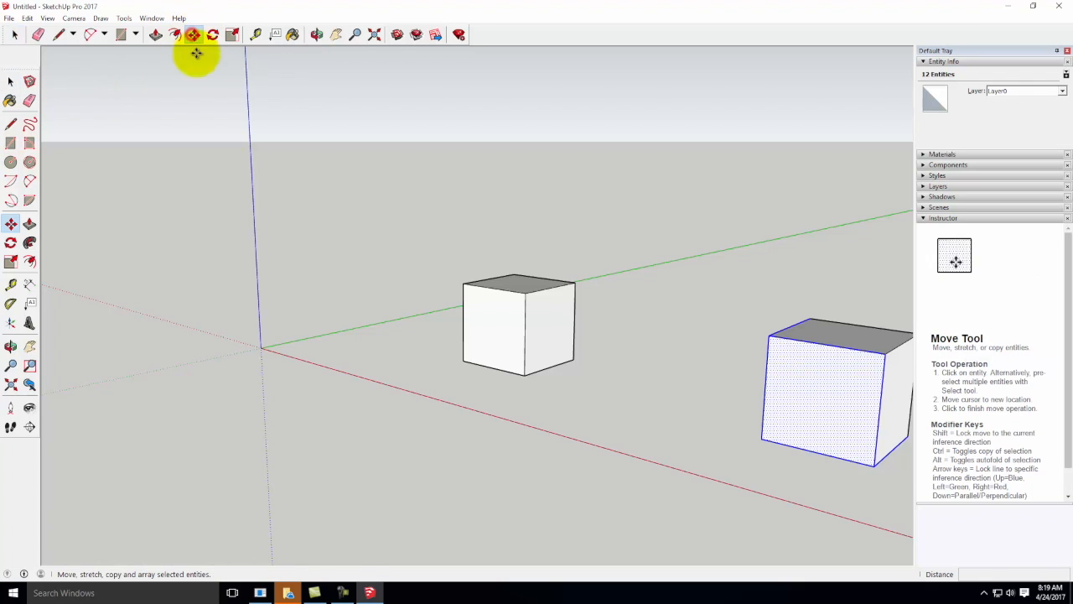
left_click(765, 440)
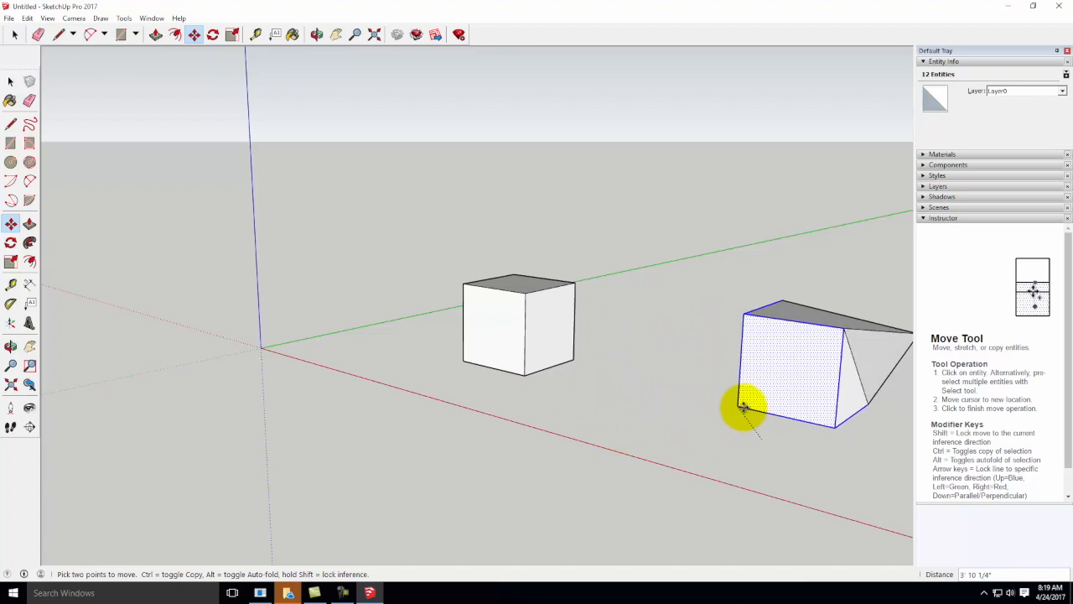
key("Escape")
scroll(575, 395, "down", 4)
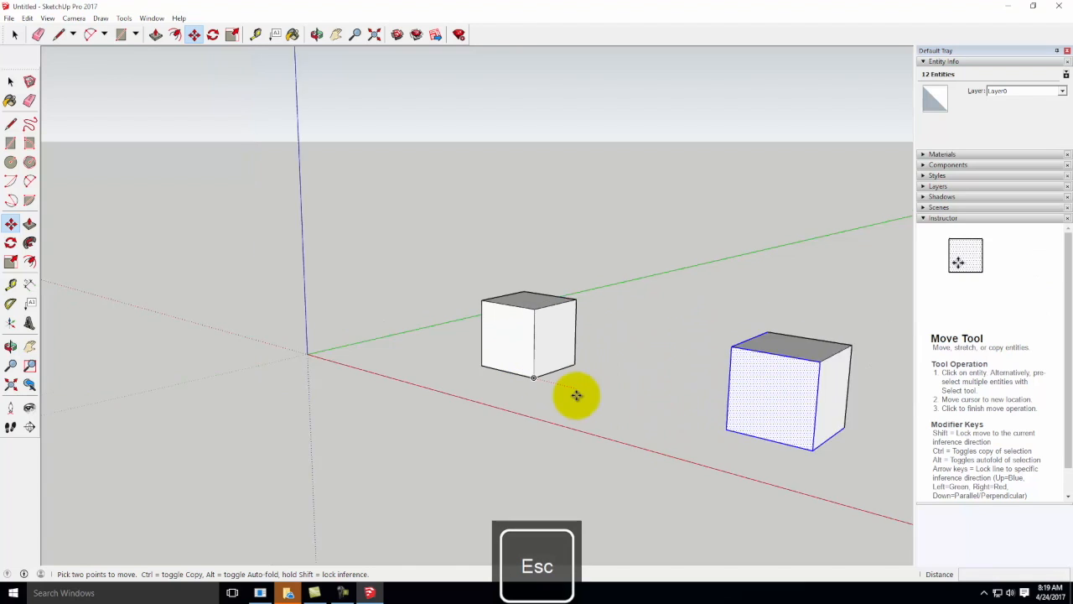
Select the whole box farther from the origin and move it by its lower corner flush against the nearer box
left_click(10, 81)
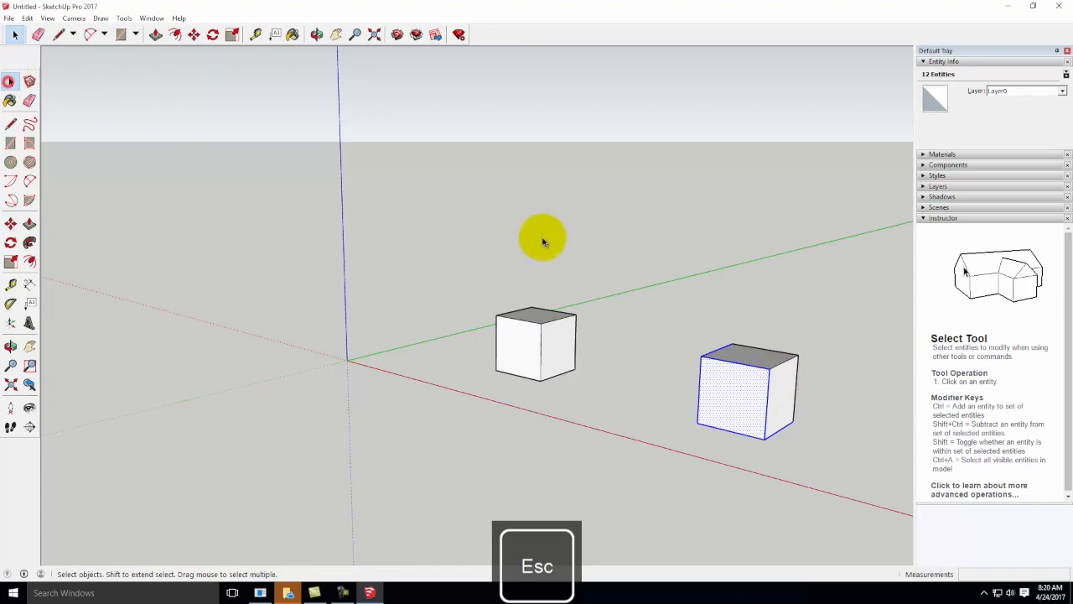
left_click_drag(696, 302, 862, 494)
left_click(10, 223)
left_click(700, 425)
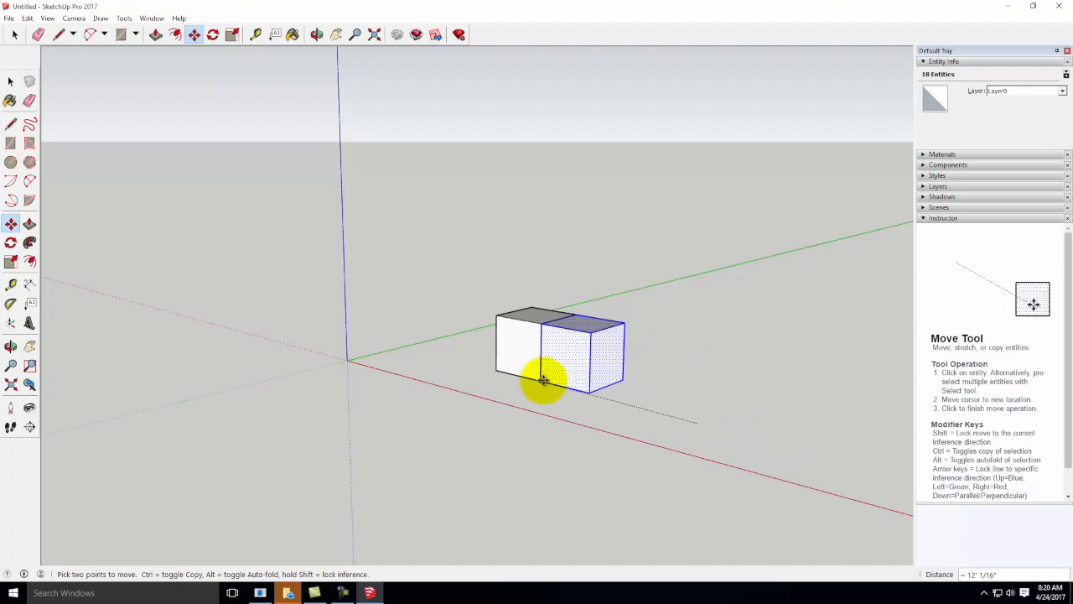
left_click(544, 380)
scroll(642, 371, "up", 3)
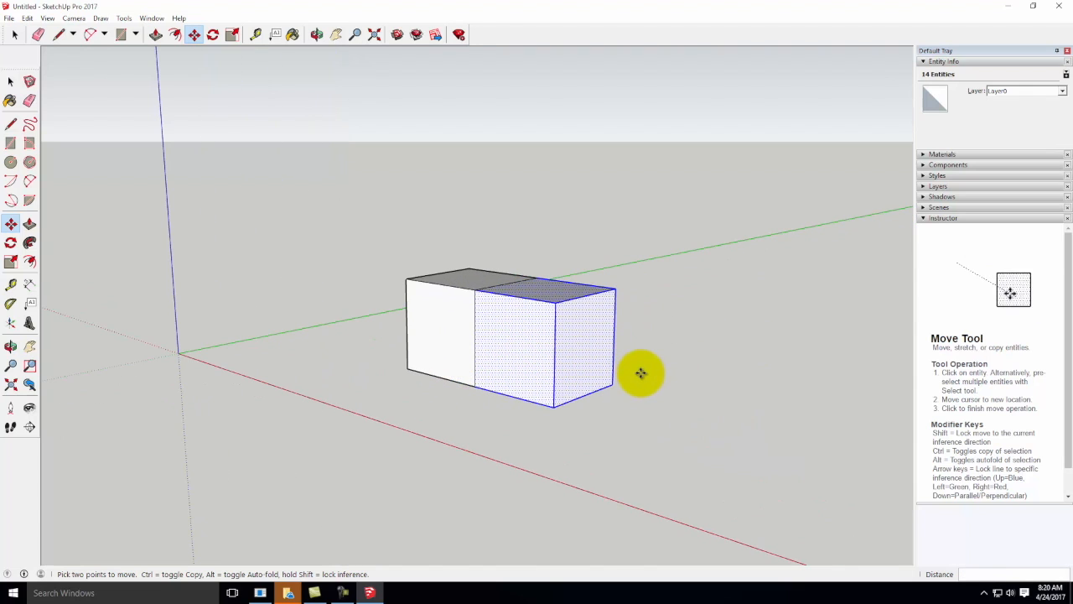
Try to move the attached ungrouped box away from its neighbour, and undo the moves back to two separate boxes
left_click(476, 386)
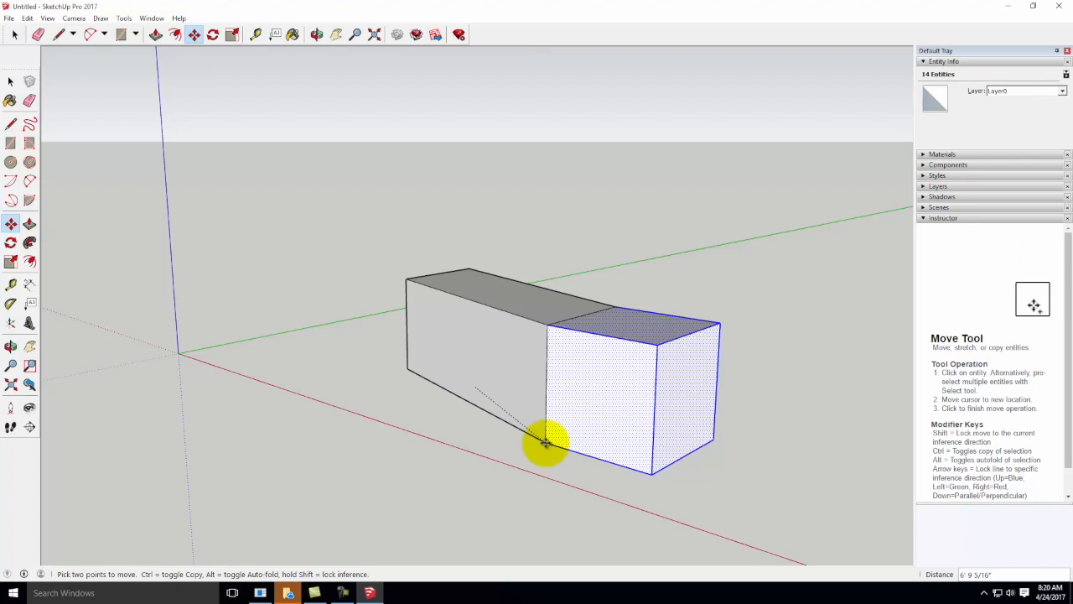
key("ctrl+z")
key("Escape")
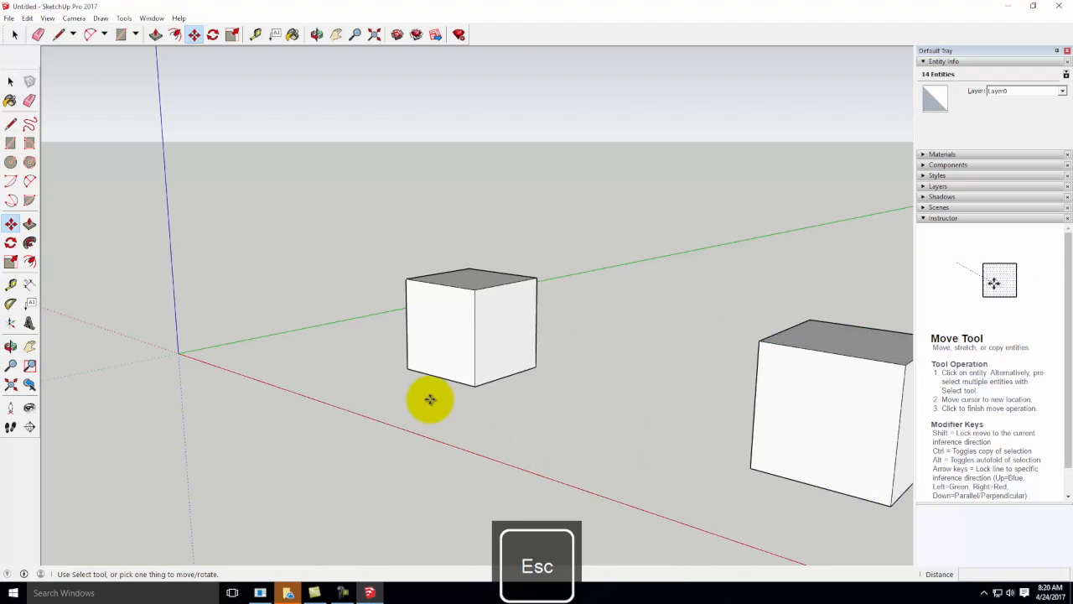
Select all faces and edges of the box farther from the origin and make them a group
scroll(420, 395, "down", 3)
left_click(11, 82)
left_click_drag(556, 299, 730, 478)
right_click(643, 407)
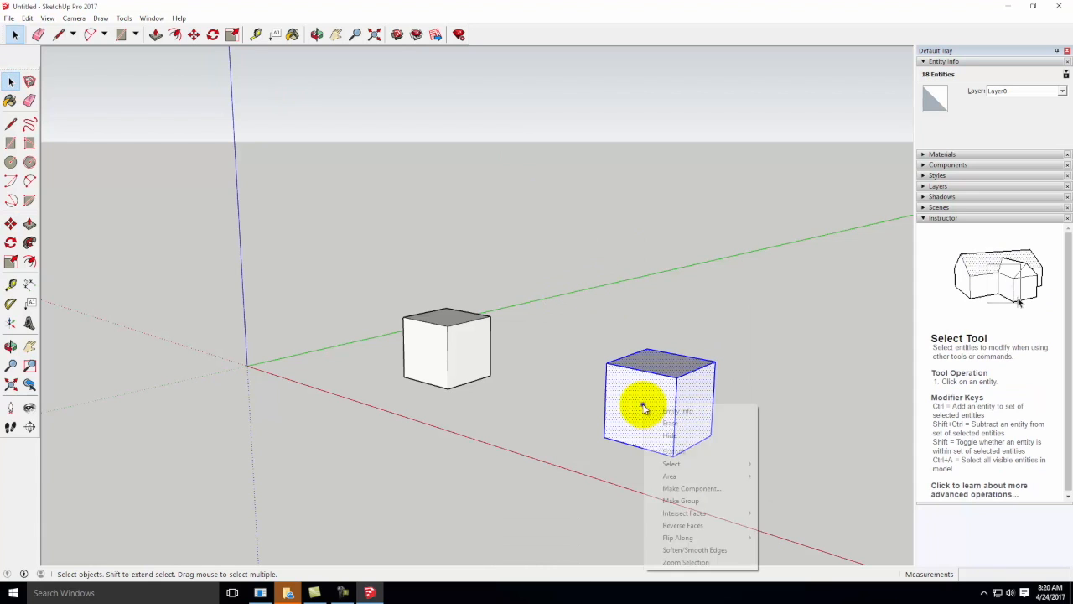
left_click(687, 505)
Make the whole box nearer the origin a separate group
left_click_drag(361, 253, 537, 435)
right_click(457, 348)
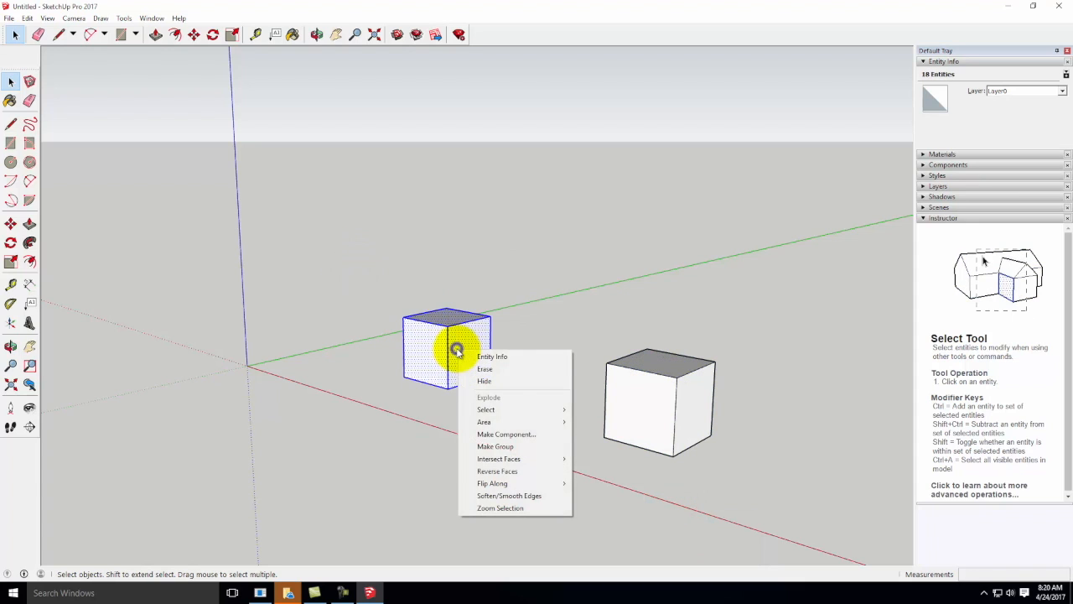
left_click(530, 447)
Move the farther grouped box by its lower front corner onto the nearer box's lower front corner, side by side
left_click_drag(555, 289, 748, 489)
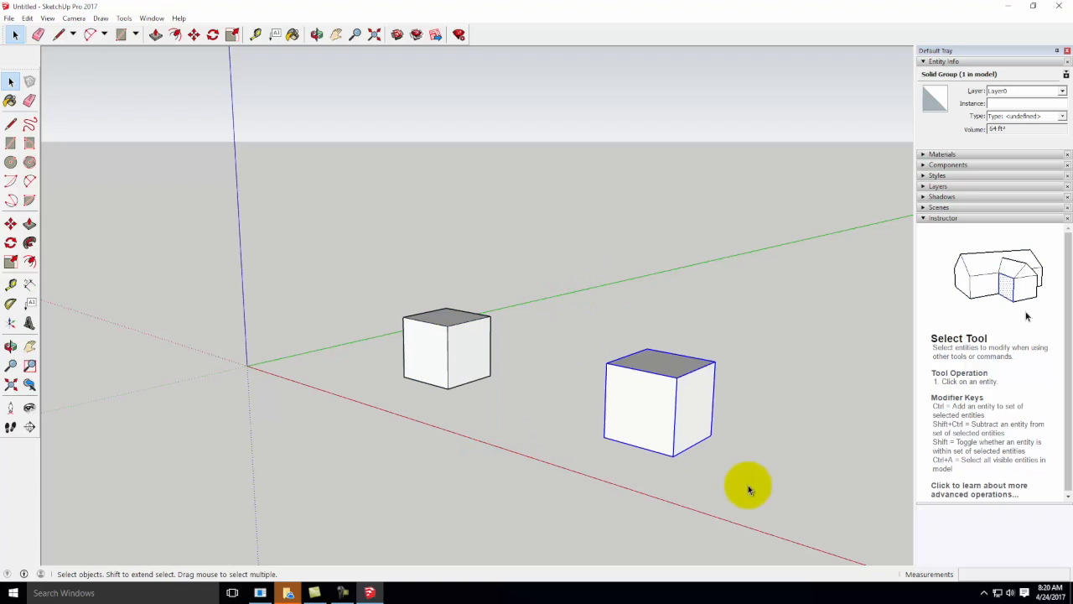
left_click(10, 224)
left_click(604, 434)
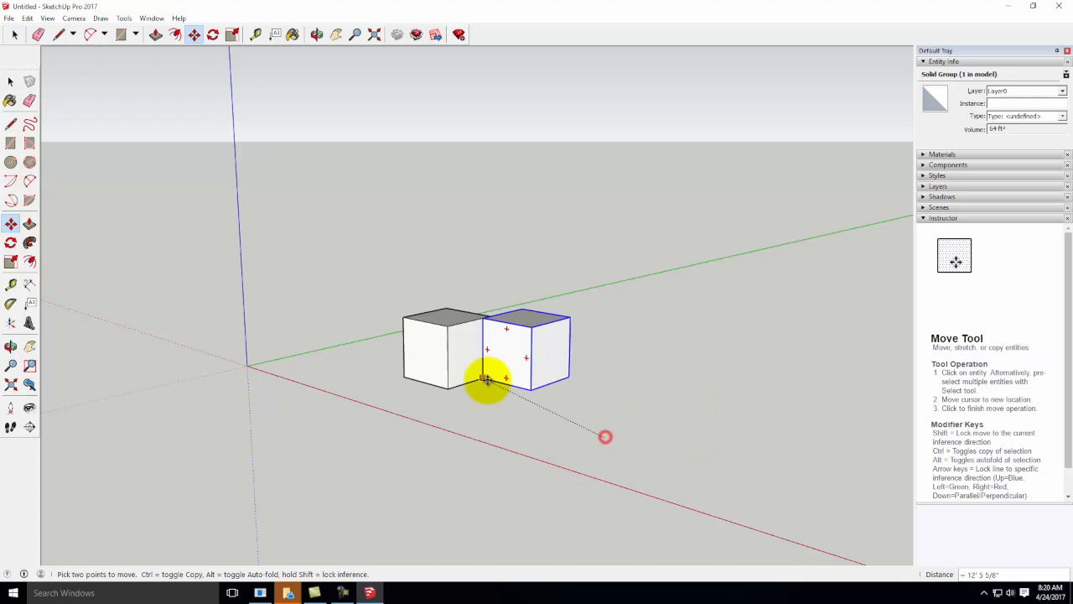
left_click(450, 387)
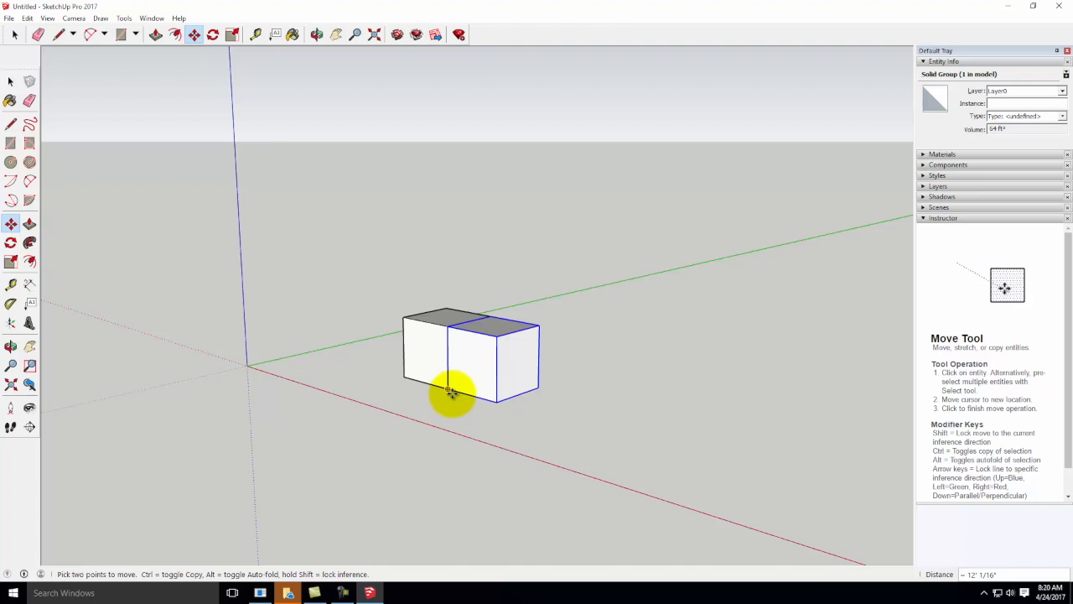
Move the grouped box away from its neighbour and snap it back flush against it by the same lower corner
left_click(451, 388)
left_click(660, 401)
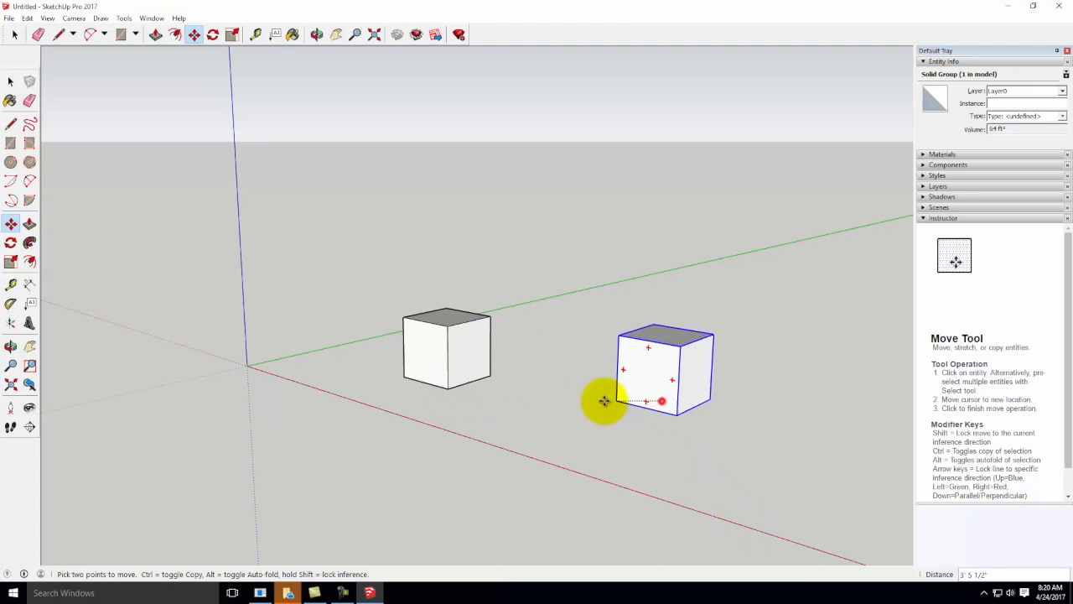
left_click(450, 387)
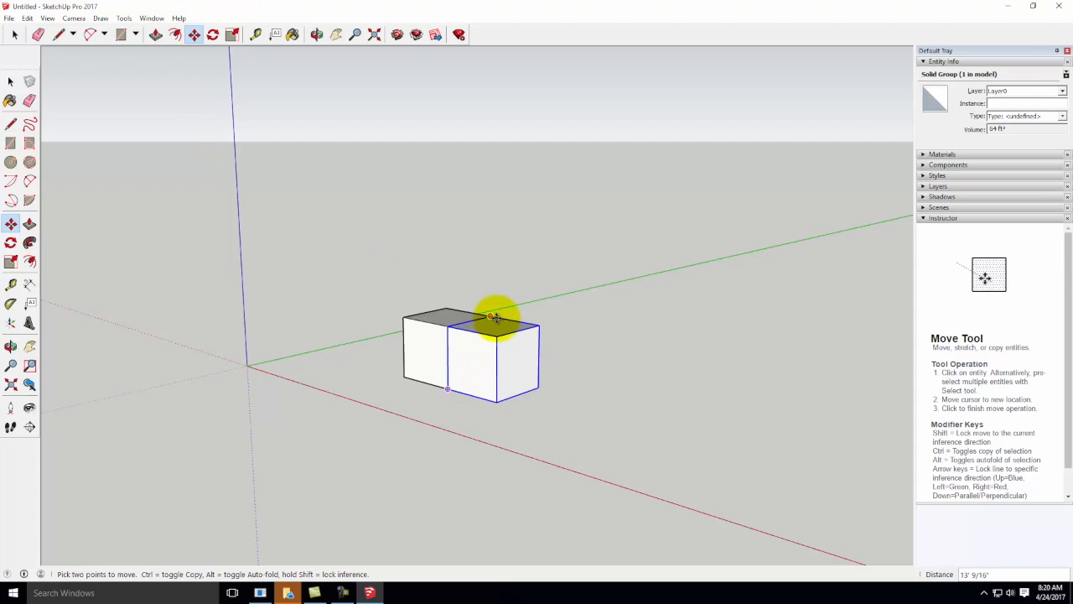
Copy the selected grouped box and paste it at the free end of the pair, snapped to the lower front corner
left_click(29, 18)
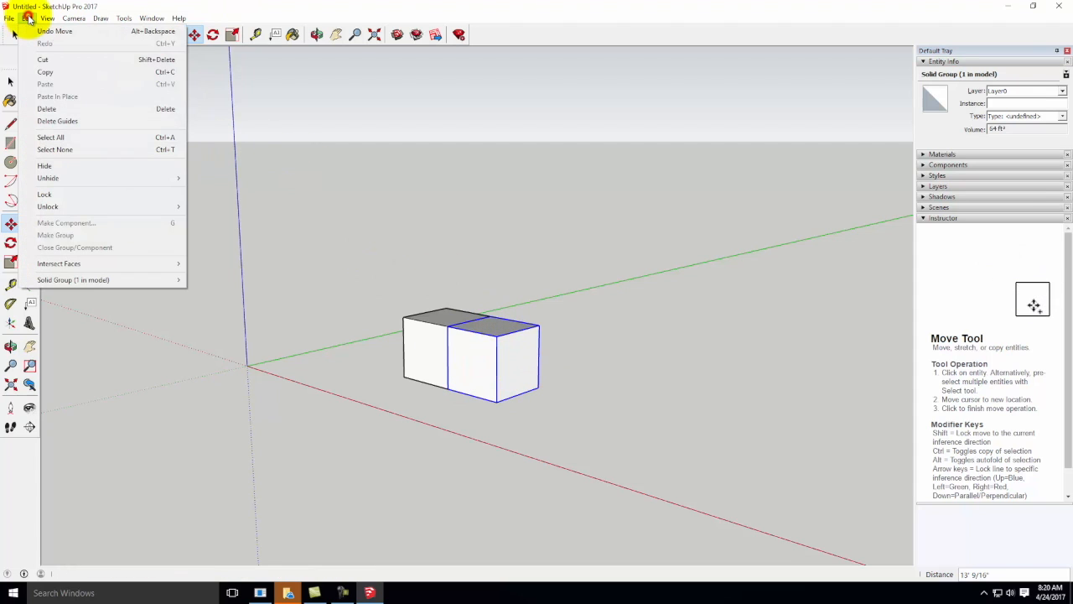
left_click(48, 70)
left_click(27, 18)
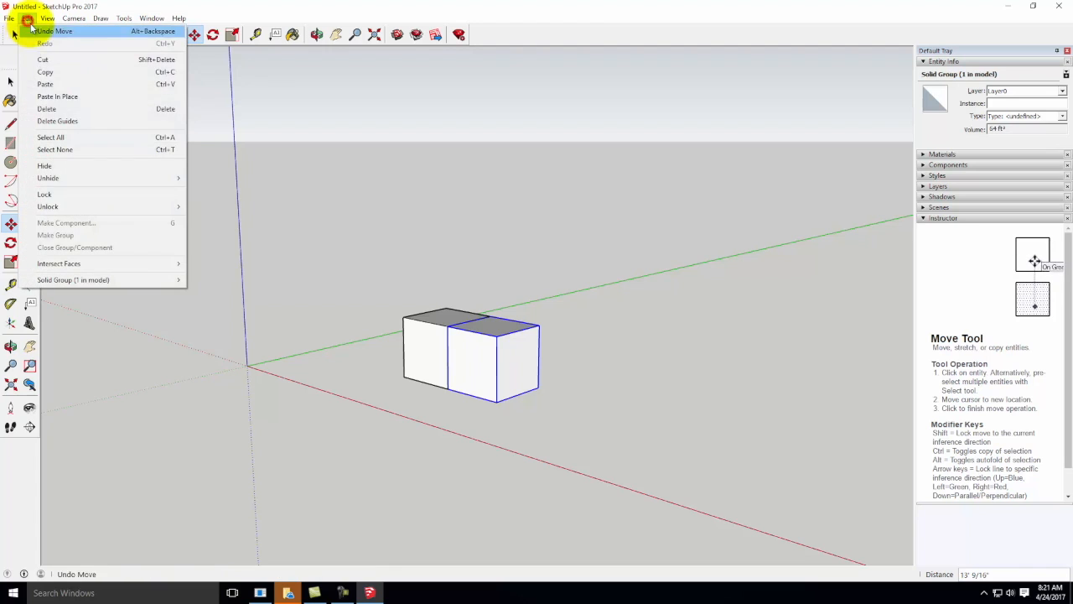
left_click(59, 80)
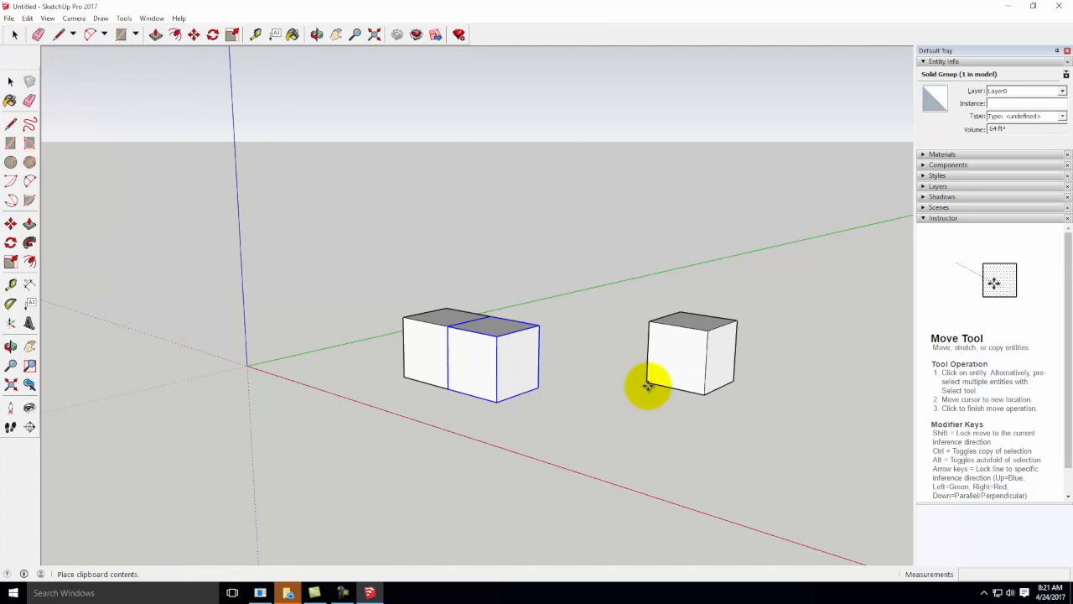
left_click(496, 403)
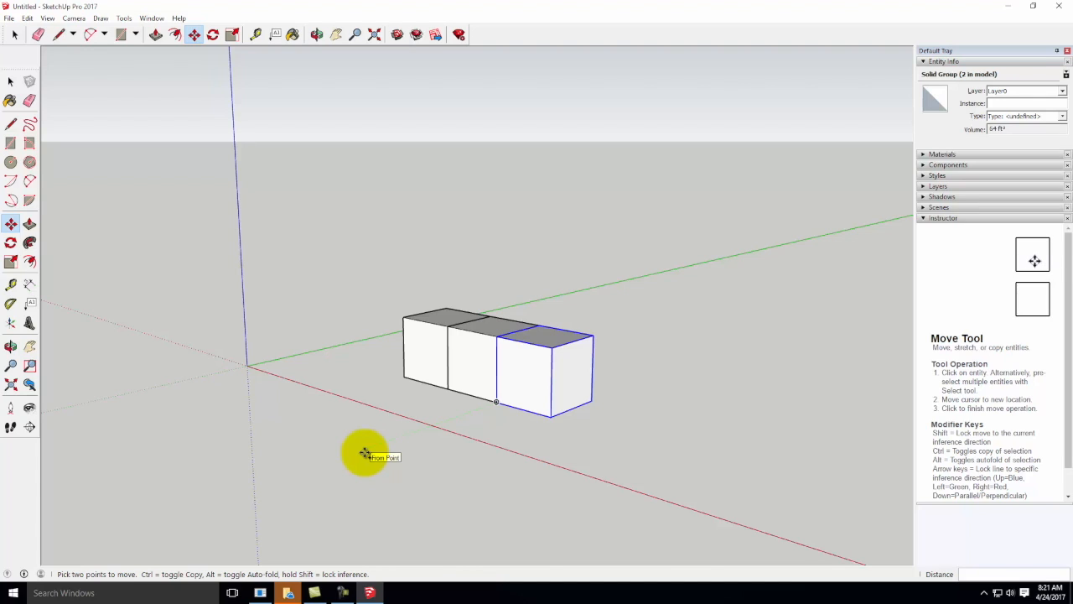
Copy the third box 4' along the row with the Move tool and keep the copy flush with the row's end
left_click(498, 403)
key("ctrl")
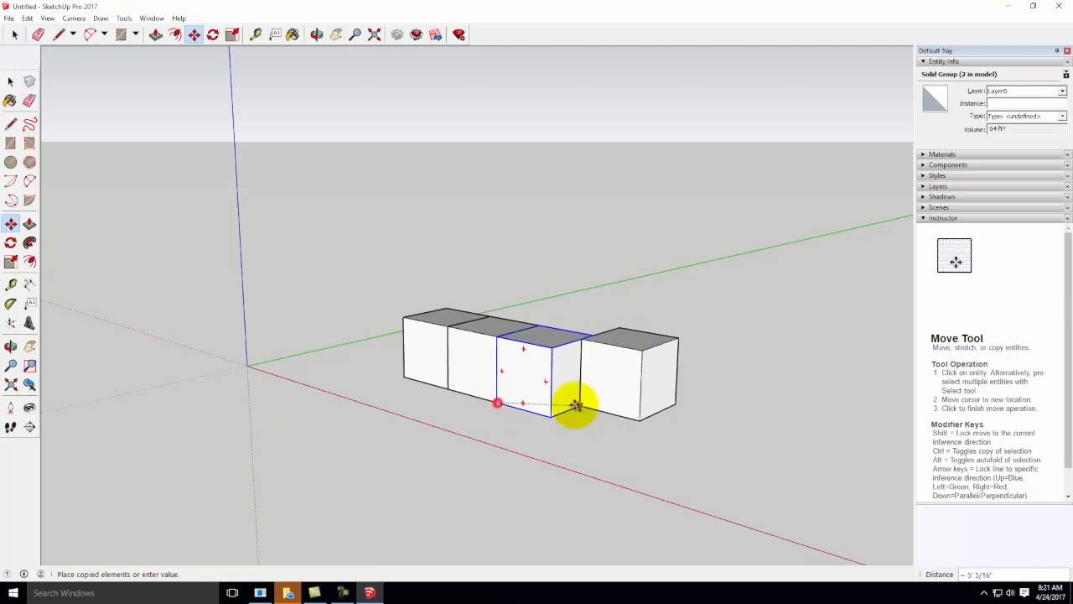
left_click(552, 414)
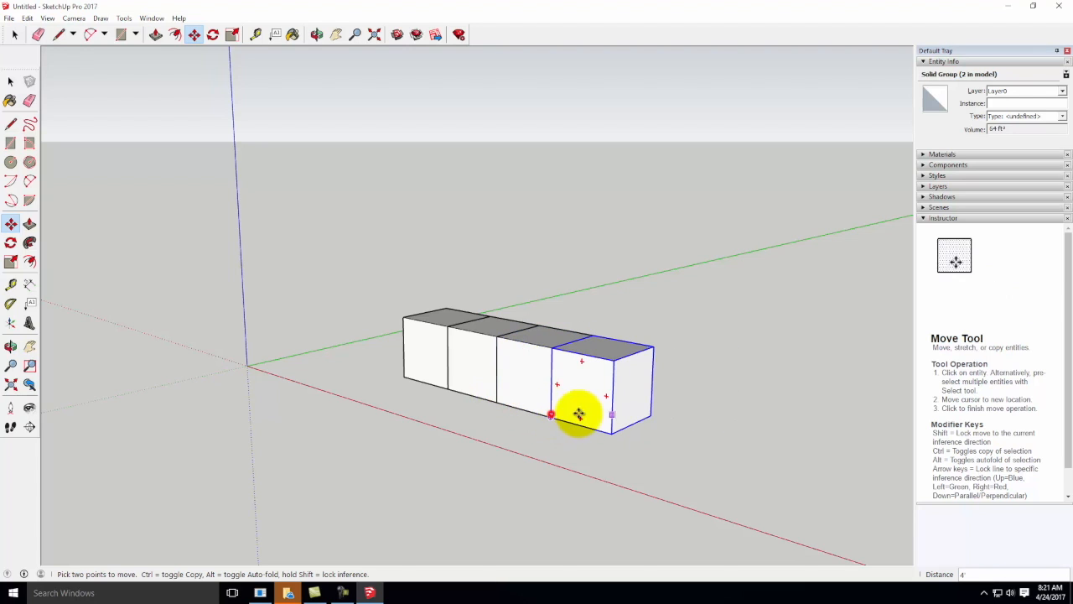
left_click(553, 420)
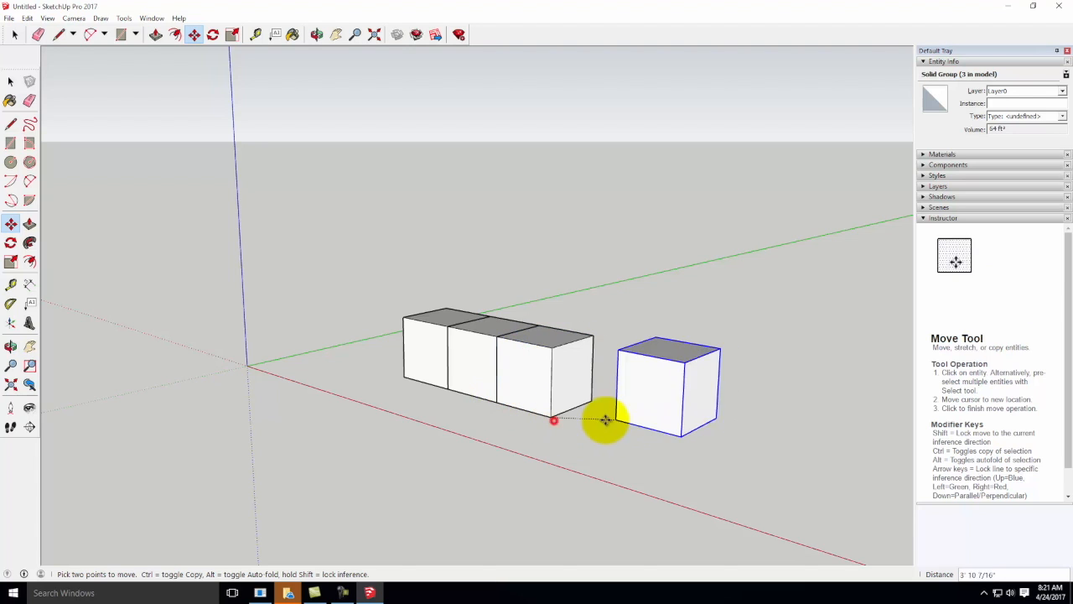
left_click(553, 416)
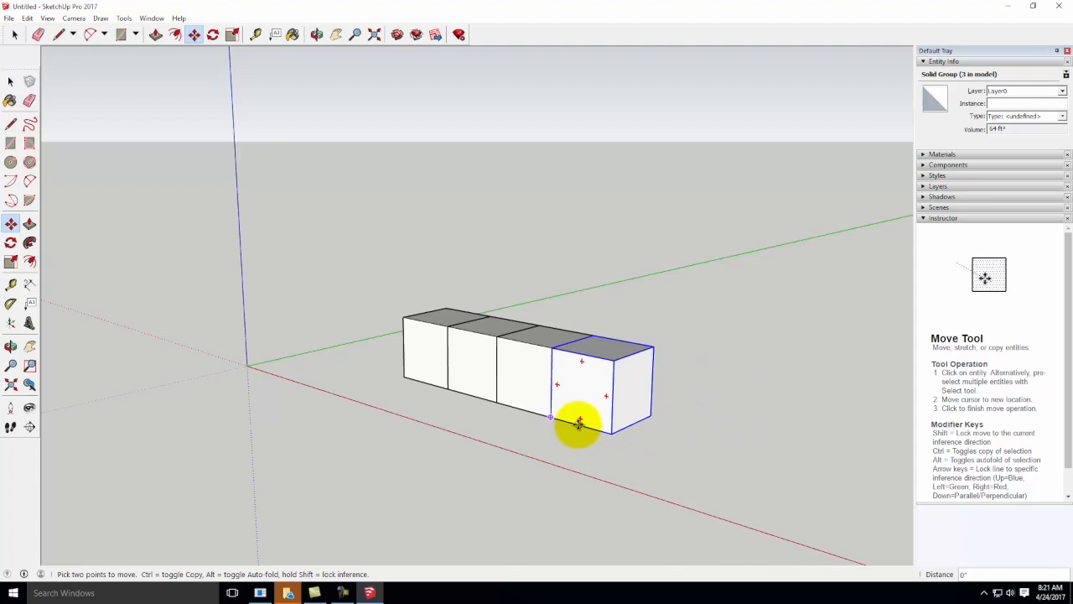
Add two more Move copies at 4' spacing, extending the row from four to six boxes
left_click(550, 419)
left_click(615, 435)
key("ctrl")
left_click(615, 435)
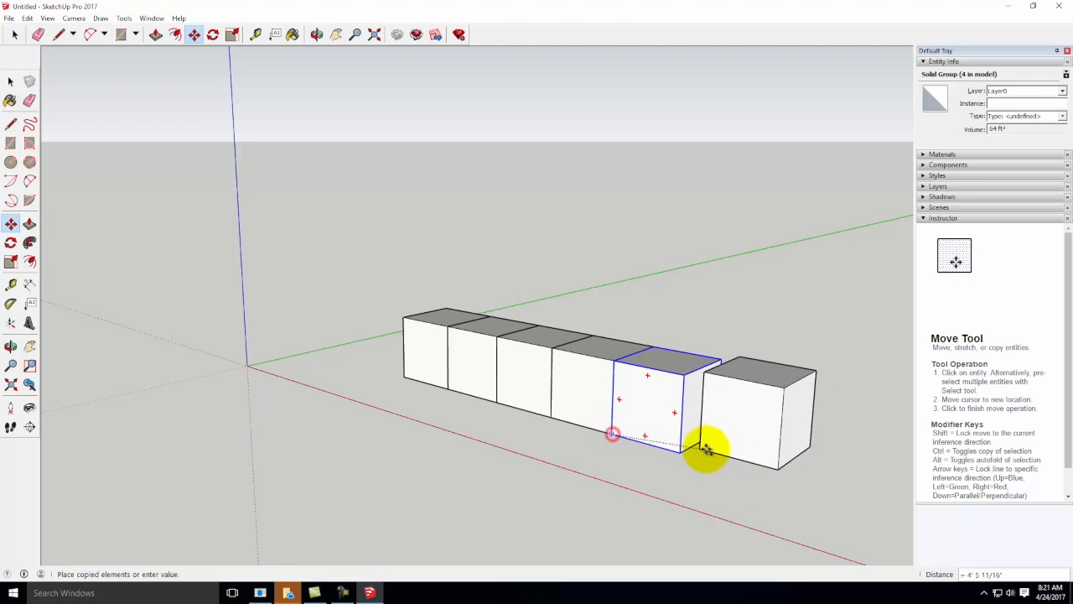
left_click(680, 450)
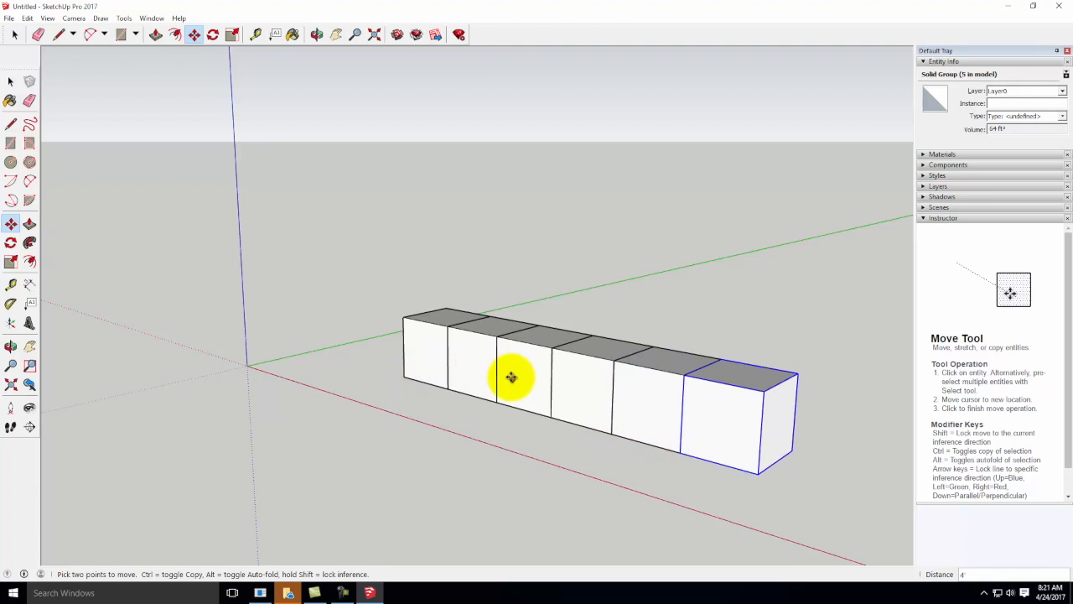
Copy the end box twice more at 4' spacing to complete a row of eight boxes, and end the copying
left_click(681, 453)
left_click(758, 473)
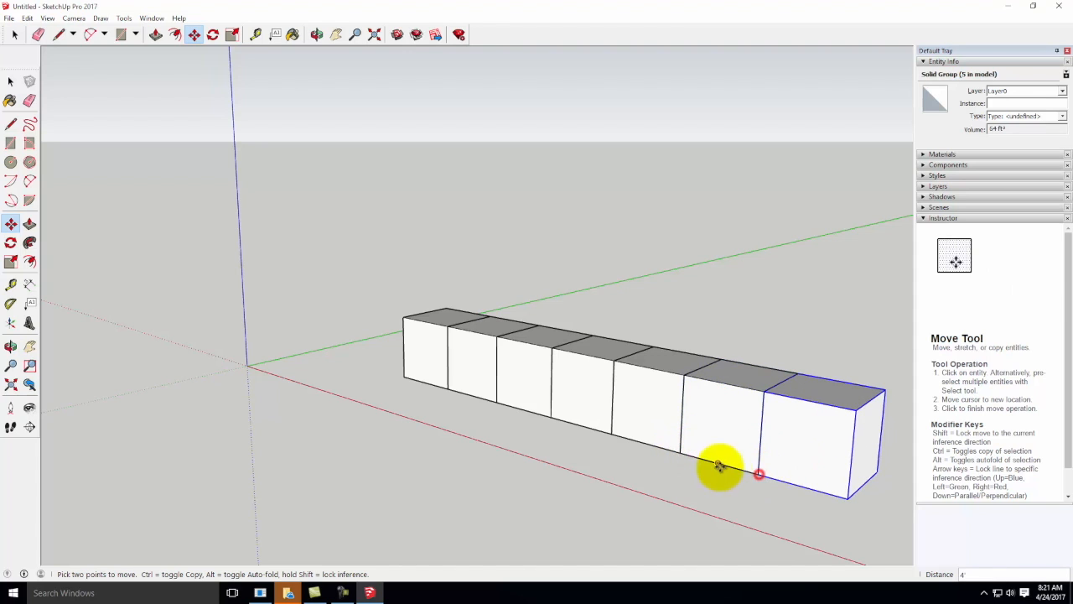
left_click(758, 473)
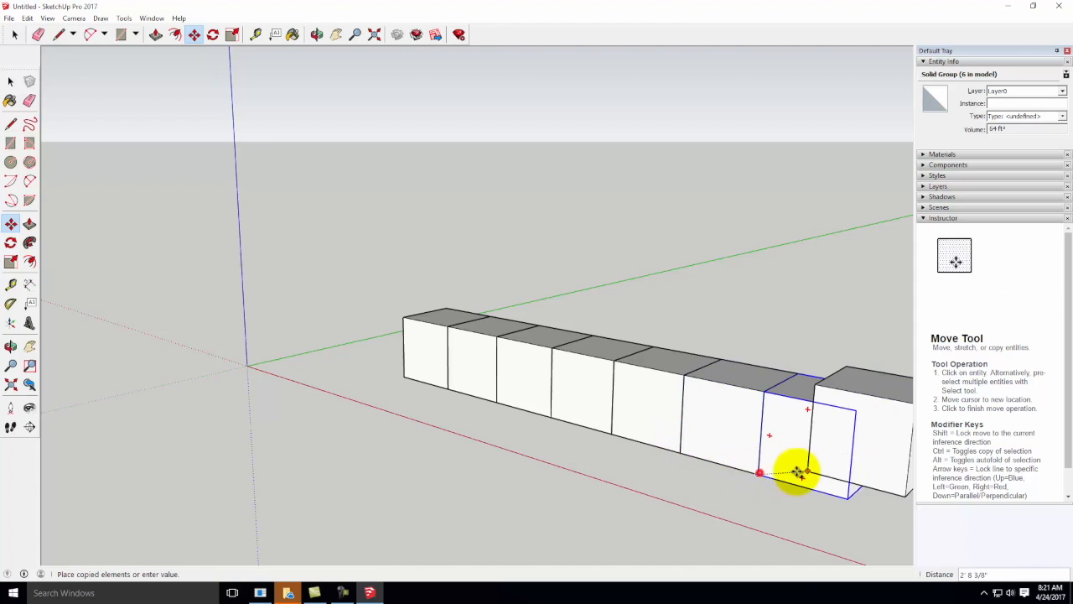
left_click(850, 501)
scroll(494, 425, "down", 2)
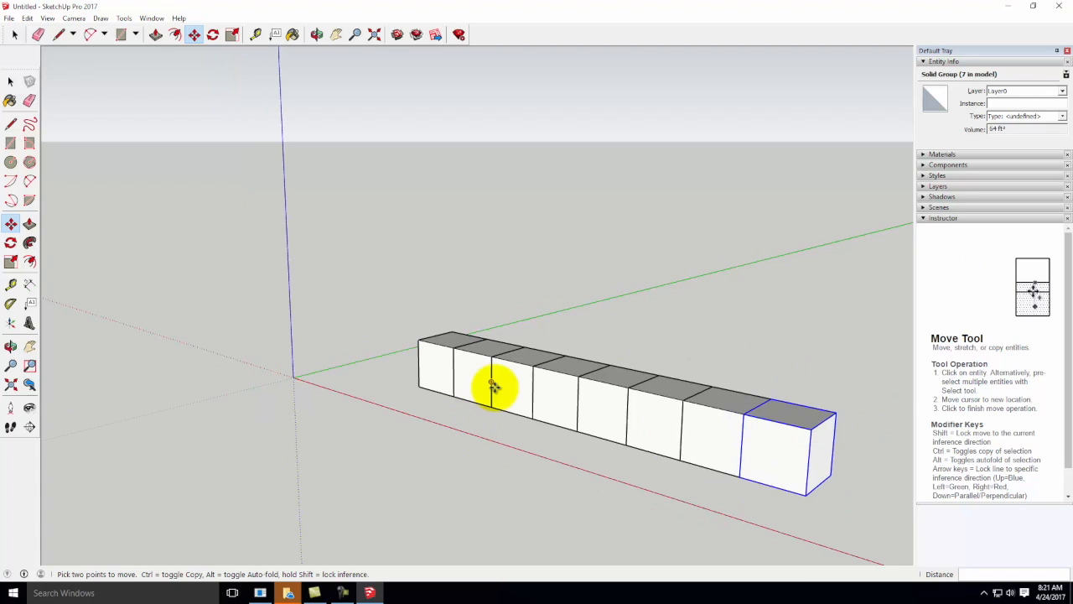
key("Escape")
Select the second and third boxes of the row together and copy them about 15' out in front of it
left_click(10, 80)
left_click(517, 385)
left_click(517, 386, "ctrl")
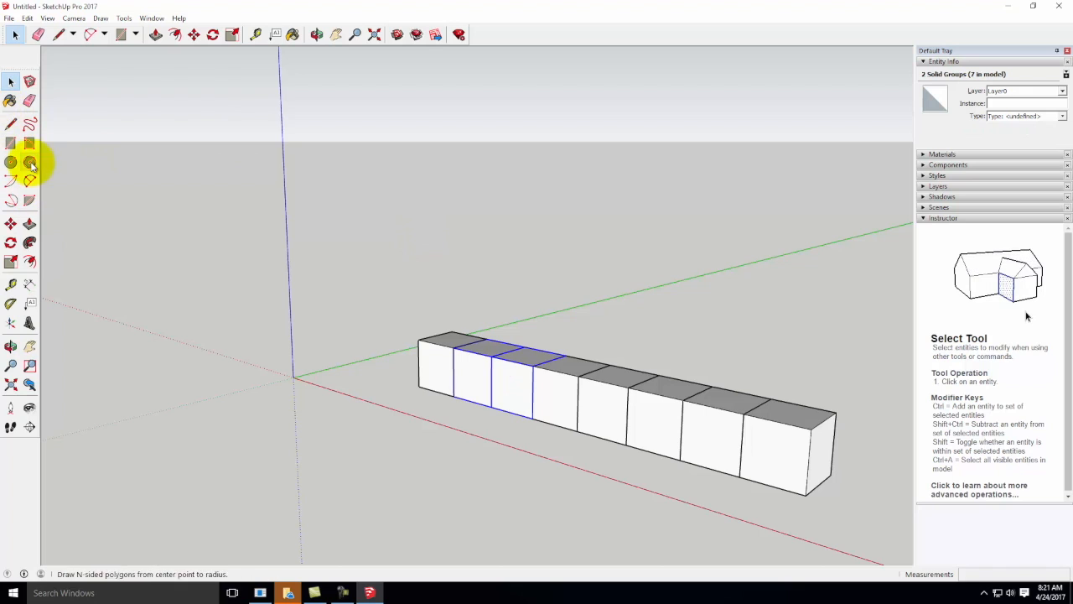
left_click(194, 34)
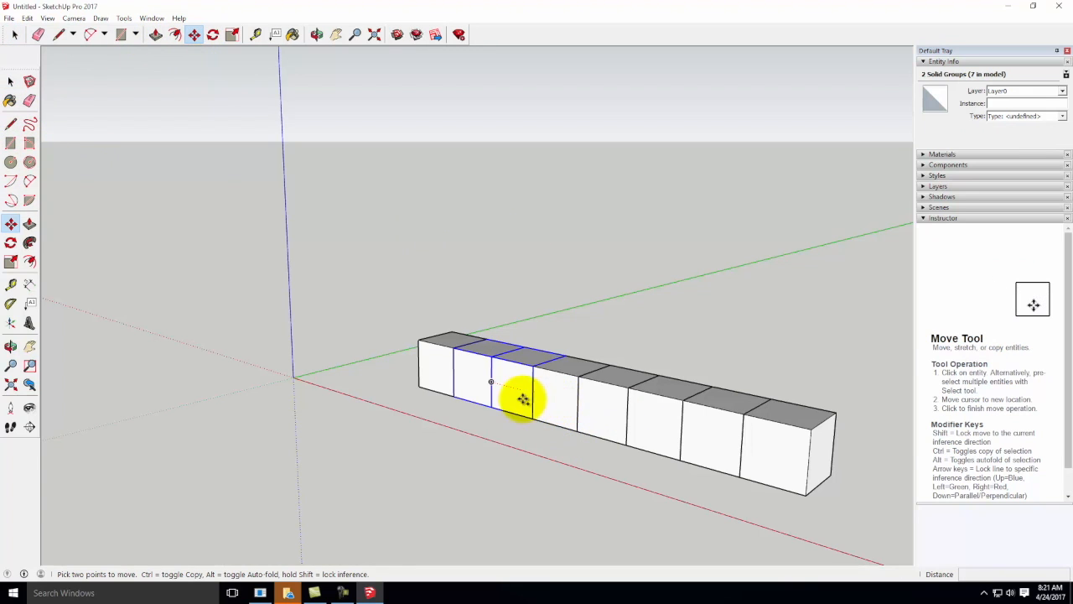
key("ctrl")
left_click(495, 379)
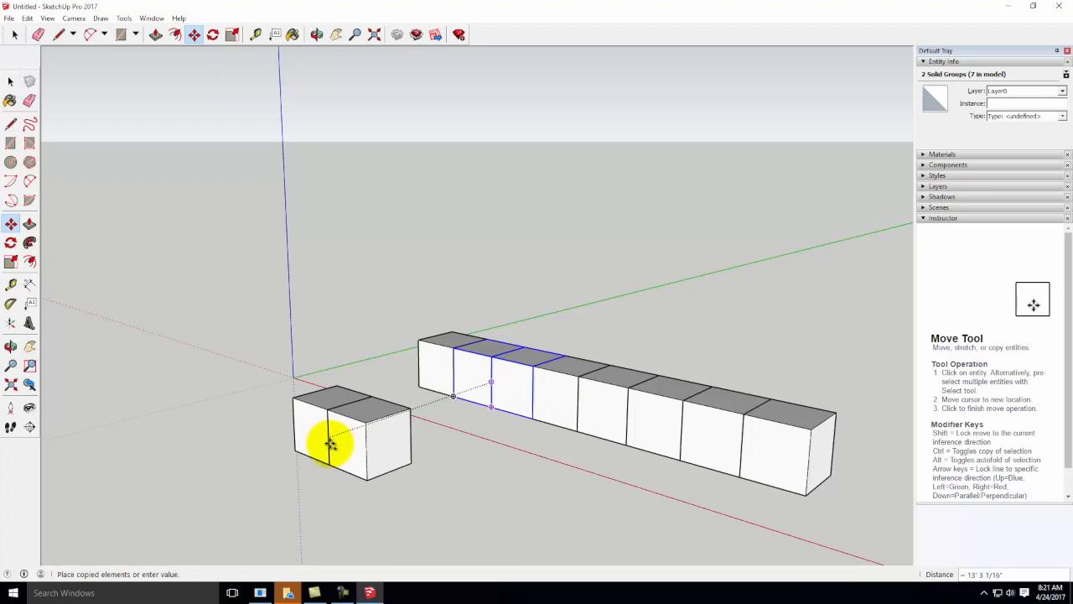
left_click(306, 450)
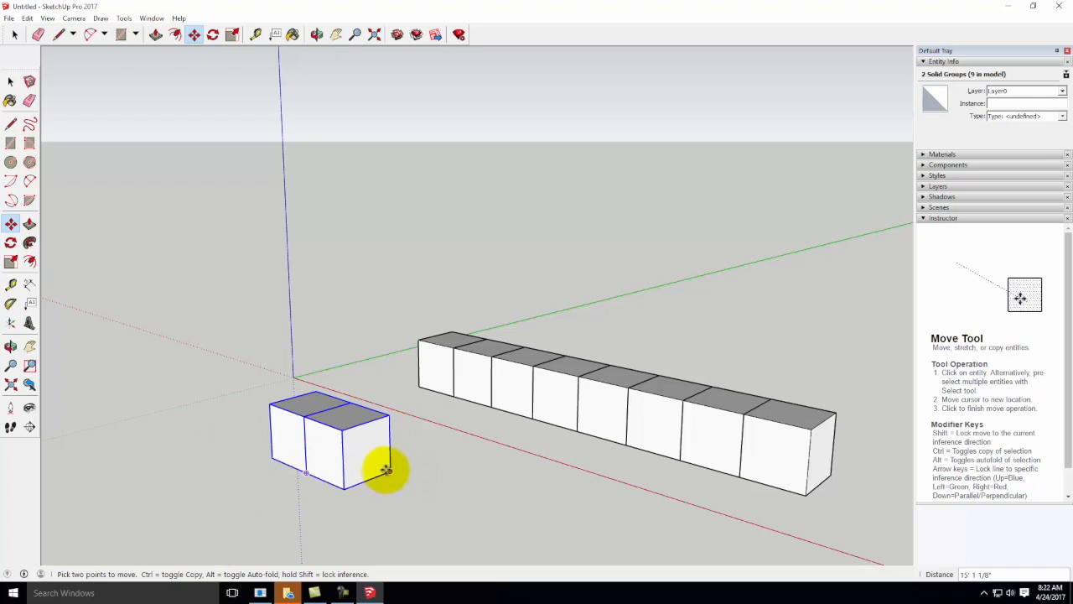
Move the copied pair by its lower back corner flush against the front of the row's second and third boxes
left_click(391, 469)
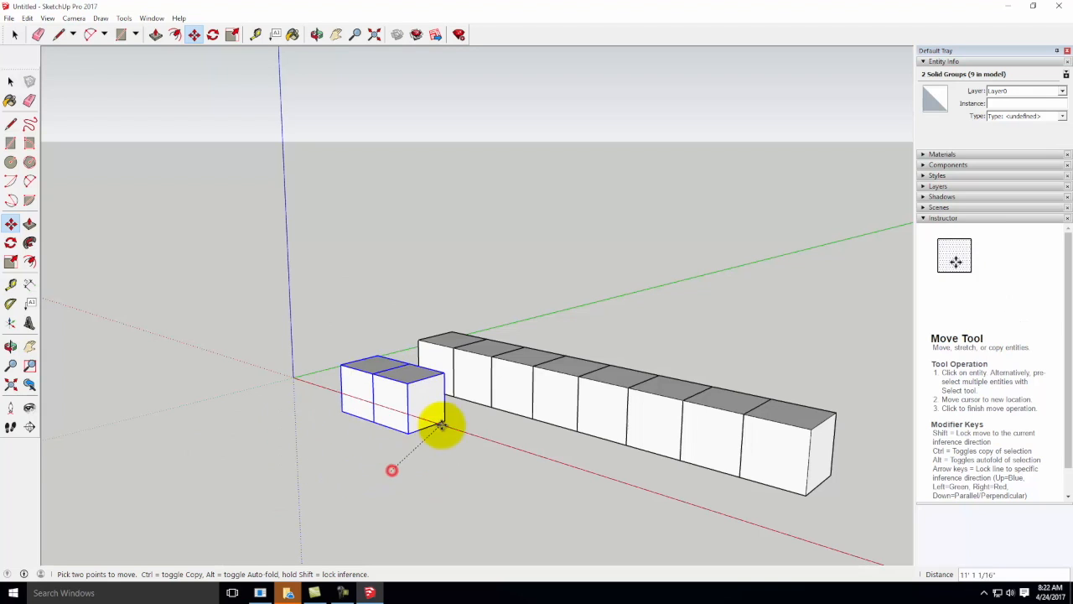
left_click(534, 417)
scroll(244, 407, "down", 3)
key("Escape")
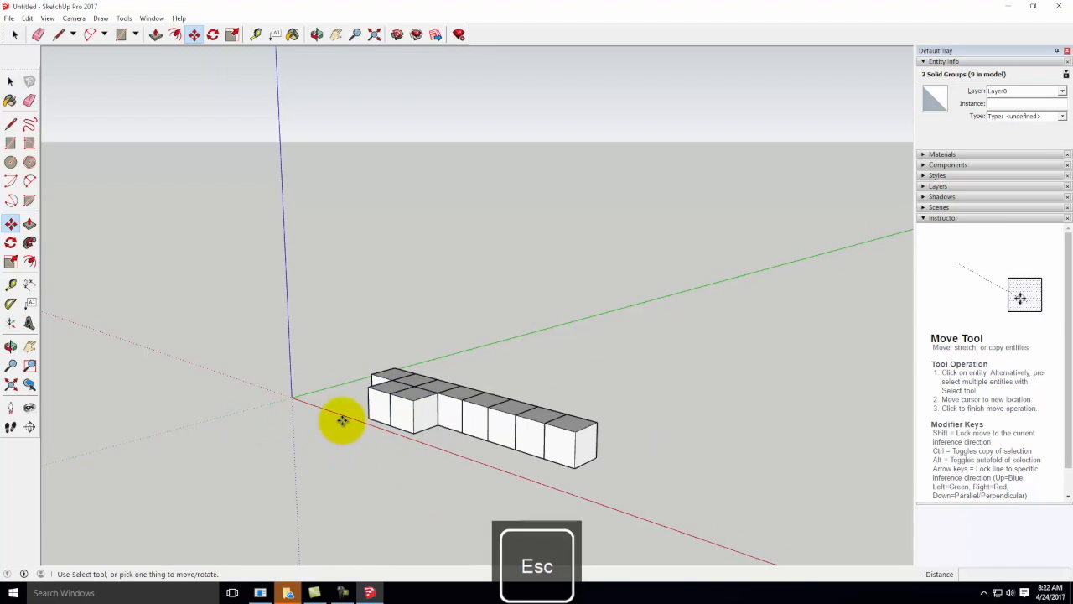
scroll(501, 394, "up", 3)
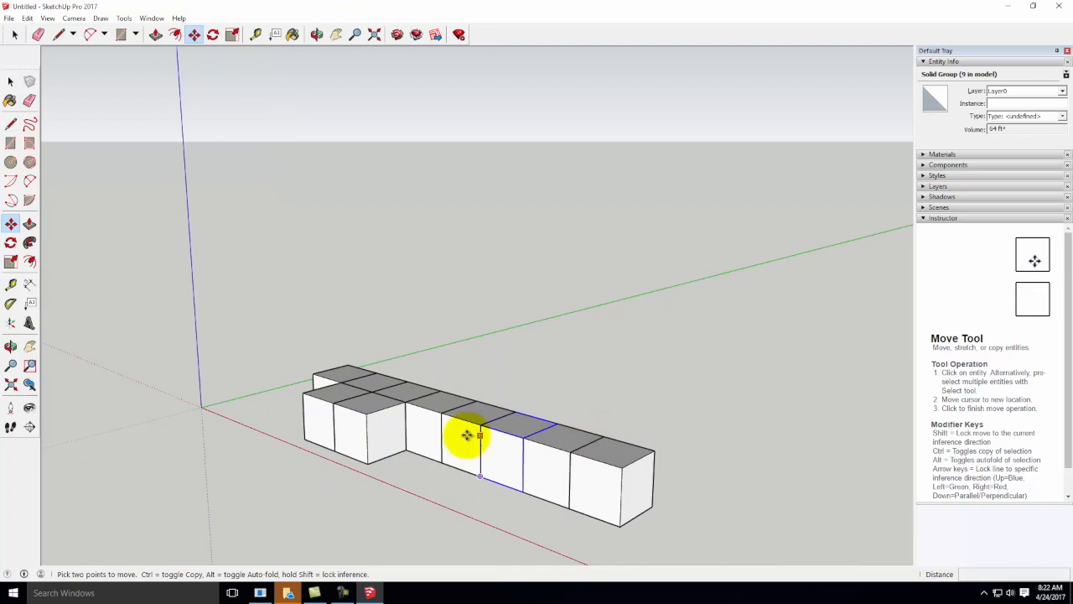
middle_click_drag(308, 394, 388, 445)
scroll(341, 330, "up", 2)
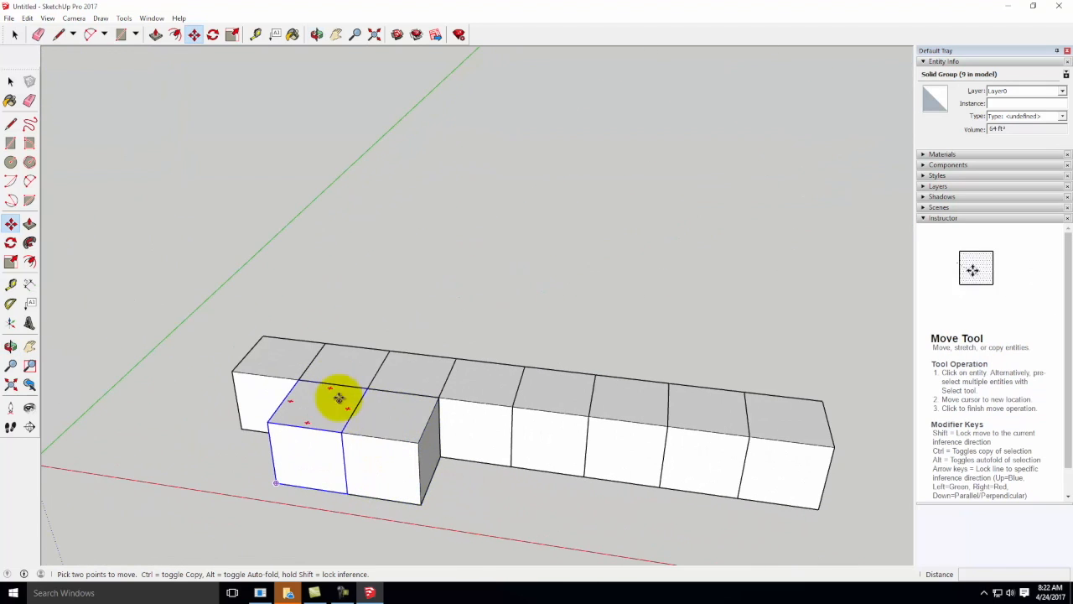
scroll(284, 417, "up", 2)
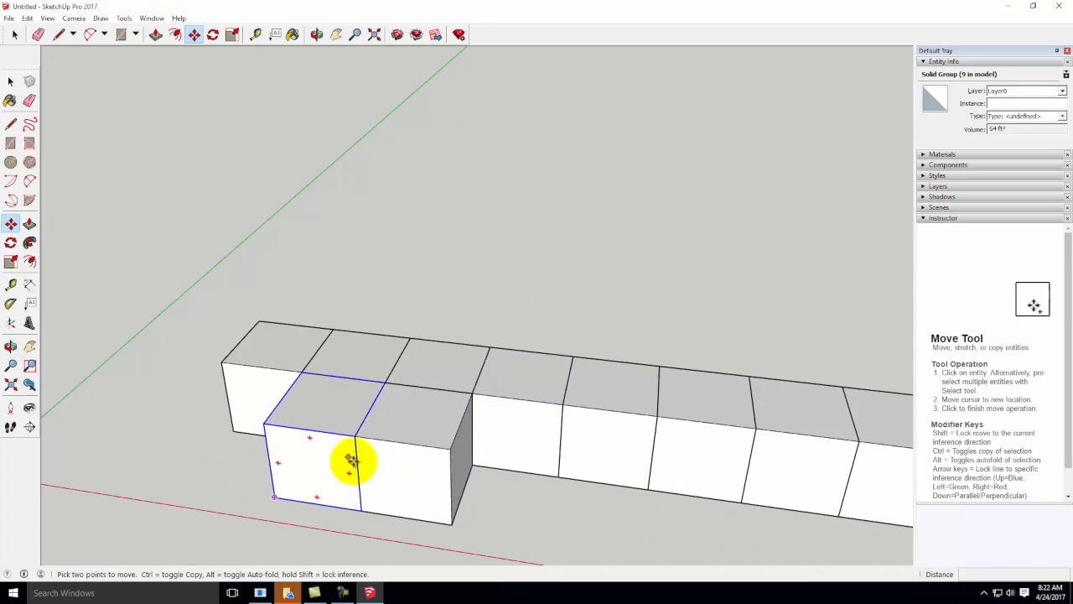
left_click(286, 427)
key("Escape")
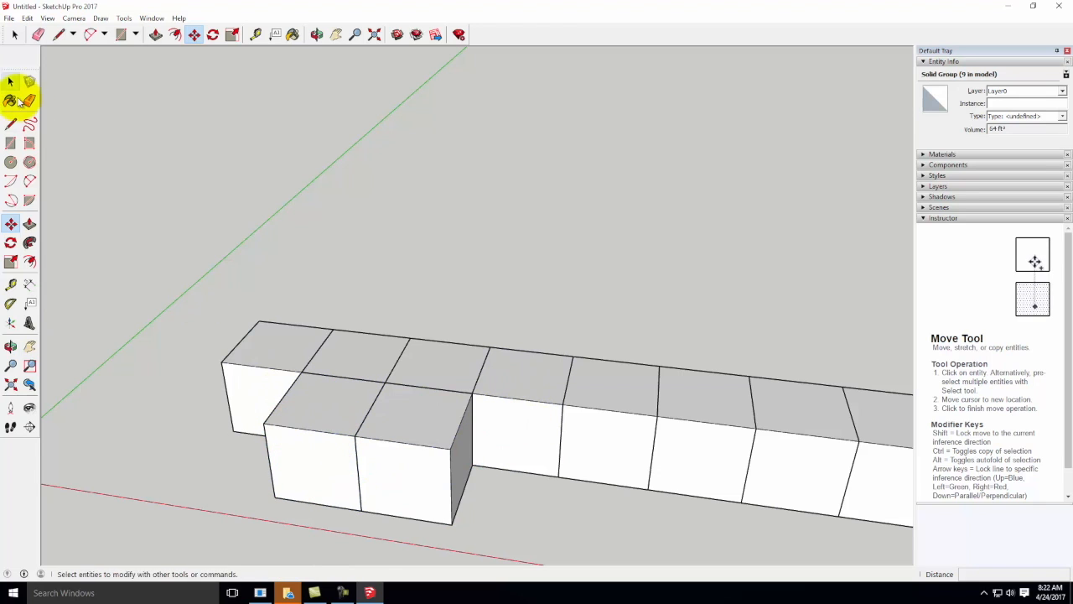
Draw a diagonal line across the top of the left front box, from its back left corner to its front right corner
left_click(10, 125)
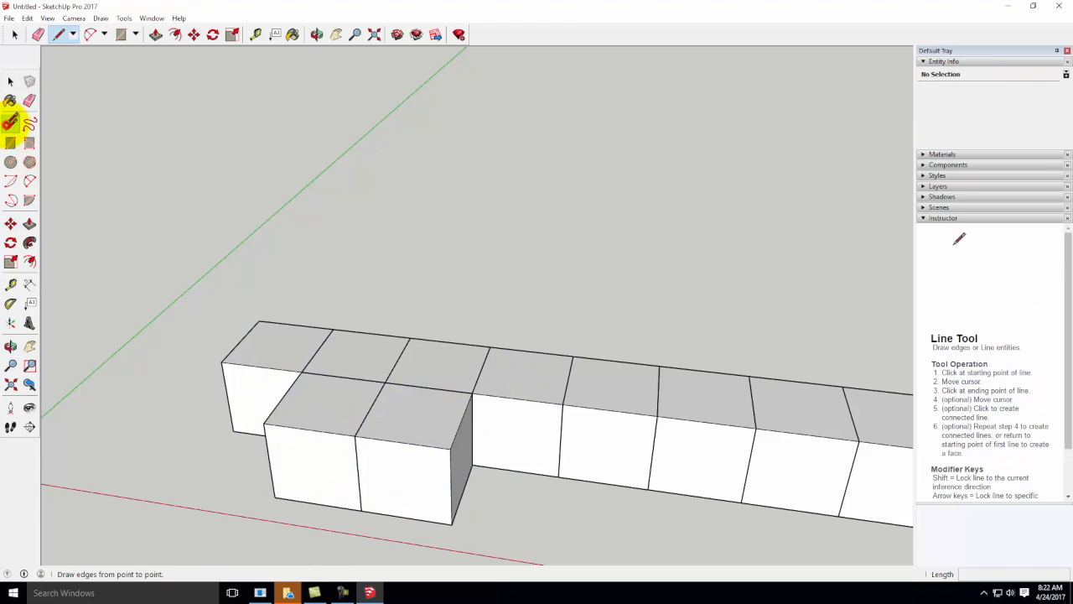
left_click(301, 372)
left_click(354, 435)
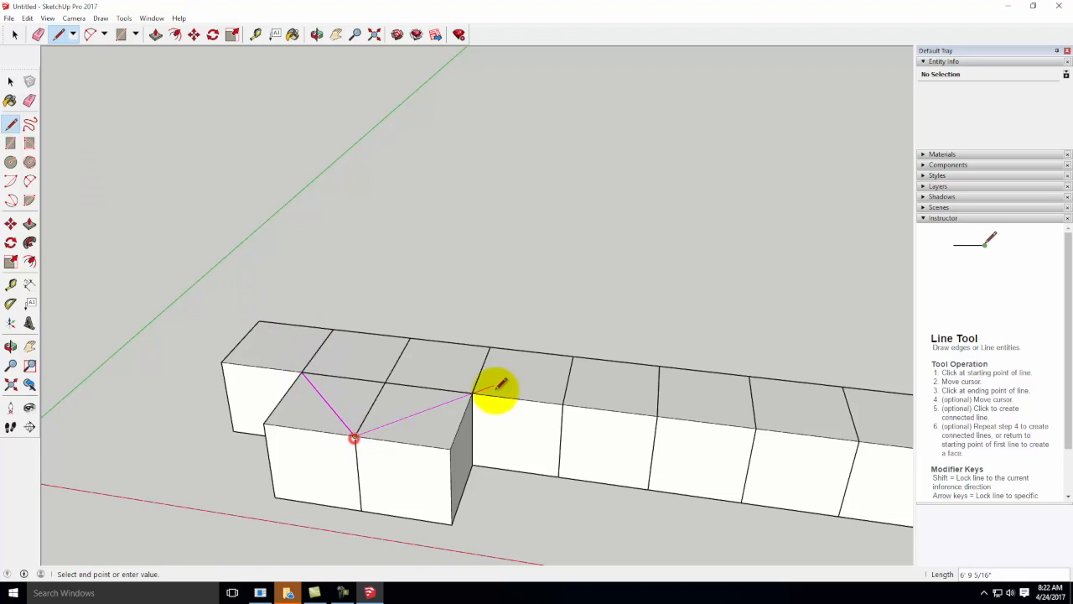
Explode the left front box's group so the diagonal splits its top face, and check that each triangle selects separately
left_click(10, 81)
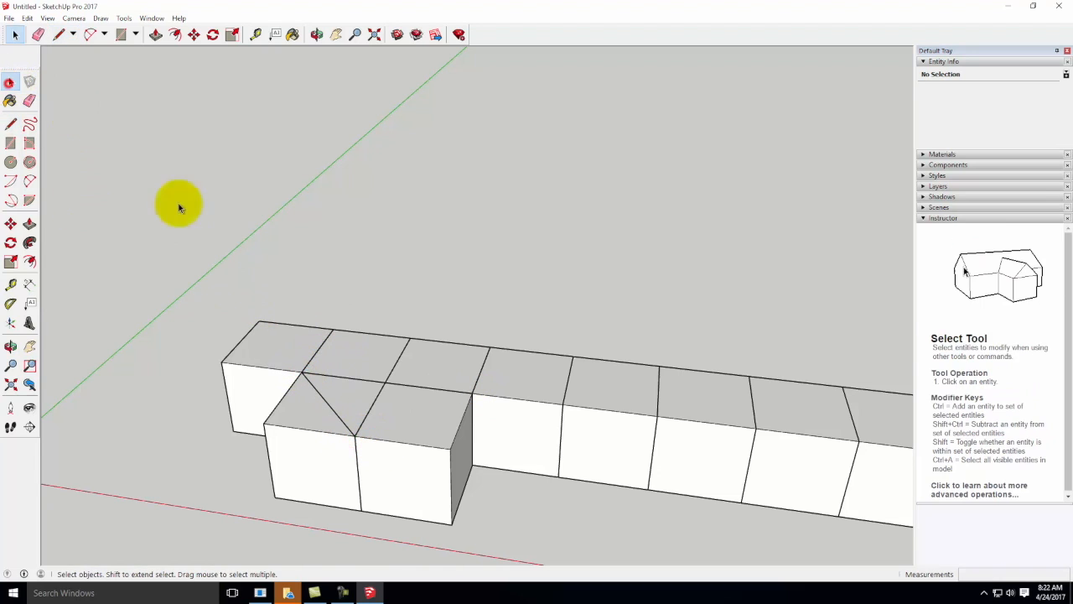
left_click(314, 409)
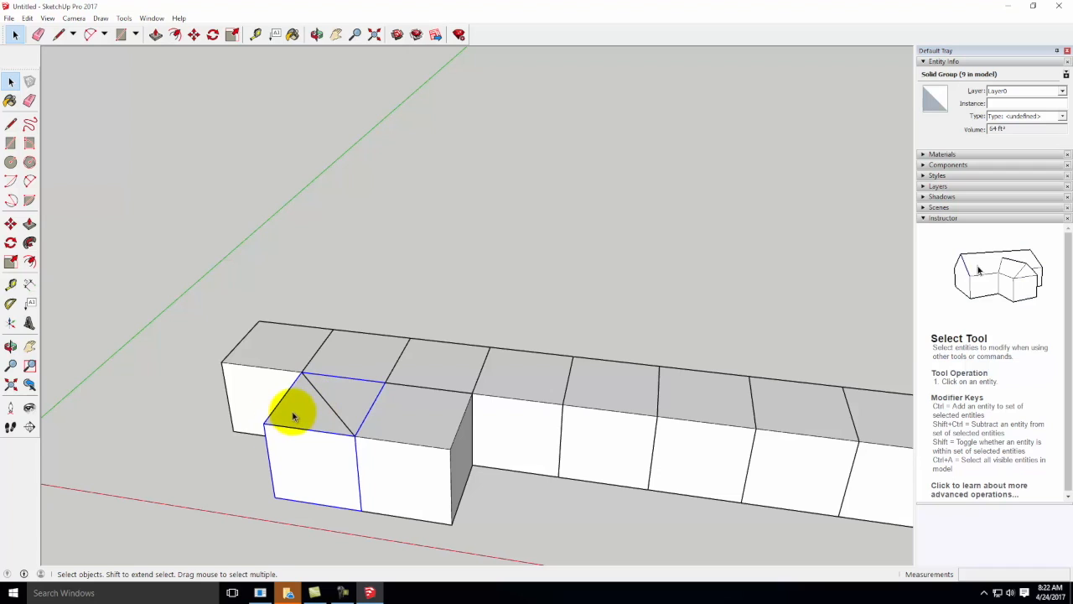
right_click(293, 417)
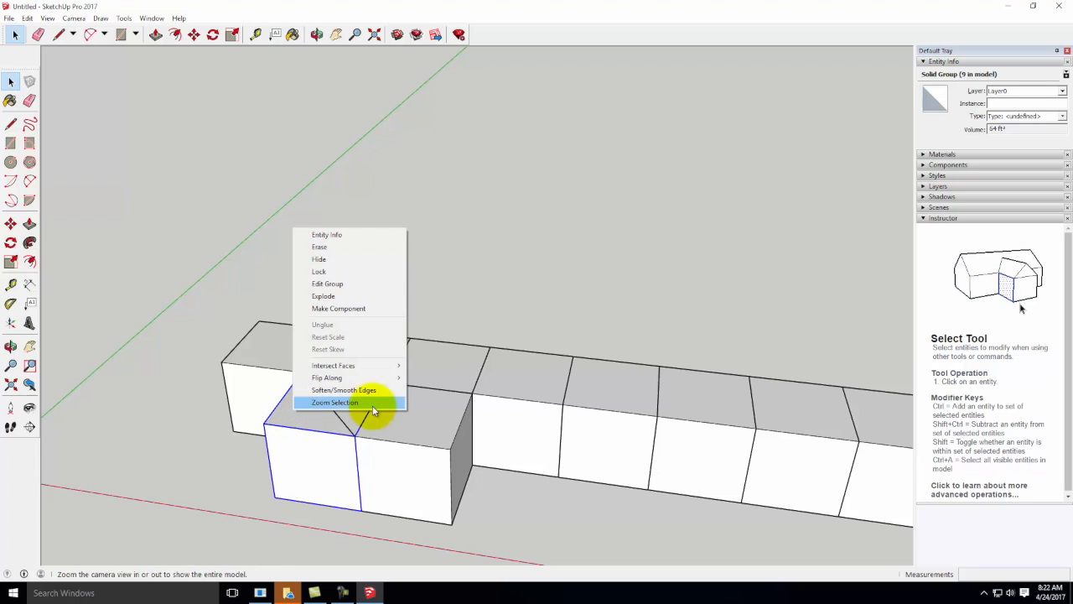
left_click(357, 297)
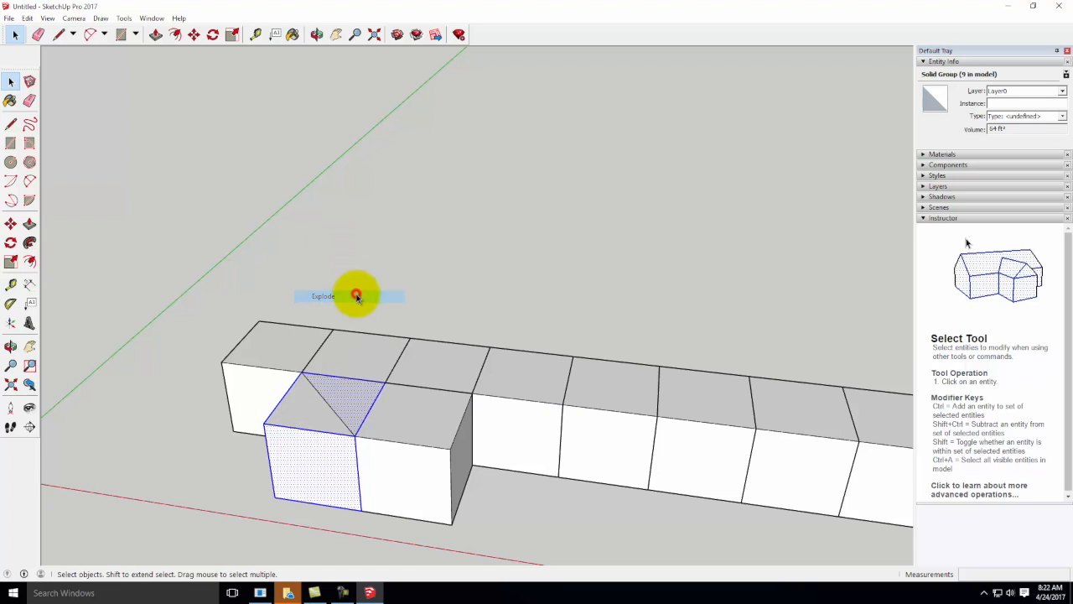
left_click(383, 266)
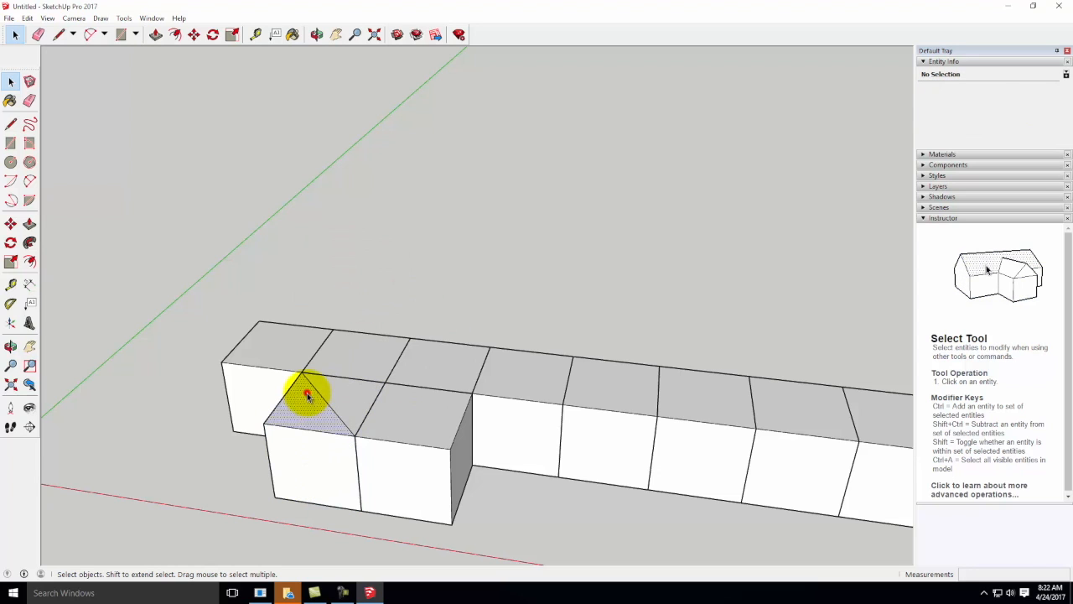
left_click(351, 393)
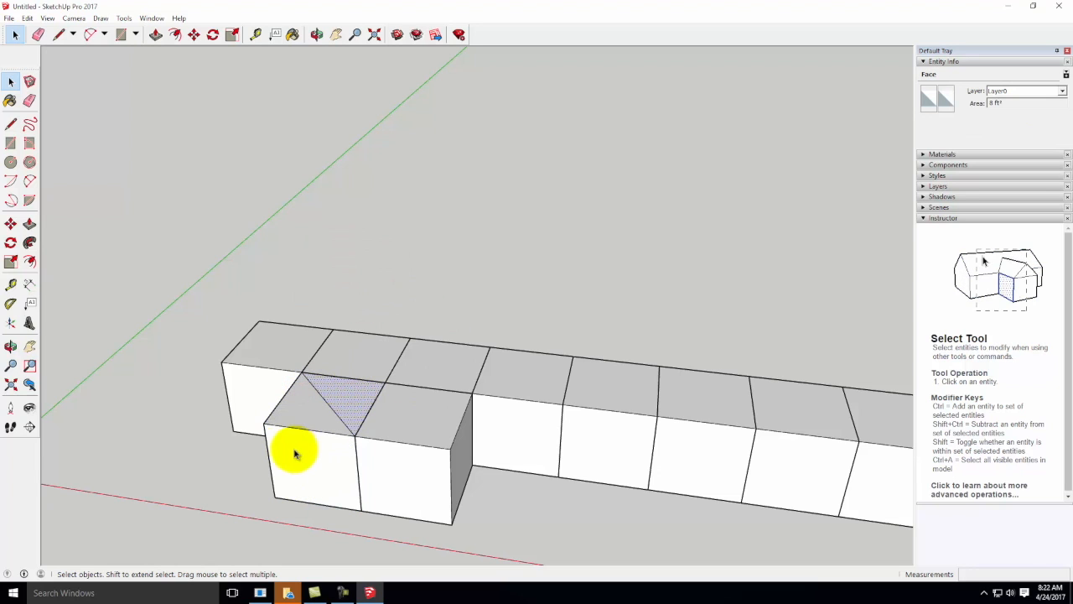
Draw a matching diagonal line between the lower corners of the exploded box, directly beneath the one on top
middle_click_drag(221, 450, 503, 403)
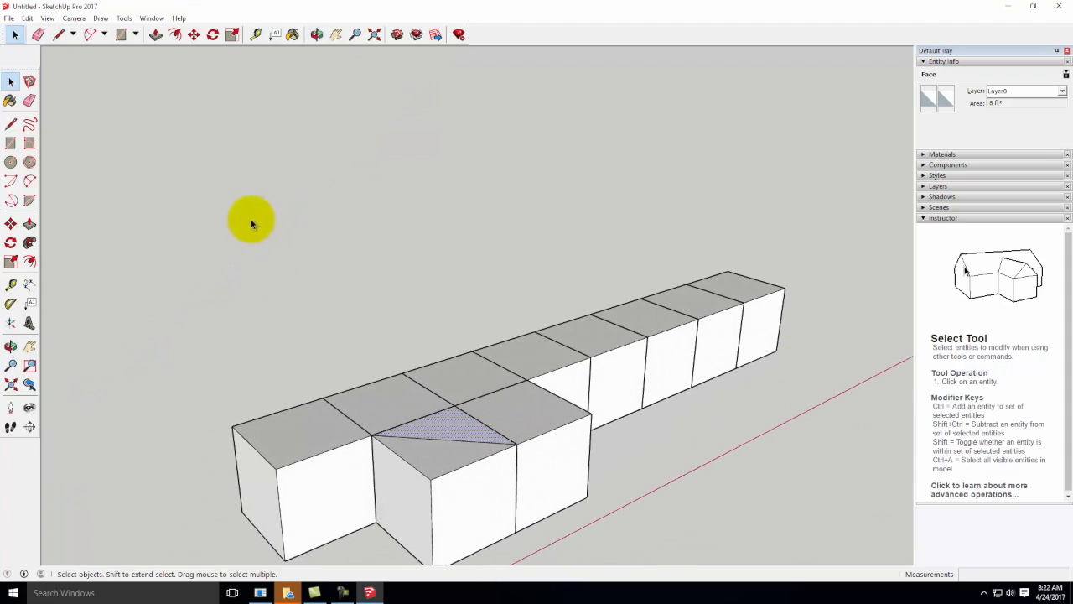
left_click(8, 123)
scroll(101, 151, "down", 2)
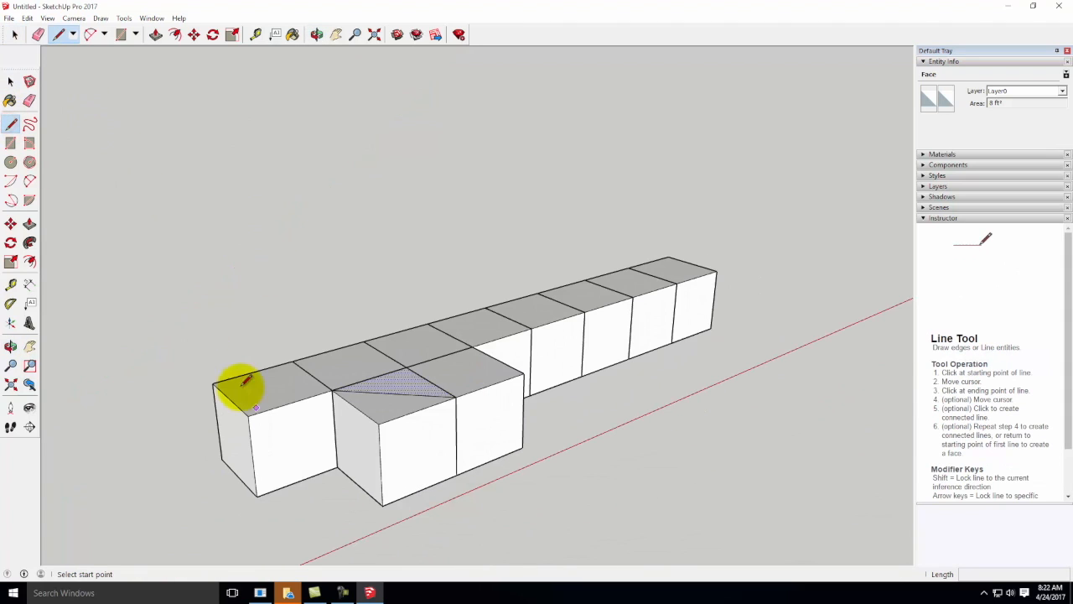
left_click(340, 466)
left_click(462, 471)
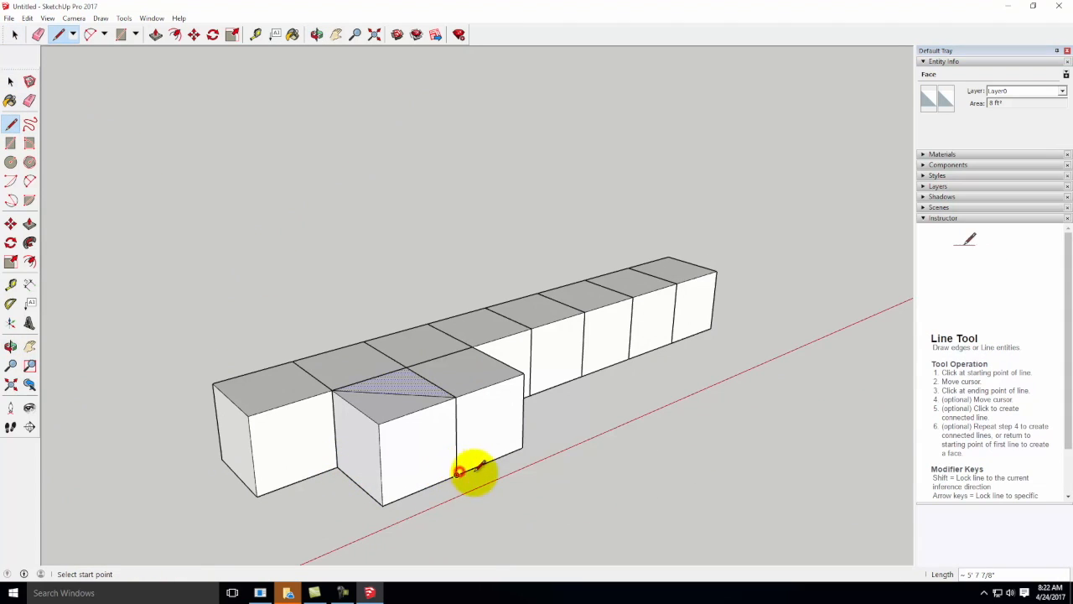
Delete the top, front, side and bottom faces of the exploded box's outer corner, along with its leftover edges
left_click(10, 82)
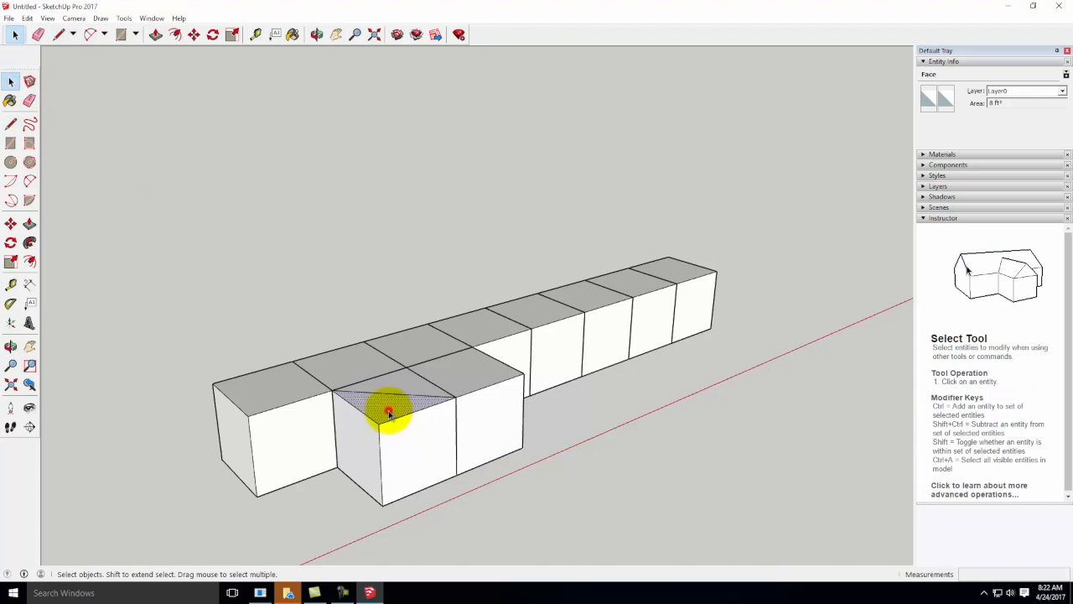
key("Delete")
left_click(395, 438)
key("Delete")
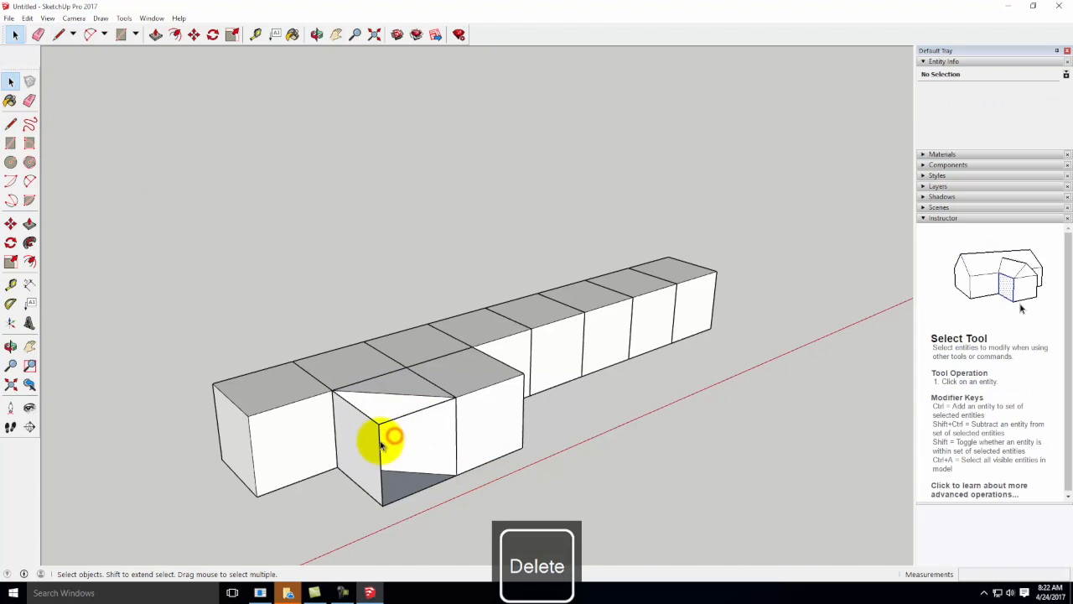
left_click(371, 443)
key("Delete")
left_click(399, 497)
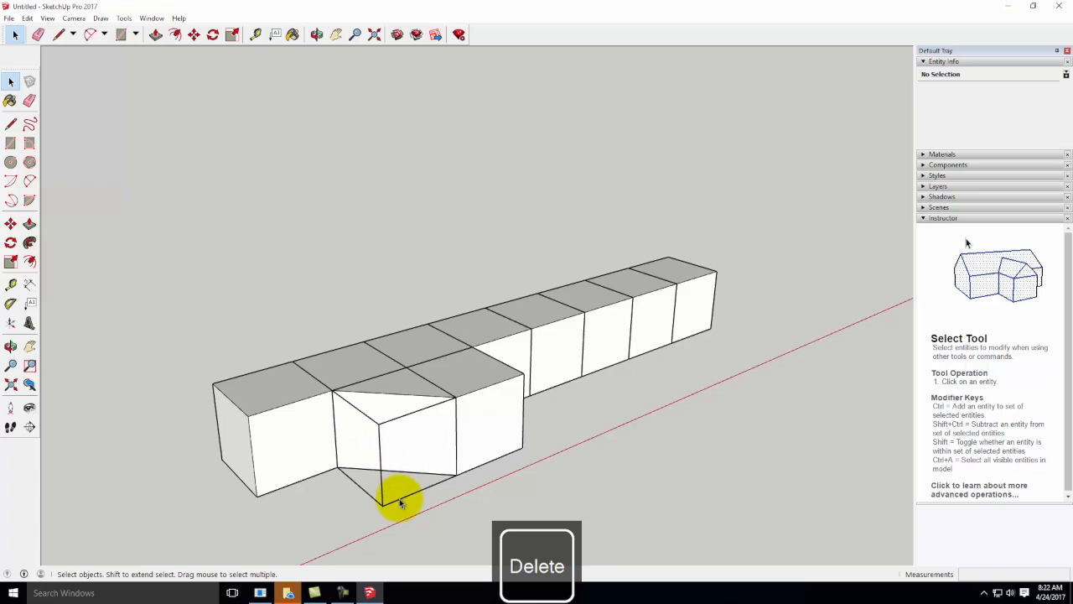
key("Delete")
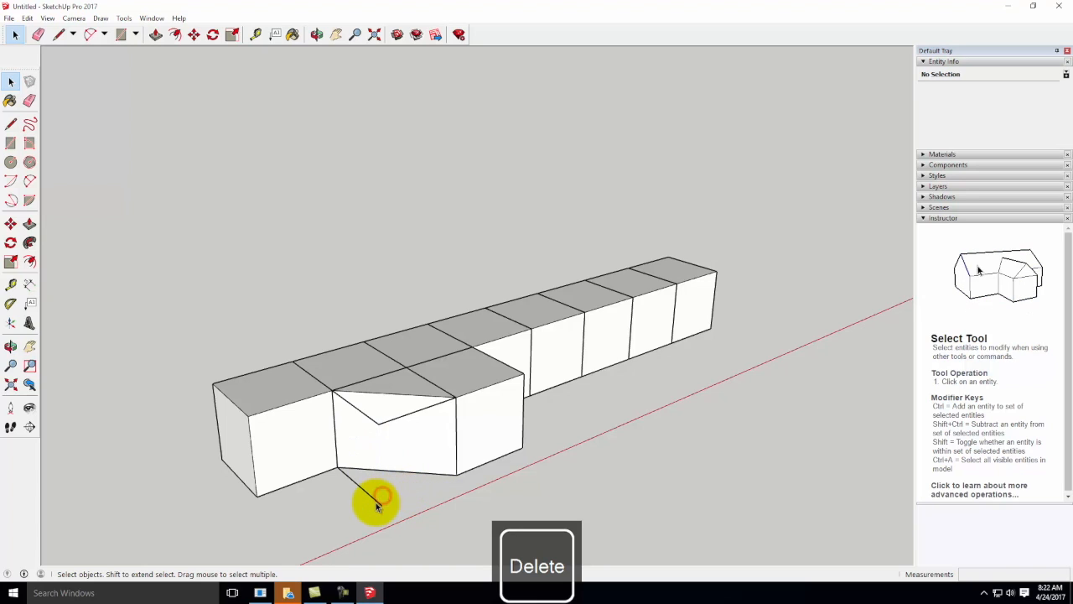
key("Delete")
left_click(364, 414)
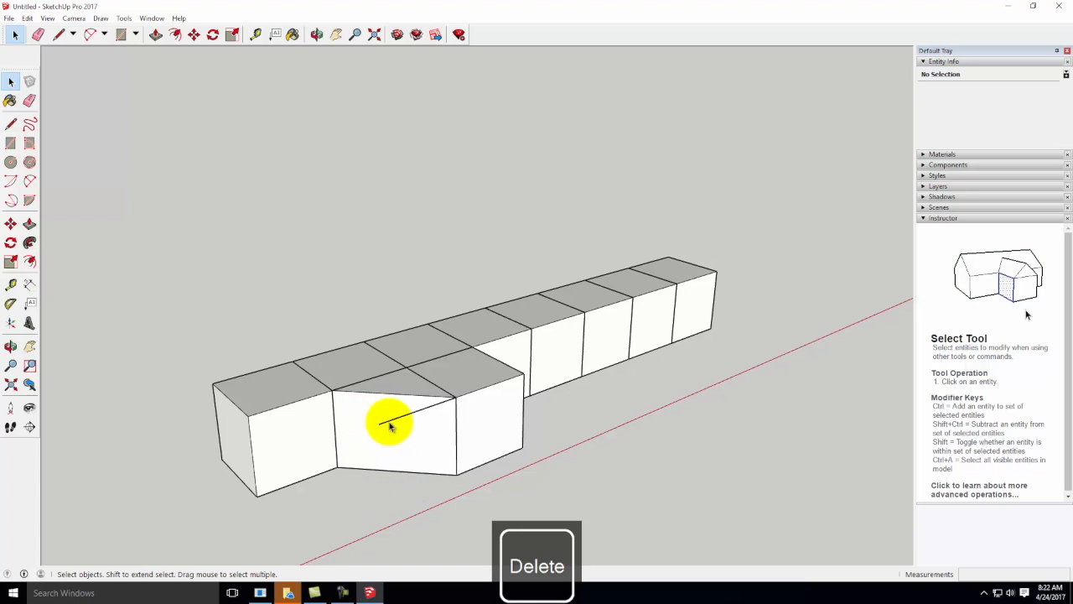
Draw a diagonal line across the top of the right front box, from its front left corner to its back right corner
middle_click_drag(335, 400, 348, 378)
scroll(416, 330, "up", 5)
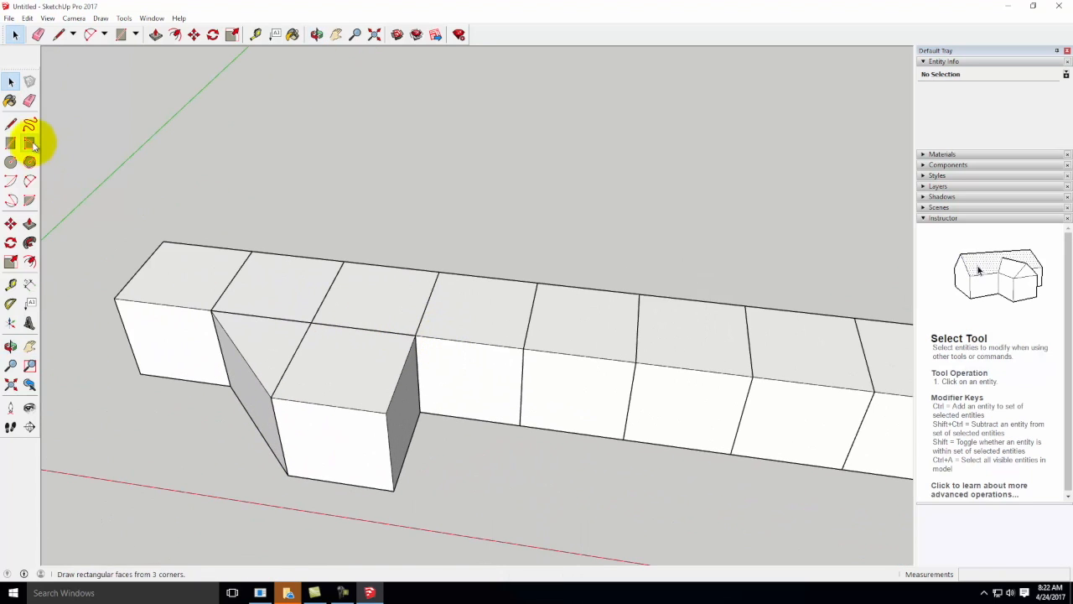
left_click(11, 124)
left_click(273, 395)
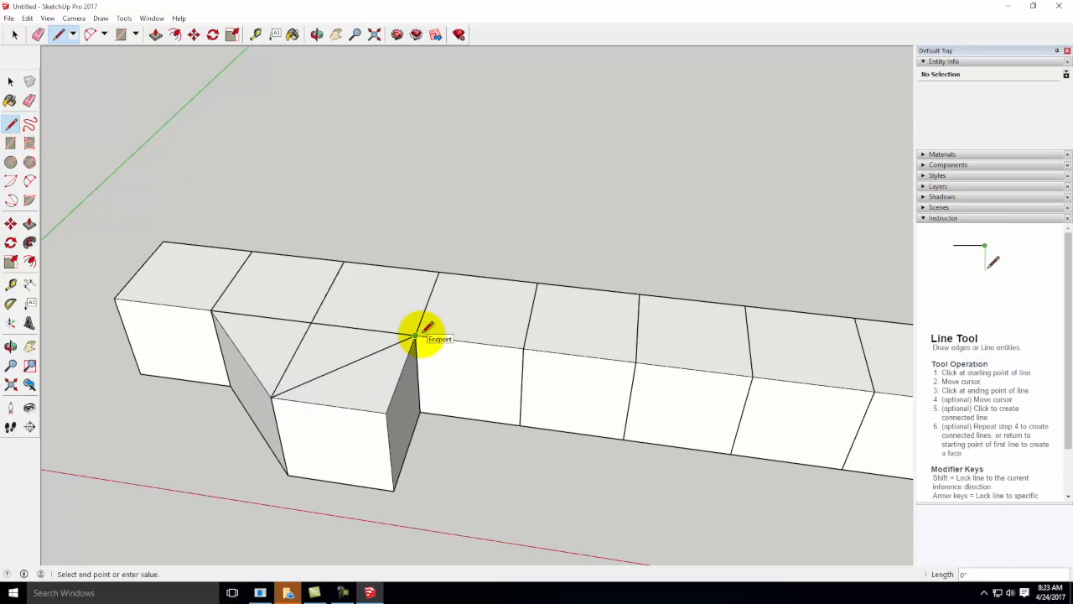
left_click(414, 336)
Explode the right front box's group and delete the outer triangle of its top face
left_click(10, 82)
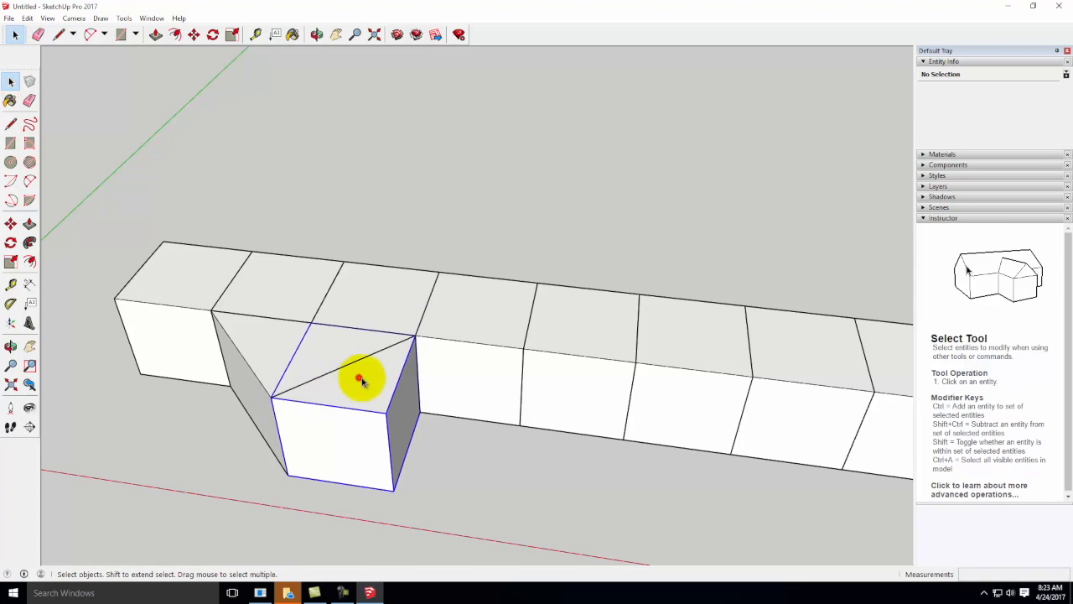
left_click(418, 381)
right_click(381, 387)
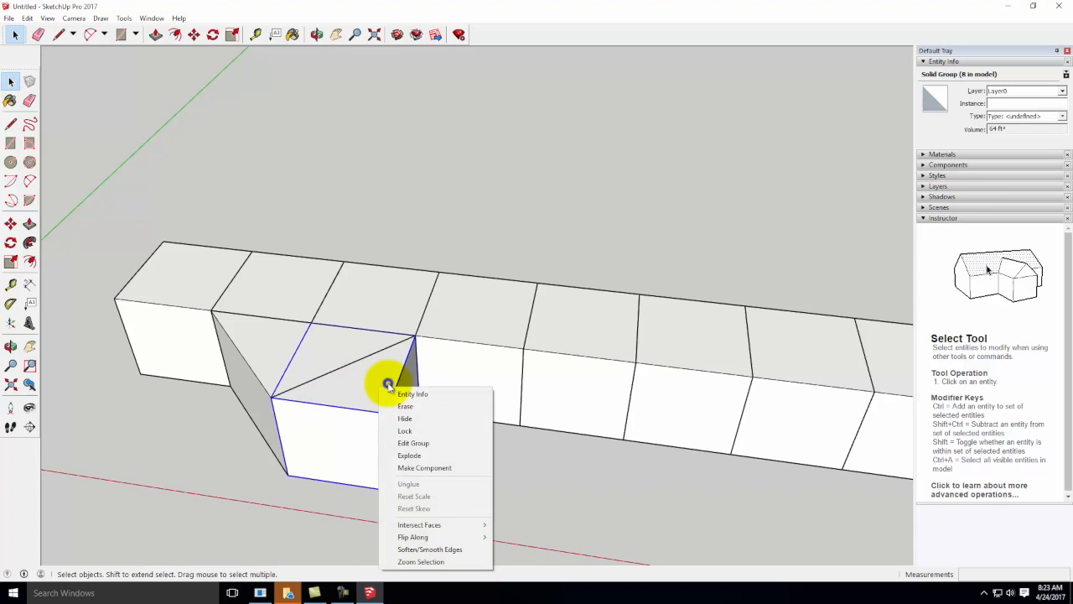
left_click(402, 457)
left_click(469, 443)
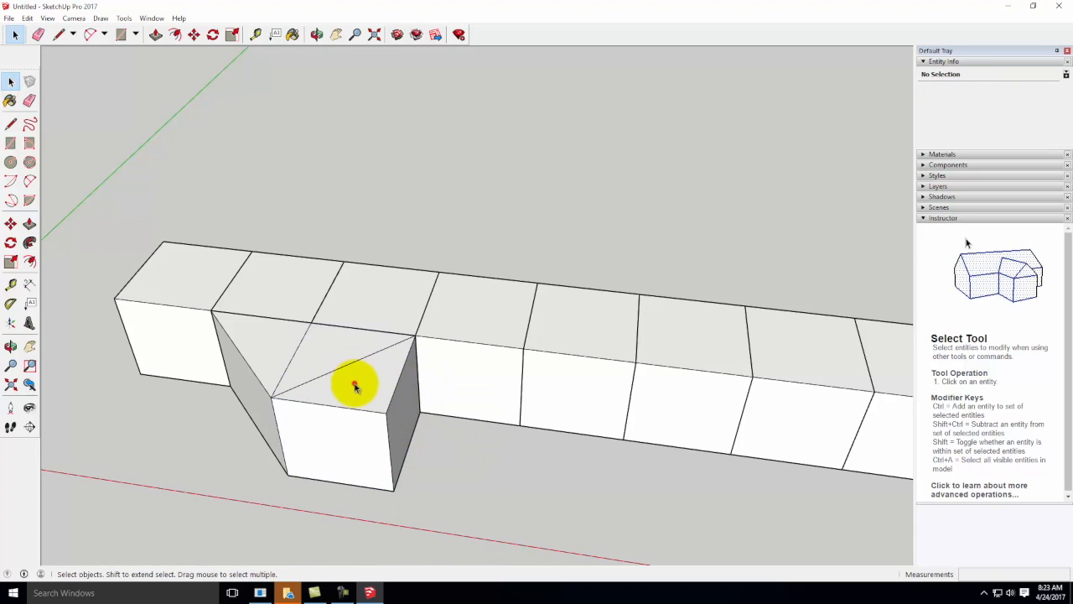
left_click(355, 386)
key("Delete")
Draw a diagonal line between the lower corners of the opened right front box, beneath the top diagonal
middle_click_drag(383, 355, 337, 534)
left_click(30, 125)
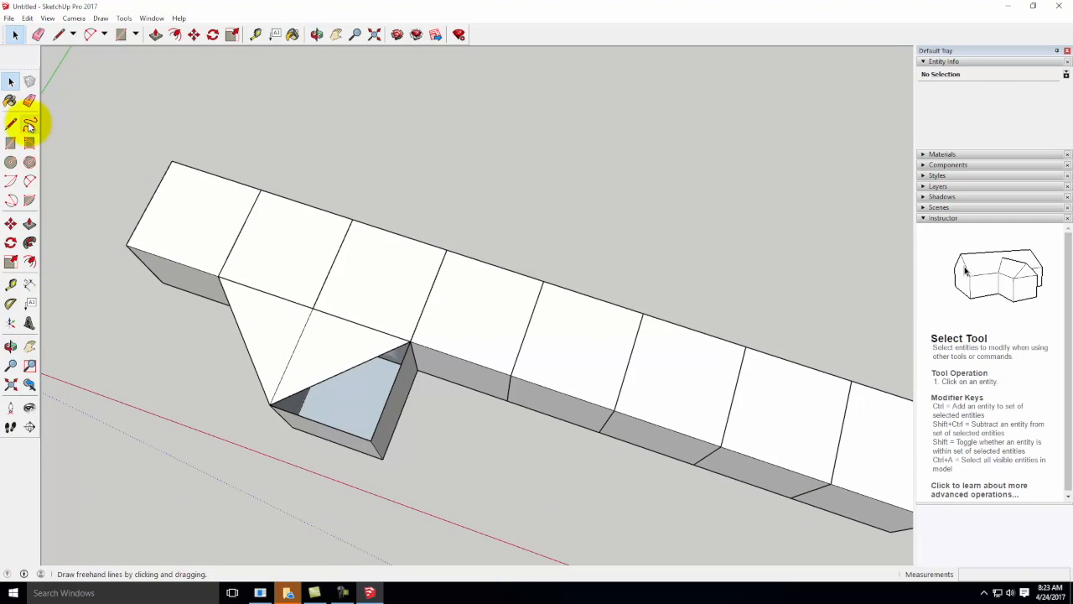
left_click(10, 124)
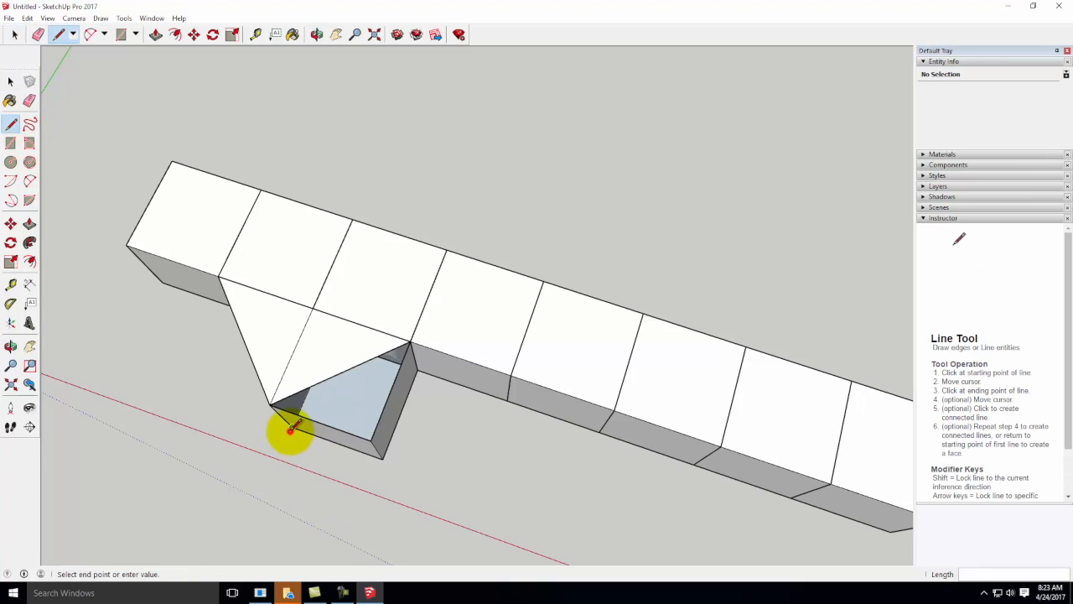
left_click(291, 428)
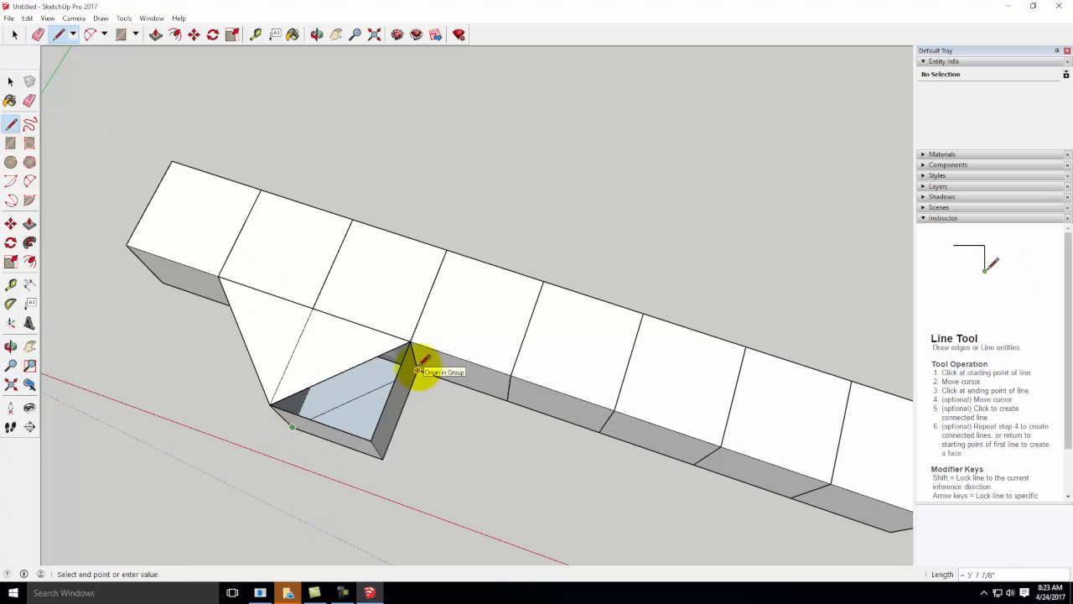
left_click(416, 369)
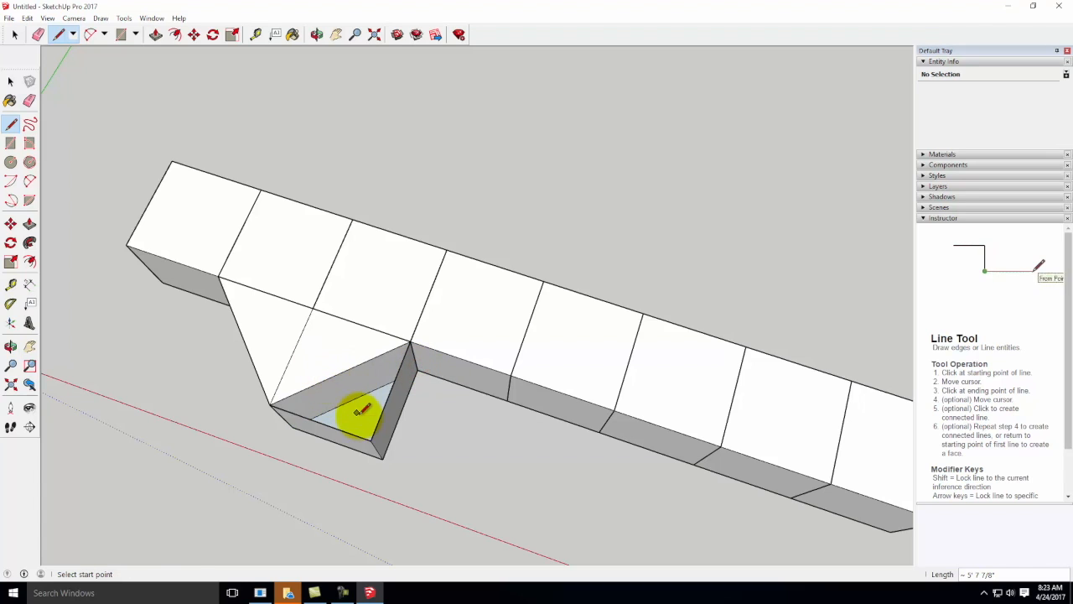
Delete the remaining faces and edges of the right front box's outer corner with one crossing selection
left_click(10, 81)
left_click_drag(412, 483, 363, 436)
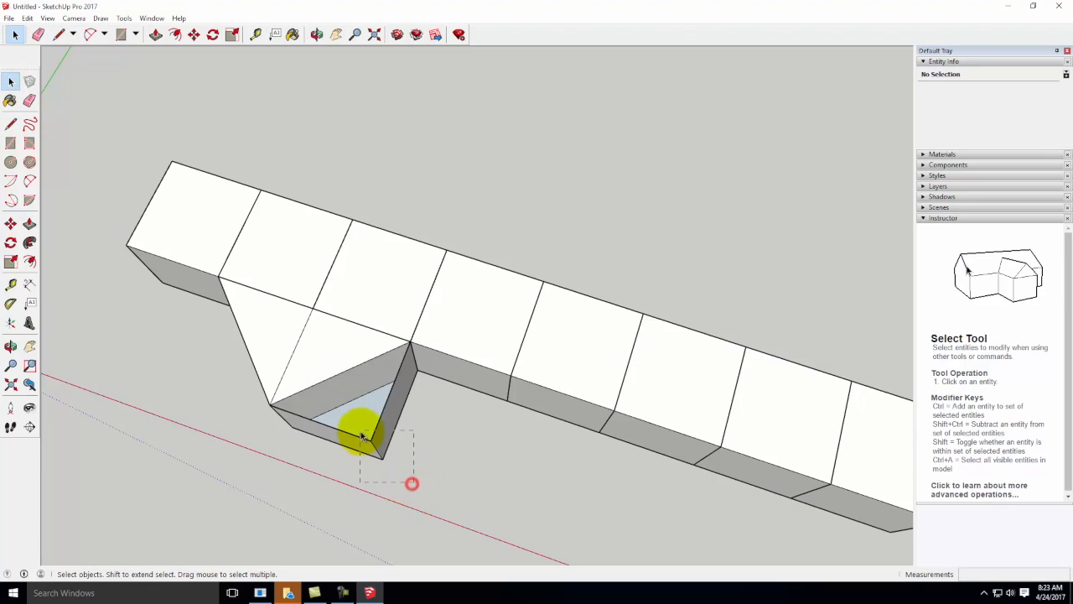
key("Delete")
Select all eight boxes of the long row together, leaving out the angled front piece
scroll(363, 455, "down", 3)
middle_click_drag(372, 424, 277, 291)
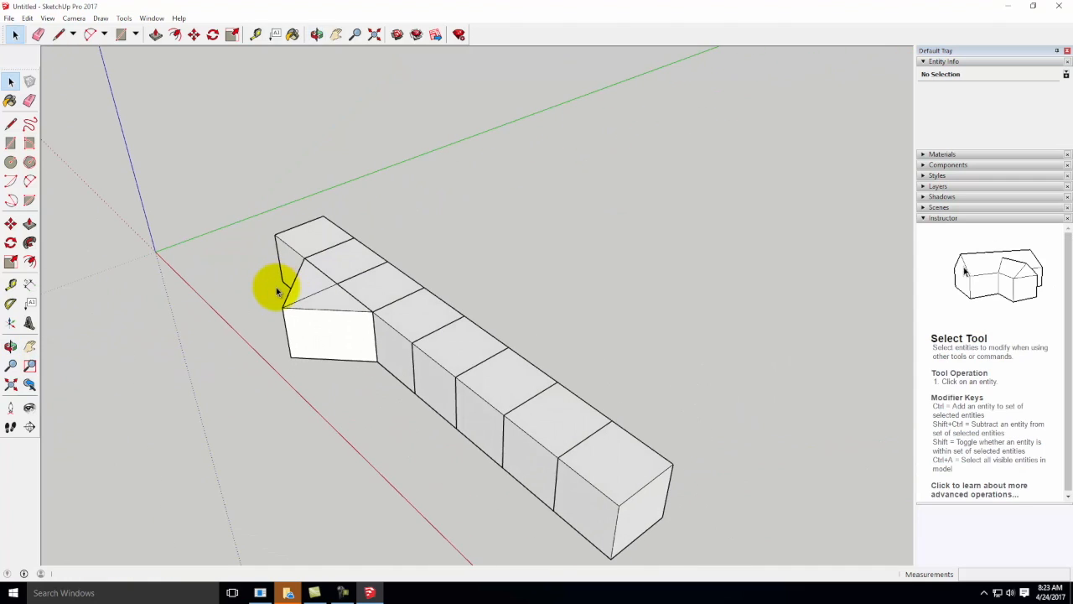
scroll(283, 254, "down", 3)
scroll(628, 415, "up", 3)
middle_click_drag(509, 439, 510, 356)
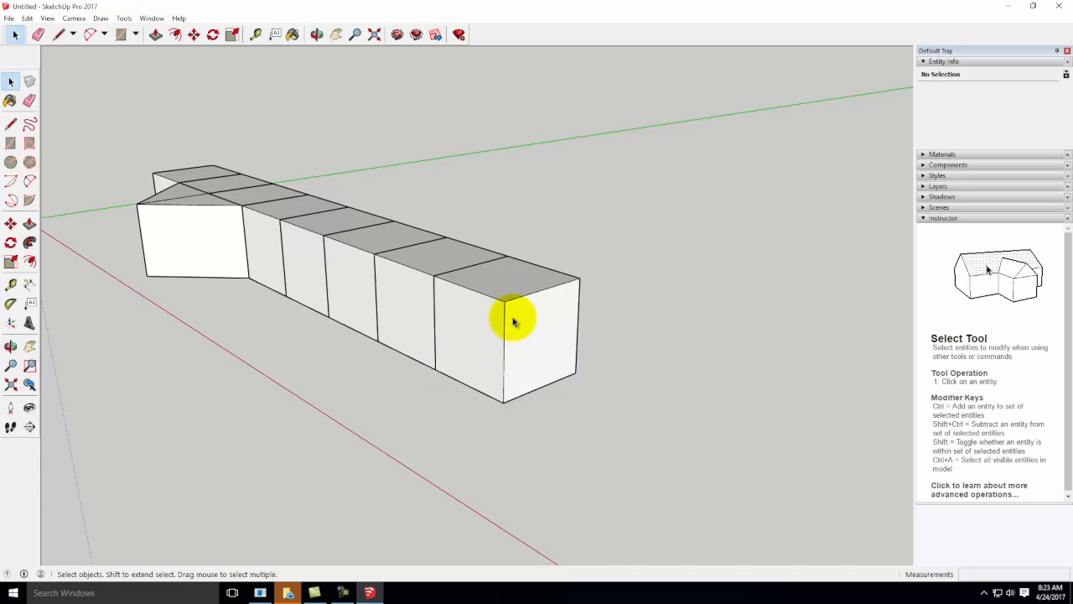
left_click(515, 288)
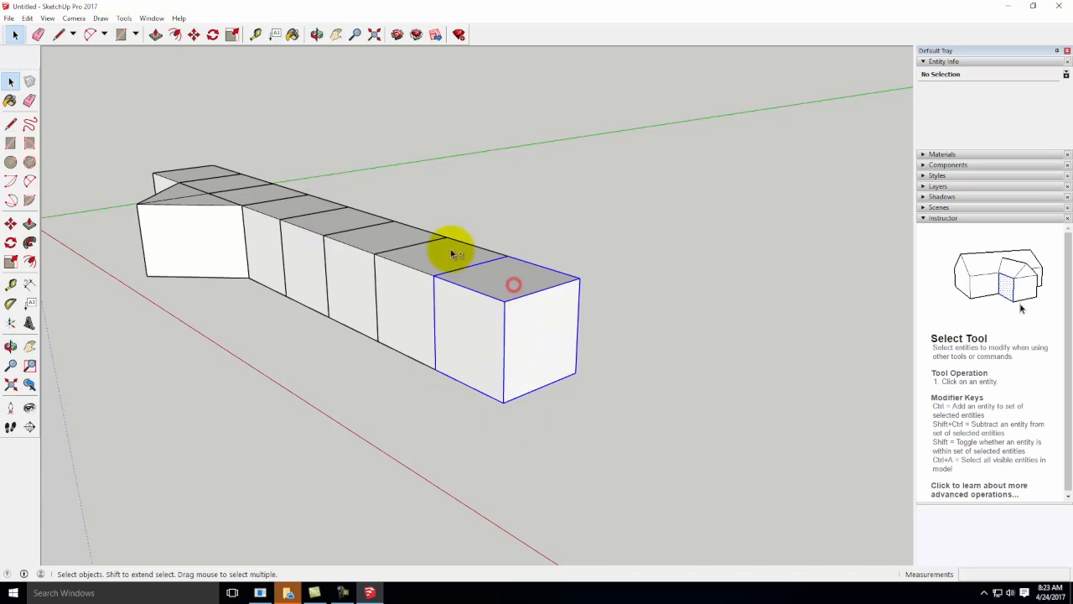
left_click(398, 238, "shift")
left_click(341, 218, "shift")
left_click(298, 205, "shift")
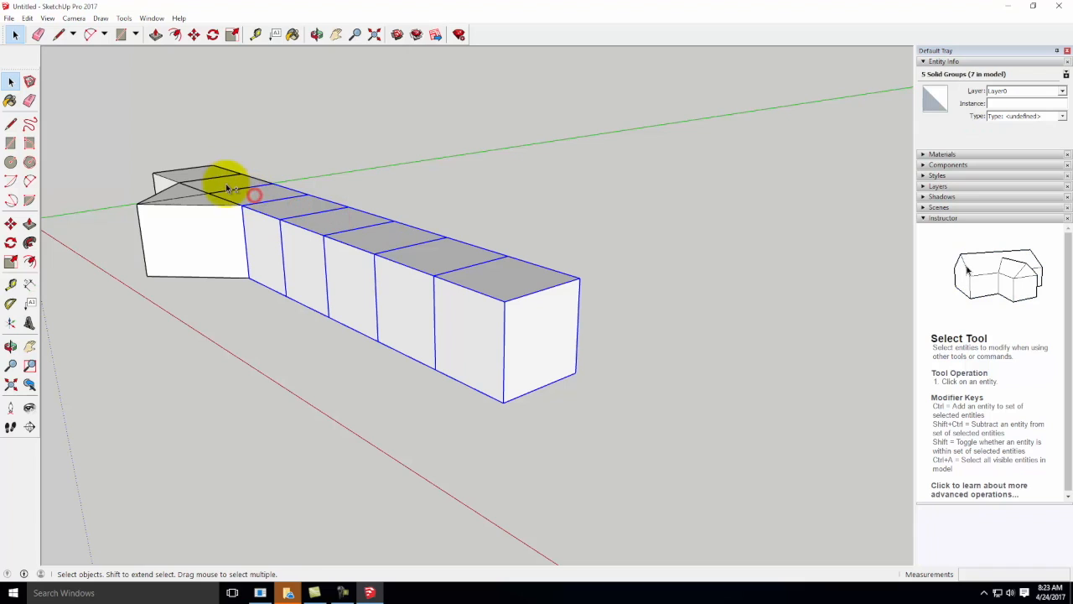
left_click(201, 173, "shift")
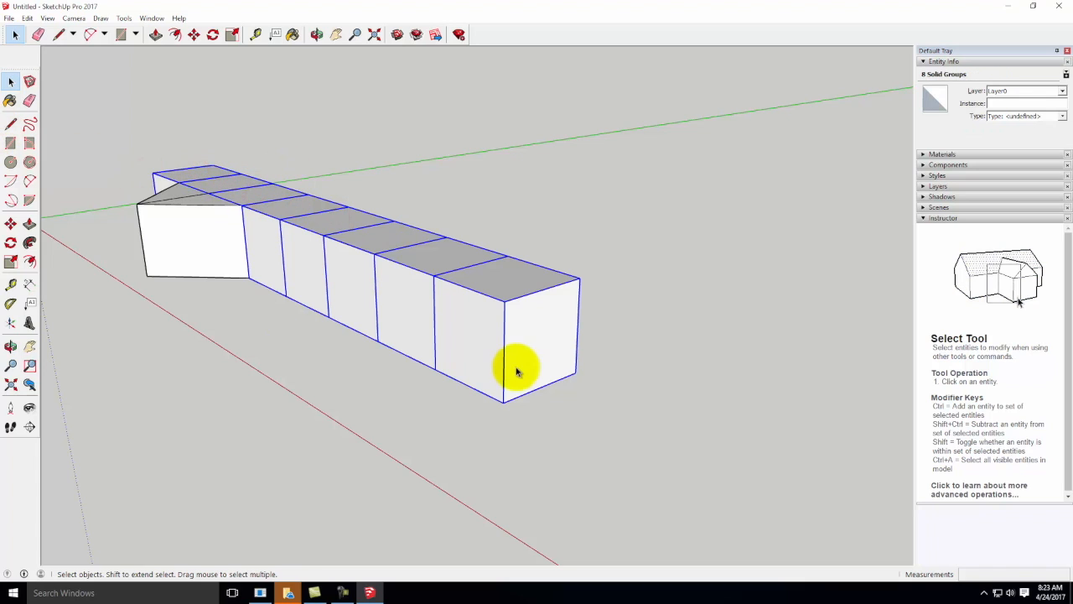
Copy the selected row twice behind itself at 4' spacing, snapping corner to corner to form three adjoining rows
left_click(10, 198)
left_click(10, 222)
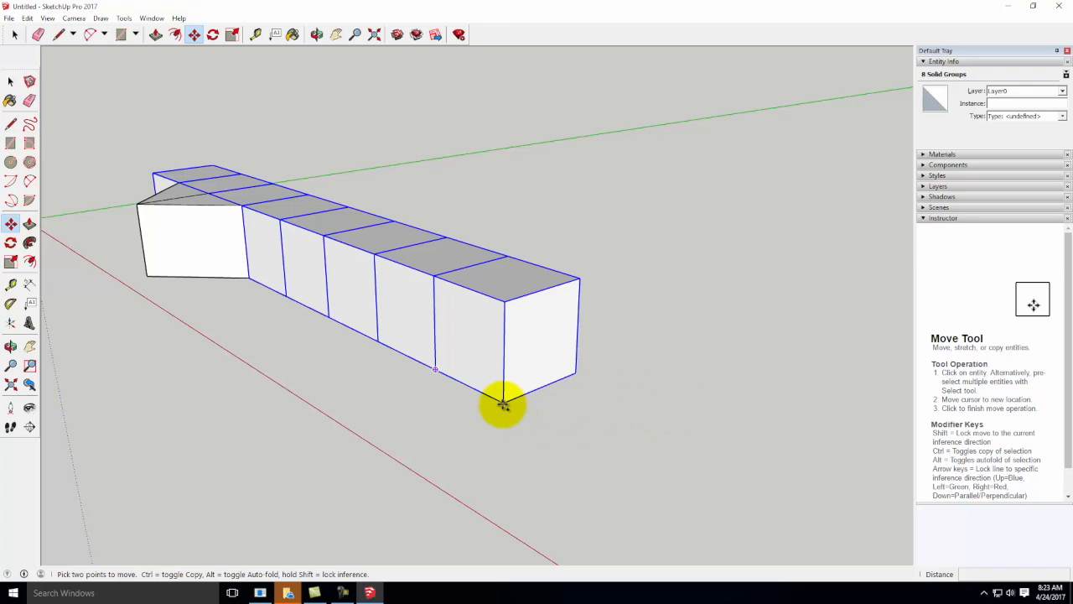
left_click(501, 403)
key("ctrl")
left_click(575, 375)
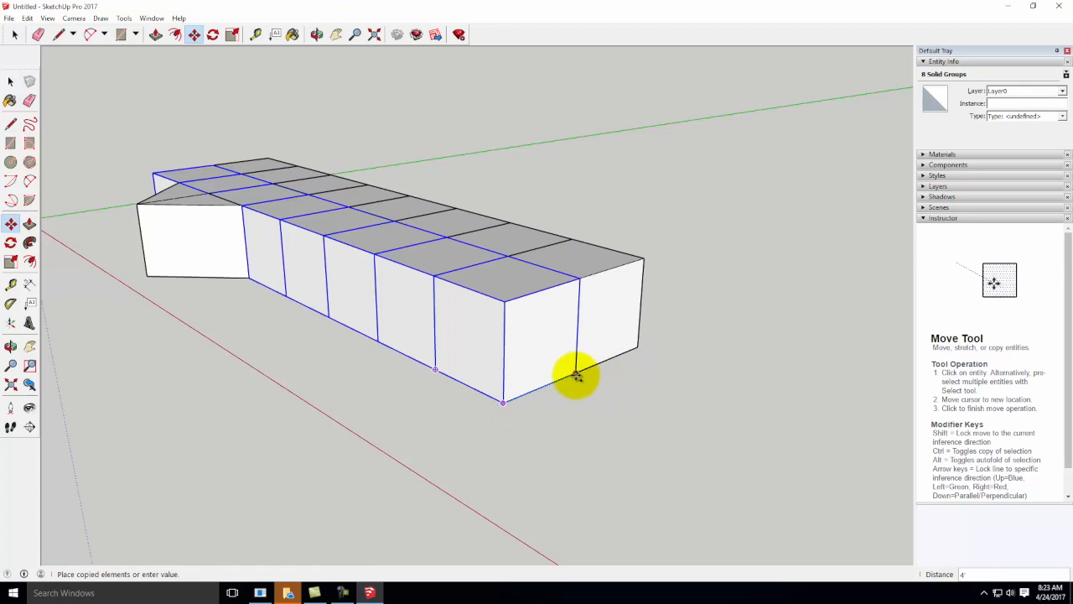
left_click(577, 375)
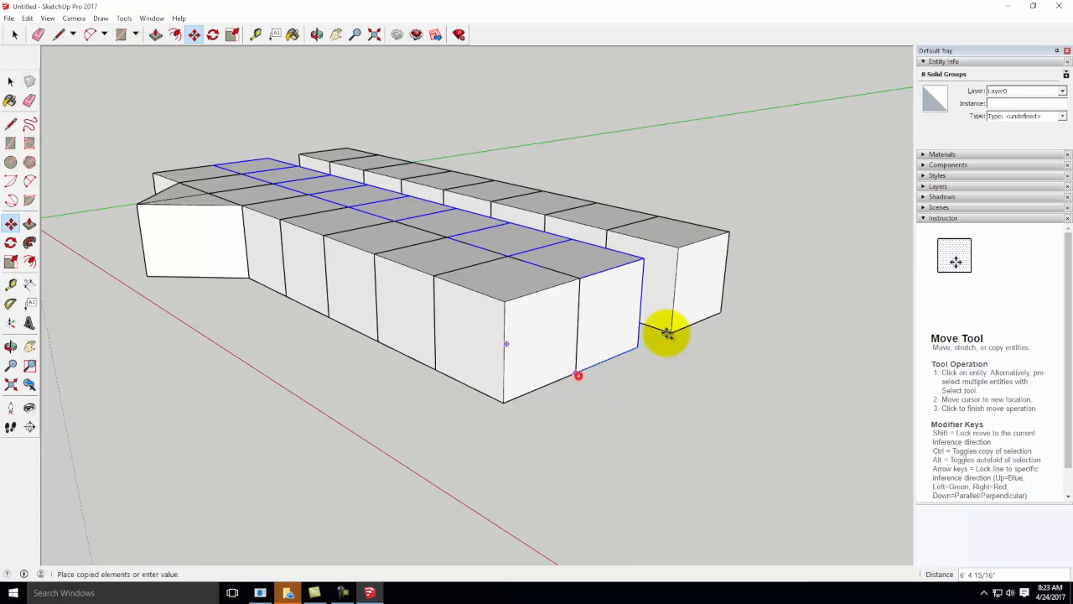
left_click(635, 346)
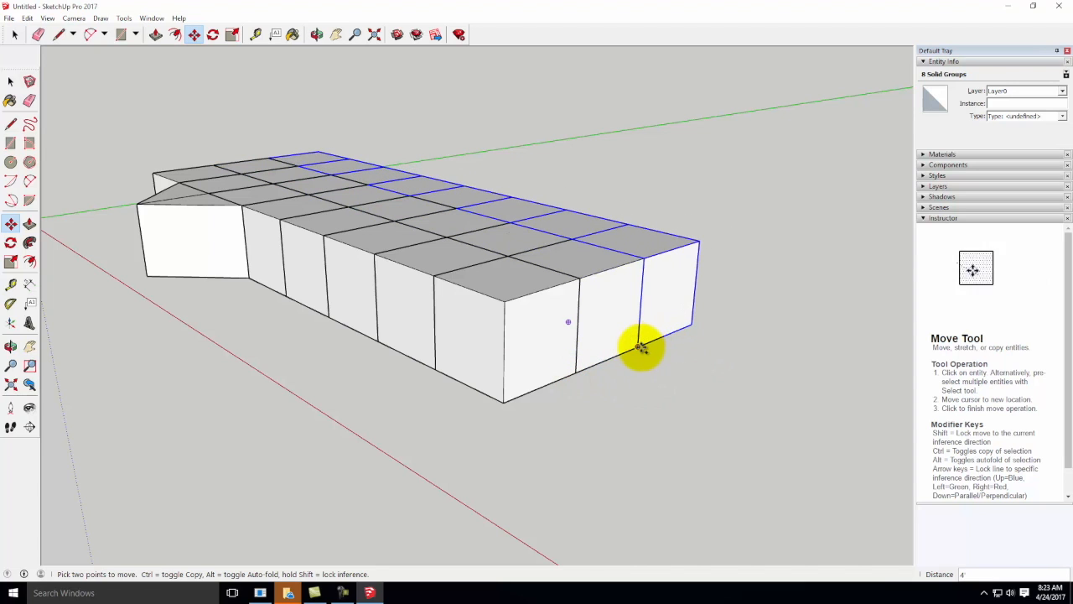
Try to copy the rear row of eight boxes once more behind itself
left_click(639, 346)
left_click(693, 327)
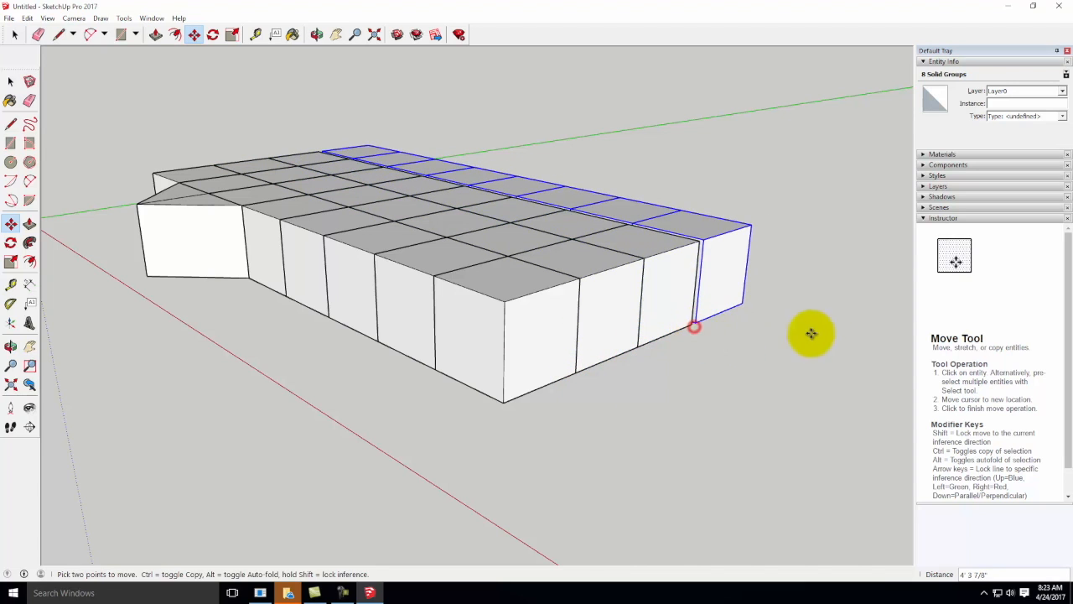
key("ctrl+z")
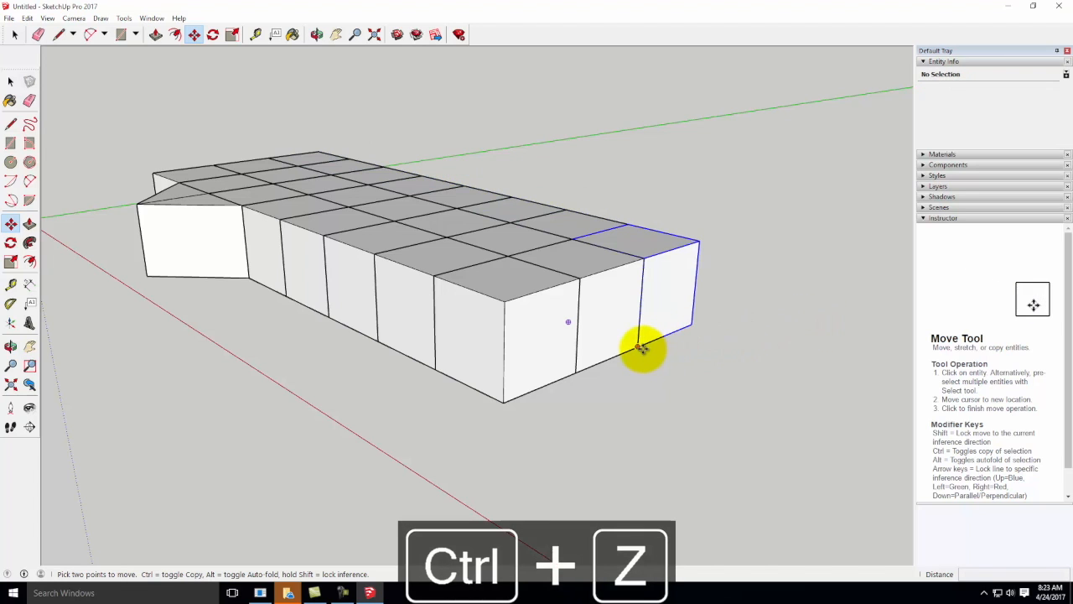
left_click(637, 346)
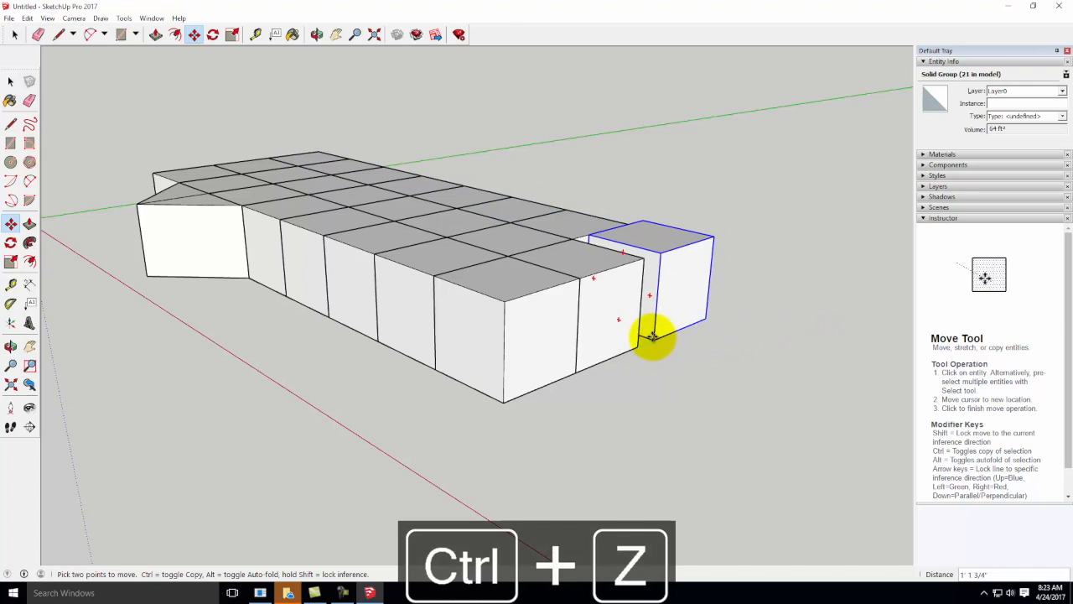
key("Escape")
middle_click_drag(732, 291, 757, 364)
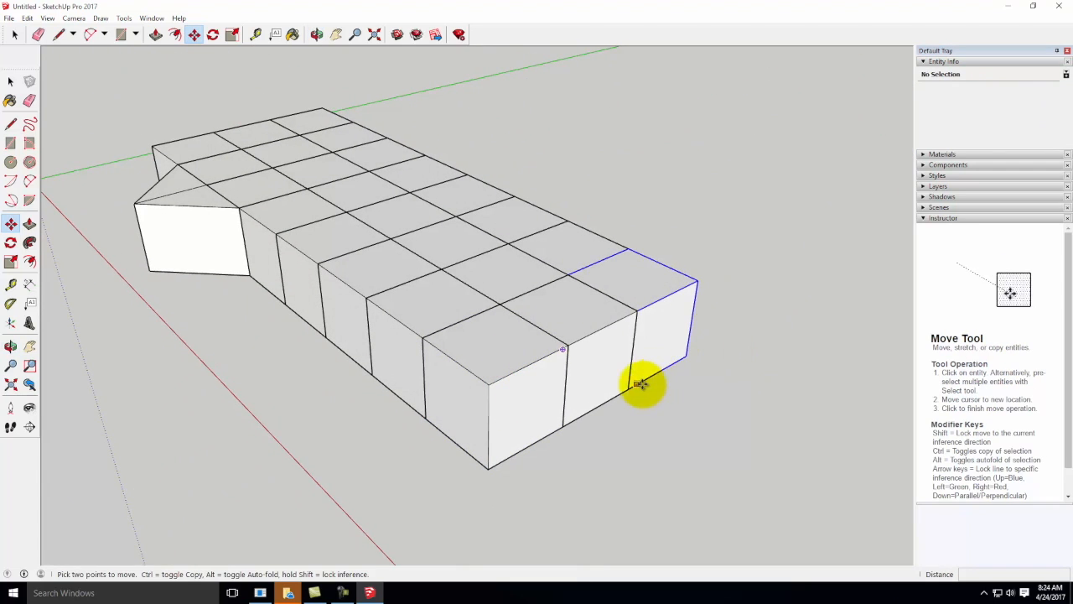
left_click(697, 364)
key("Escape")
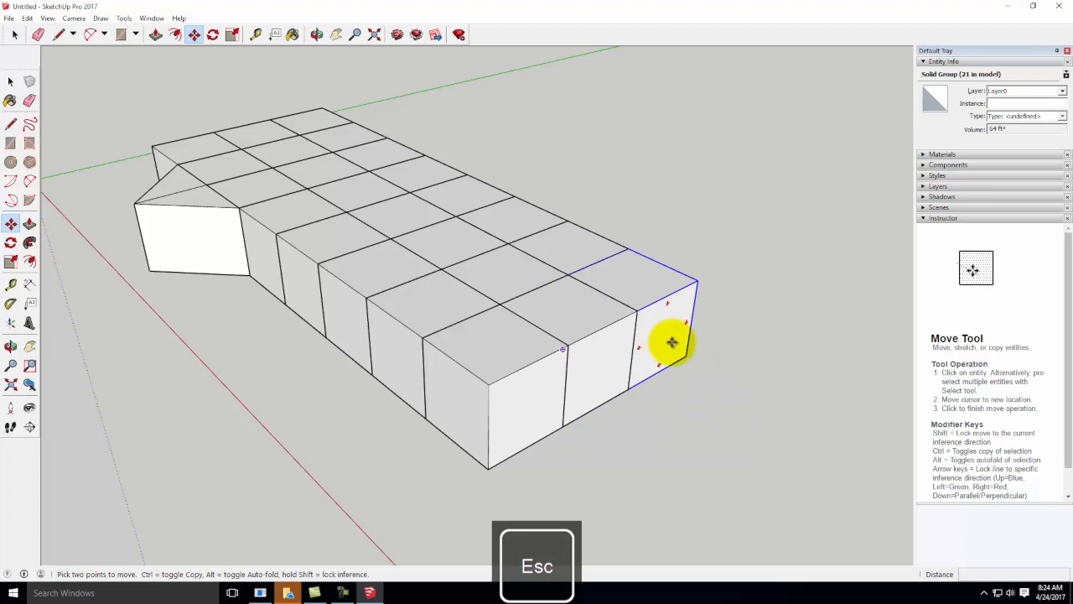
Copy the near end box of the rear row behind itself and move it 3 1/2" to sit flush against the block
left_click(630, 392)
key("ctrl")
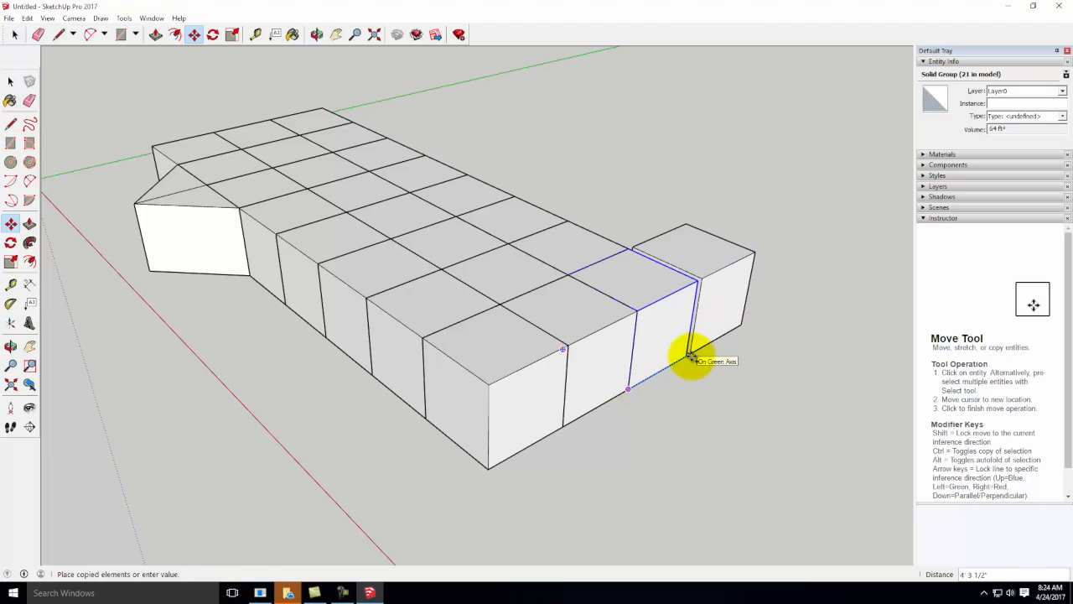
left_click(730, 368)
middle_click_drag(743, 304, 642, 422)
left_click(653, 382)
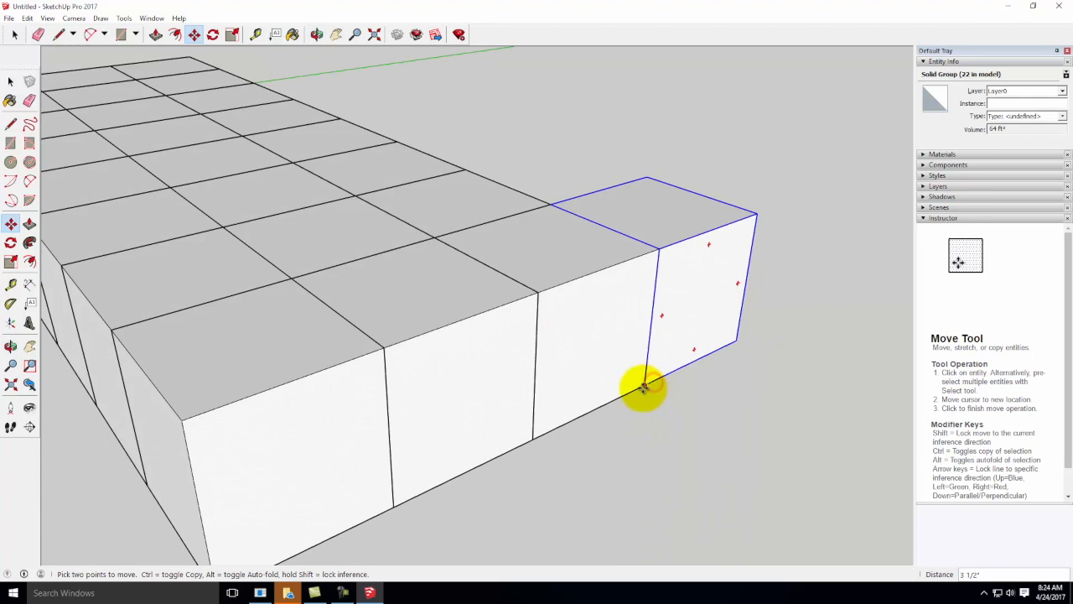
left_click(662, 372)
scroll(741, 352, "down", 5)
middle_click_drag(741, 352, 618, 343)
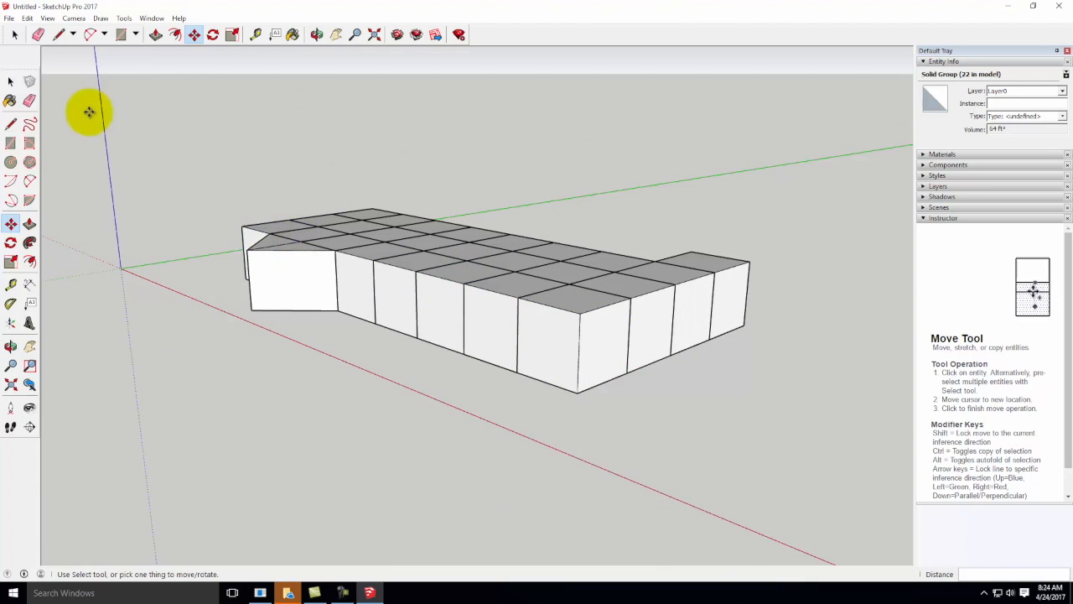
Select the three boxes at the near end of the front row and explode them
left_click(10, 81)
scroll(592, 379, "up", 3)
left_click(455, 305)
left_click(517, 334)
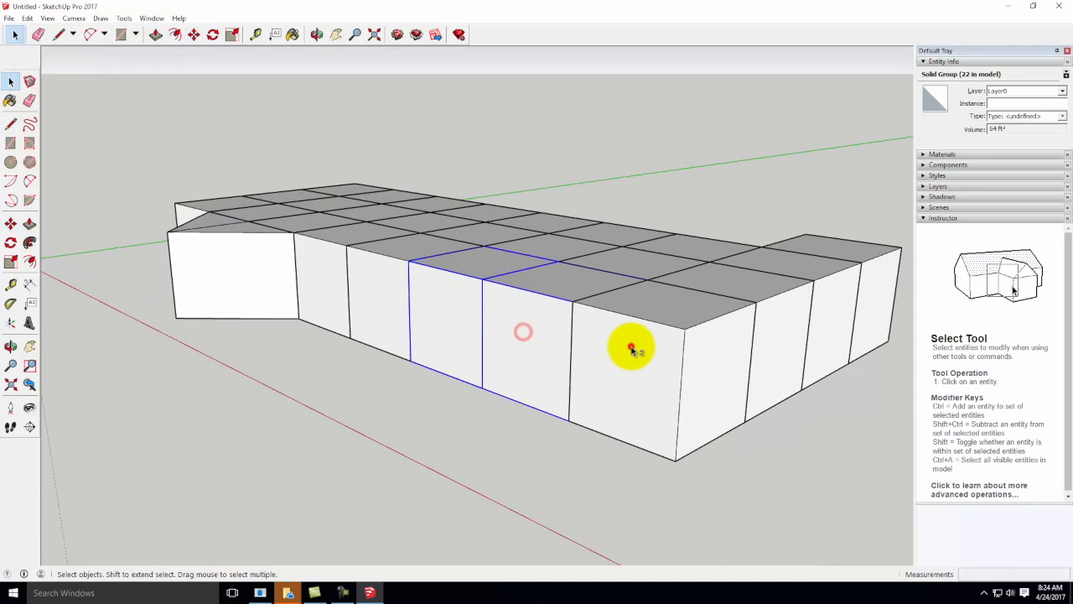
left_click(631, 349, "shift")
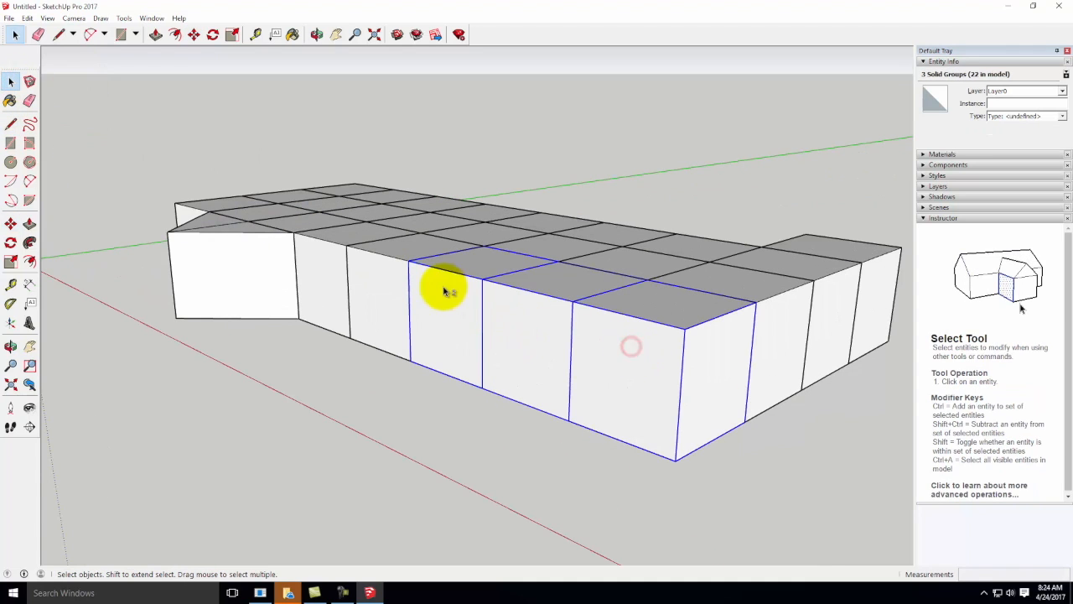
right_click(585, 361)
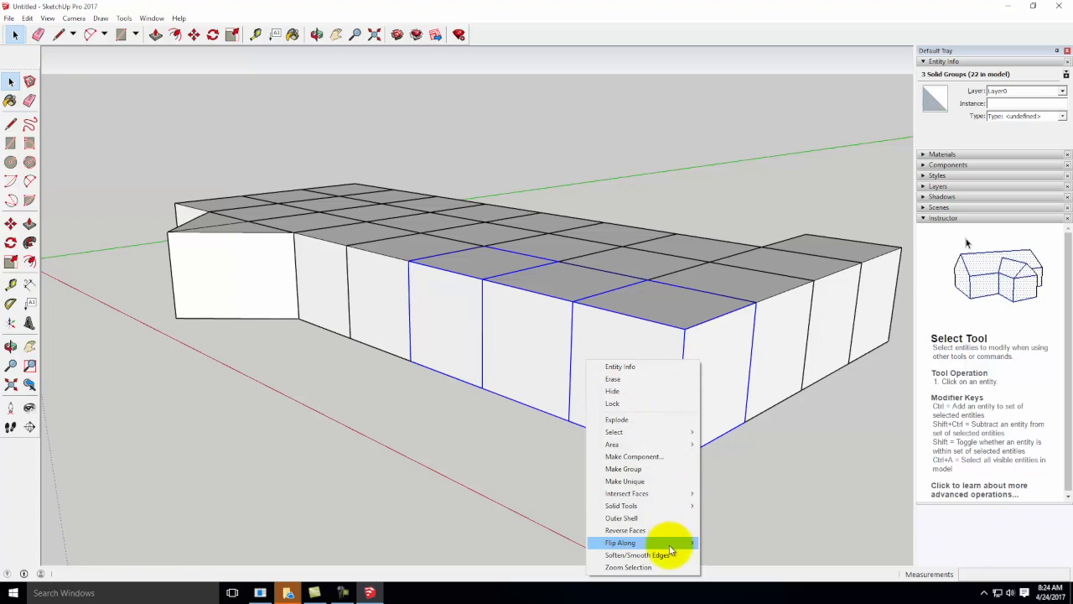
left_click(661, 422)
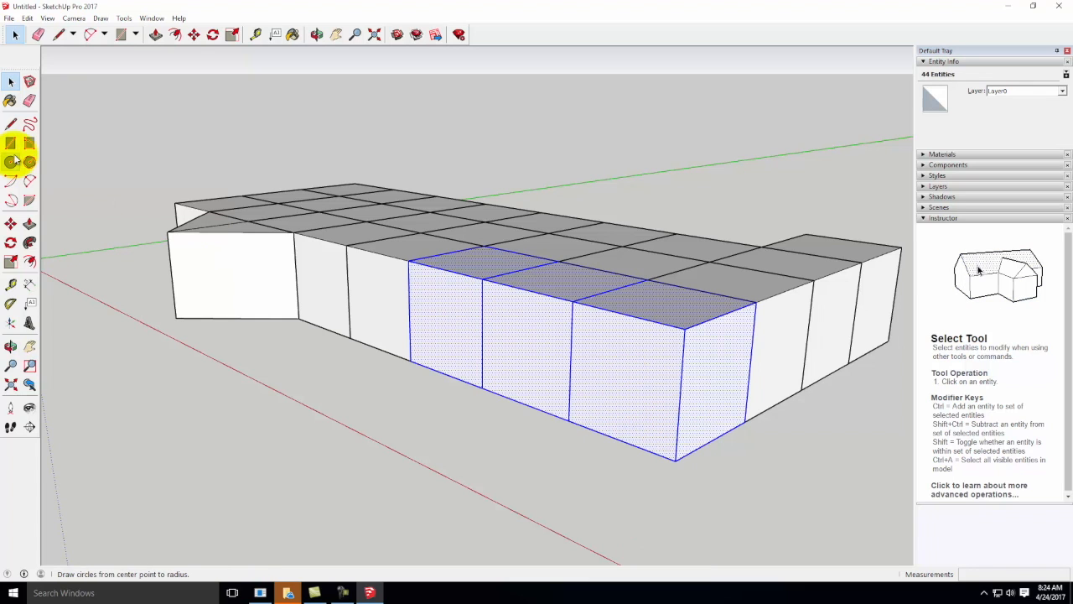
Draw a diagonal from the upper far corner to the lower near corner of the three exploded front faces and delete the faces above it
left_click(11, 124)
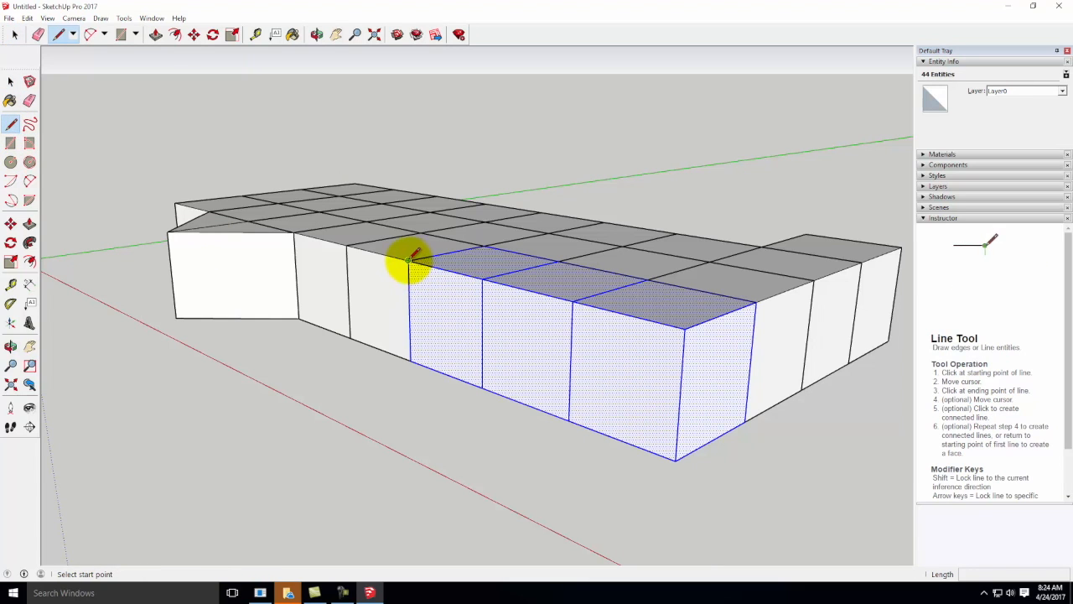
left_click(675, 457)
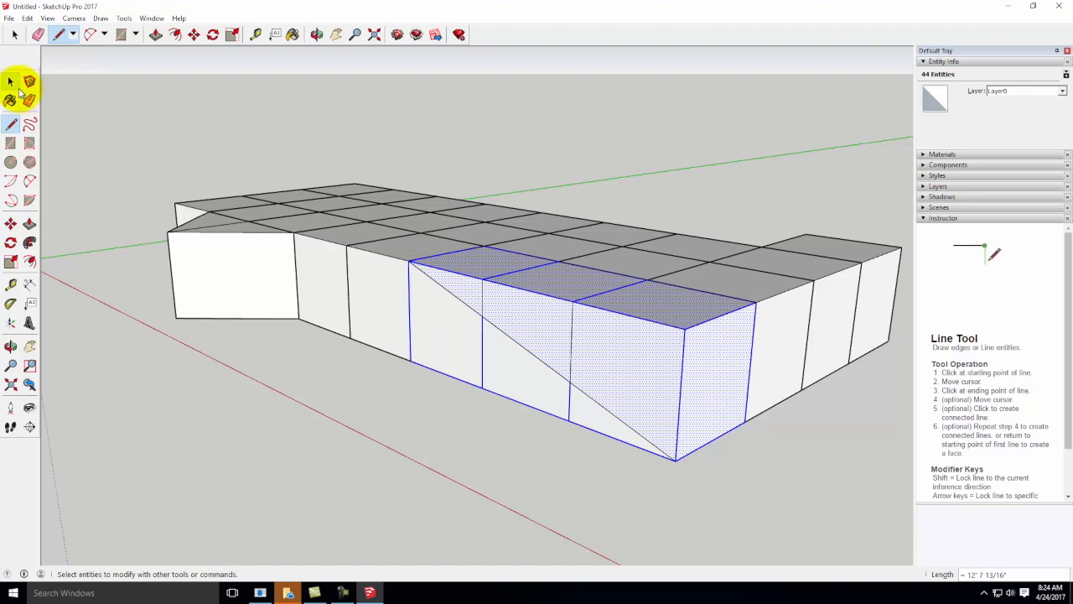
left_click(11, 81)
left_click(474, 287)
key("Delete")
left_click(517, 302)
key("Delete")
left_click(618, 335)
key("Delete")
middle_click_drag(623, 403, 517, 359)
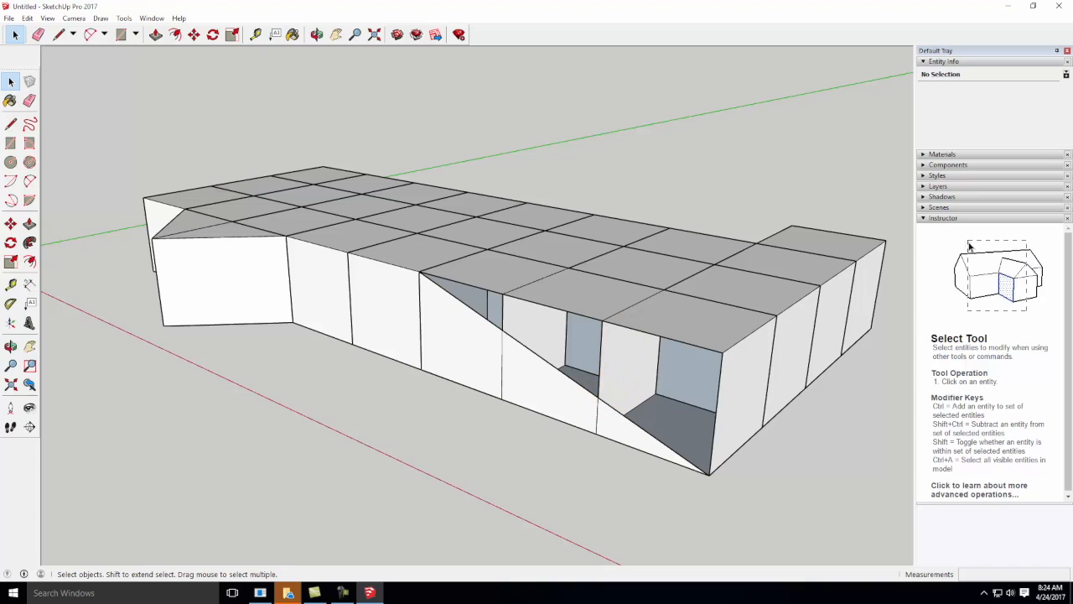
Draw a 4' line across the partition and a sloped line down the rear wall to close an inclined face in the end box
left_click(11, 123)
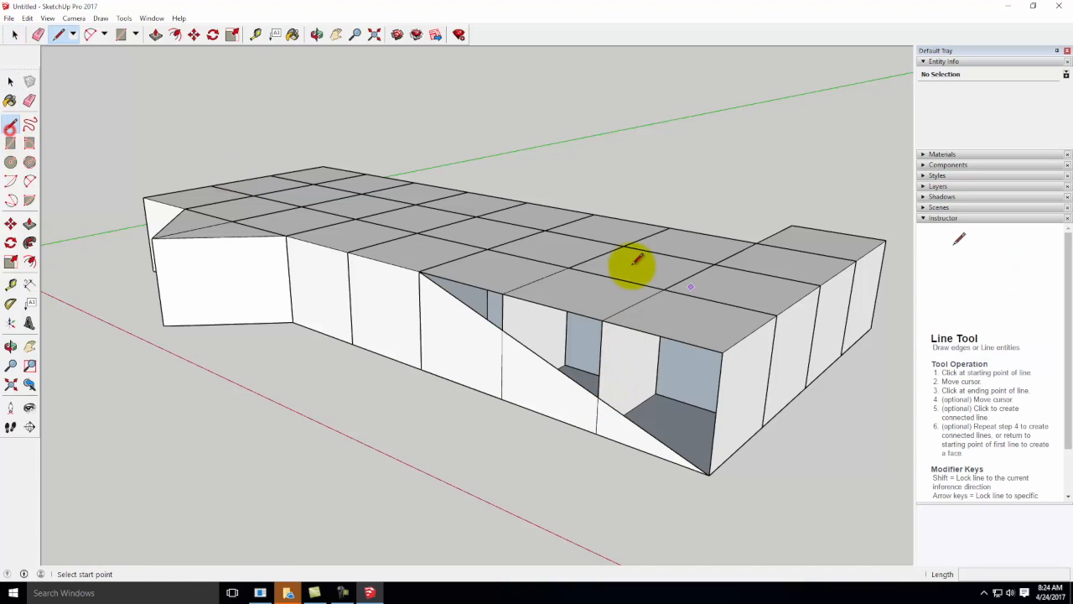
left_click(600, 397)
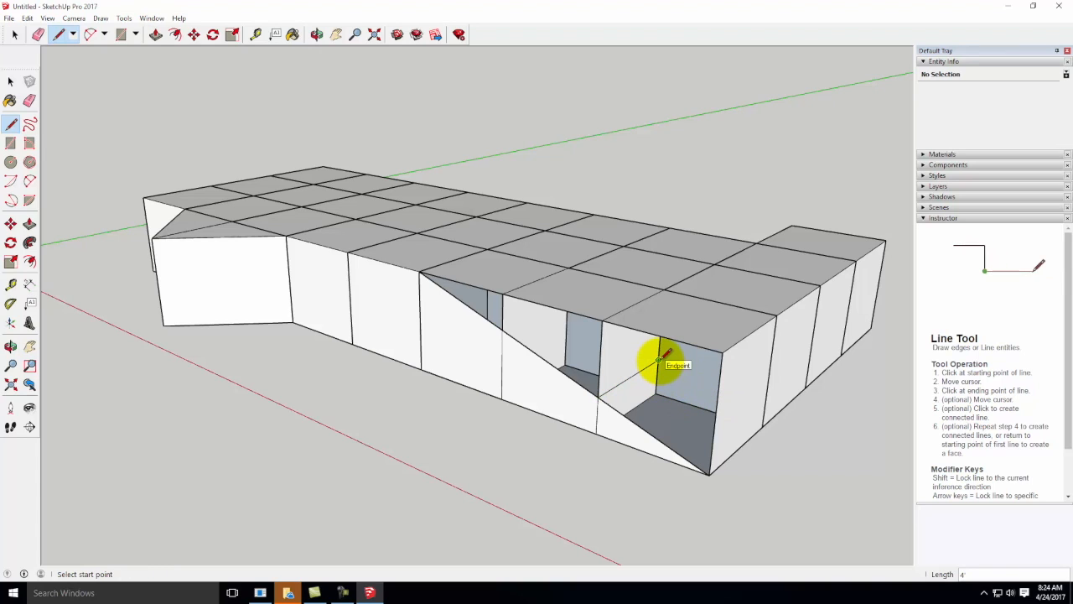
left_click(659, 360)
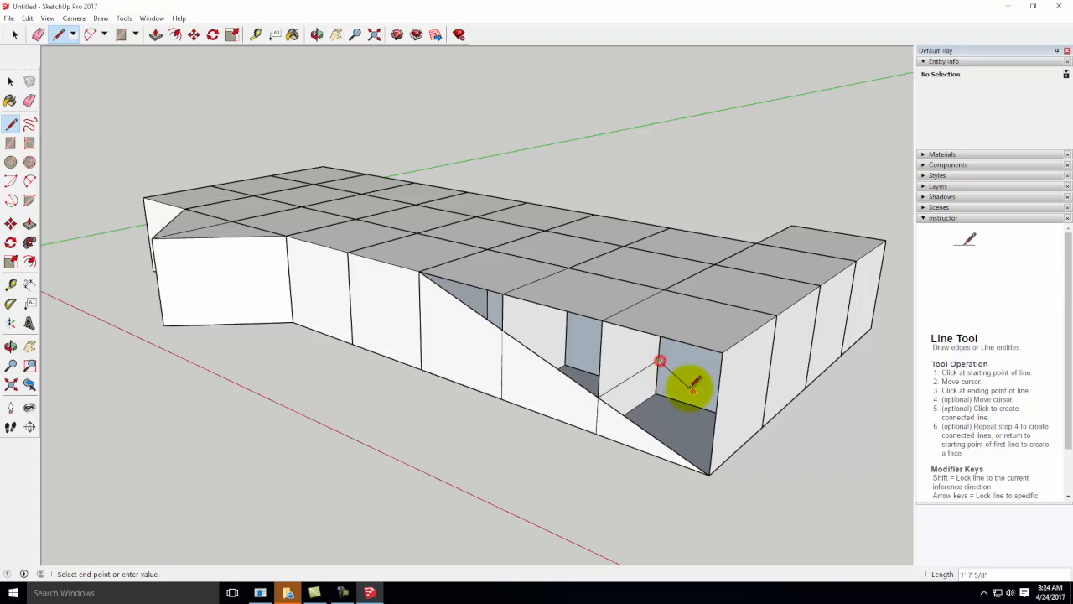
left_click(761, 426)
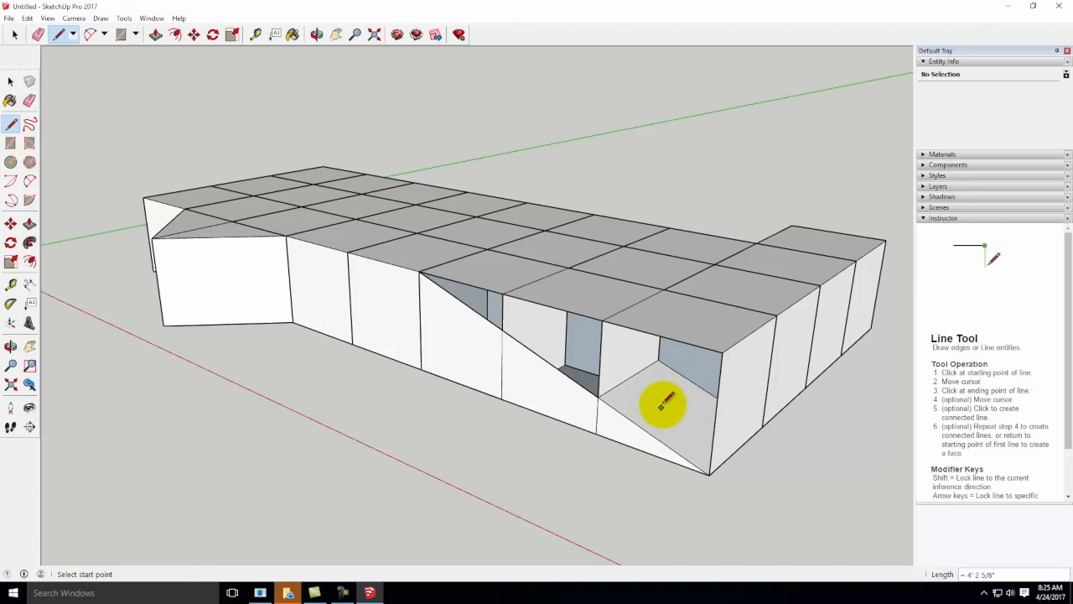
Delete the partition, top face, outer end face and leftover edges above the slope in the end box
left_click(8, 83)
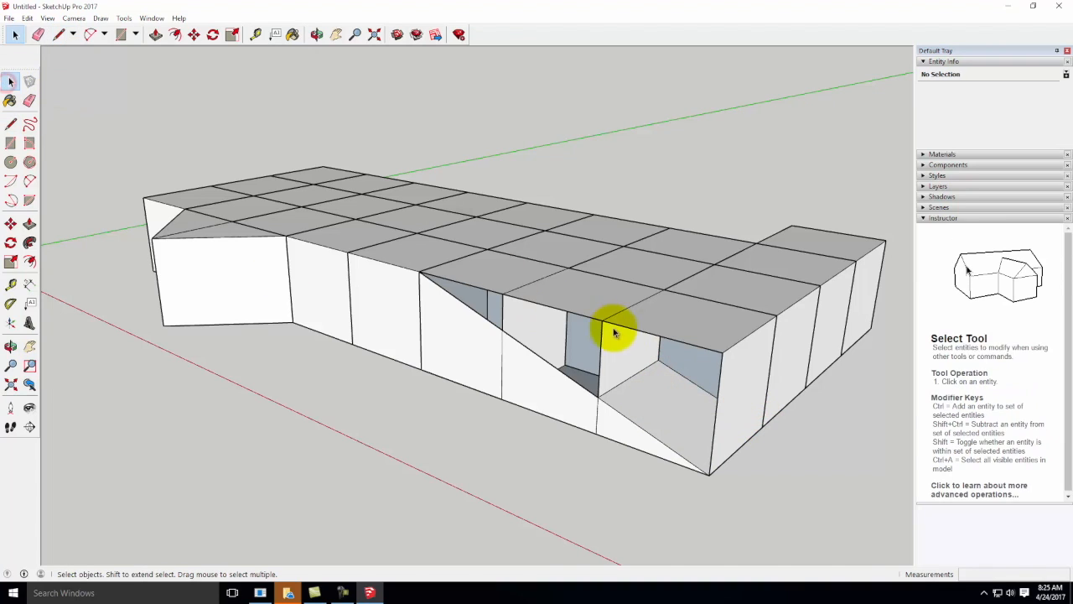
key("Delete")
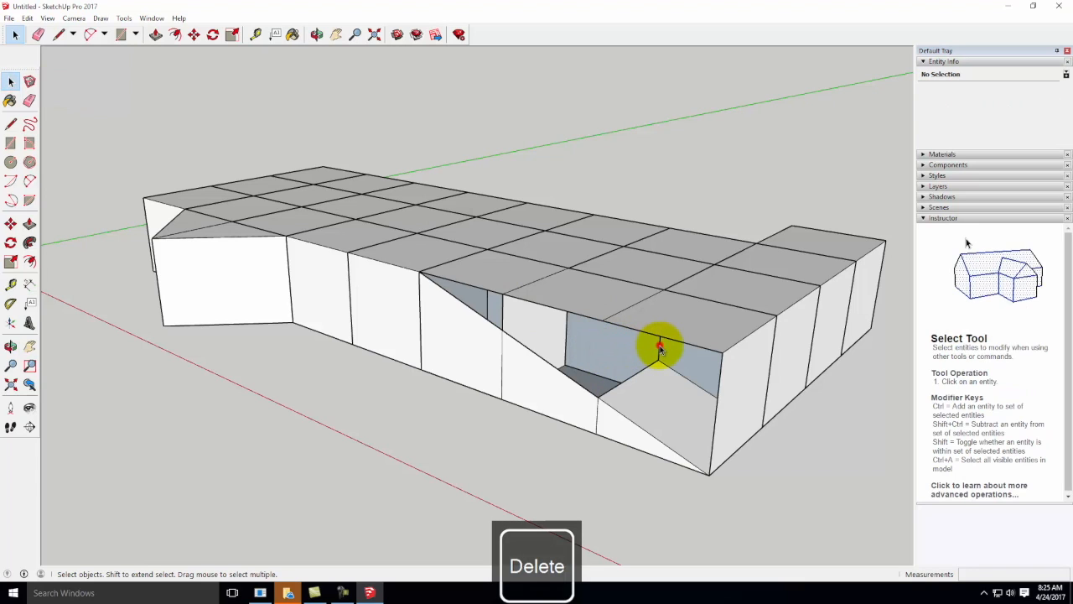
key("Delete")
left_click(679, 325)
key("Delete")
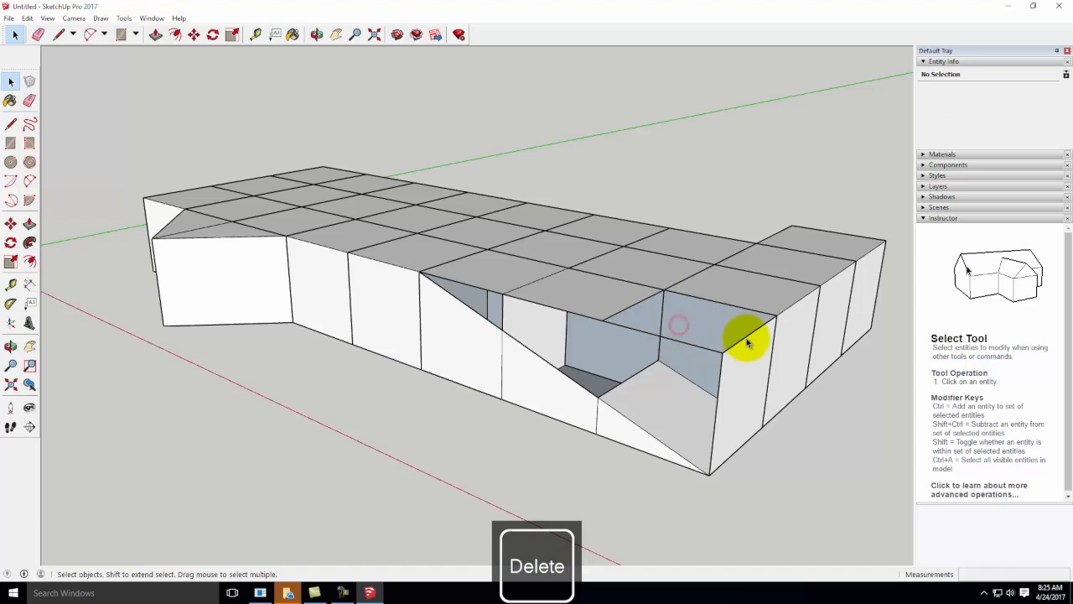
key("Delete")
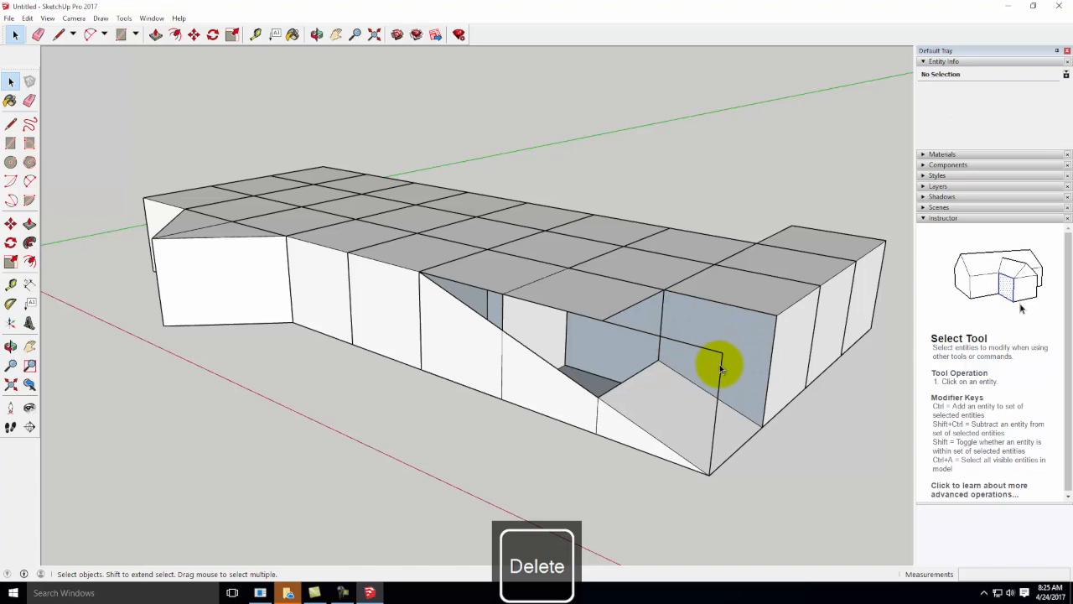
key("Delete")
Delete the top faces of the other two exploded boxes
left_click(580, 294)
key("Delete")
left_click(508, 274)
key("Delete")
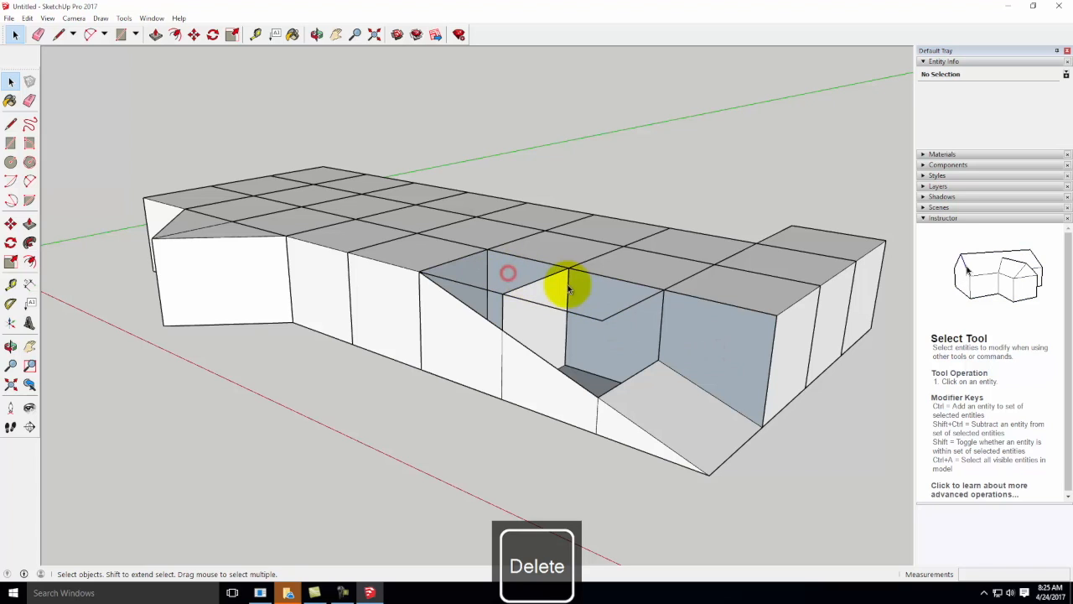
Continue the rear slope line up to the top rear corner of the exploded boxes and draw a 4' line across the remaining partition at the slope
left_click(11, 142)
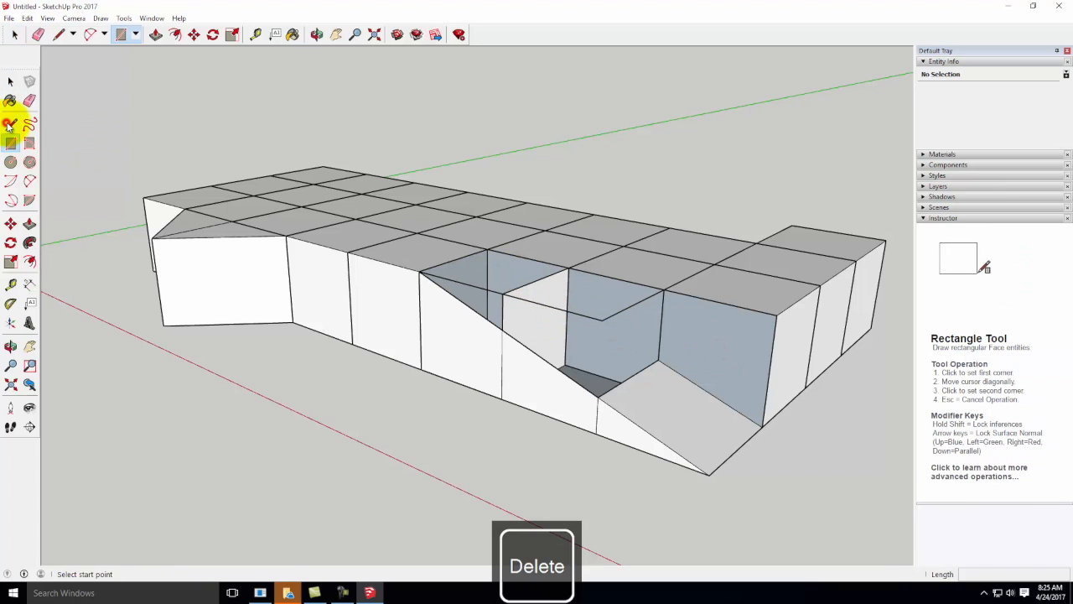
left_click(9, 124)
left_click(487, 248)
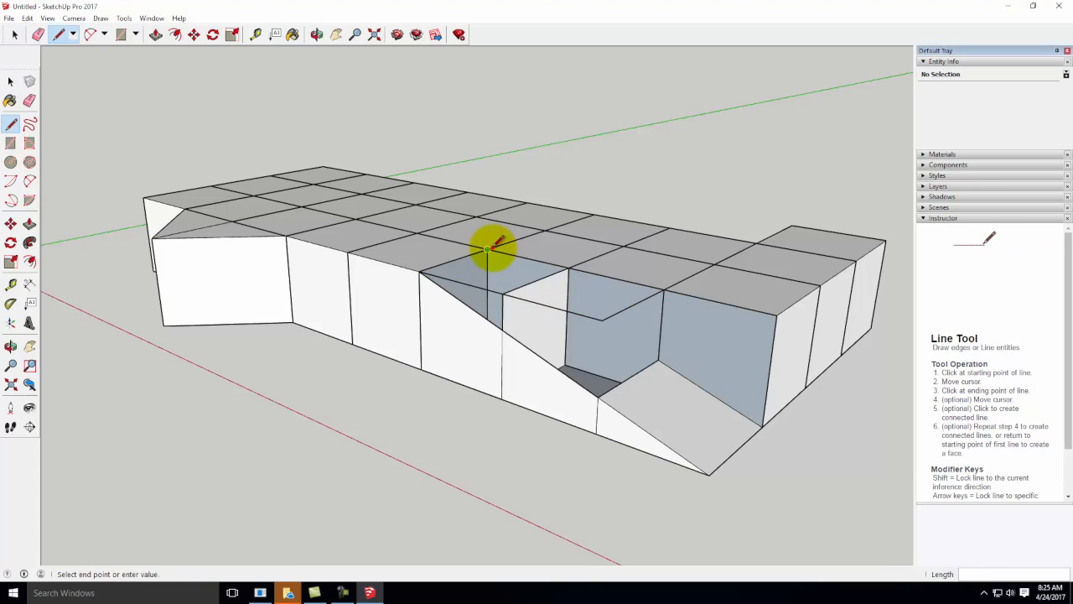
left_click(659, 361)
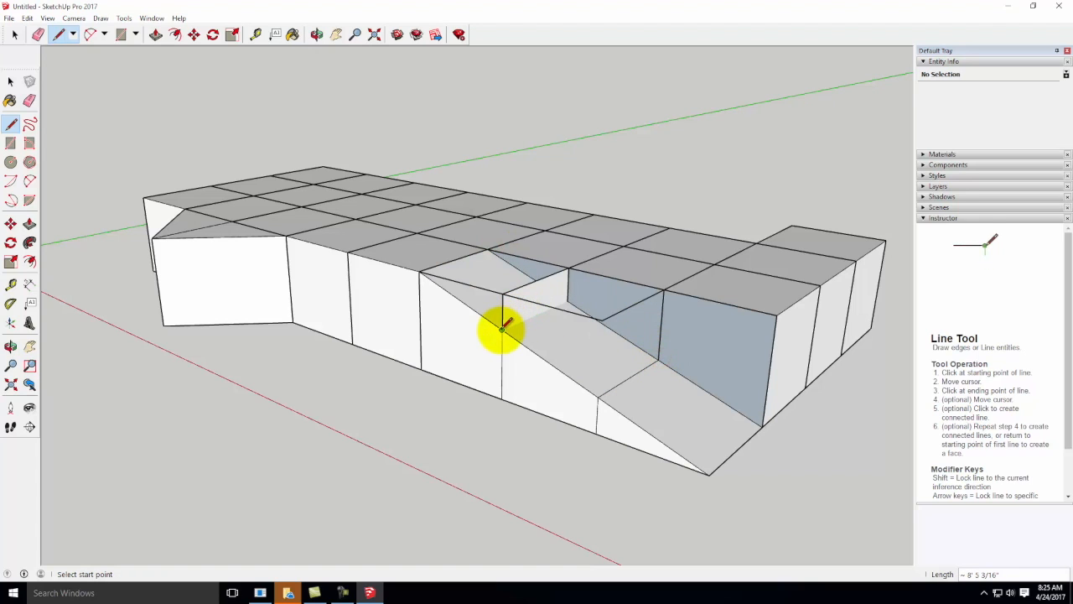
left_click(564, 299)
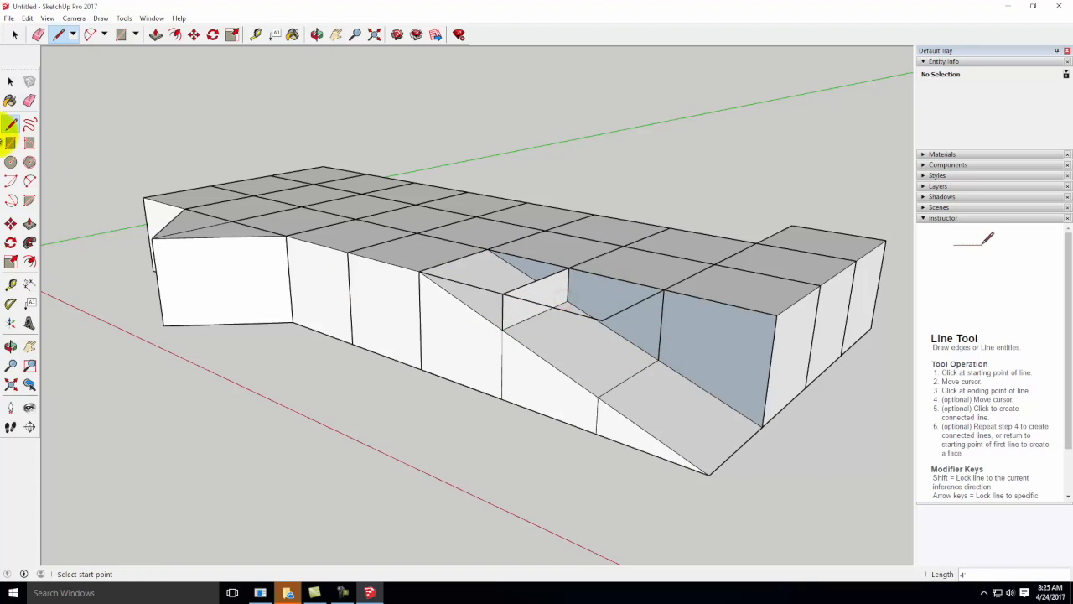
Delete the remaining partition face and the stray edges above the slope in the exploded boxes
left_click(8, 82)
left_click(536, 284)
key("Delete")
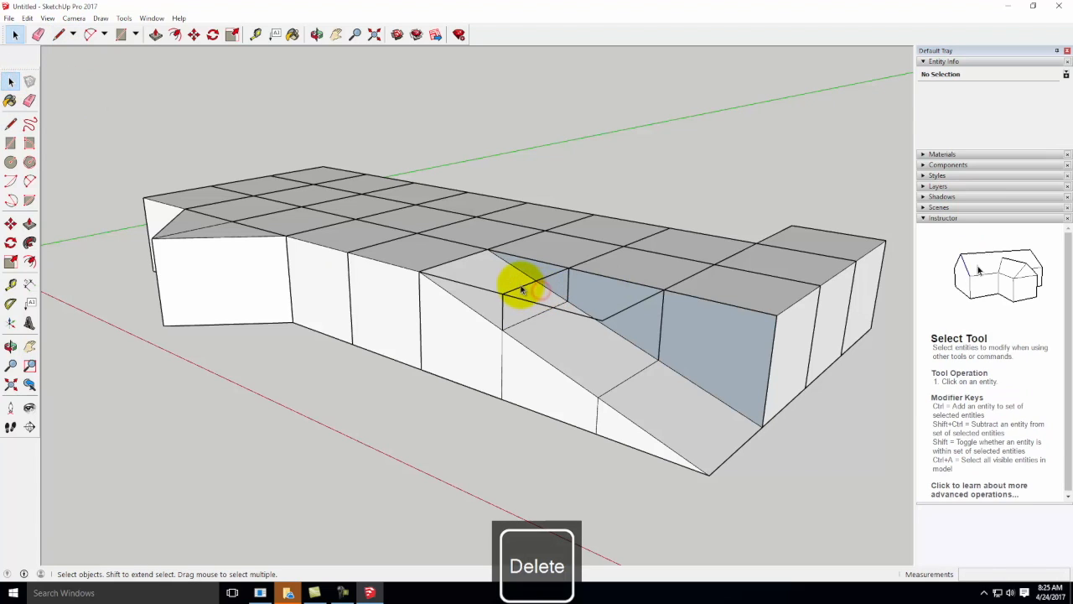
left_click(520, 287)
left_click(491, 291)
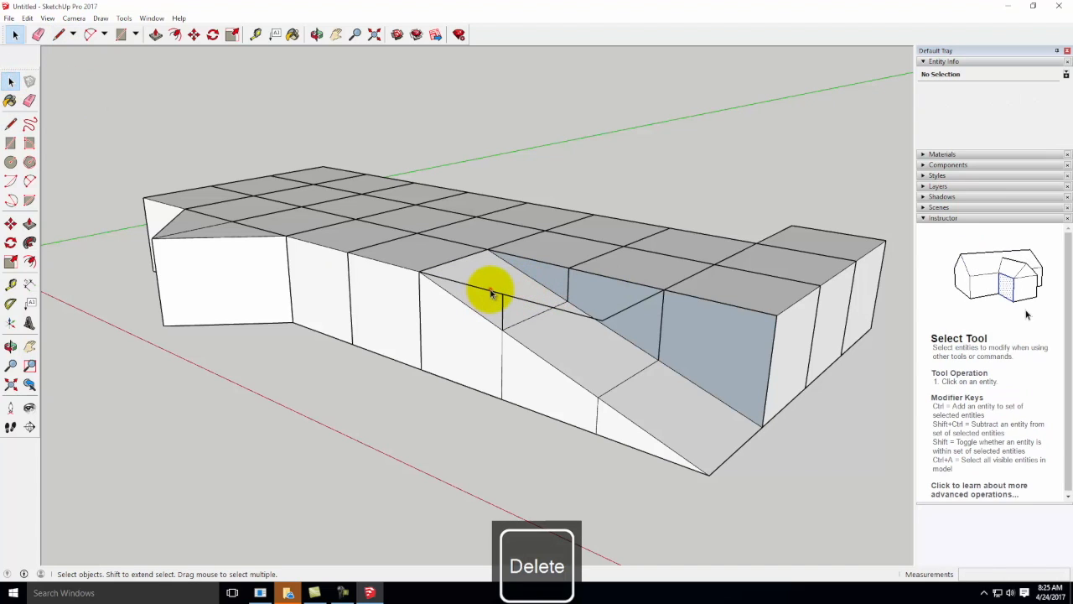
left_click(502, 305)
key("Delete")
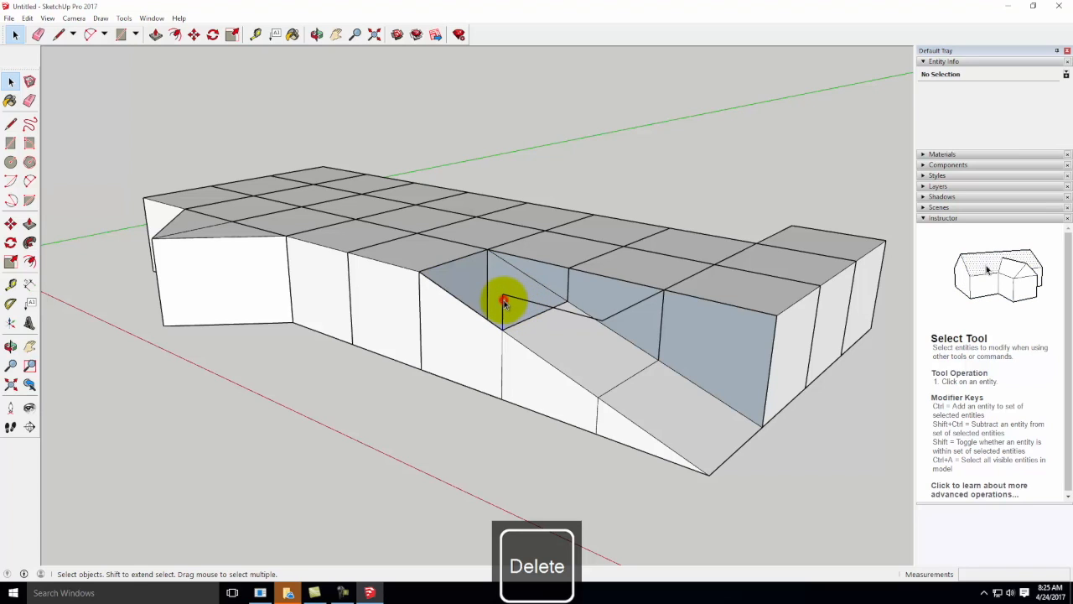
left_click(504, 304)
left_click(510, 302)
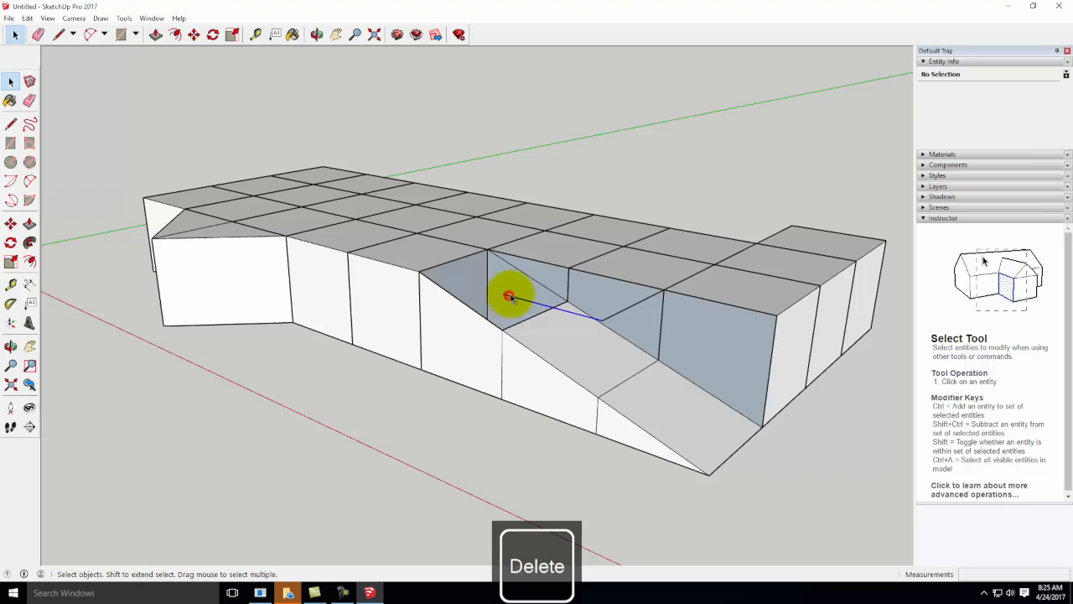
key("Delete")
left_click(618, 319)
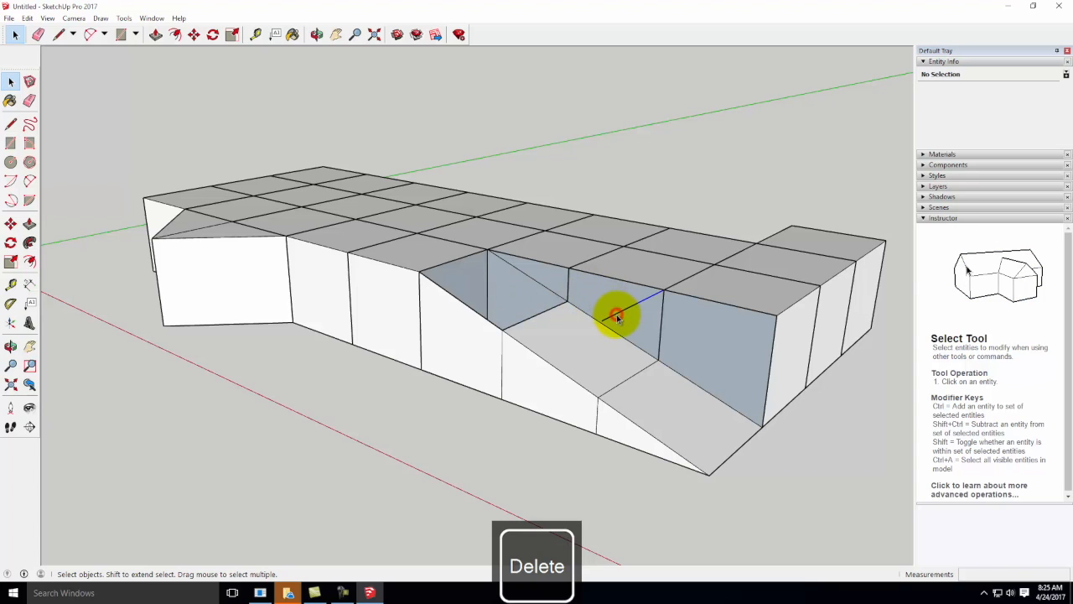
key("Delete")
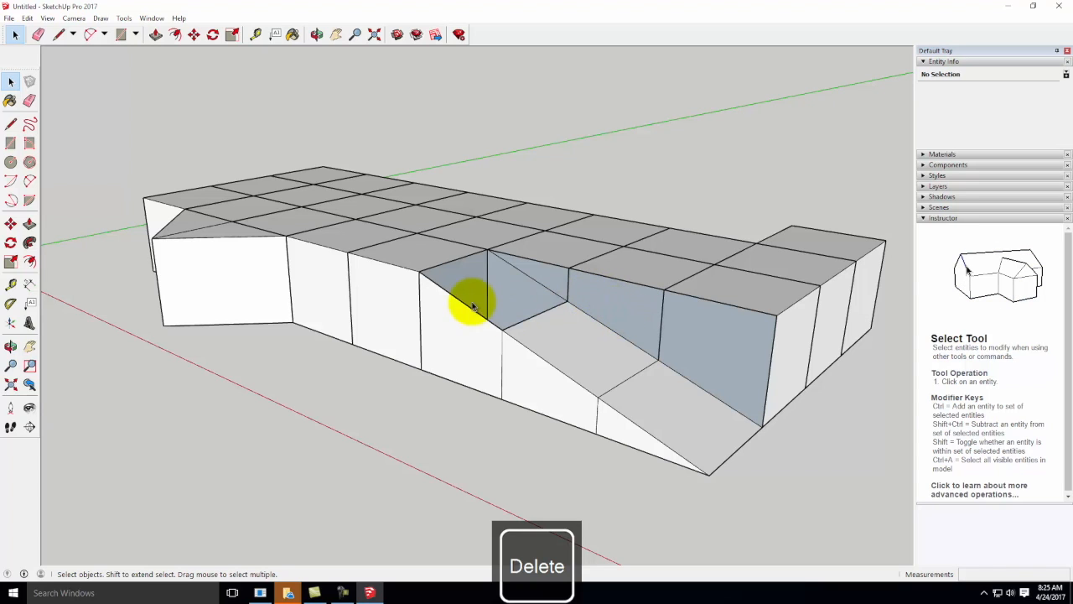
Draw a line from the top rear corner of the ramp to the front slope corner to close the upper ramp face, then delete that diagonal
left_click(10, 124)
left_click(488, 250)
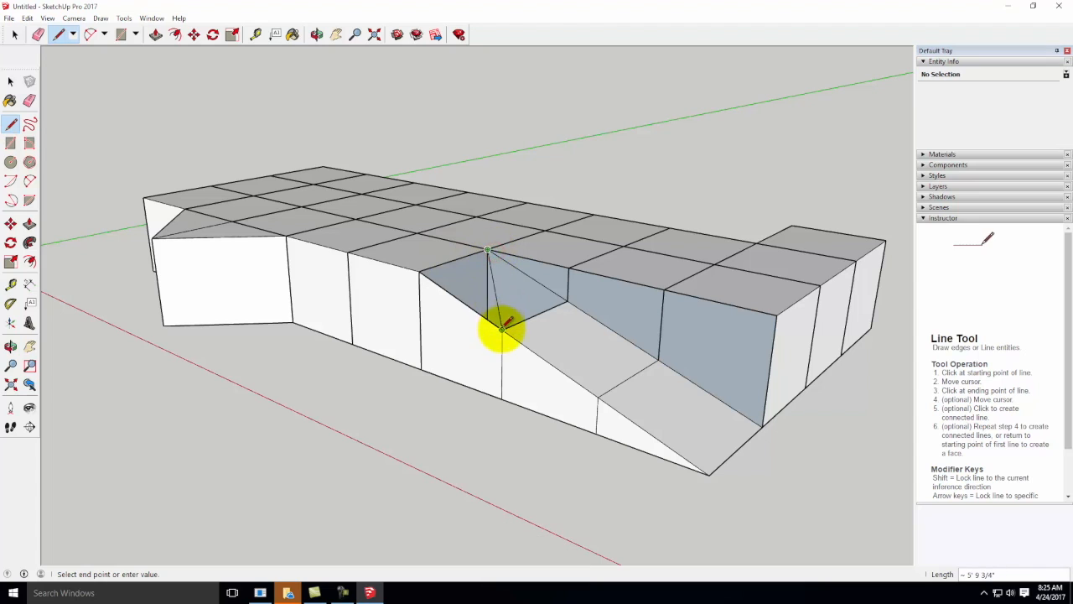
left_click(501, 329)
left_click(10, 82)
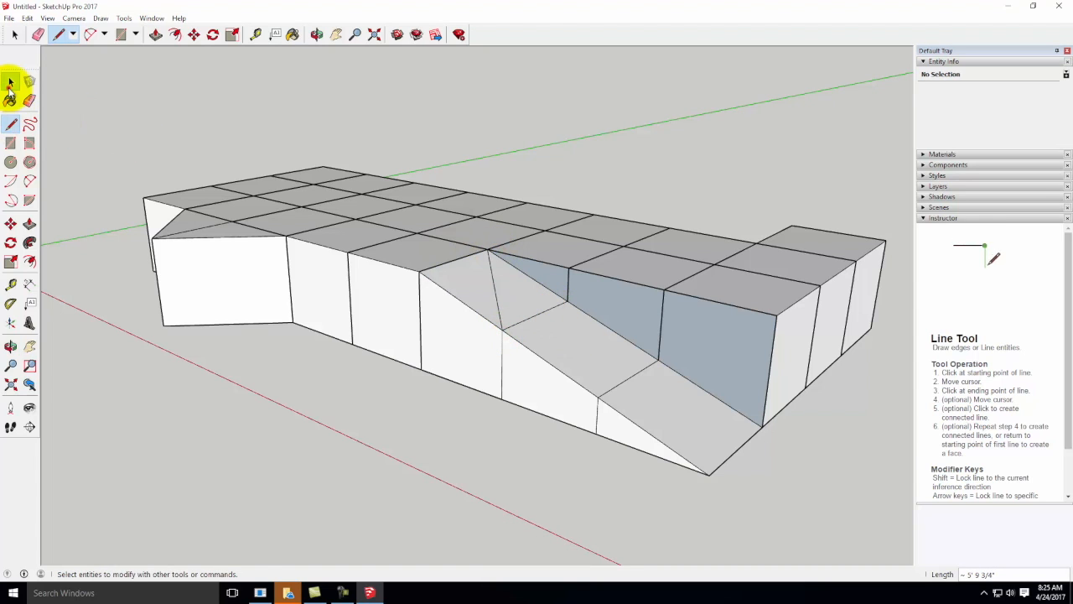
left_click(492, 278)
key("Delete")
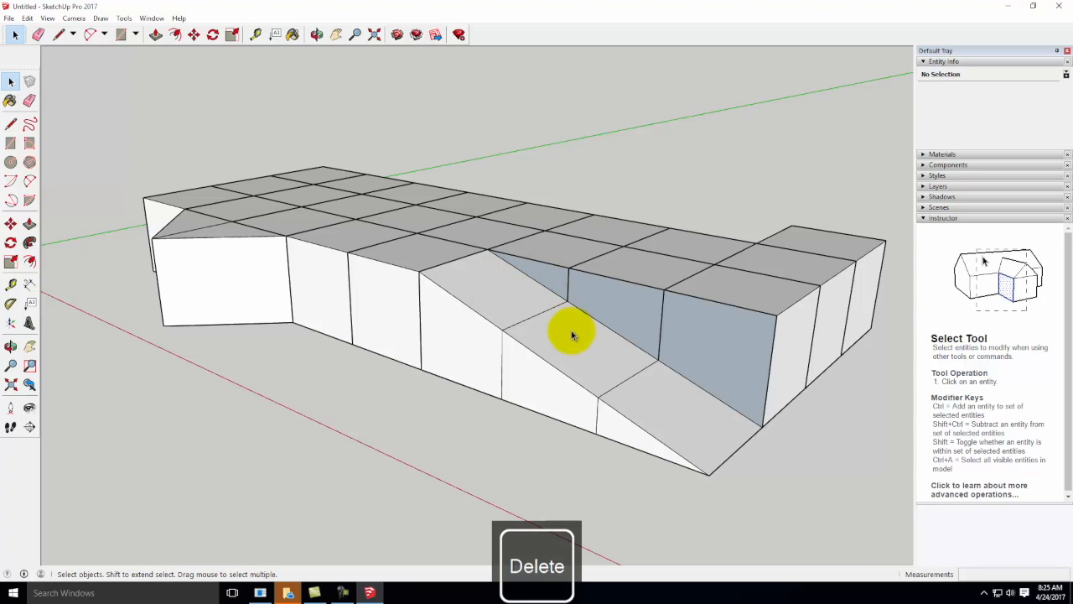
scroll(509, 347, "down", 1)
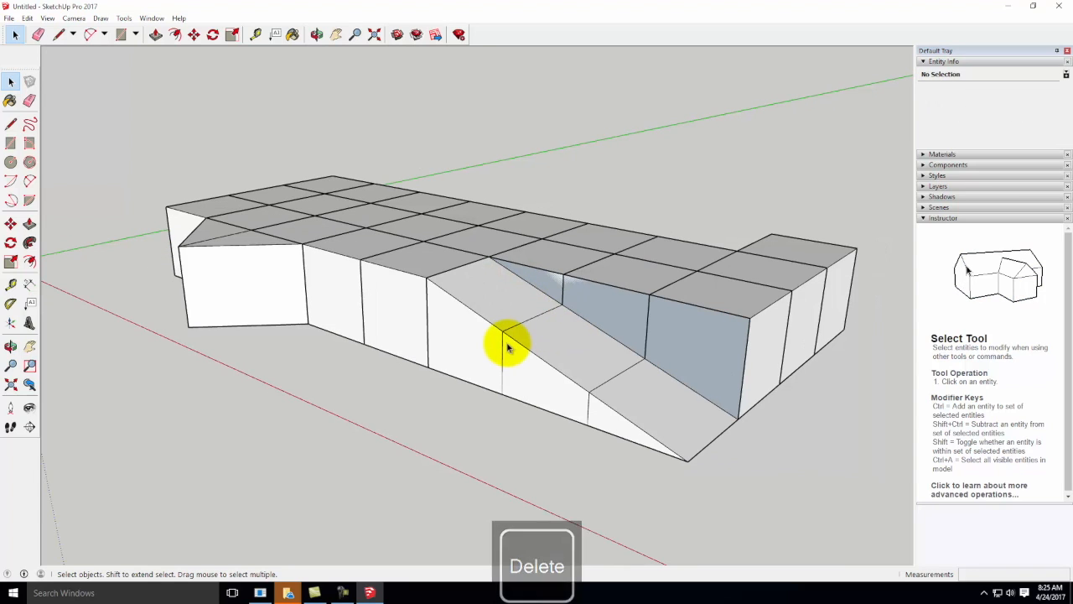
scroll(508, 347, "up", 1)
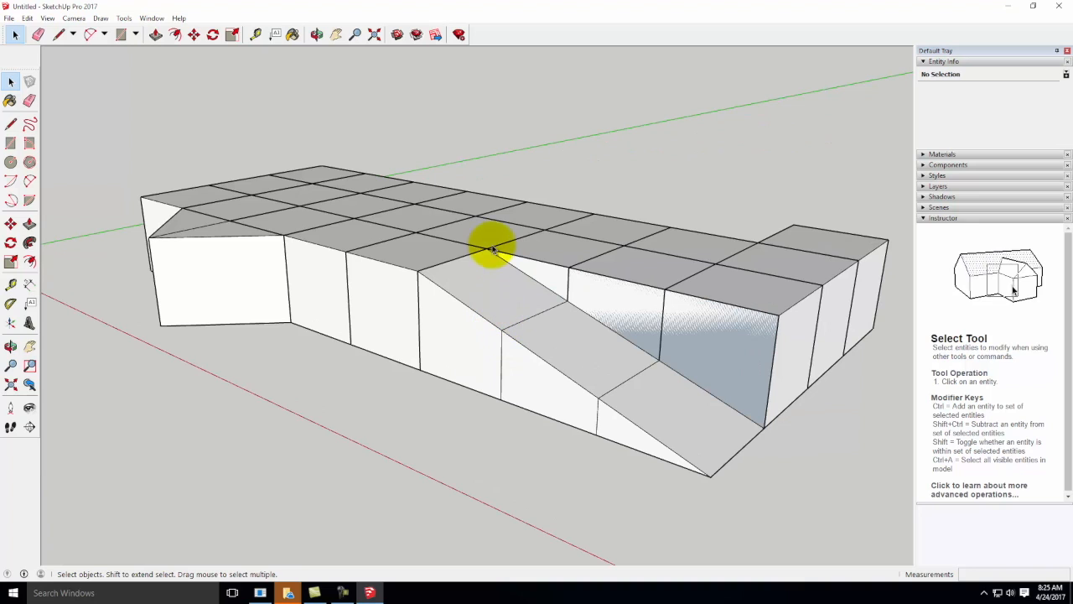
Try closing a triangular face above the ramp with lines from the front slope corner to two top rear box corners, then undo the last line
left_click(10, 124)
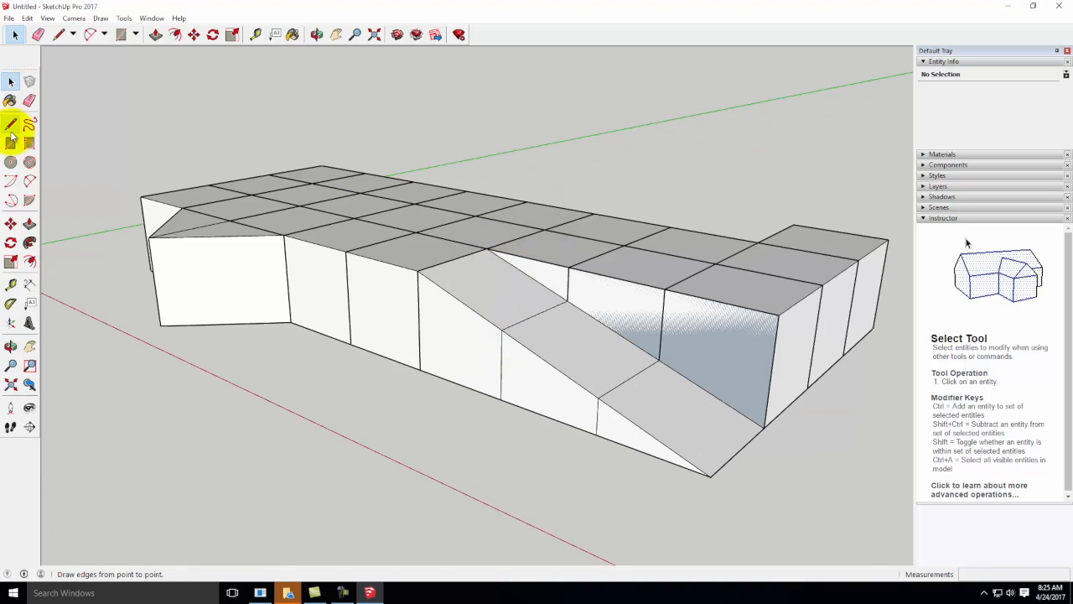
left_click(568, 267)
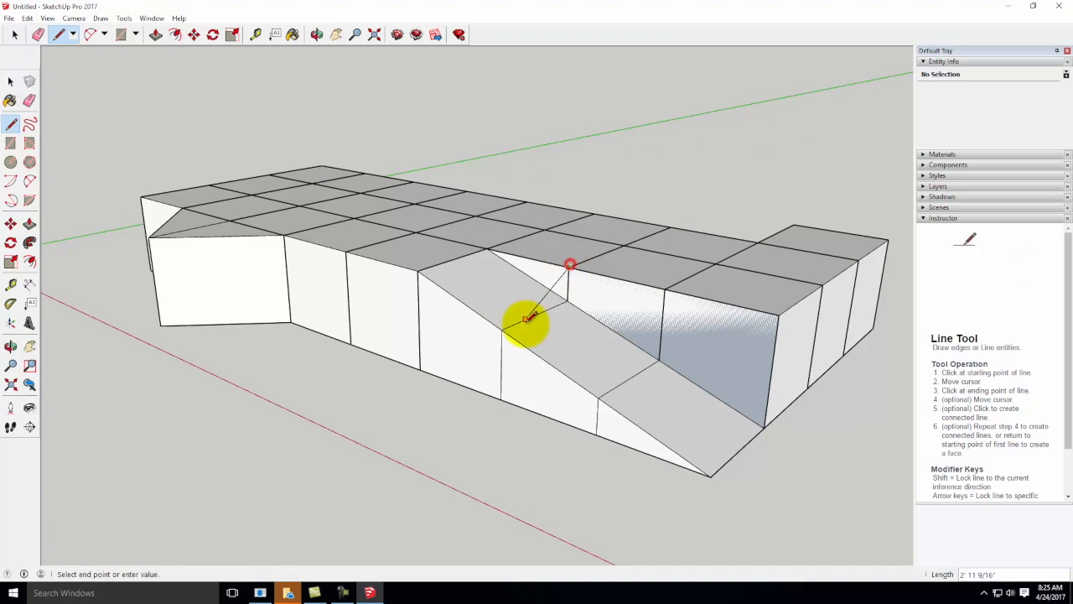
left_click(502, 329)
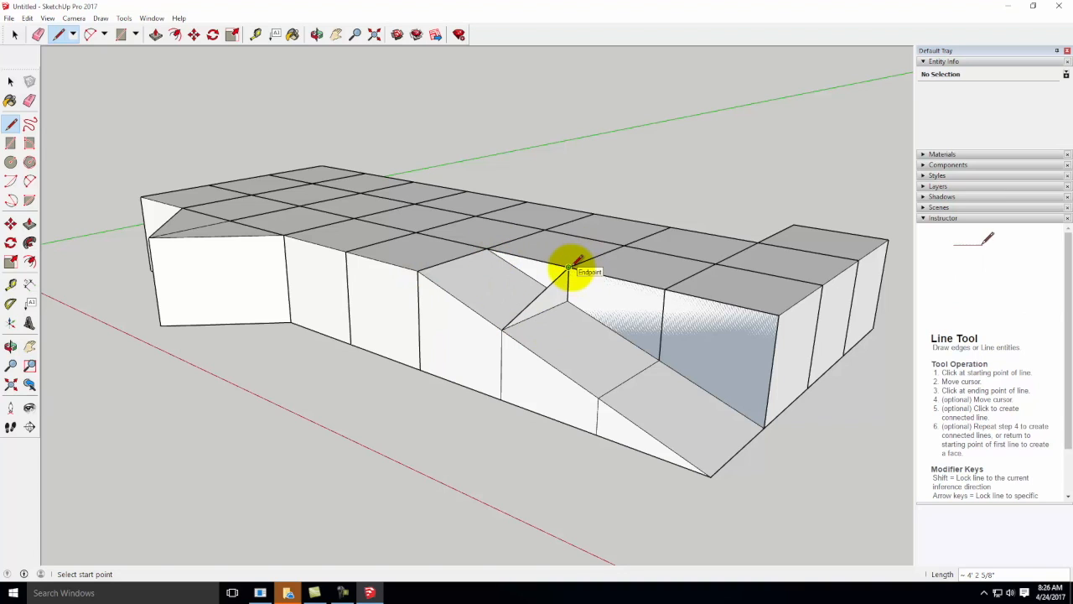
left_click(570, 266)
left_click(433, 272)
key("ctrl+z")
left_click(501, 326)
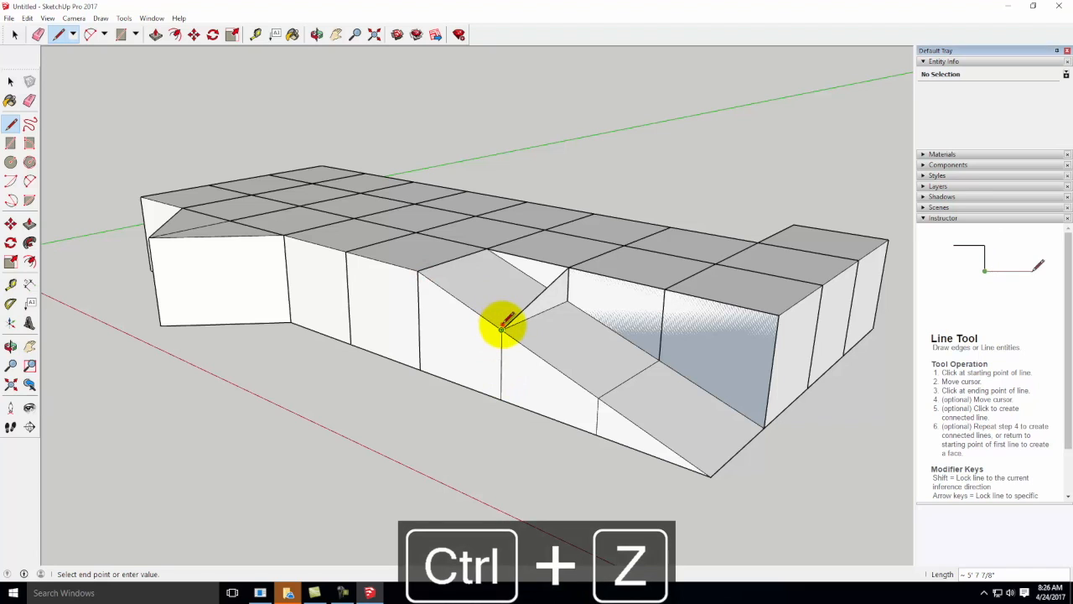
left_click(489, 250)
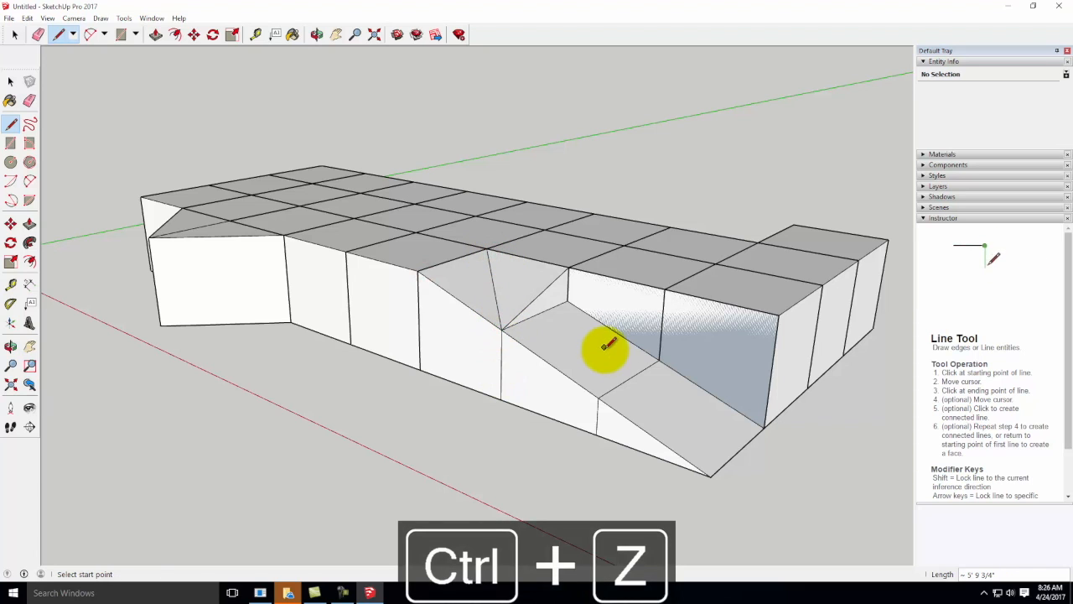
key("ctrl+z")
Delete the leftover diagonal edge spanning from the front slope corner to the top rear wall corner
left_click(10, 80)
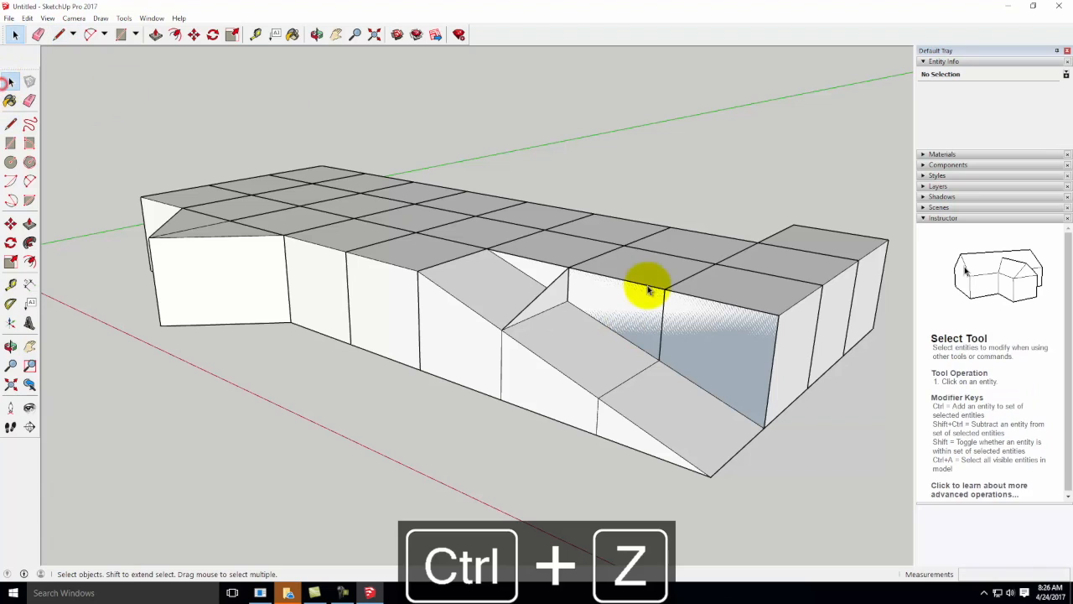
left_click(551, 283)
key("Delete")
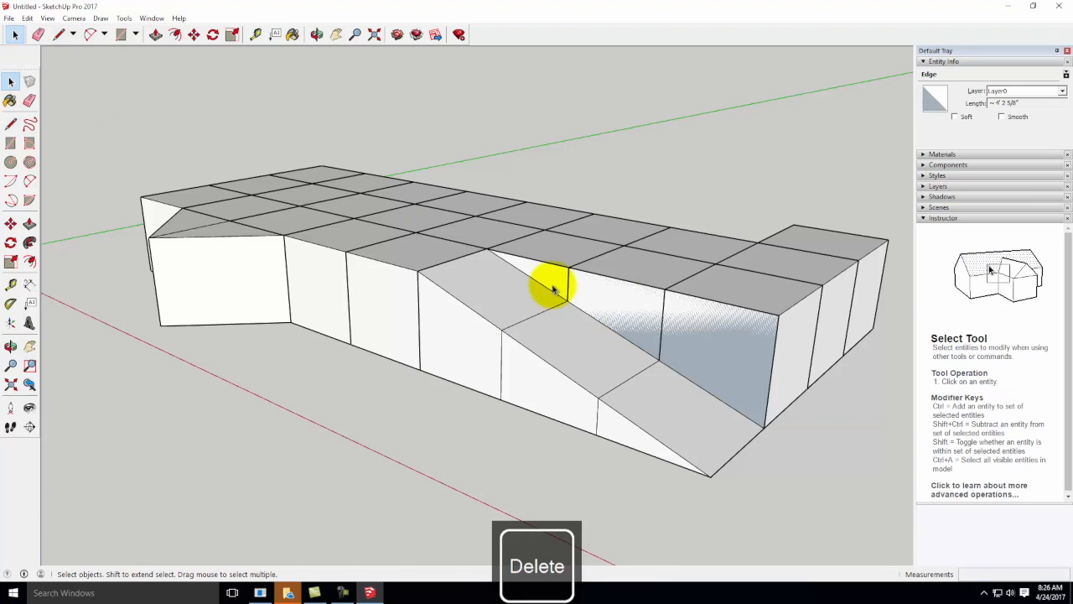
scroll(571, 283, "down", 2)
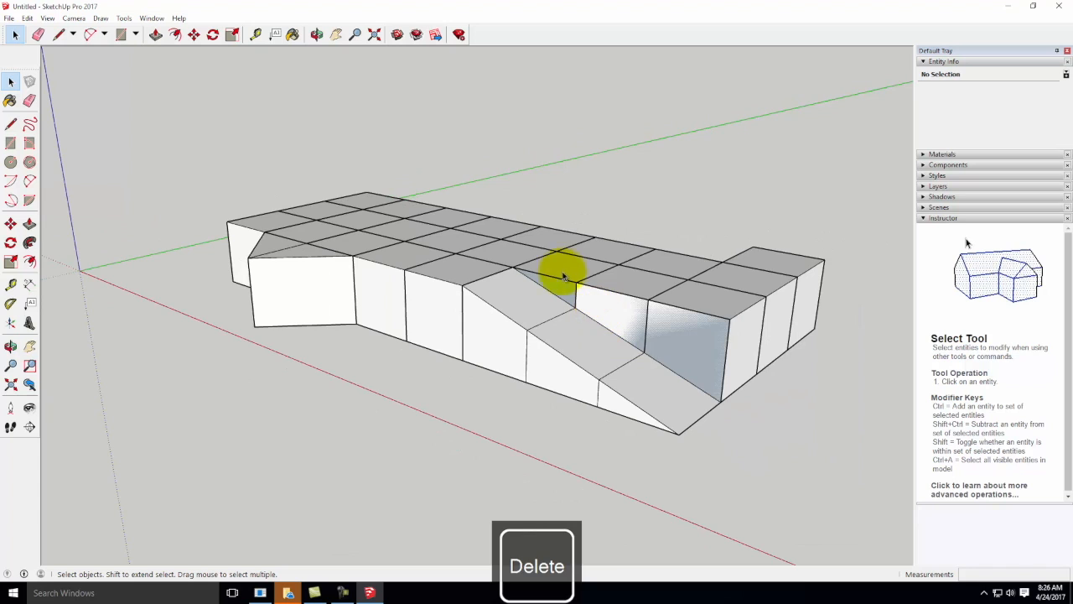
scroll(779, 268, "down", 2)
middle_click_drag(779, 268, 771, 328)
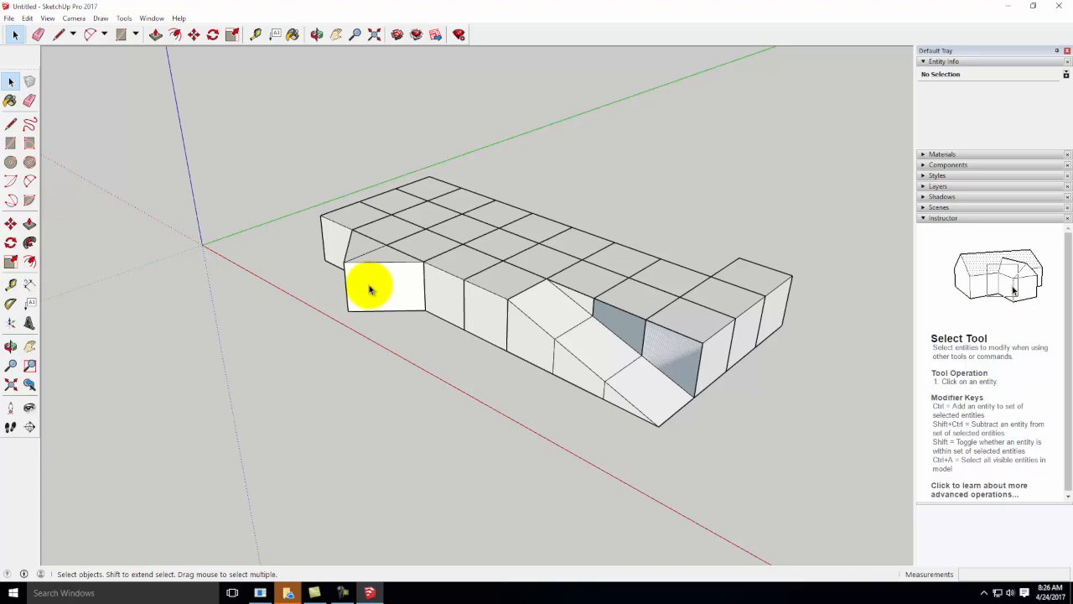
left_click(346, 589)
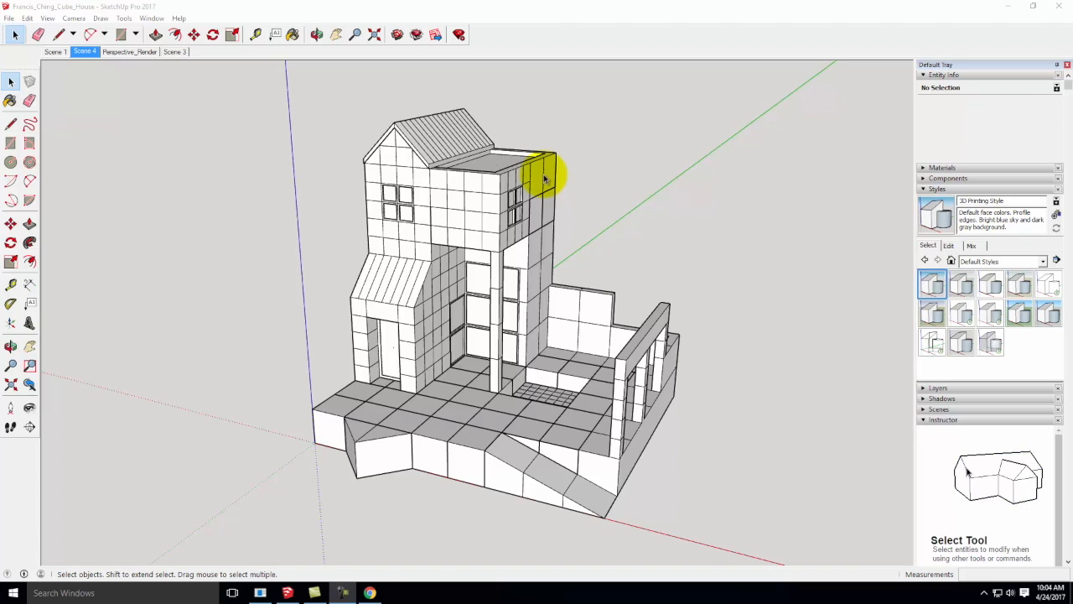
Switch to Chrome to consult the SketchUp 4.5 [scenes] tutorial page, then return to SketchUp
left_click(368, 593)
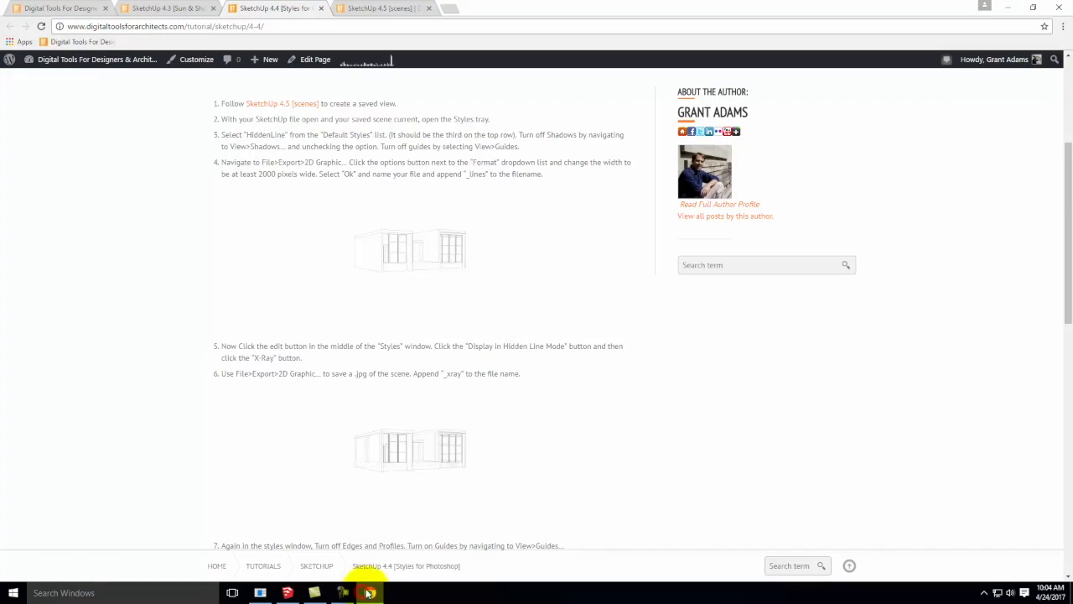
left_click(392, 17)
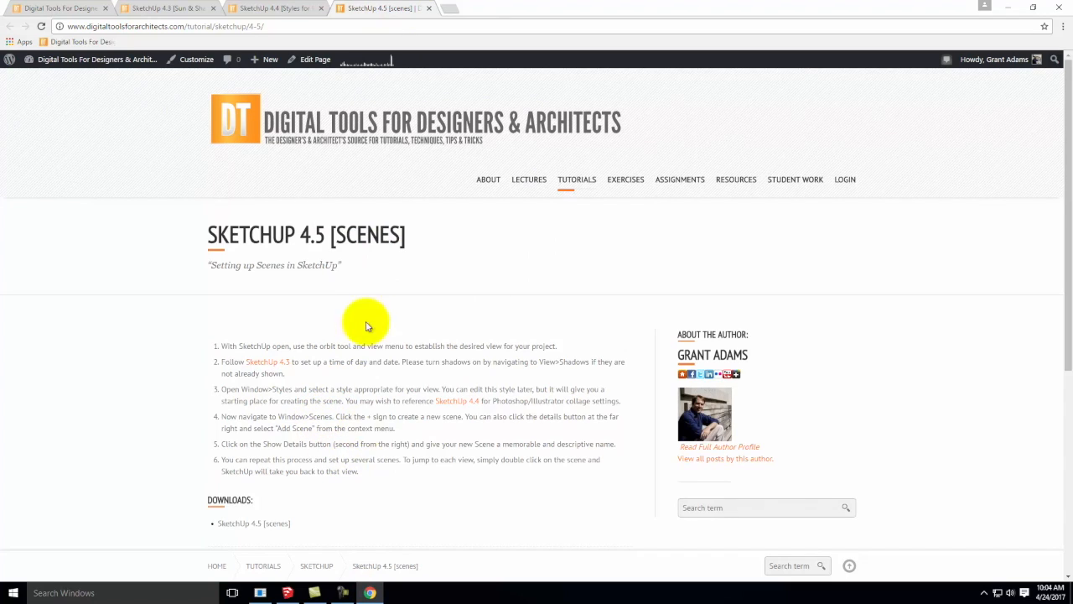
left_click(1012, 7)
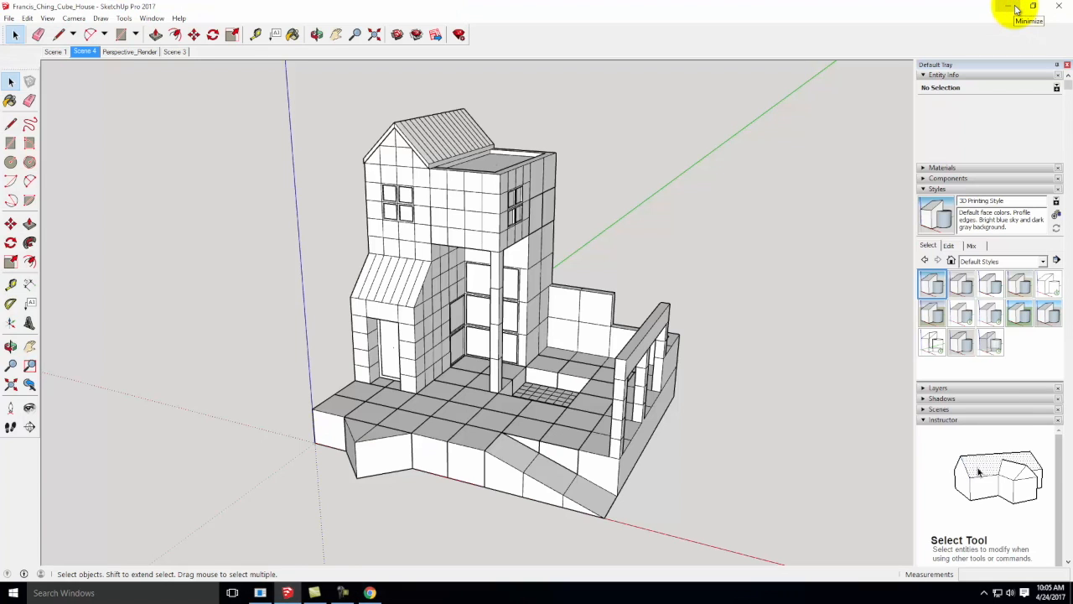
Orbit and zoom the cube house to a near eye-level perspective view, with the horizon behind it and the whole building in frame
middle_click_drag(537, 185, 472, 182)
middle_click_drag(640, 375, 601, 280)
mouse_move(601, 280)
left_mouse_down()
mouse_move(598, 319)
mouse_move(601, 260)
left_mouse_up()
key("space")
middle_click_drag(584, 306, 549, 164)
scroll(549, 164, "up", 2)
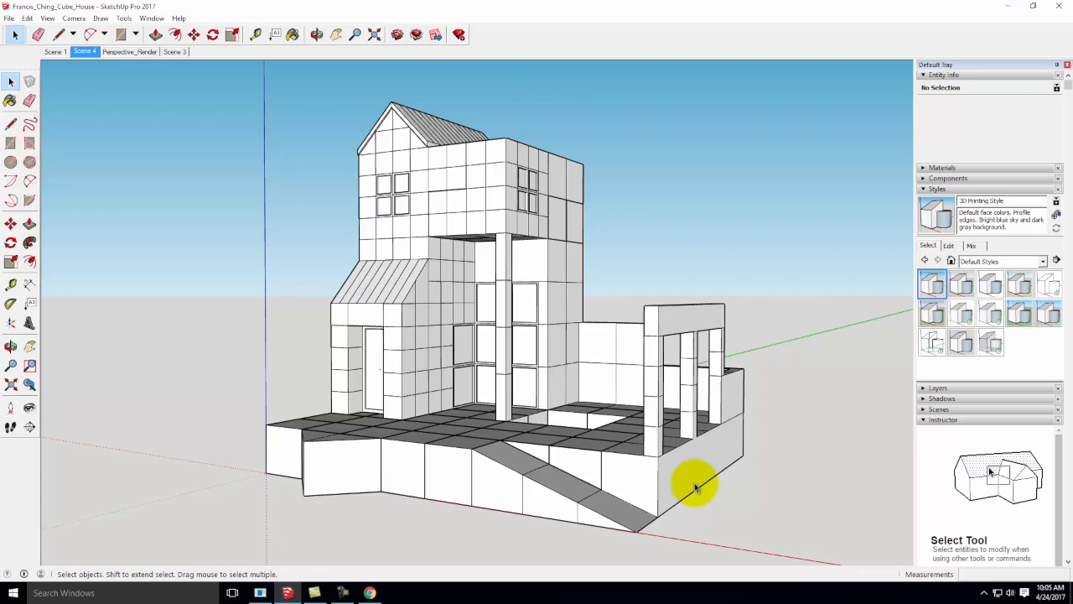
middle_click_drag(694, 486, 456, 407)
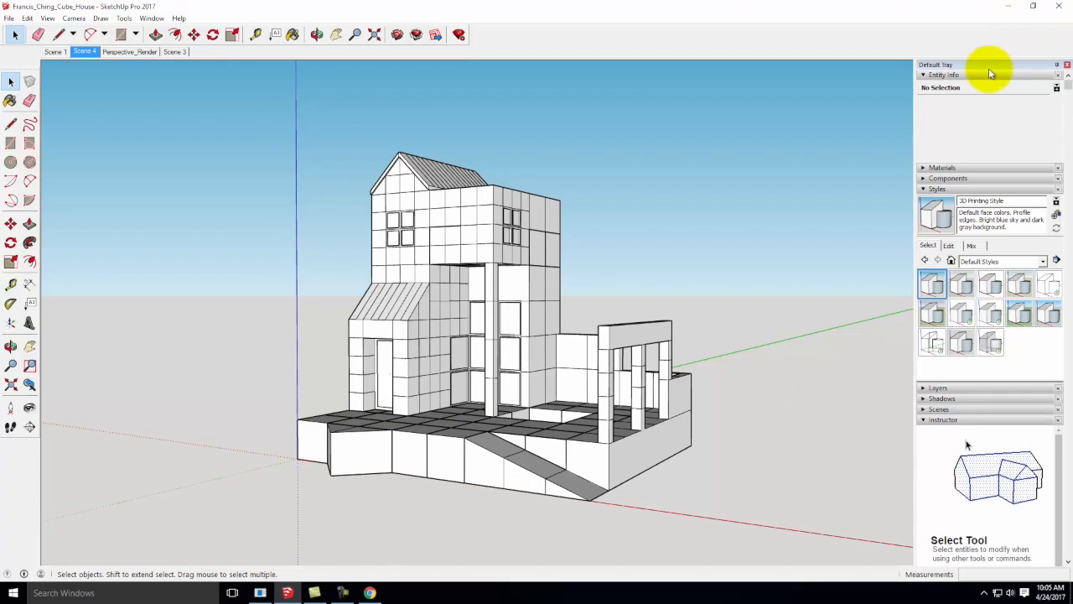
Show the scene list, collapse the style and entity details, and add a new scene from the current view
left_click(924, 409)
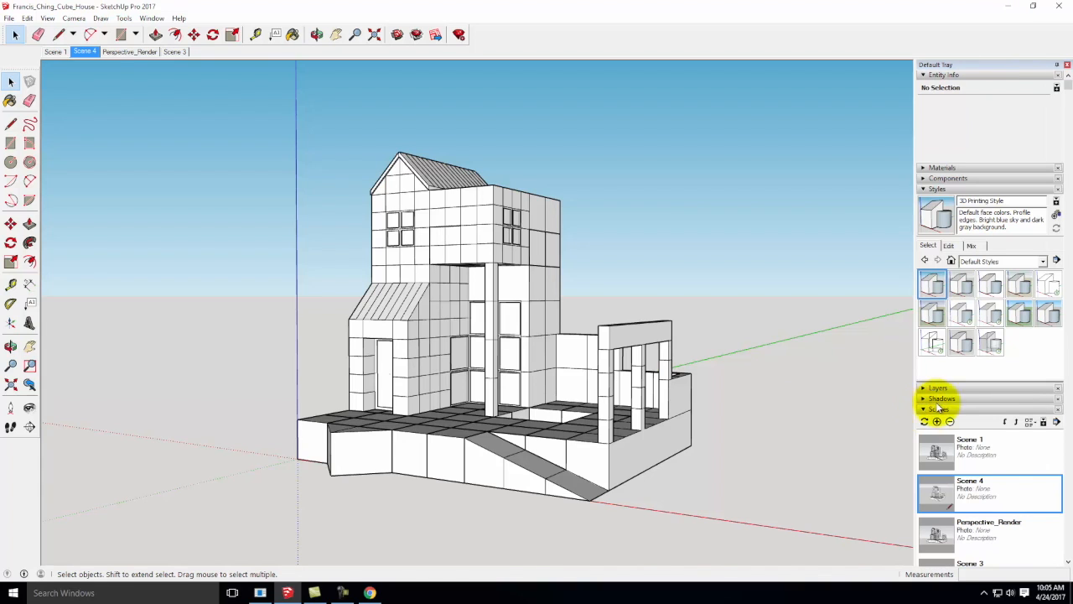
left_click(929, 189)
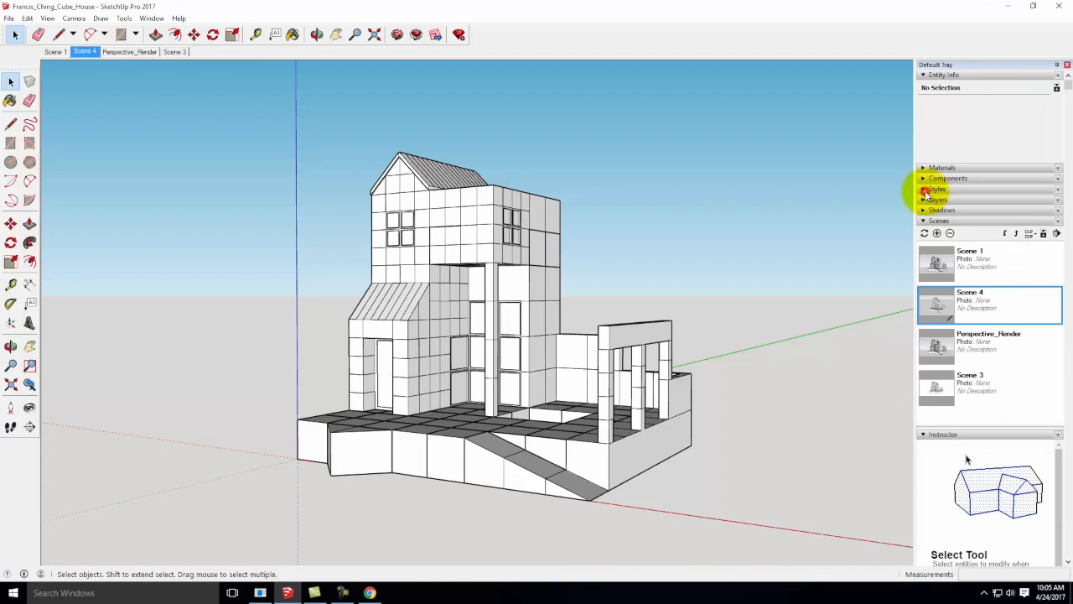
left_click(927, 75)
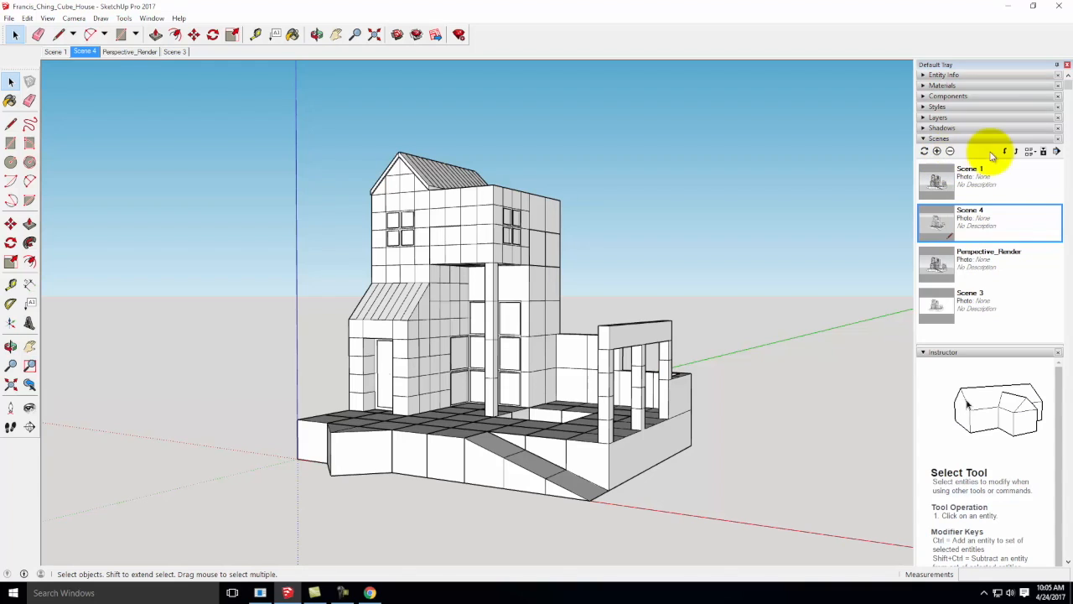
left_click(938, 151)
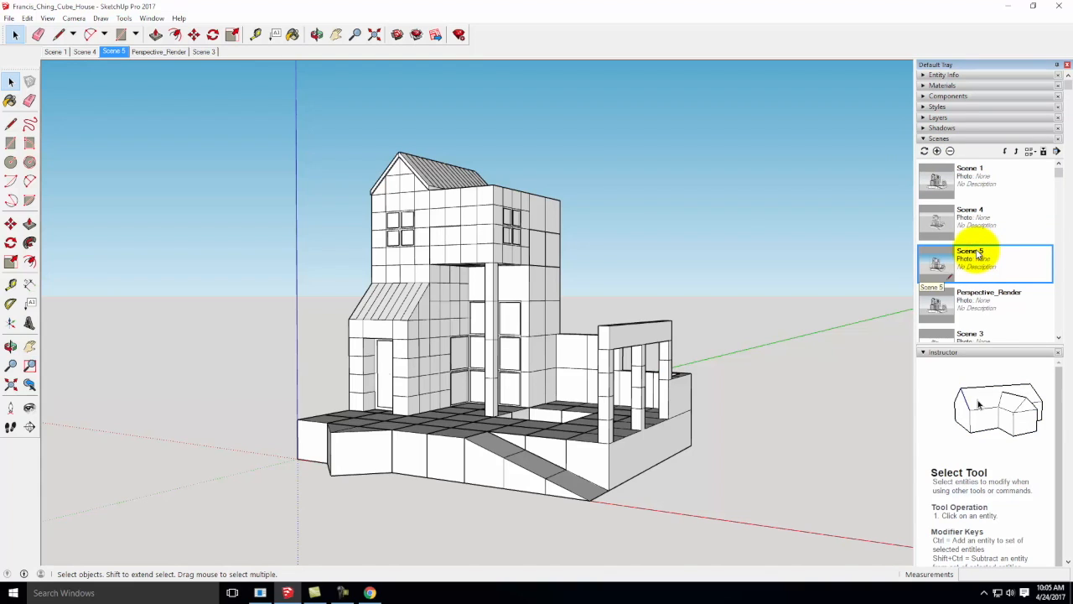
left_click_drag(1058, 178, 1054, 154)
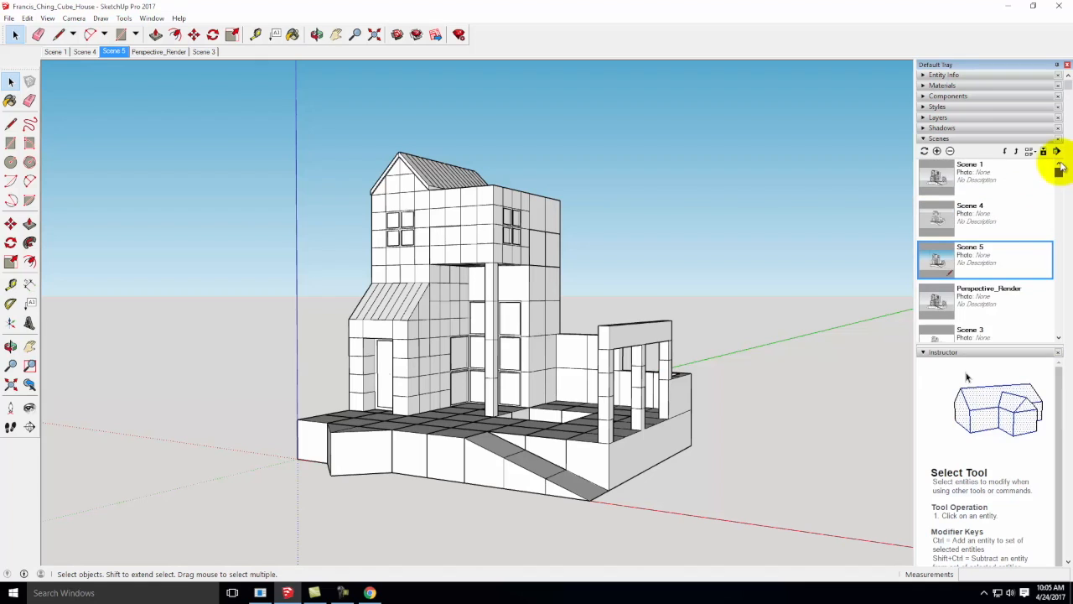
Rename the newly added scene as "Perspective - House"
right_click(977, 255)
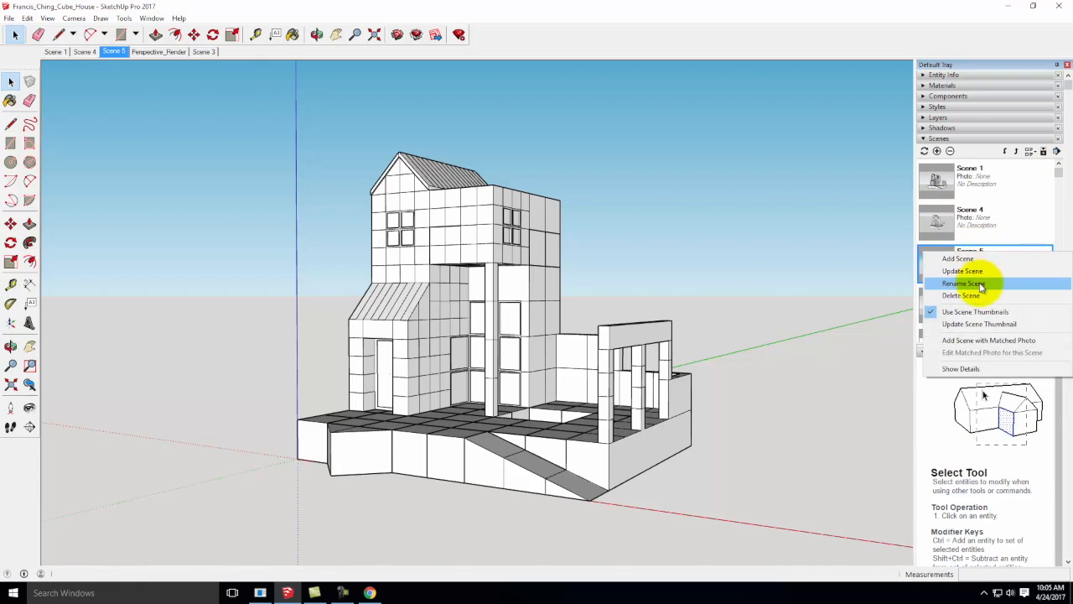
left_click(963, 283)
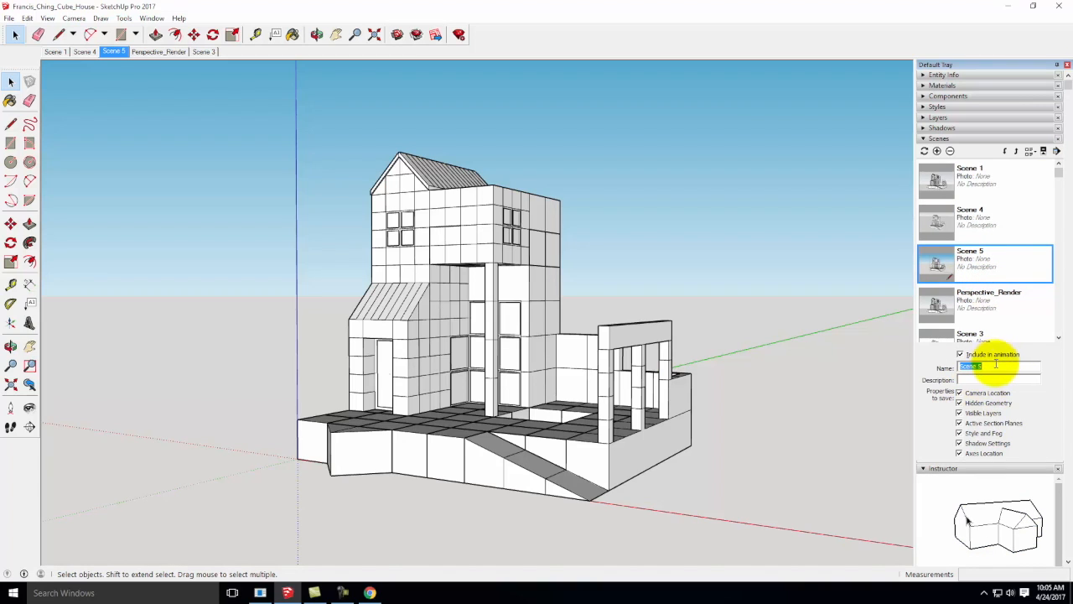
left_click_drag(993, 366, 939, 367)
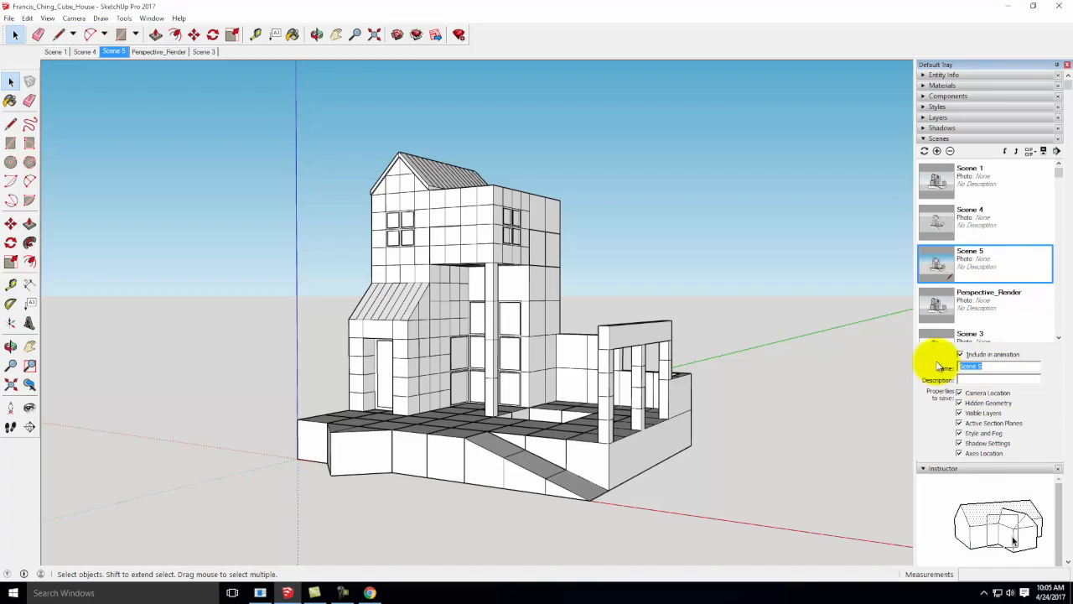
type("Perspective - Hid")
key("BackSpace")
key("BackSpace")
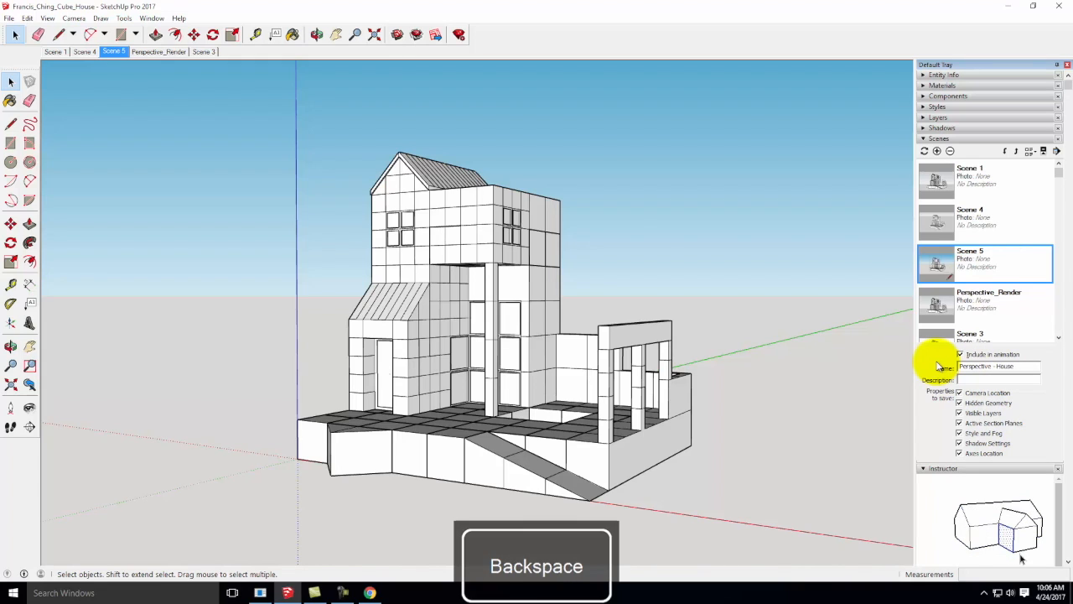
key("Return")
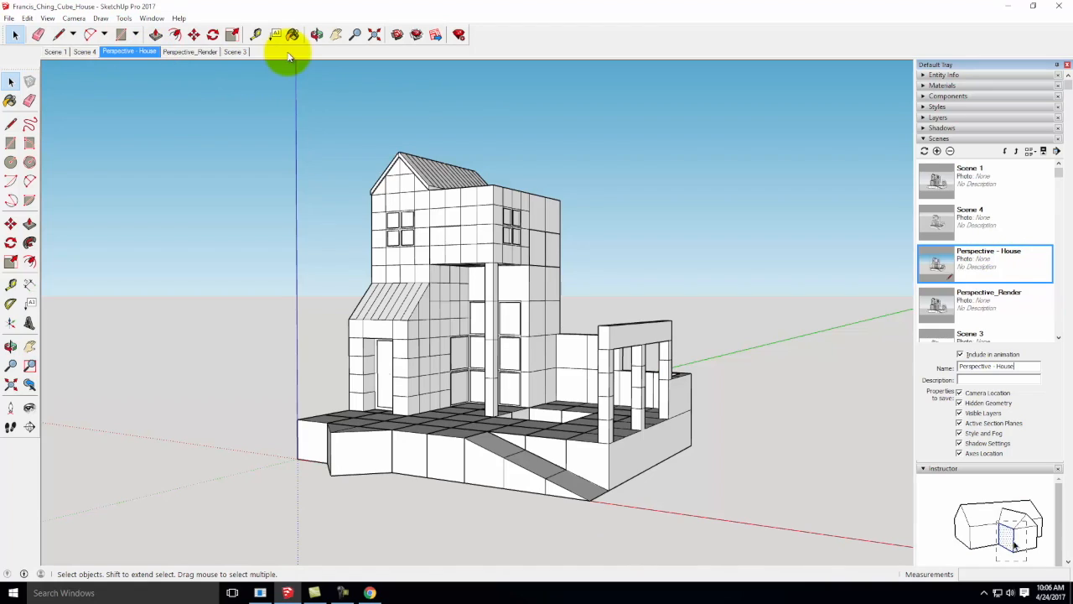
View the Perspective_Render, Scene 3, Scene 4 and Scene 1 scenes in turn, then return to Perspective - House
left_click(196, 50)
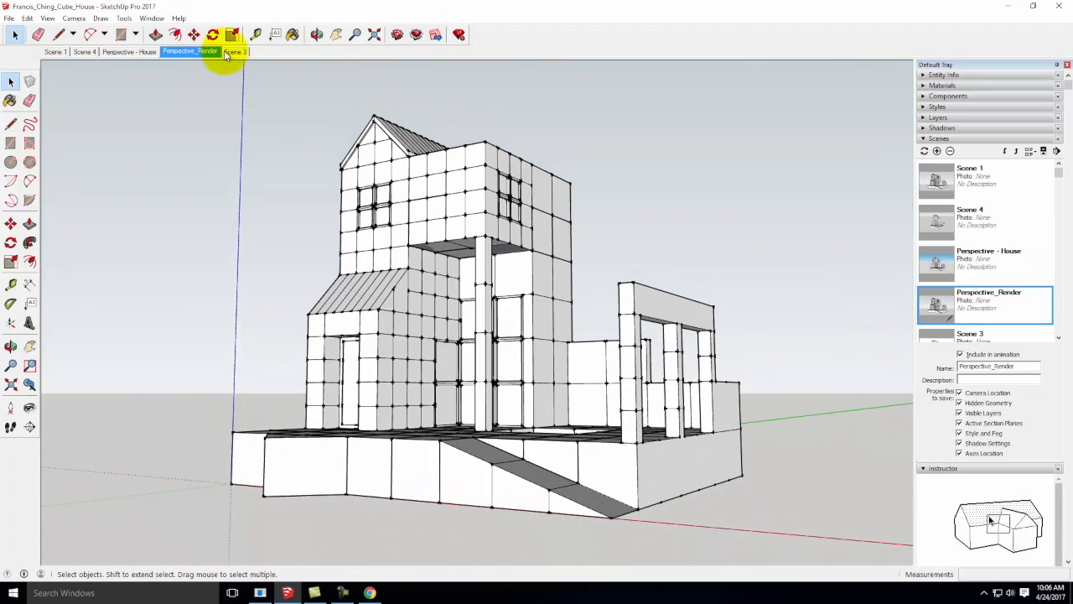
left_click(231, 51)
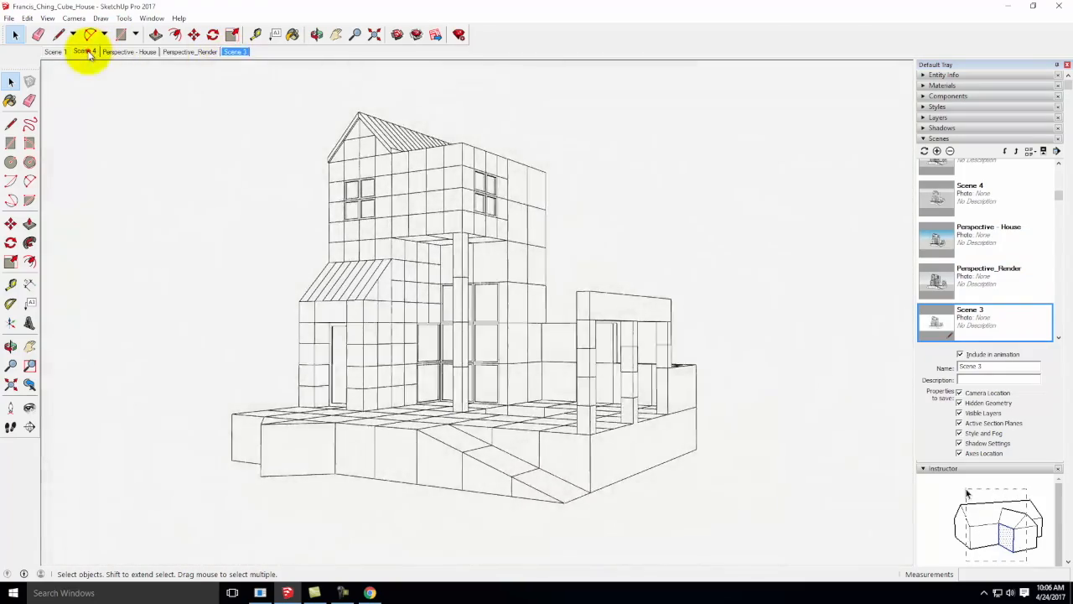
left_click(84, 51)
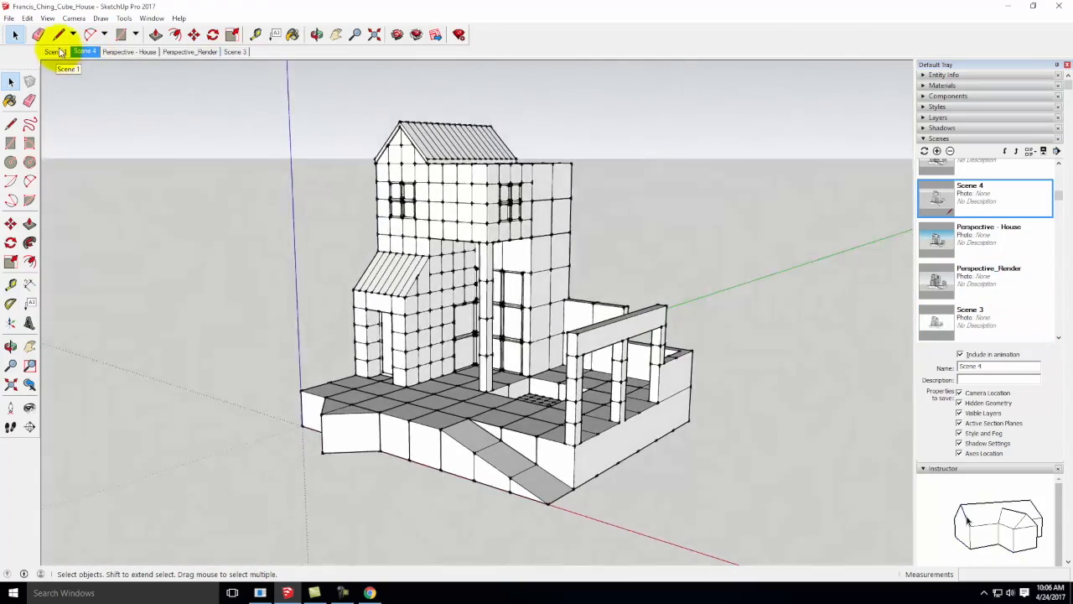
left_click(56, 52)
left_click(131, 52)
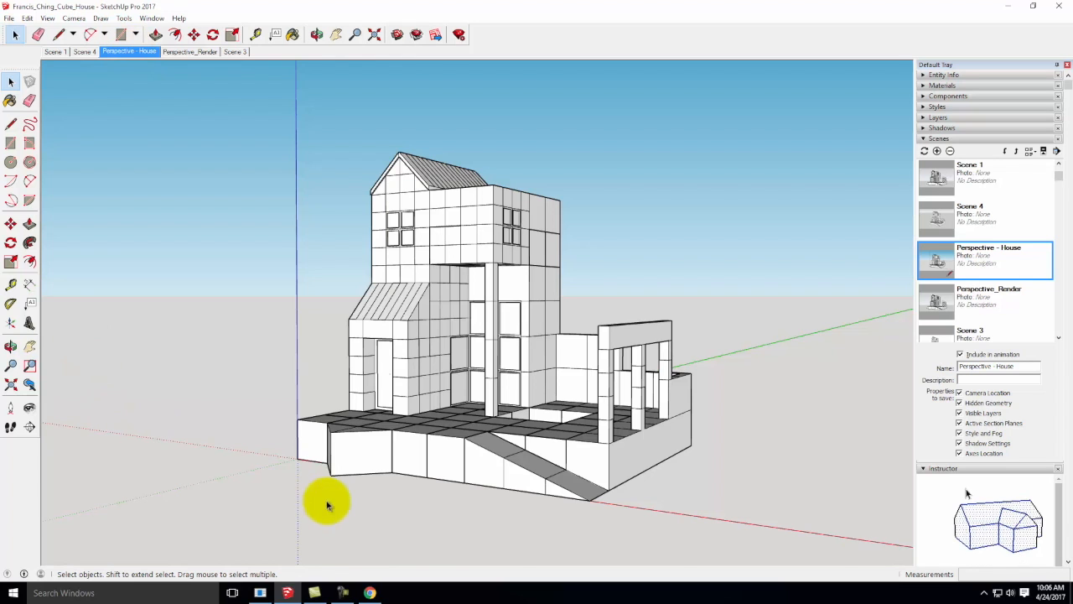
Switch to Chrome, review the SketchUp 4.4 tutorial's steps for the hidden-line style and line export, and return to SketchUp
left_click(374, 590)
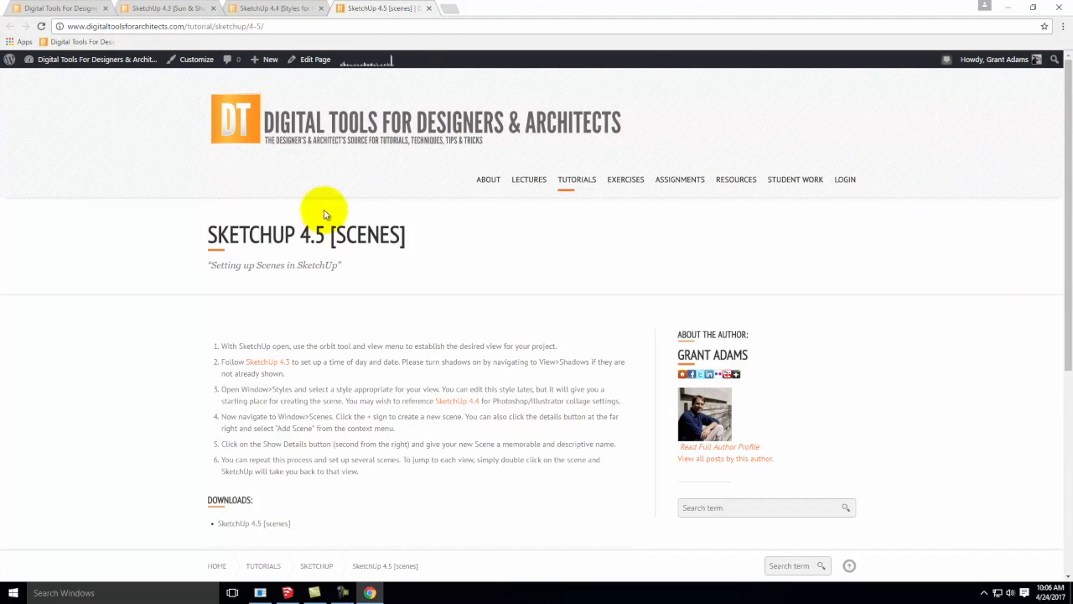
left_click(267, 7)
scroll(613, 232, "up", 2)
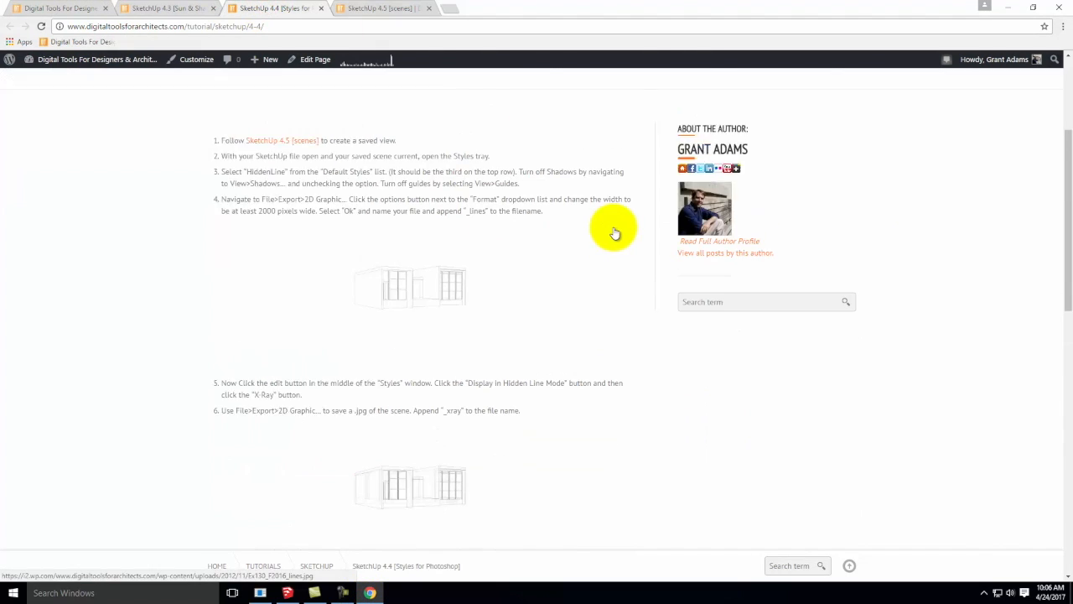
scroll(307, 158, "down", 1)
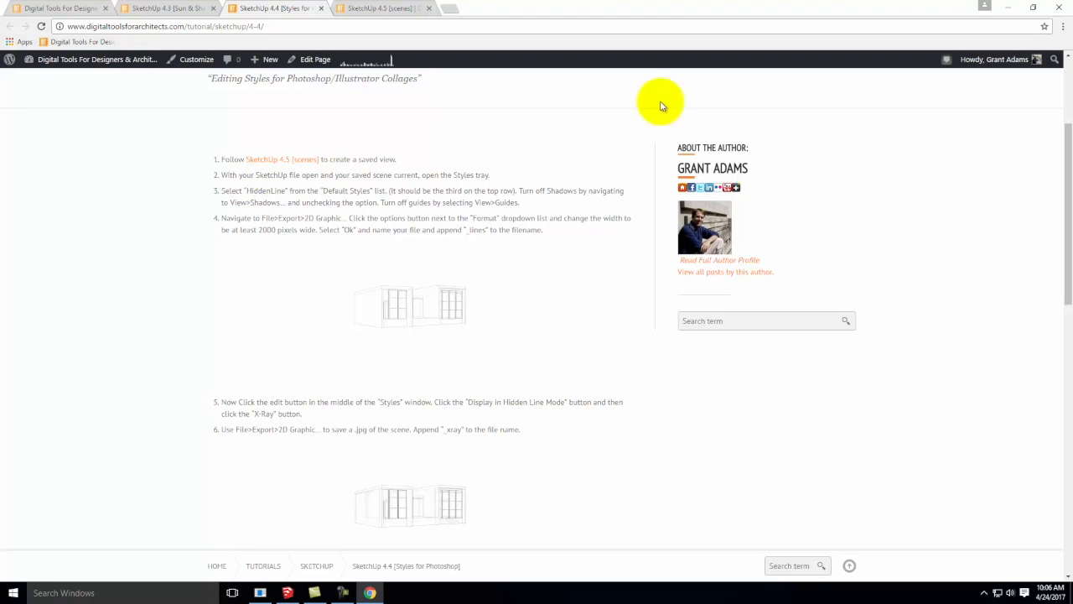
left_click(1015, 7)
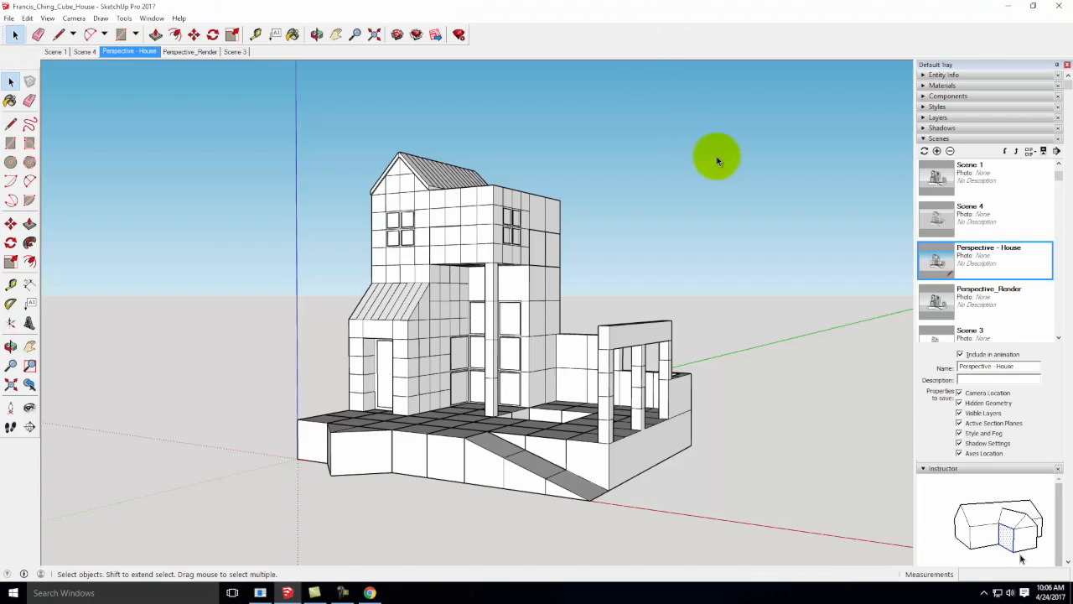
Collapse the scene list, show the styles, and apply the HiddenLine default style after comparing it with 3D Printing Style
left_click(927, 139)
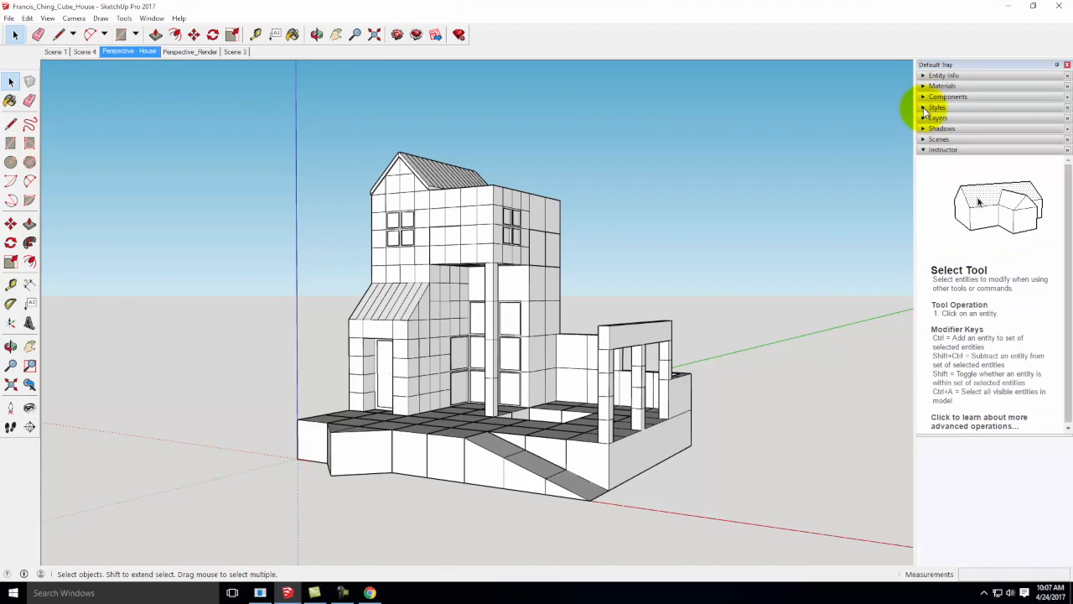
left_click(926, 108)
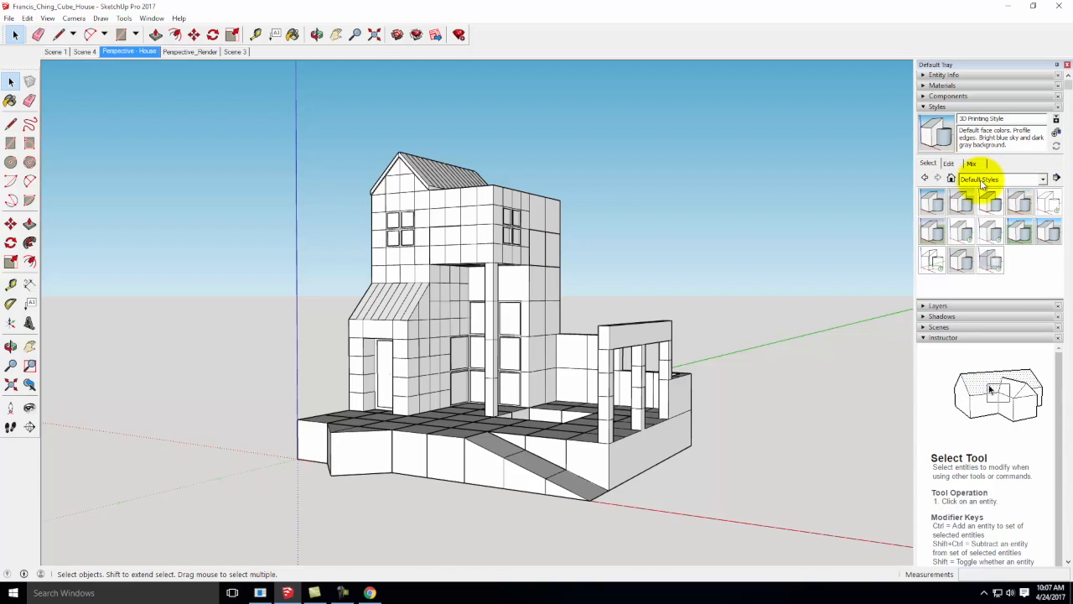
left_click(1050, 201)
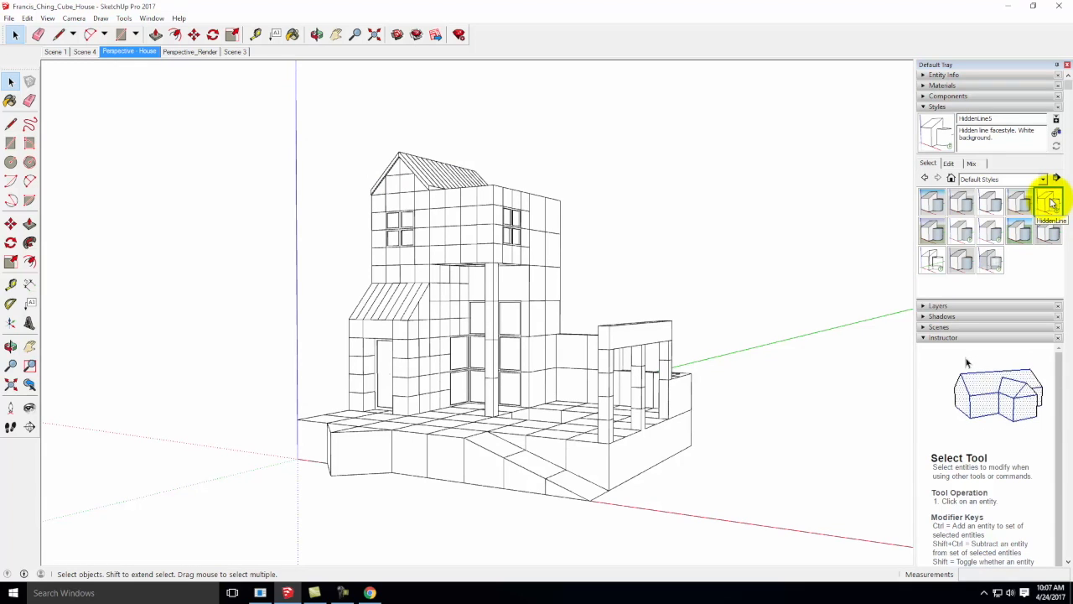
left_click(931, 202)
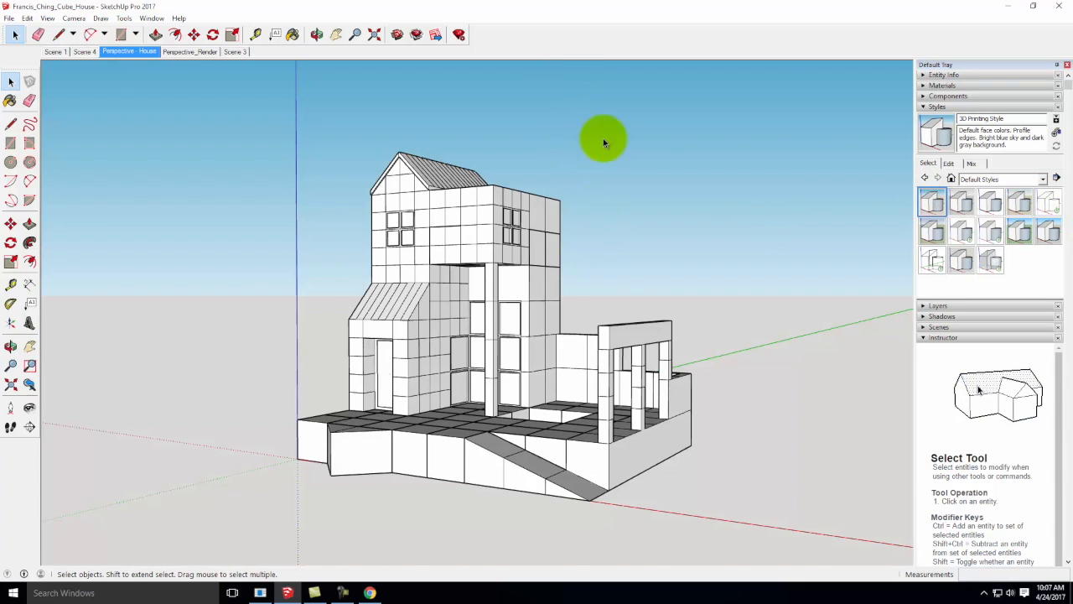
left_click(1049, 202)
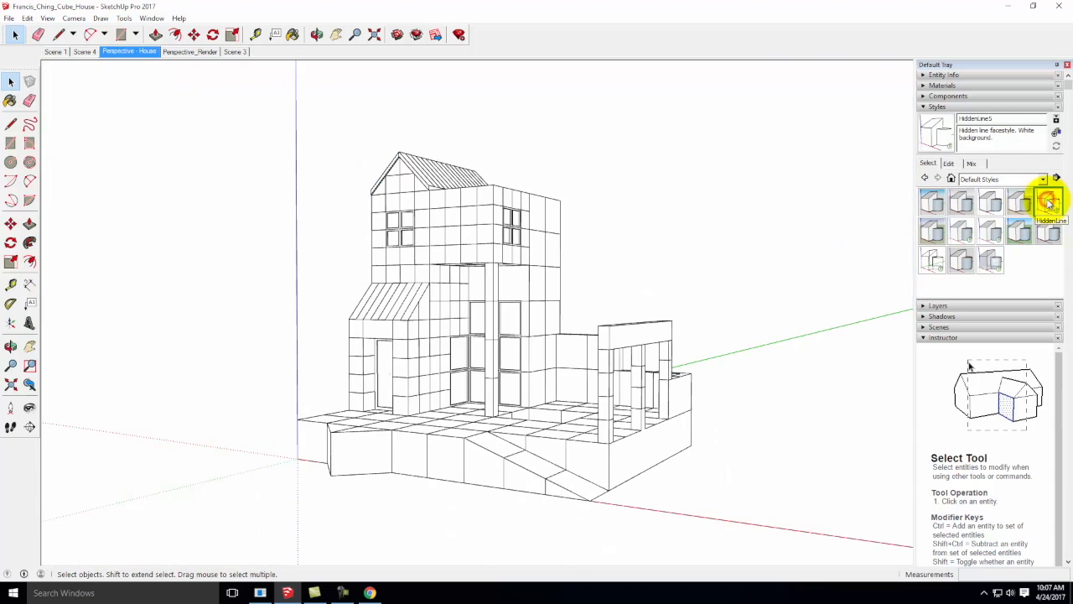
Turn off the display of axes, guides and section cuts
left_click(48, 19)
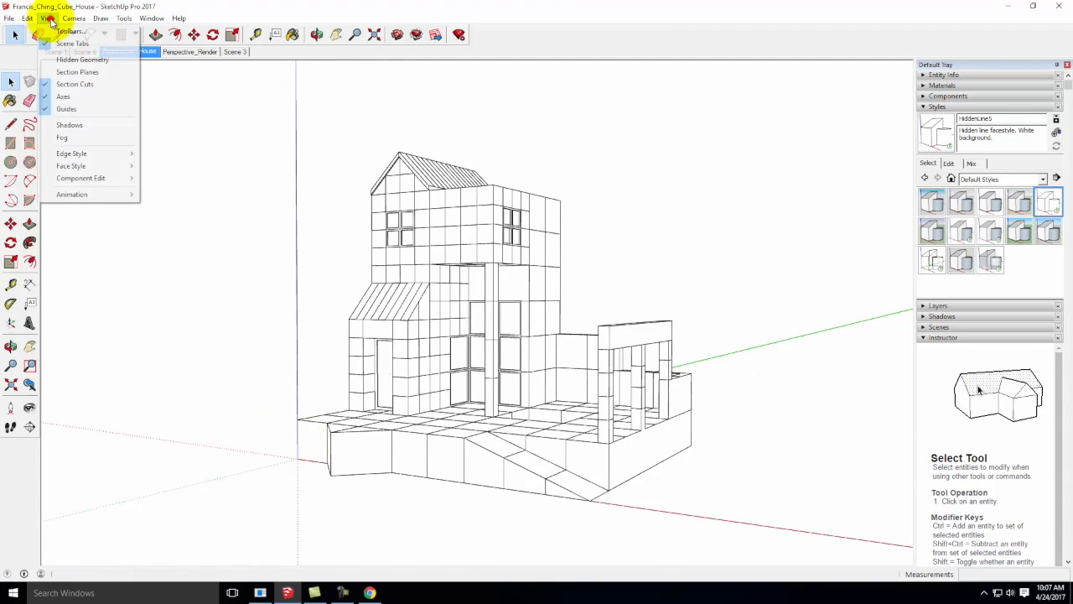
left_click(66, 99)
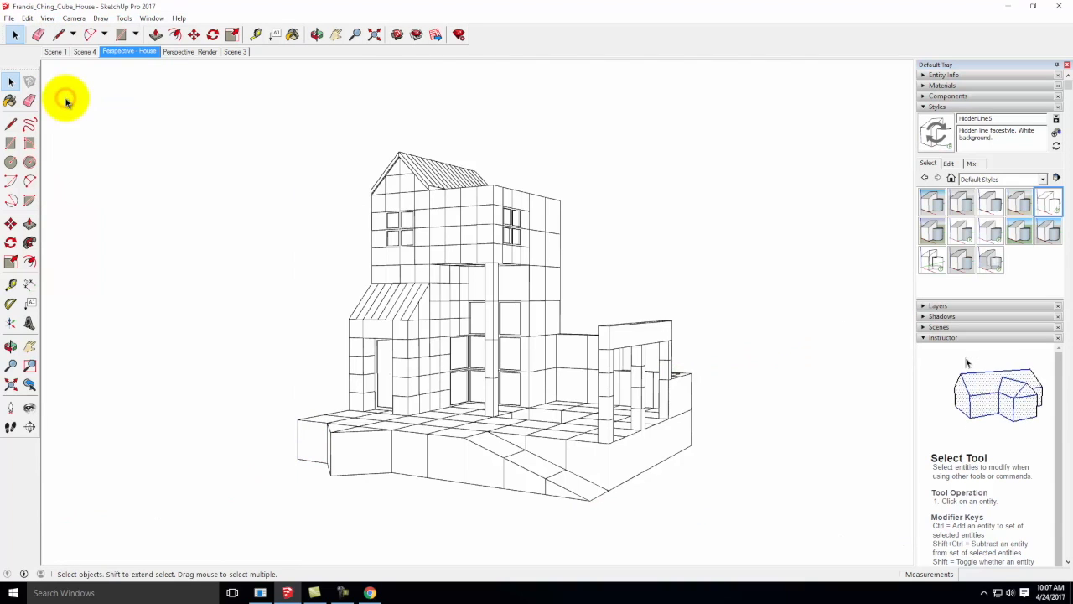
left_click(48, 18)
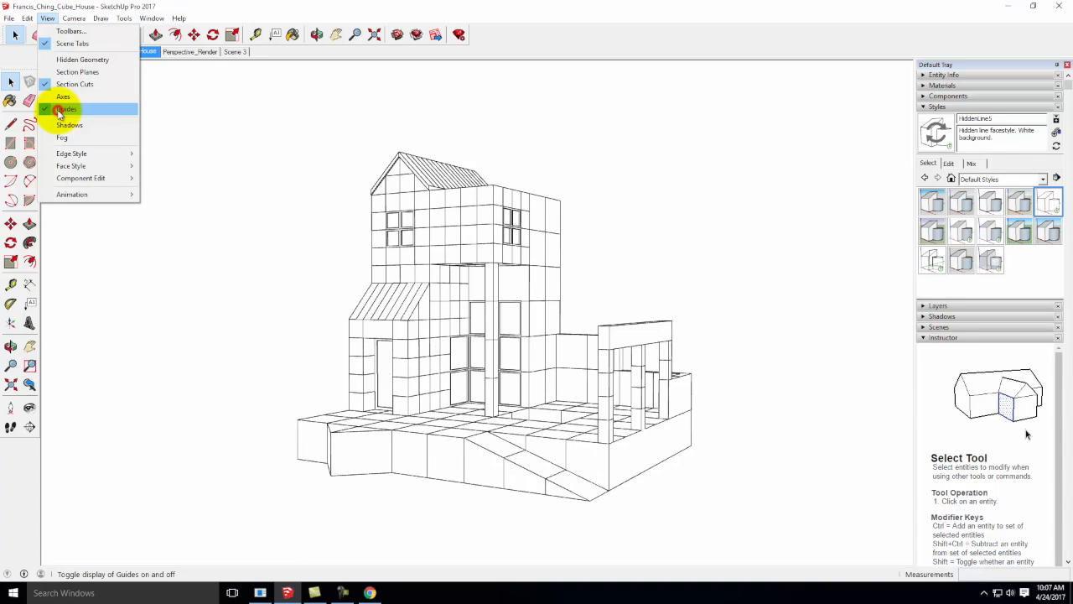
left_click(61, 111)
left_click(48, 19)
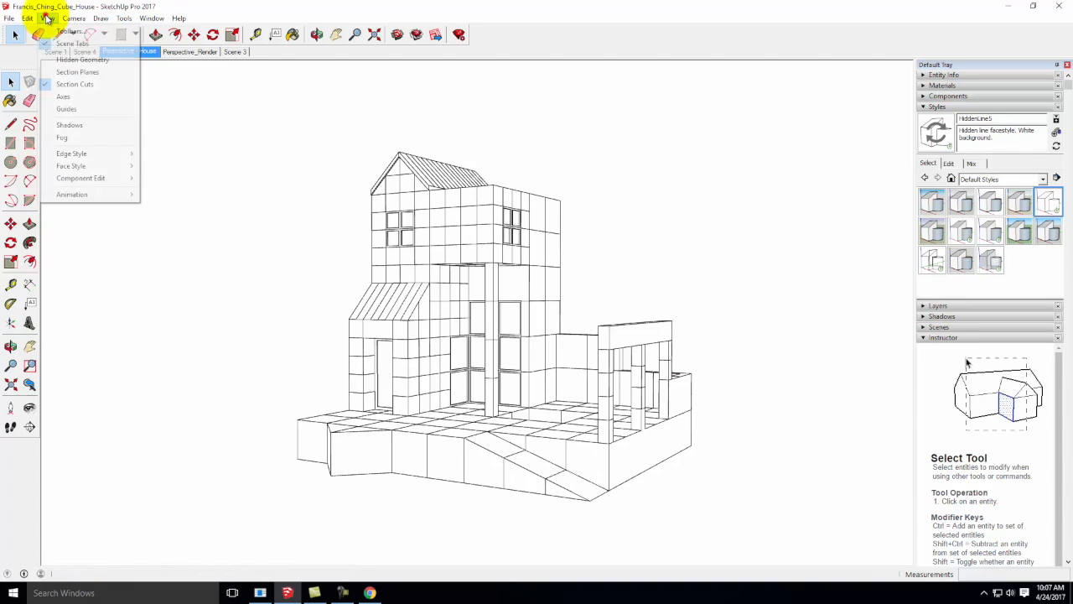
left_click(52, 85)
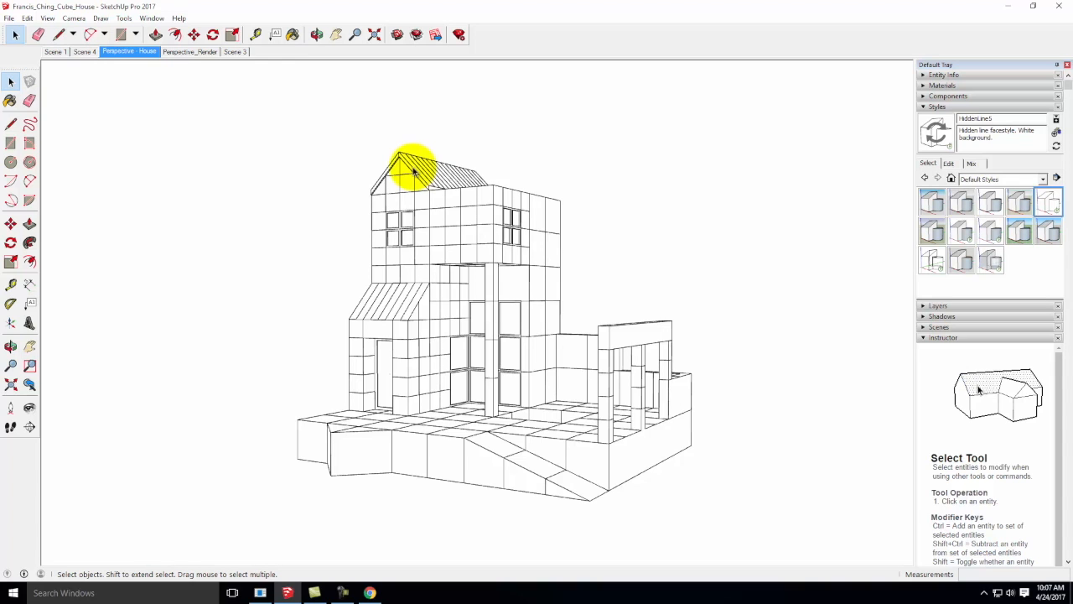
Start a 2D graphic export and browse to the Ex124 folder under Live Demonstrations, Live - A135 Exercises on OneDrive
left_click(9, 17)
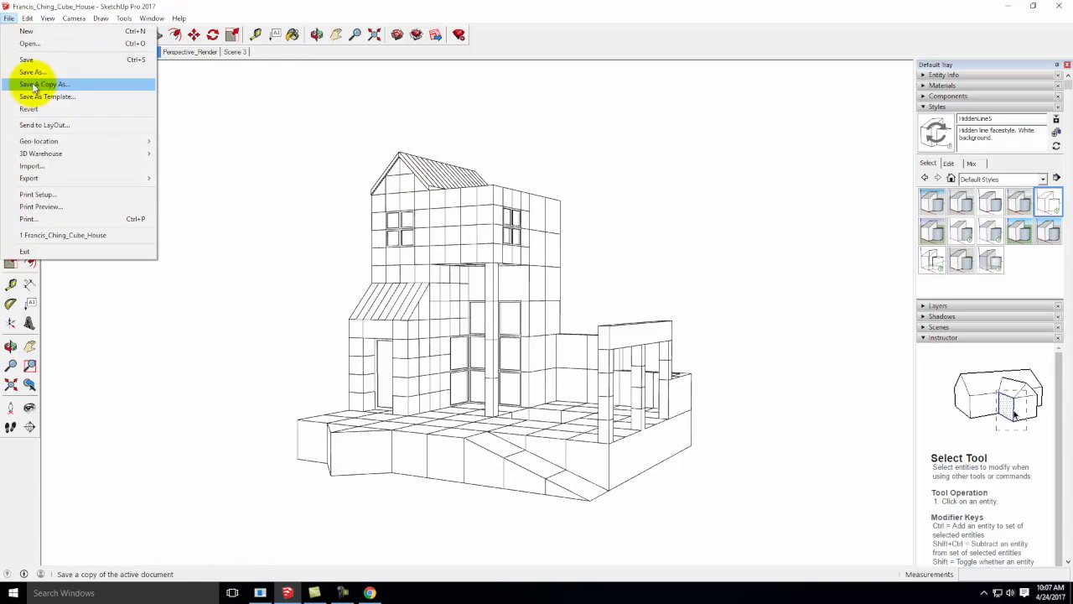
mouse_move(39, 180)
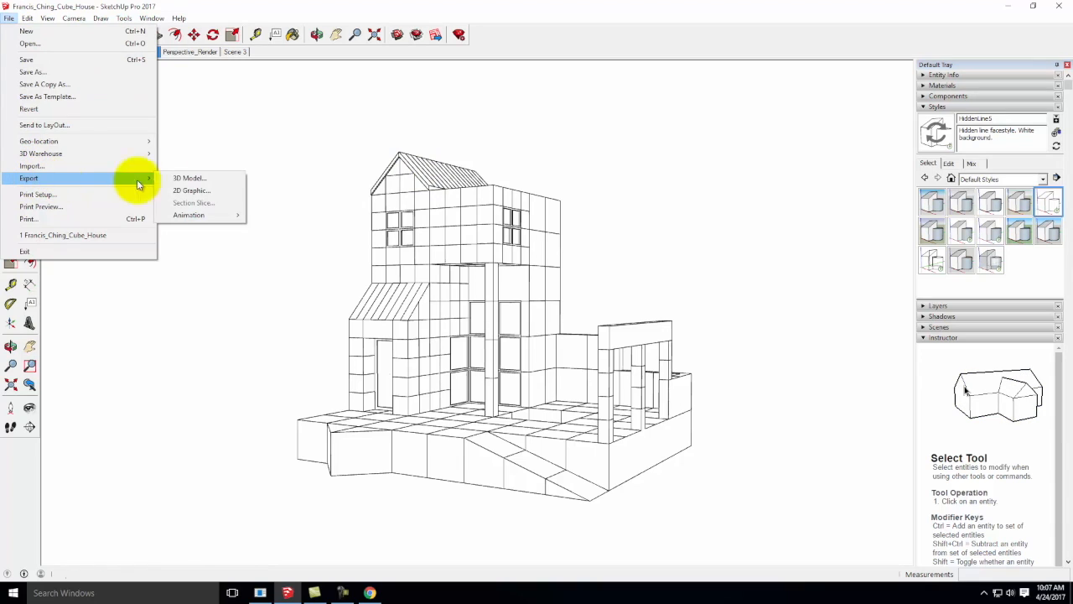
left_click(210, 195)
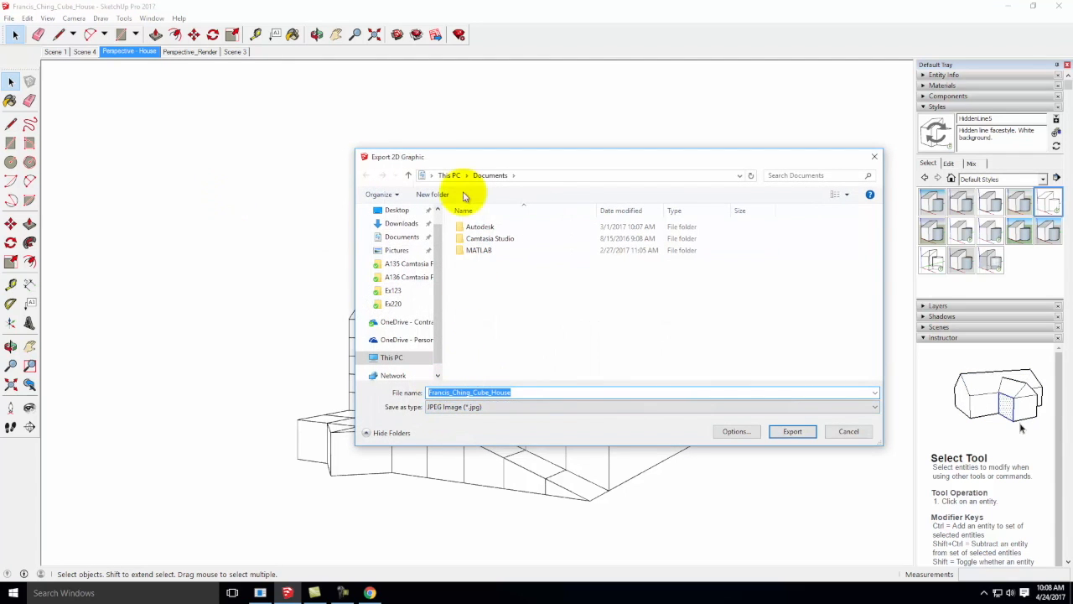
left_click(409, 322)
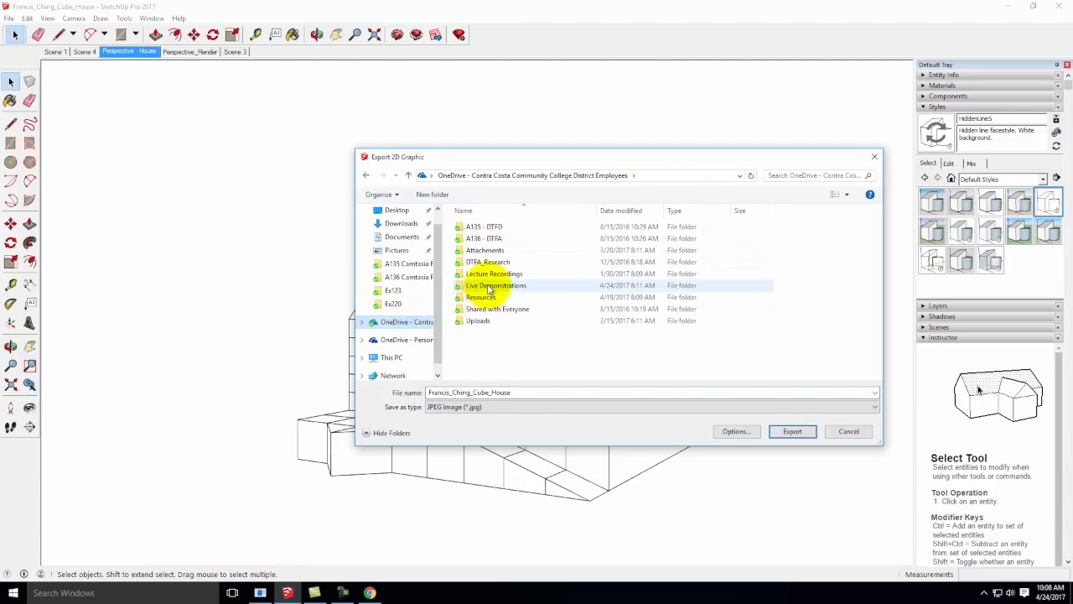
double_click(486, 285)
double_click(481, 227)
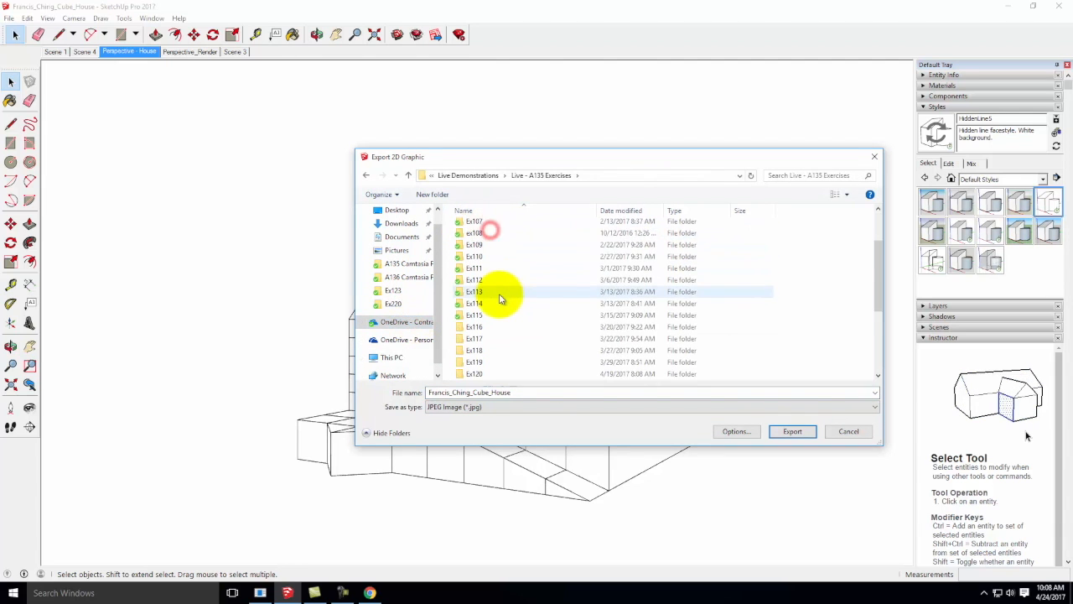
scroll(503, 352, "down", 4)
double_click(476, 351)
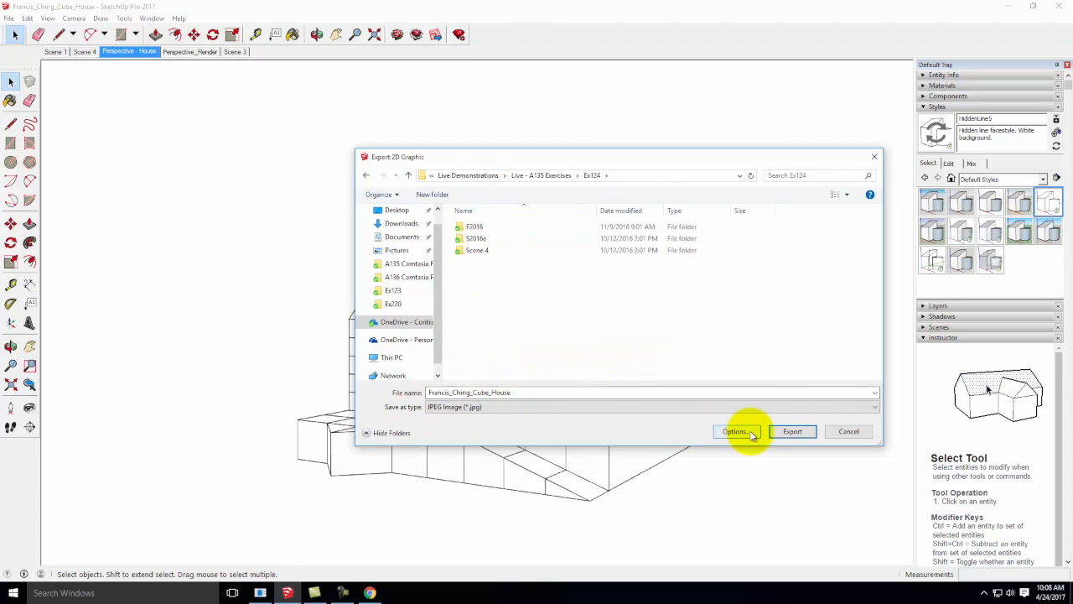
Create and open a folder named S2017 inside Ex124, and name the export file Francis_Ching_Cube_House_lines
left_click(443, 199)
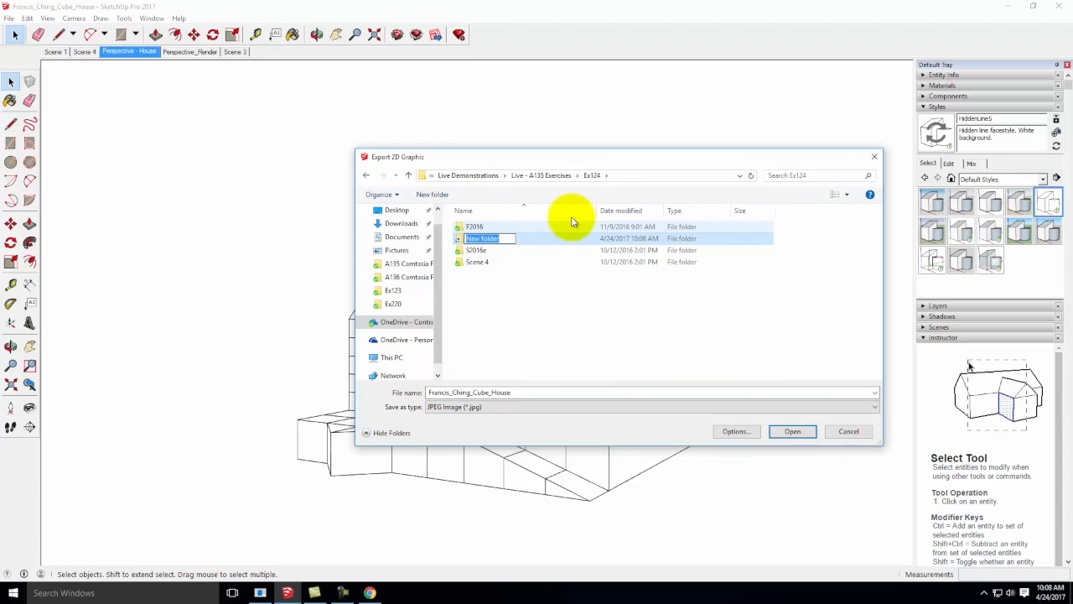
type("S20")
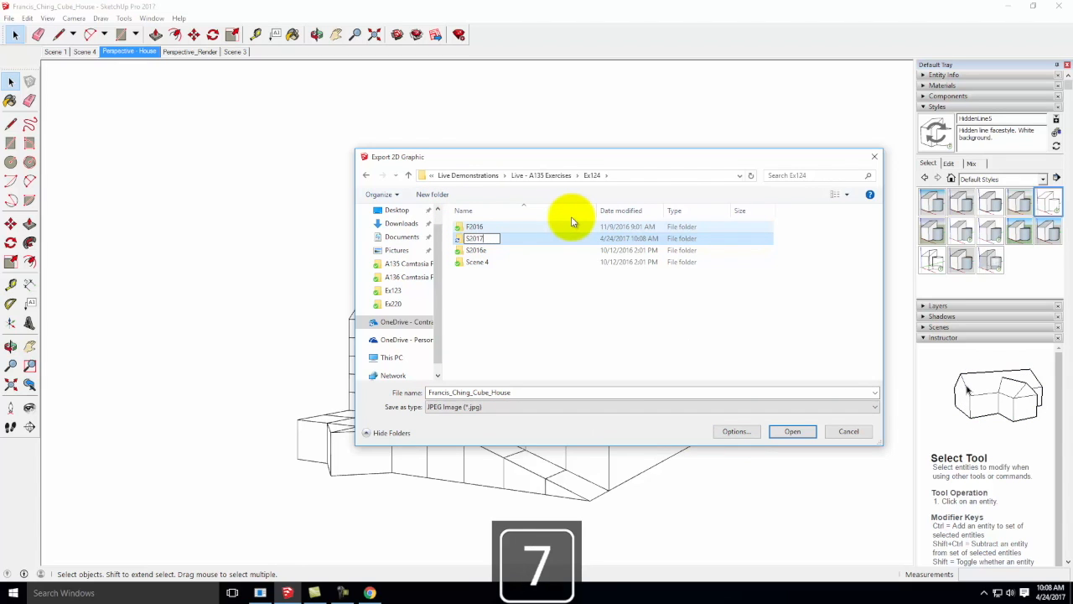
type("17")
key("Return")
double_click(492, 250)
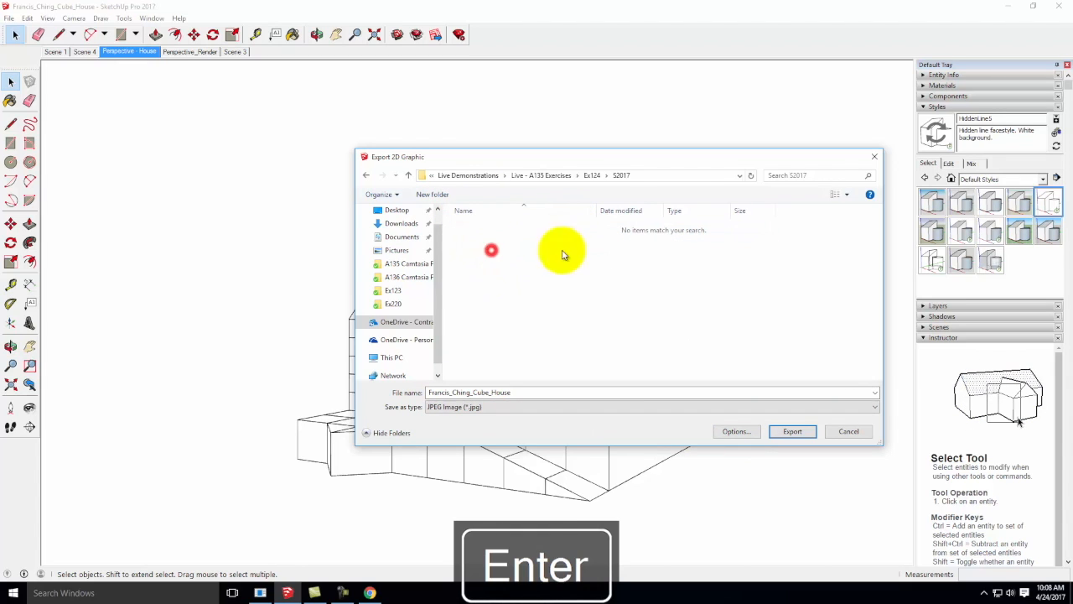
double_click(525, 392)
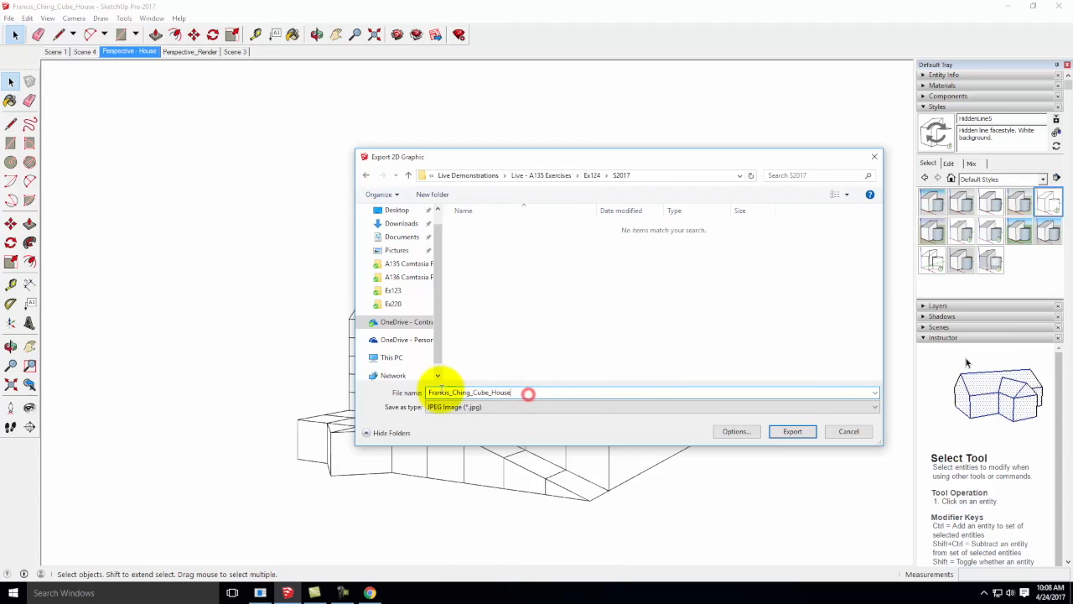
left_click(526, 392)
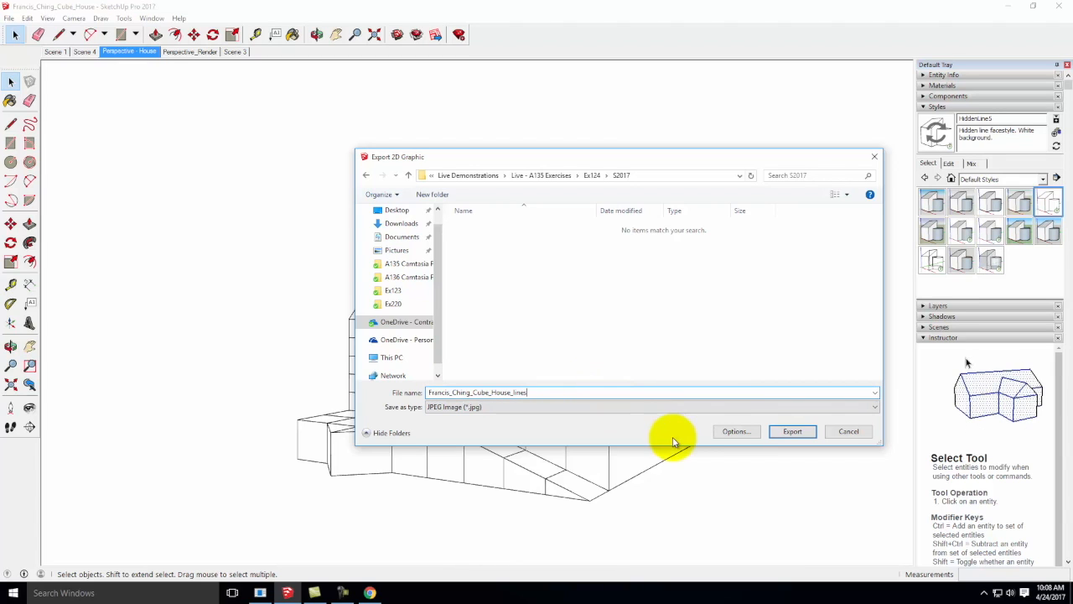
Disable using the view size, set the JPEG width to 3000 pixels, and export the hidden-line image
left_click(736, 434)
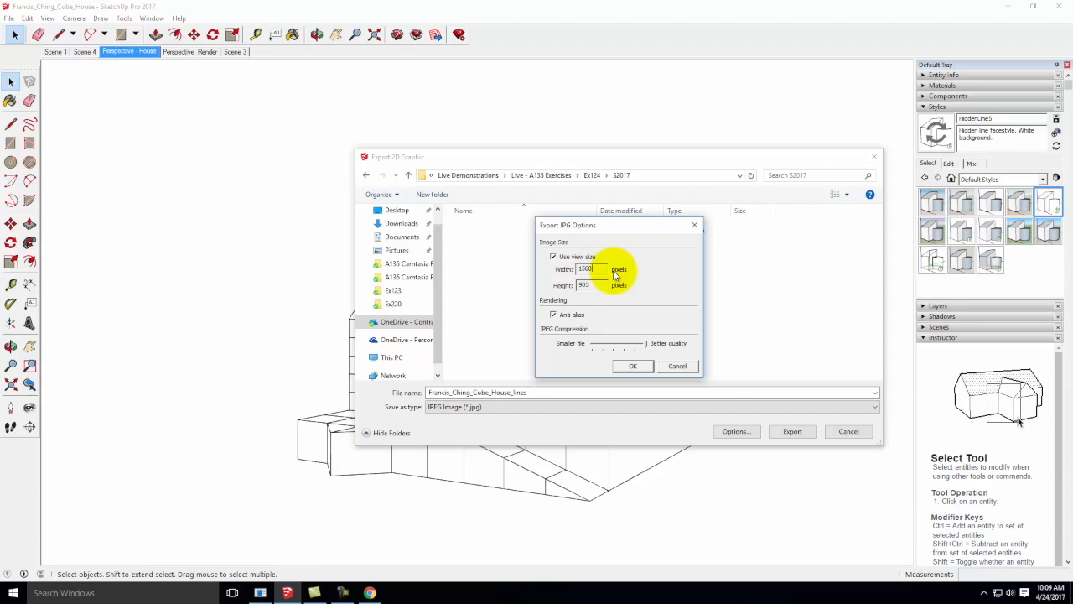
double_click(586, 267)
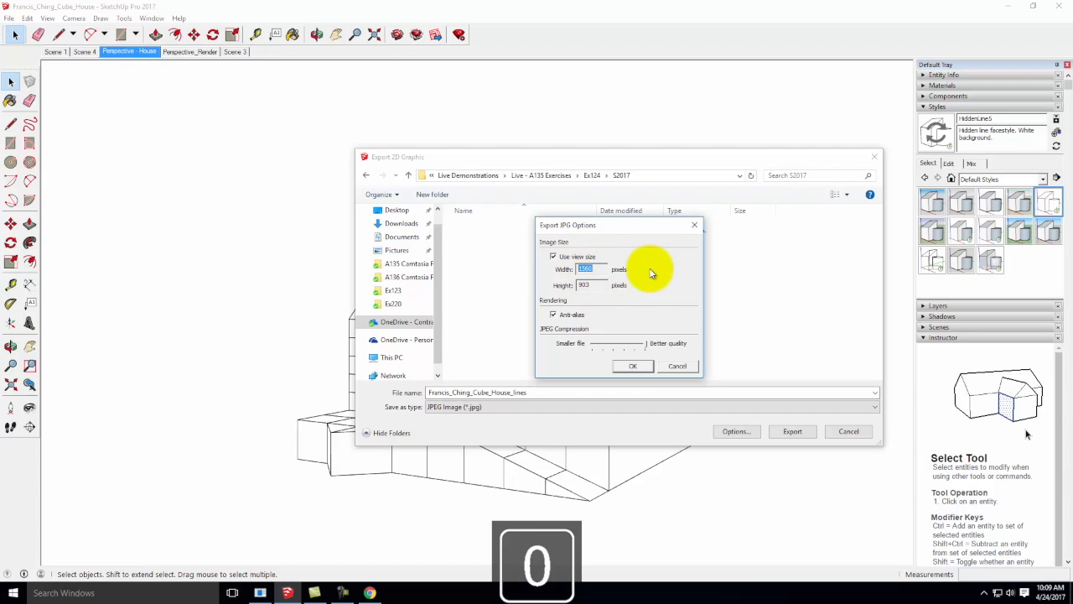
left_click(554, 257)
left_click(596, 268)
key("Delete")
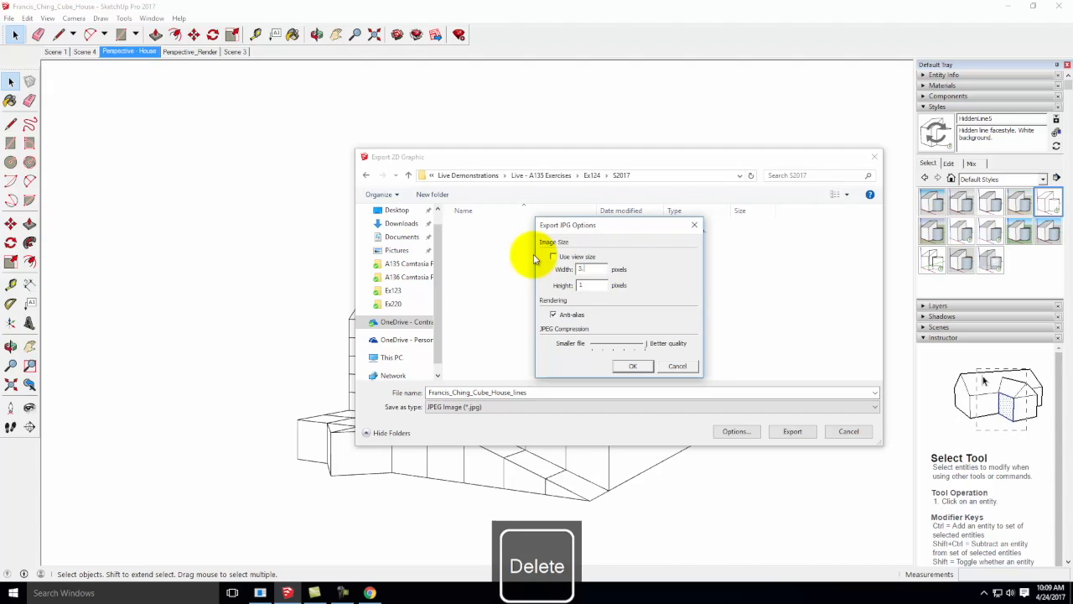
key("BackSpace")
type("000")
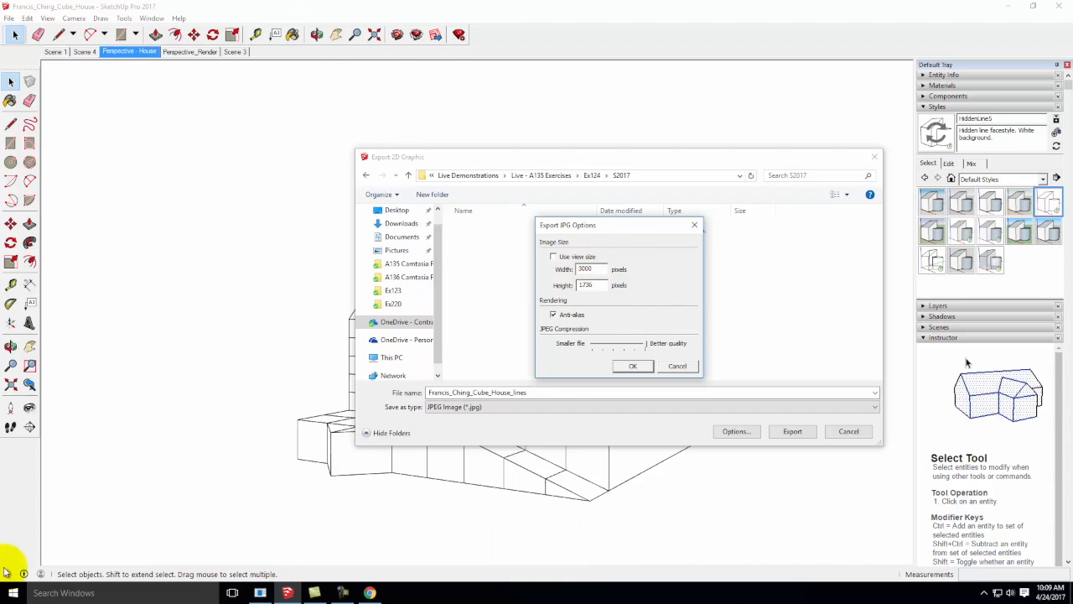
double_click(584, 268)
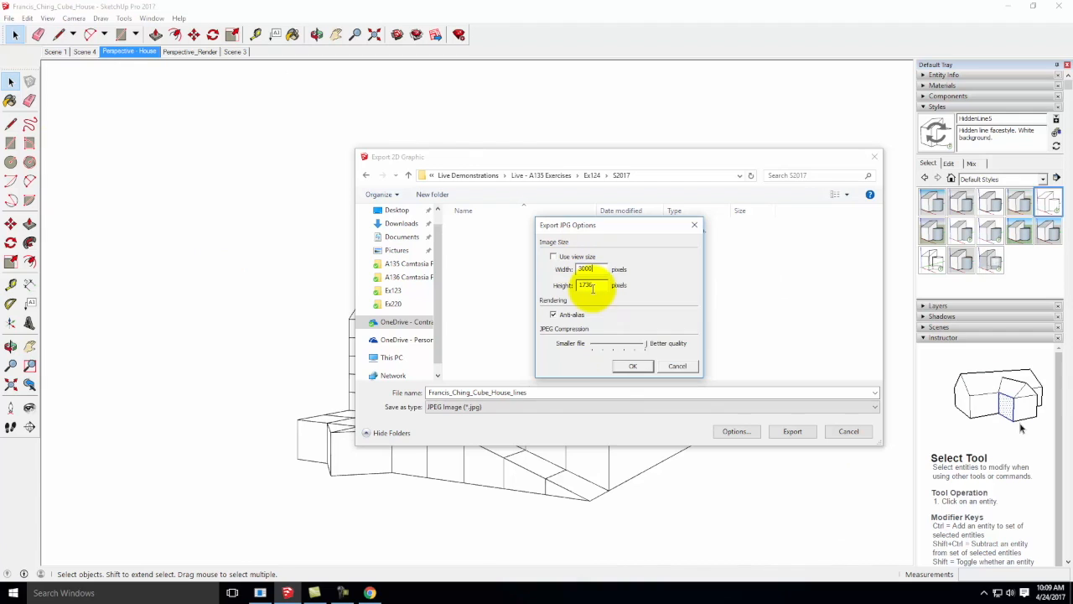
left_click(634, 368)
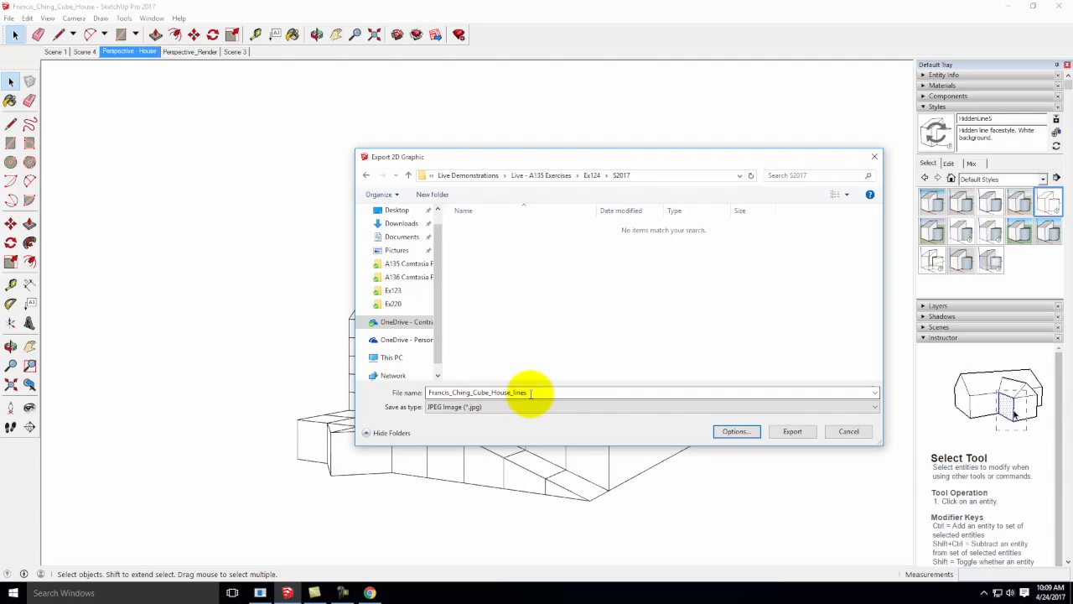
left_click(798, 431)
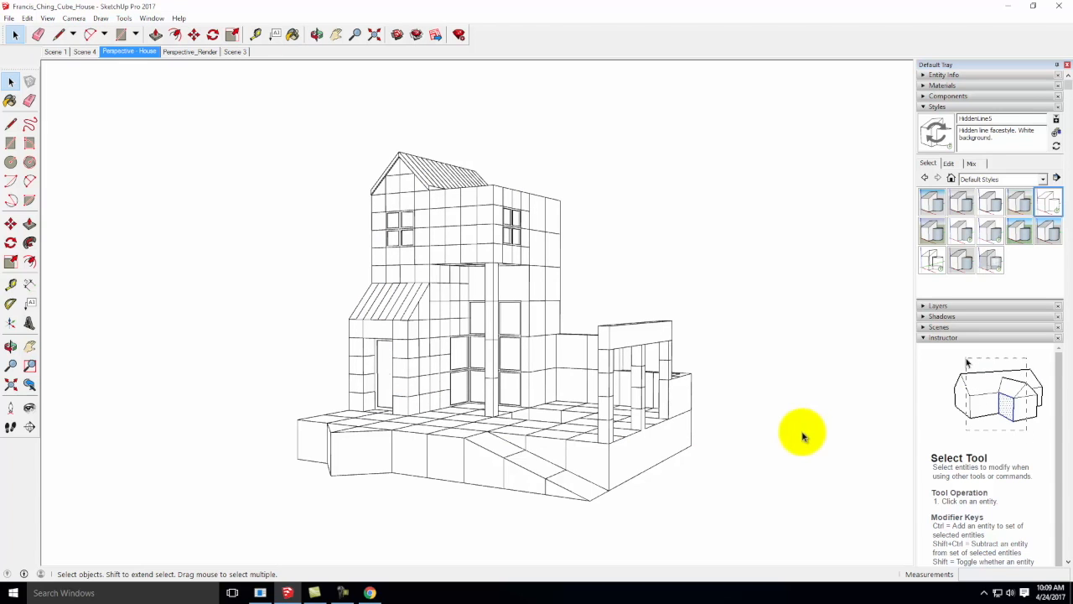
Switch to Chrome and read the tutorial's instructions for the X-ray style and its image export
left_click(370, 592)
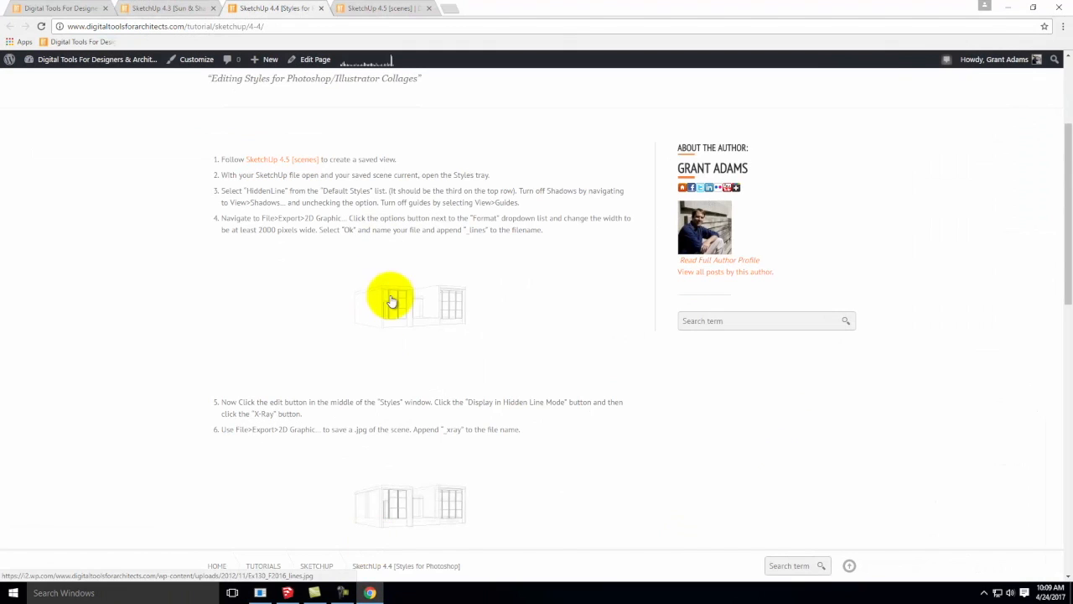
scroll(393, 302, "down", 1)
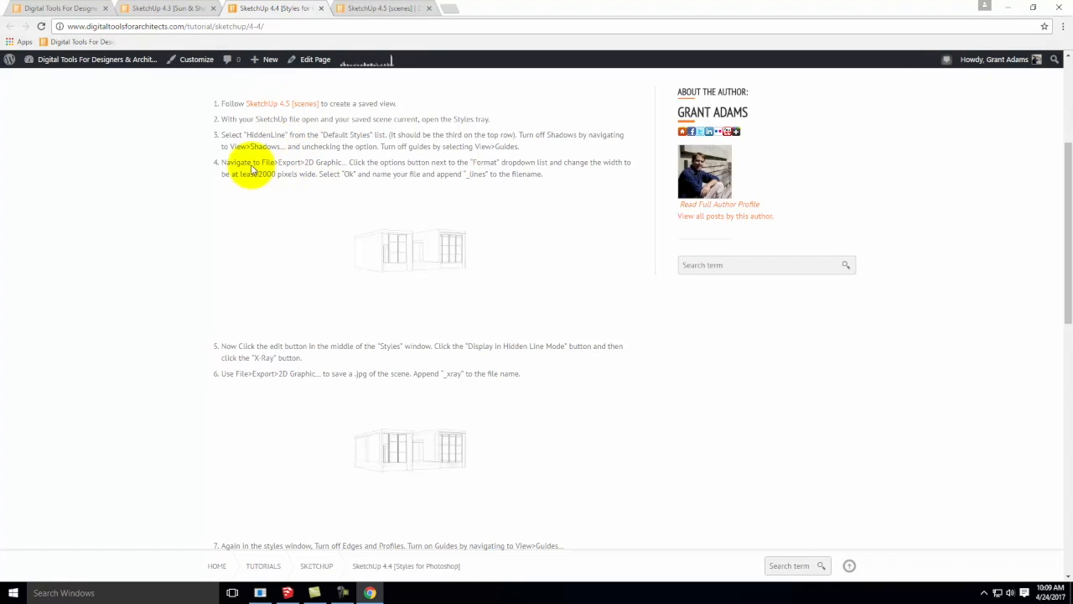
scroll(400, 268, "down", 2)
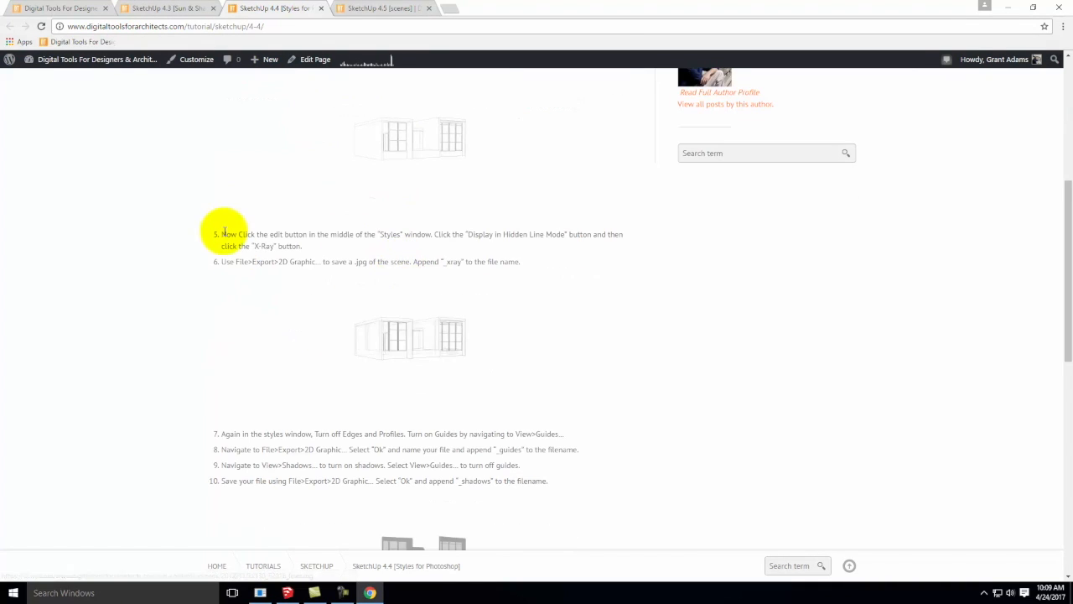
Highlight the tutorial's instruction about displaying in Hidden Line Mode, and return to SketchUp
left_click(388, 234)
left_click_drag(417, 234, 546, 234)
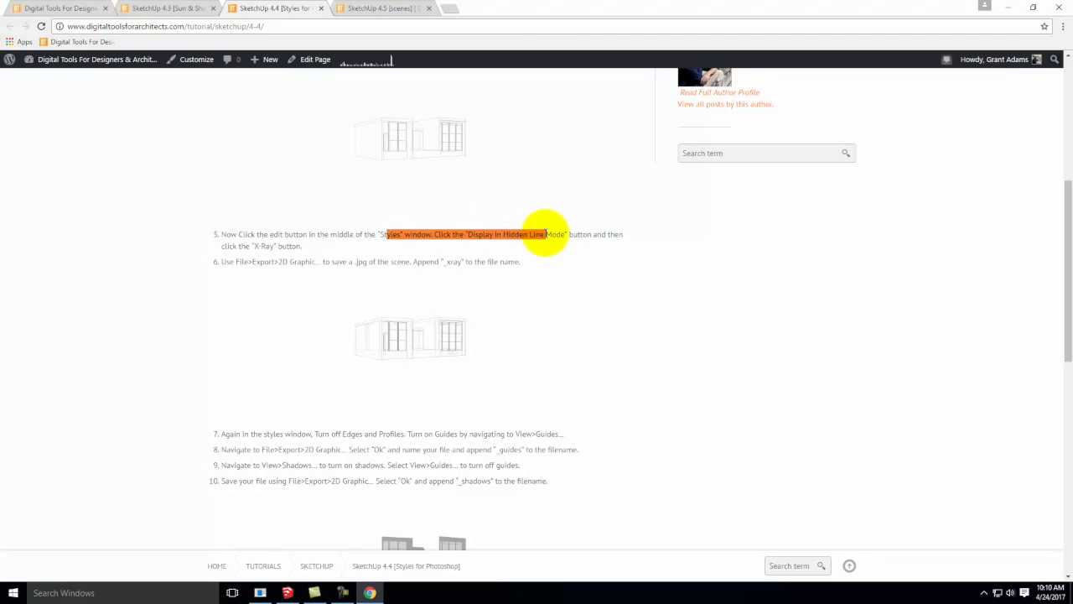
left_click(1018, 10)
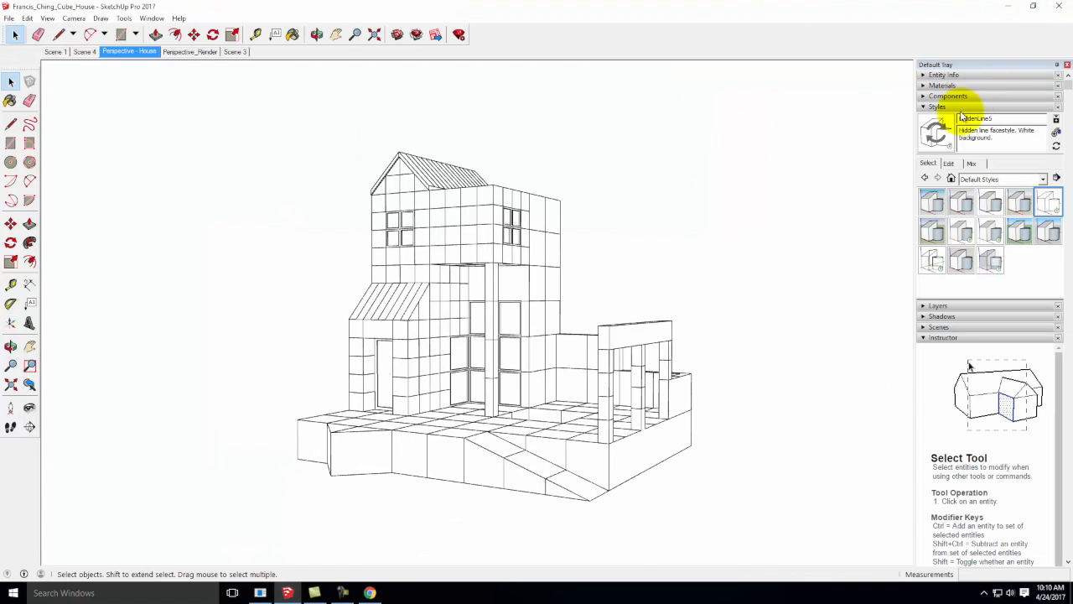
Turn on X-ray in the face settings of the current hidden-line style
left_click(952, 164)
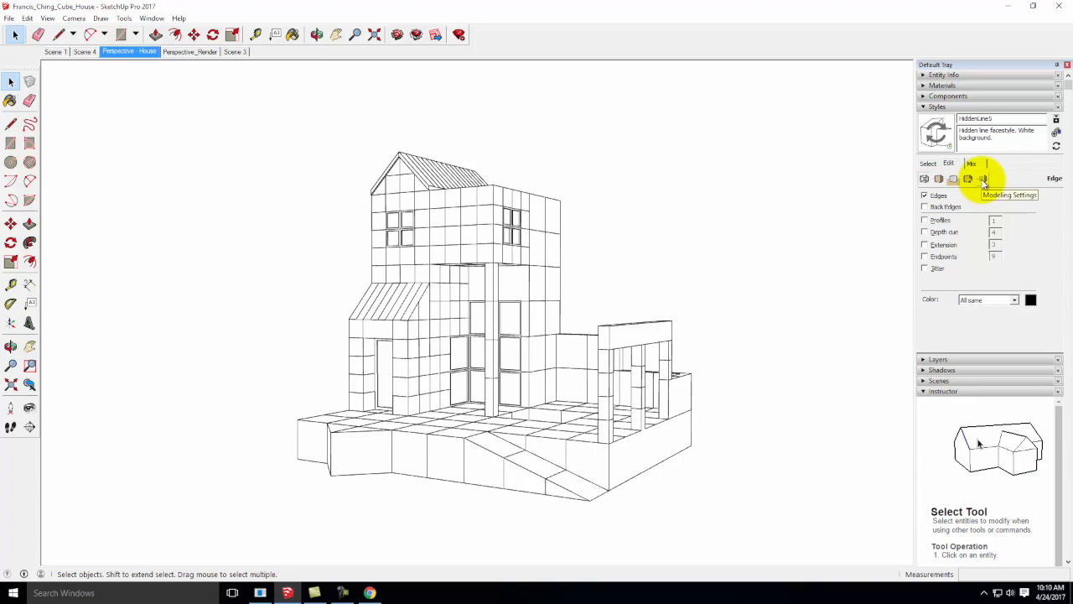
left_click(939, 180)
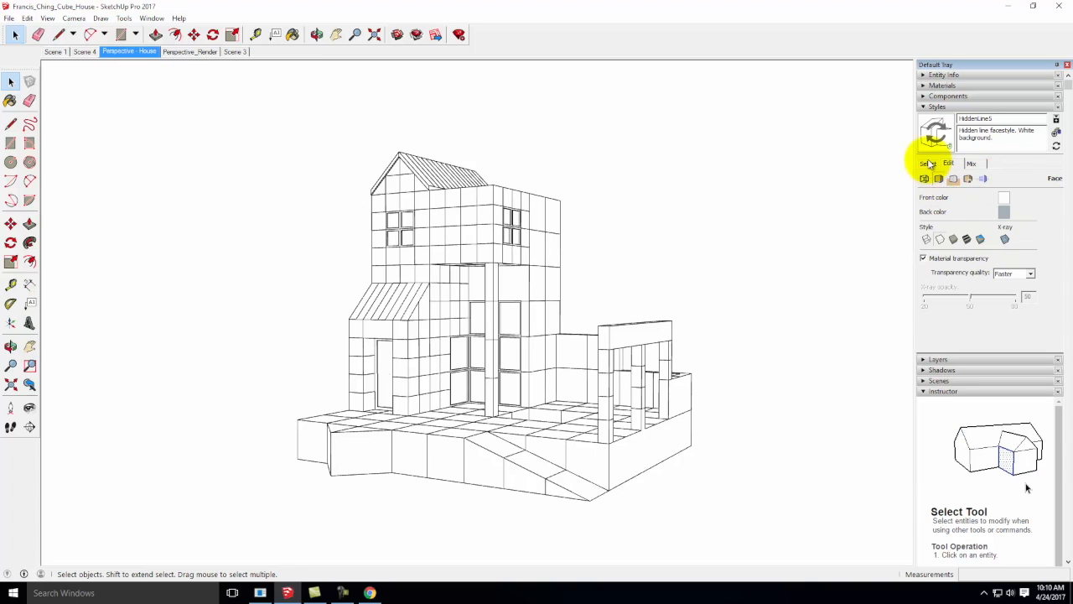
left_click(939, 179)
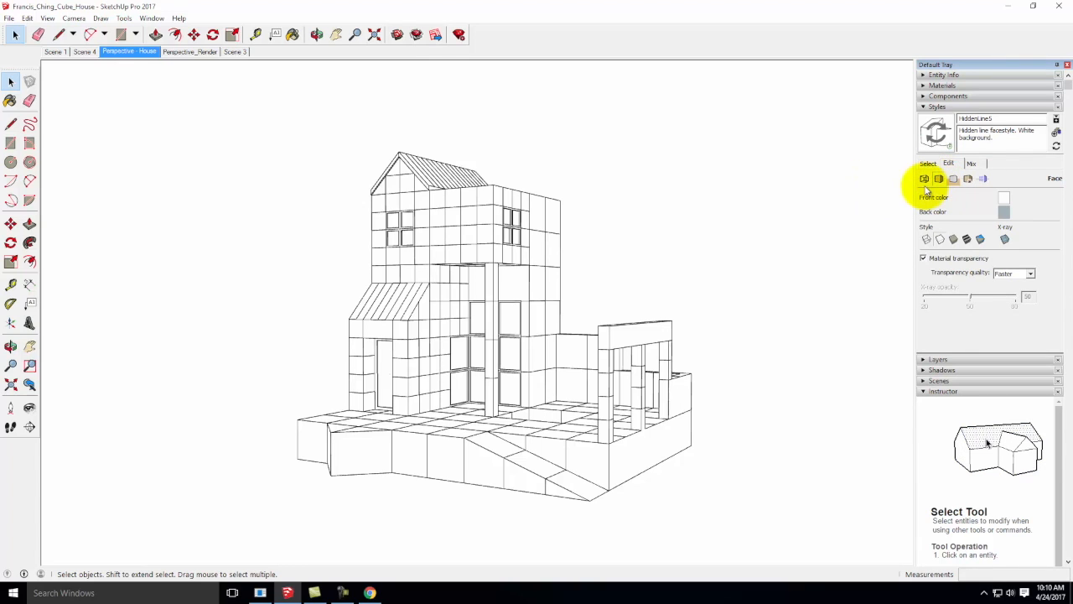
left_click(1006, 240)
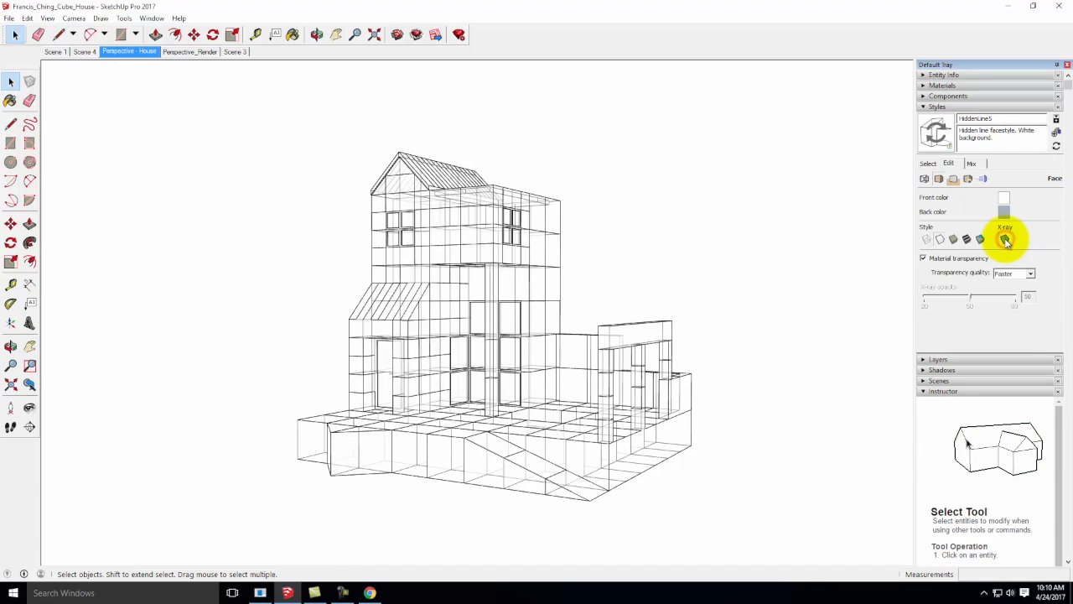
Reapply the HiddenLine style from Default Styles and enable X-ray in its face settings
left_click(928, 162)
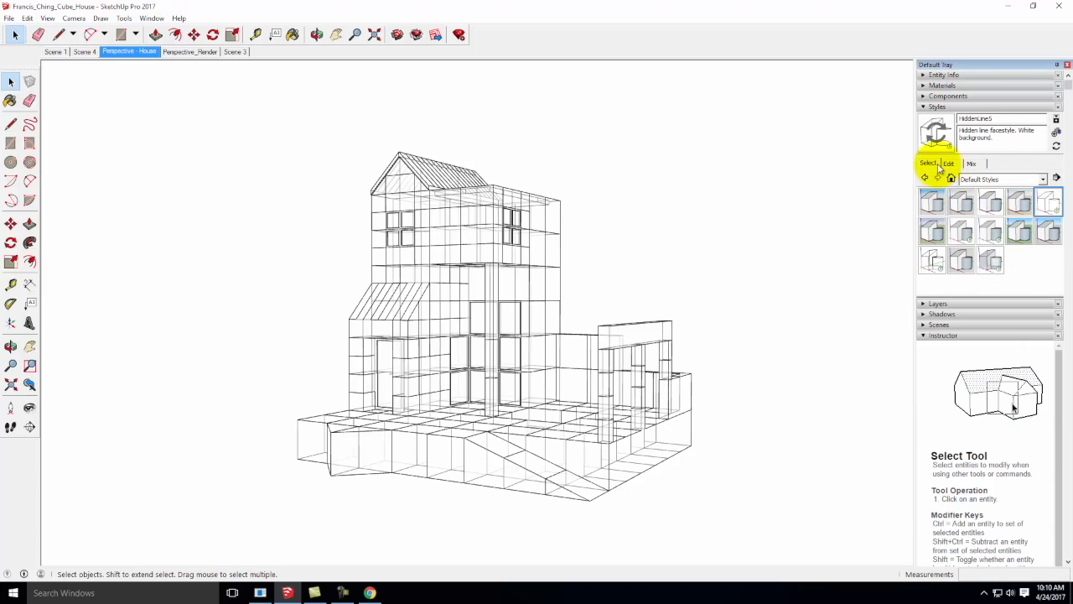
left_click(1047, 201)
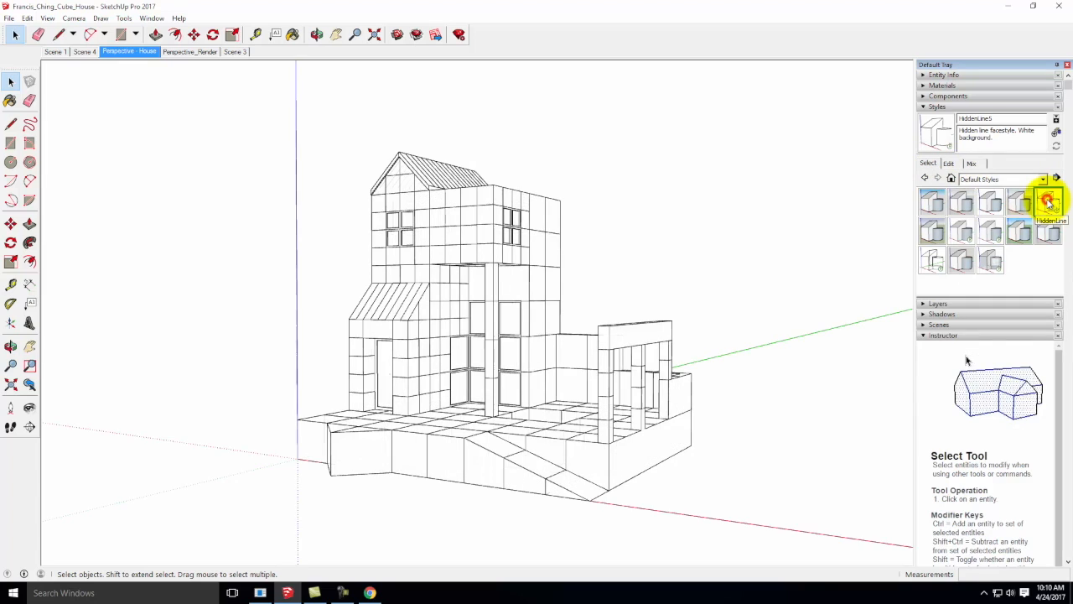
left_click(949, 163)
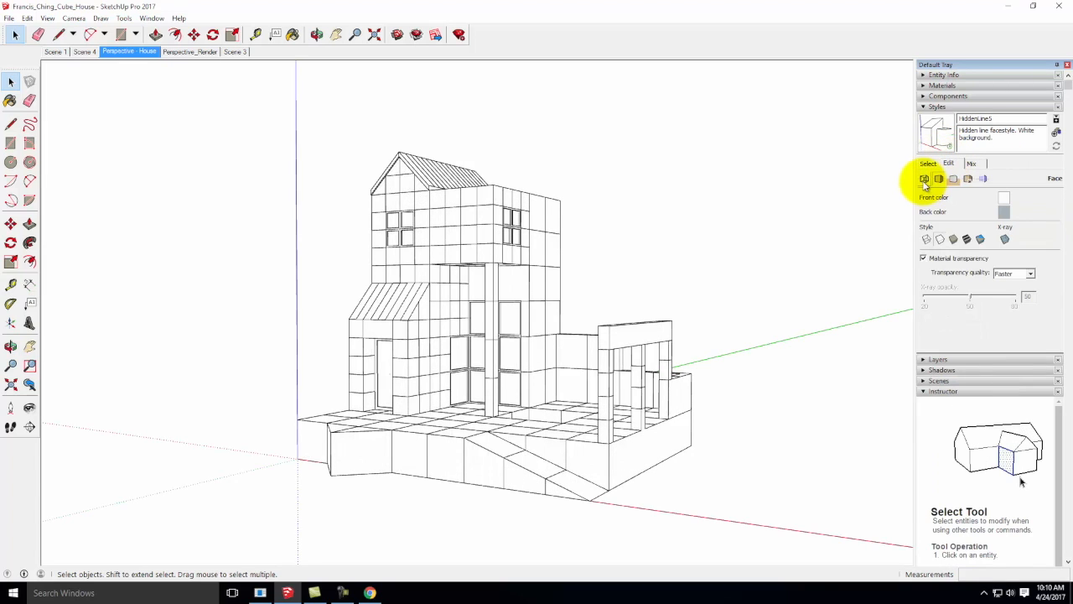
left_click(924, 178)
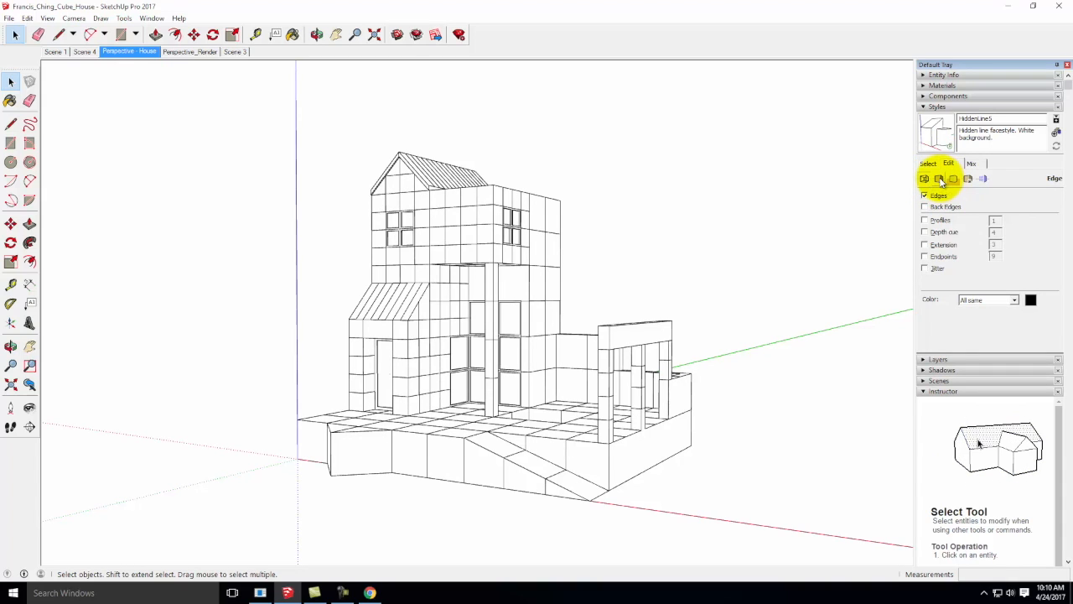
left_click(939, 178)
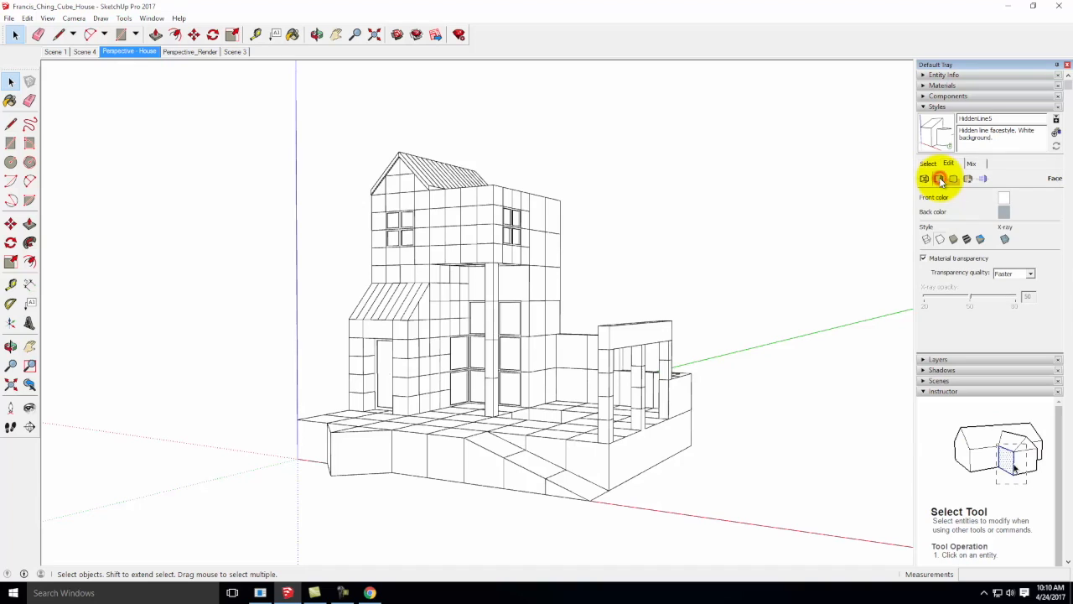
left_click(1005, 239)
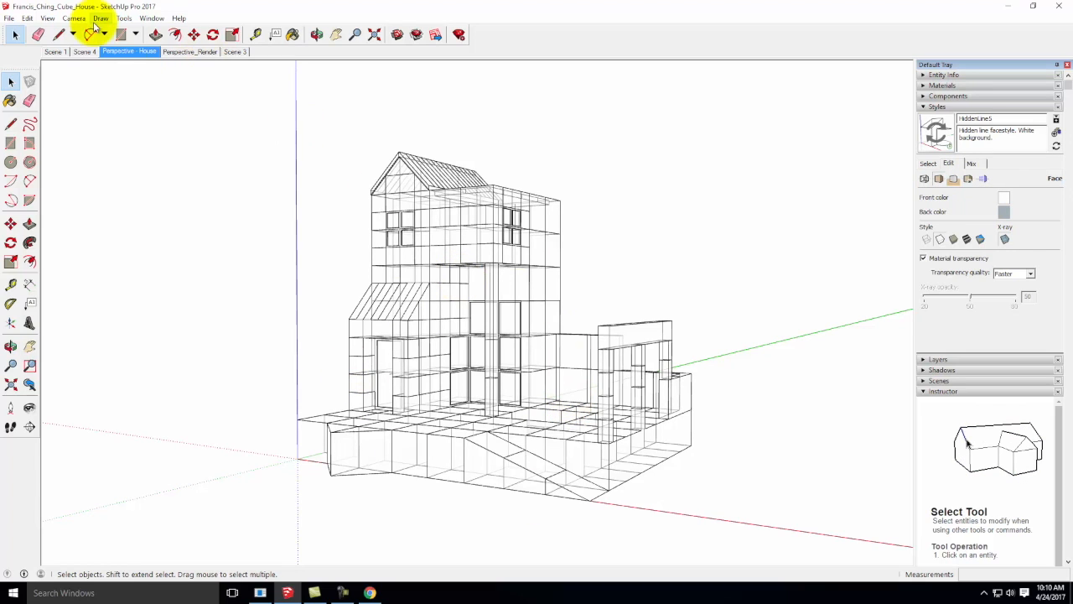
Hide the axes, section cuts and guides in the X-ray view
left_click(47, 18)
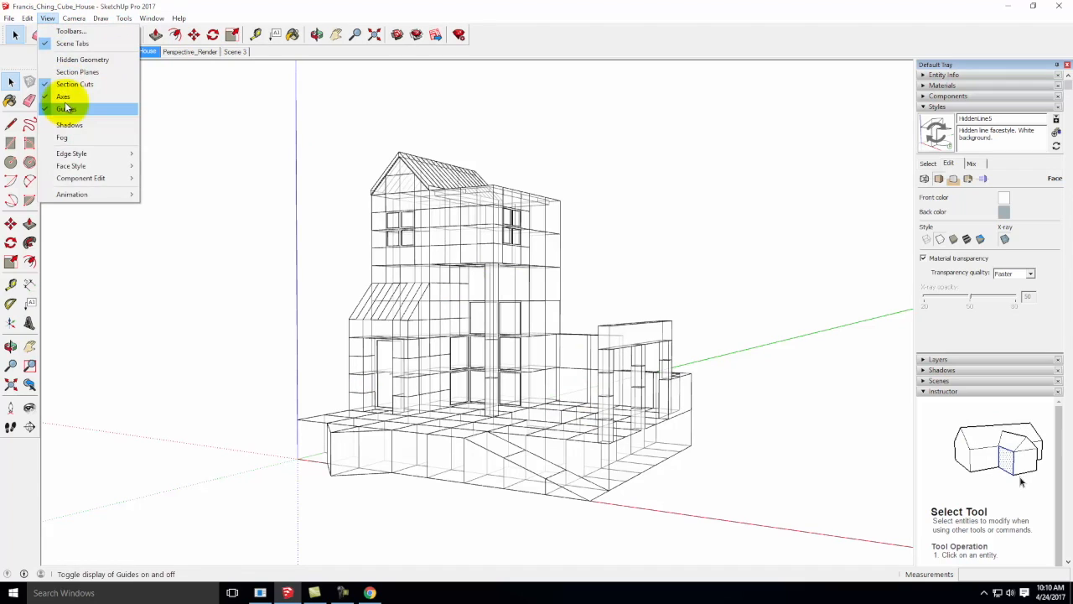
left_click(63, 96)
left_click(48, 17)
left_click(77, 84)
left_click(48, 17)
left_click(69, 110)
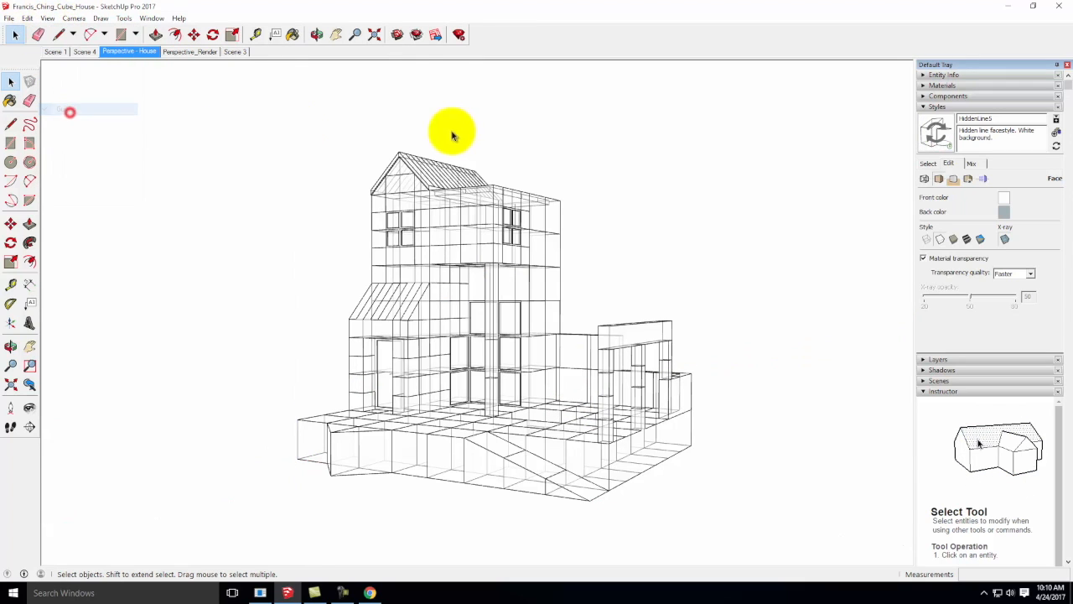
Start a JPEG 2D graphic export in the S2017 folder and name the file Francis_Ching_Cube_House_xray
left_click(8, 18)
mouse_move(68, 176)
left_click(202, 194)
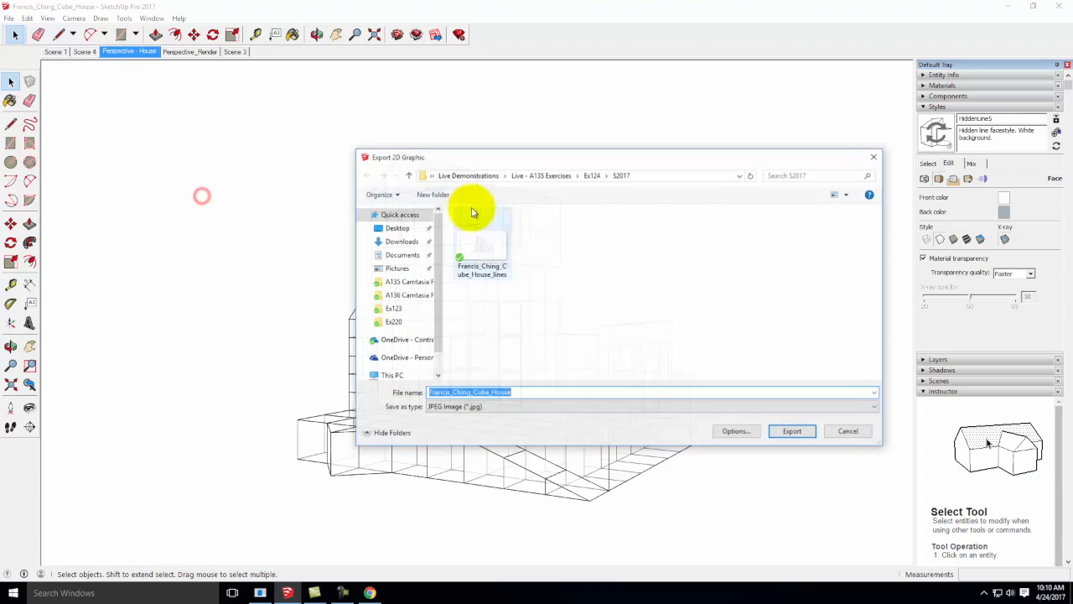
left_click(480, 245)
double_click(547, 388)
left_click(546, 390)
key("BackSpace")
key("BackSpace")
key("BackSpace")
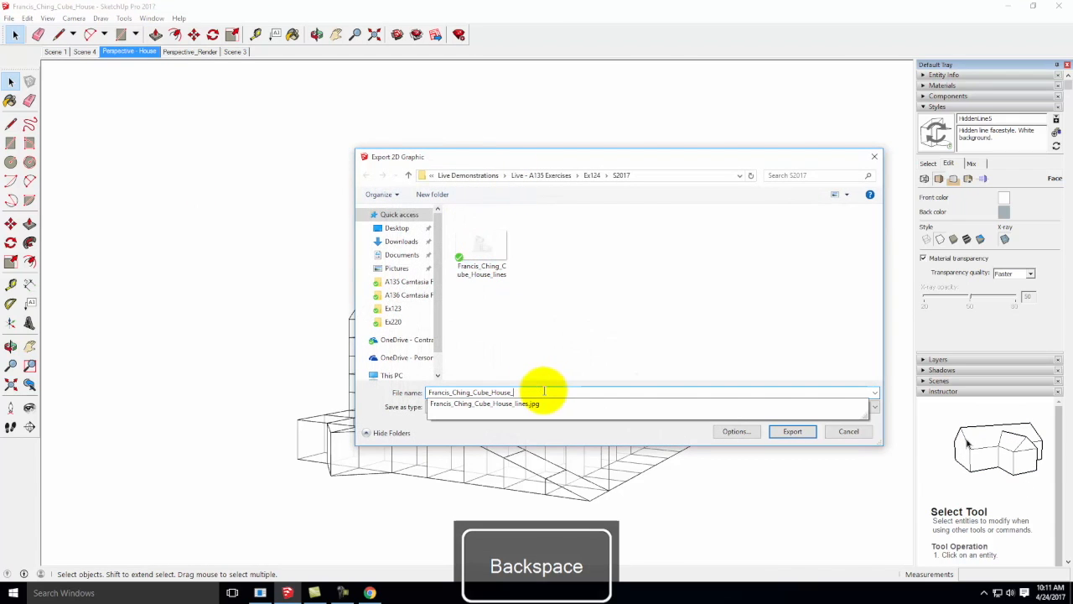
type("xray")
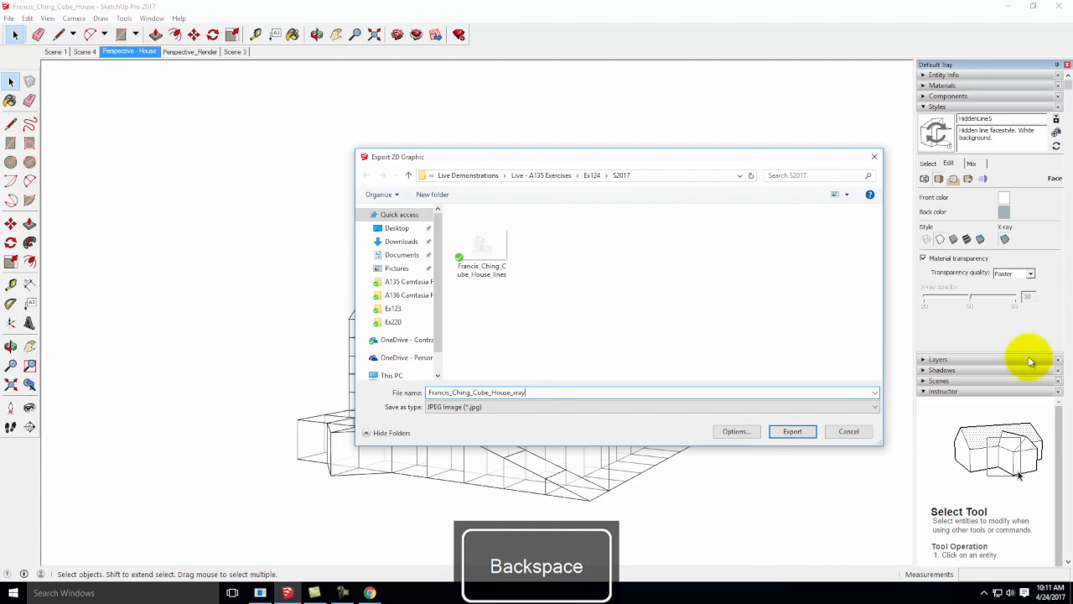
Accept the JPEG options with a 3000-pixel width and export the X-ray image
left_click(736, 431)
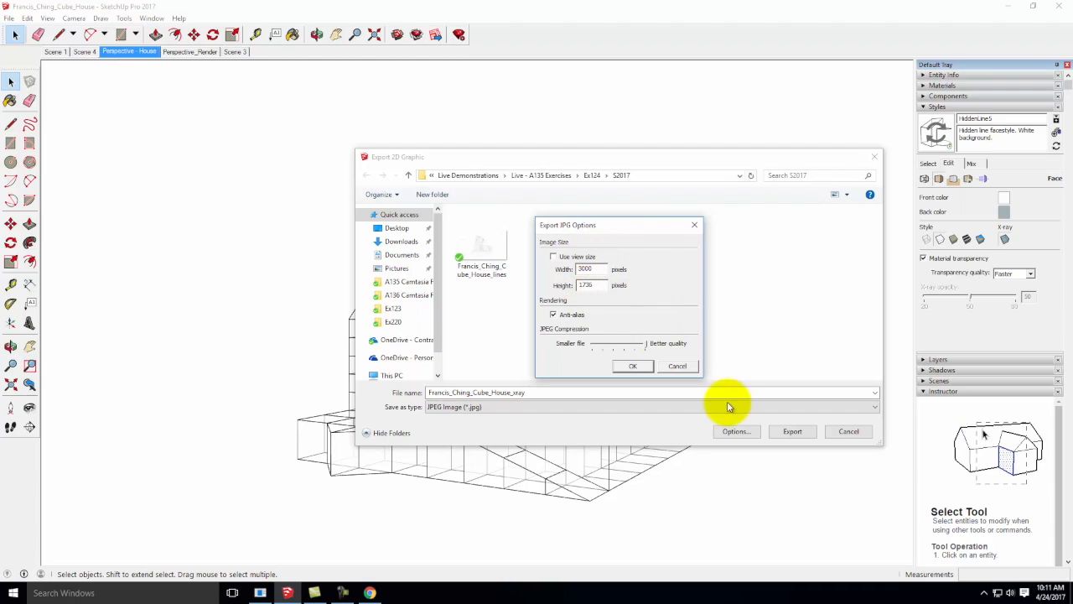
left_click(637, 366)
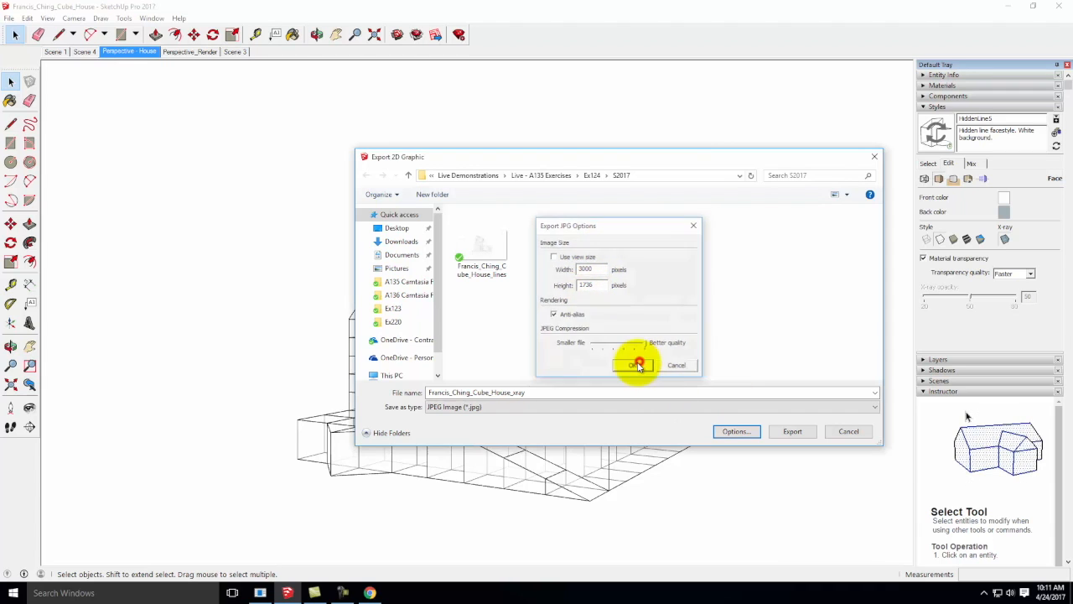
left_click(789, 431)
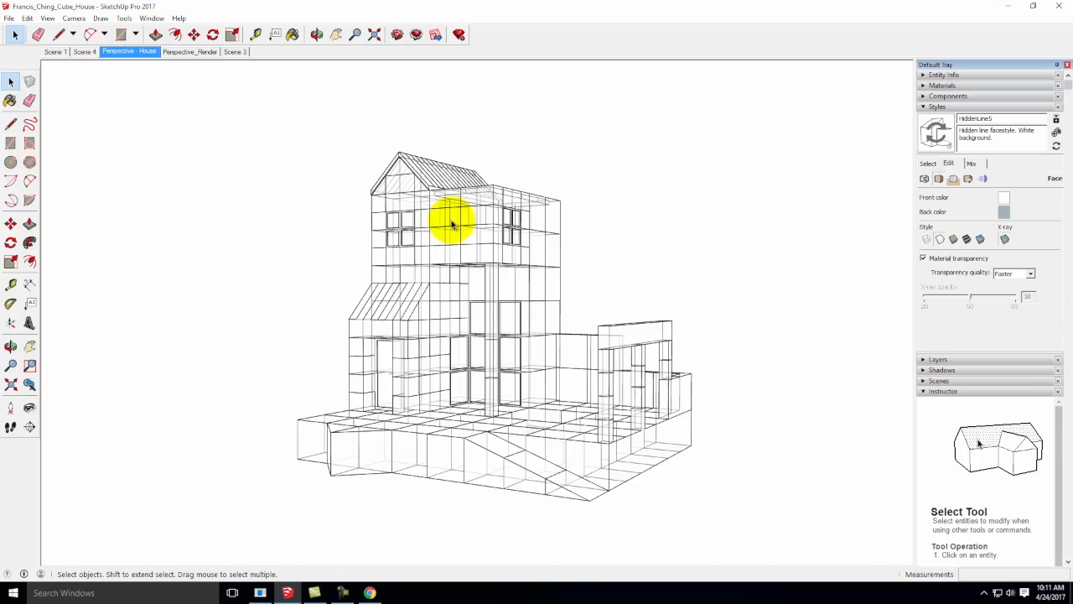
Switch to Chrome, read the tutorial's instructions for the guides and shadows exports, and return to SketchUp
left_click(370, 592)
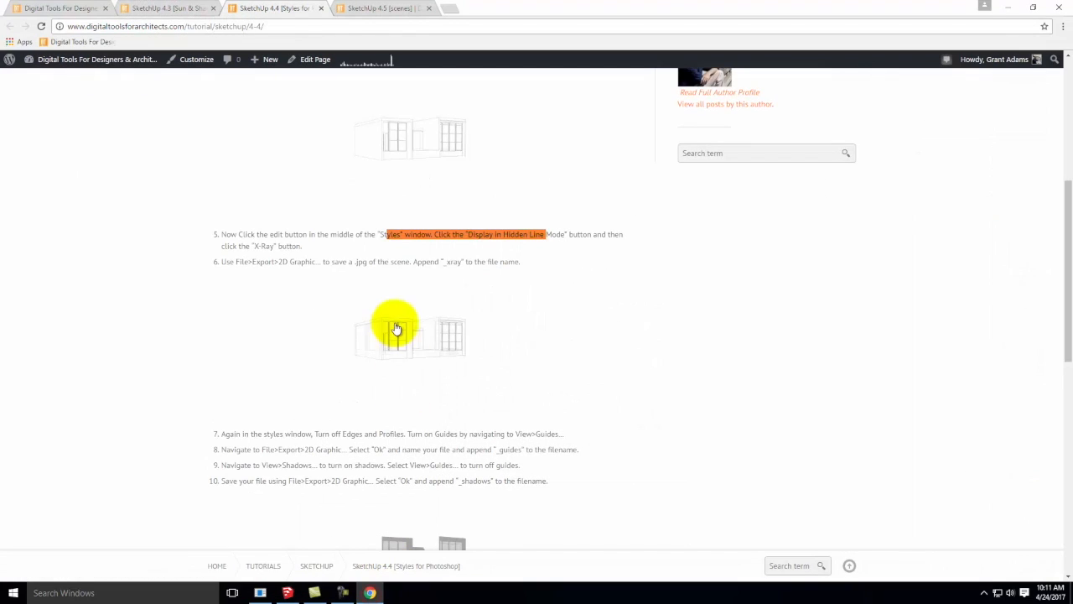
scroll(433, 290, "down", 1)
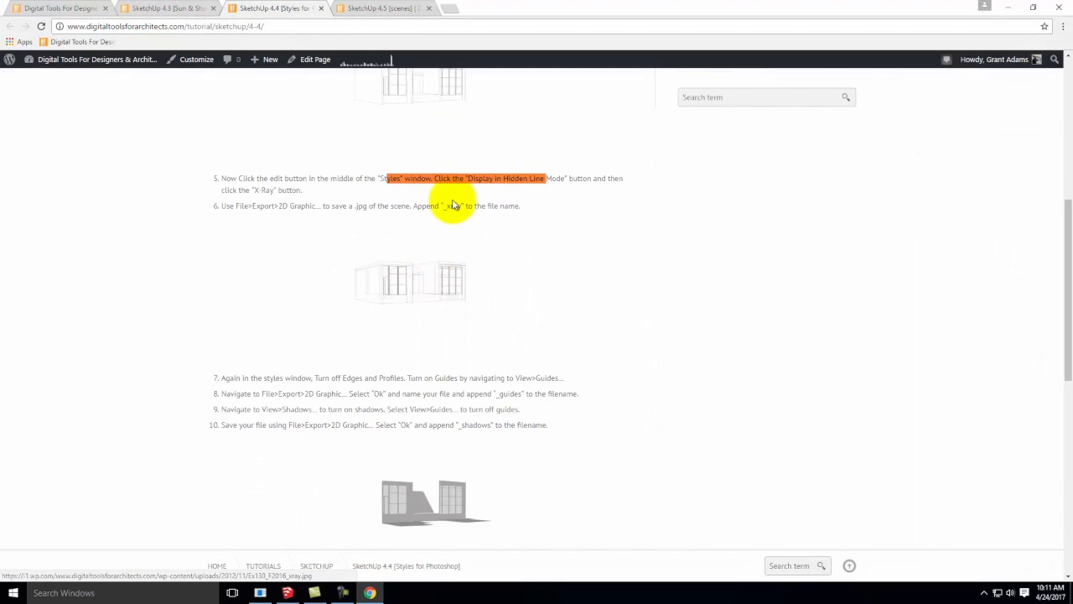
scroll(467, 343, "down", 2)
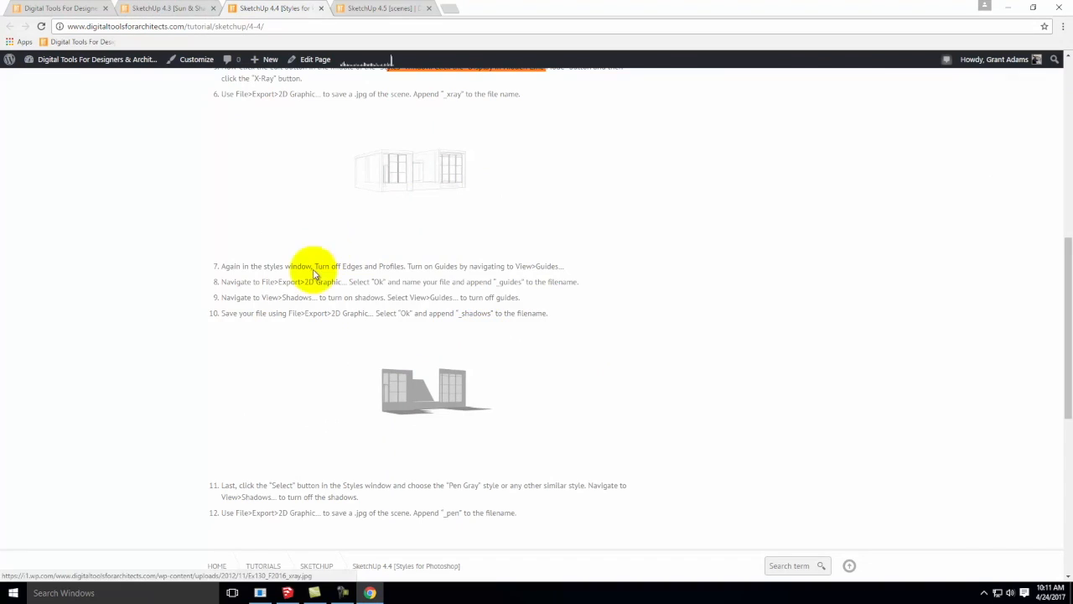
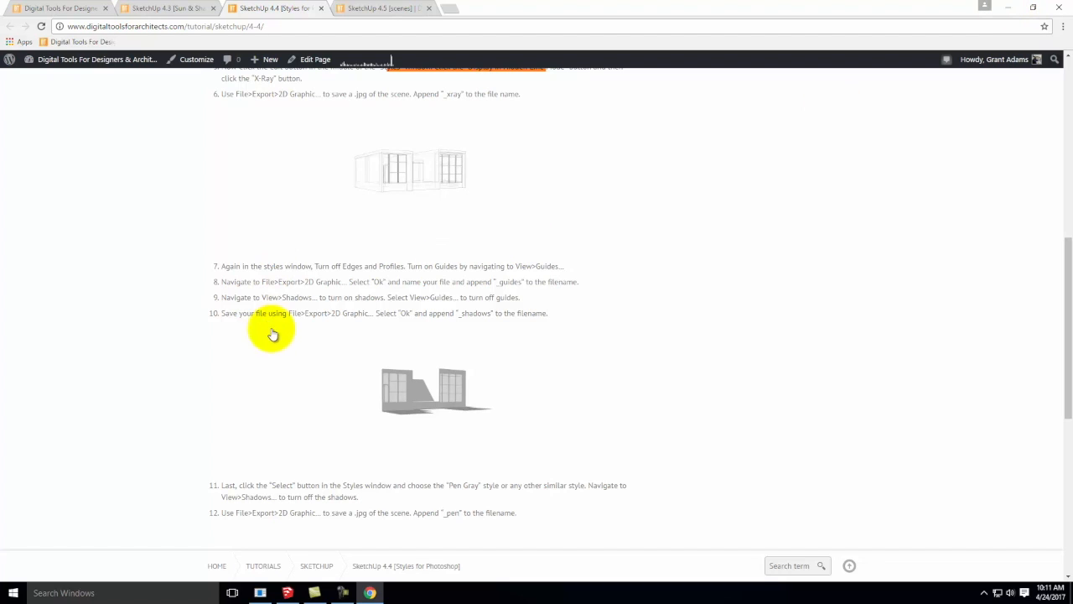
left_click(1011, 6)
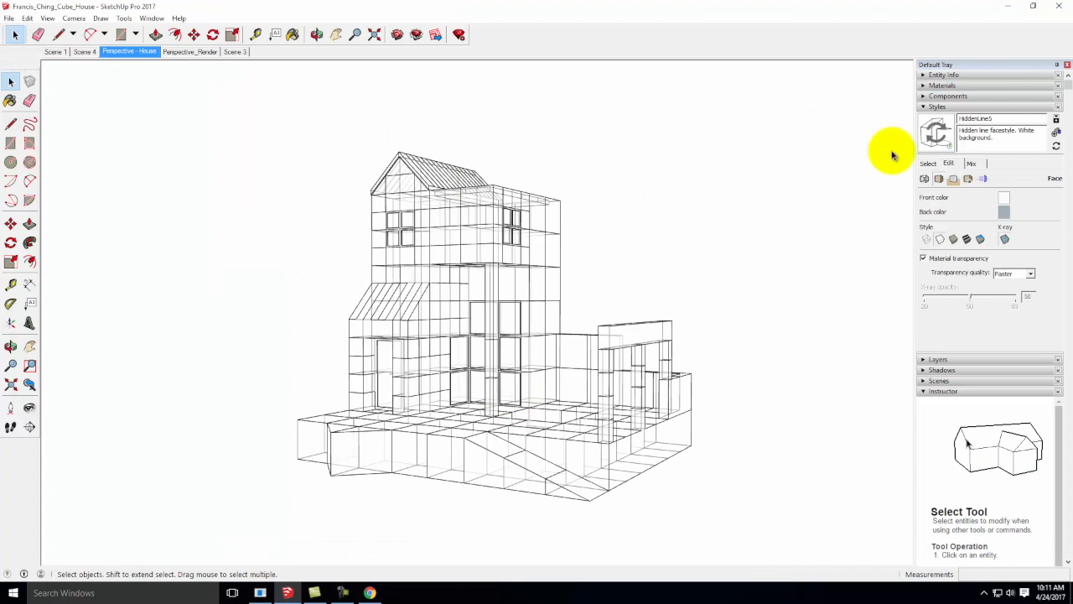
Reapply the HiddenLine style from Default Styles to remove the X-ray effect
left_click(928, 163)
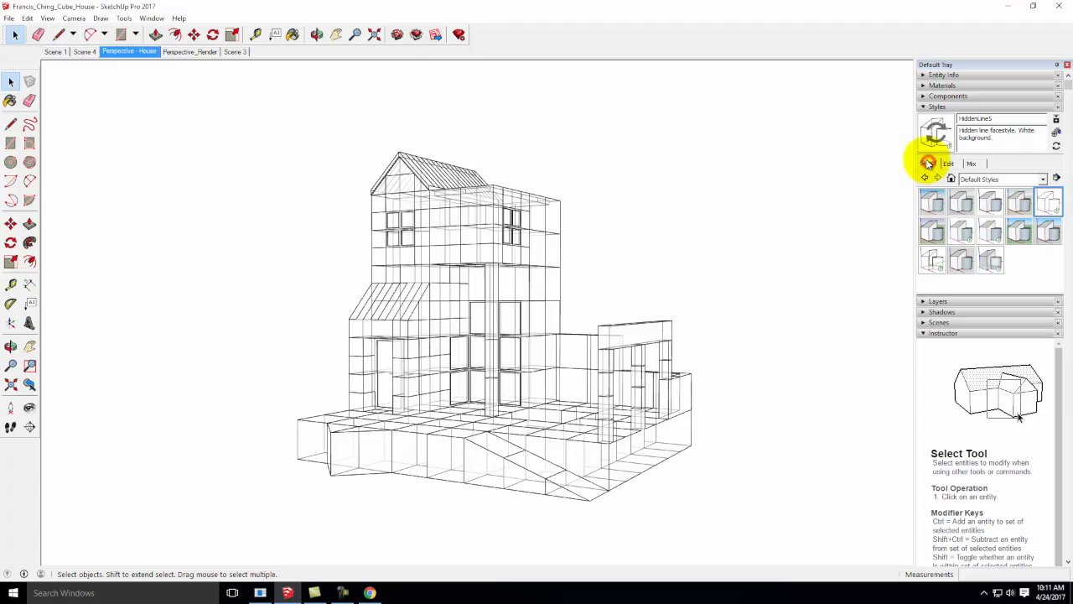
left_click(1050, 201)
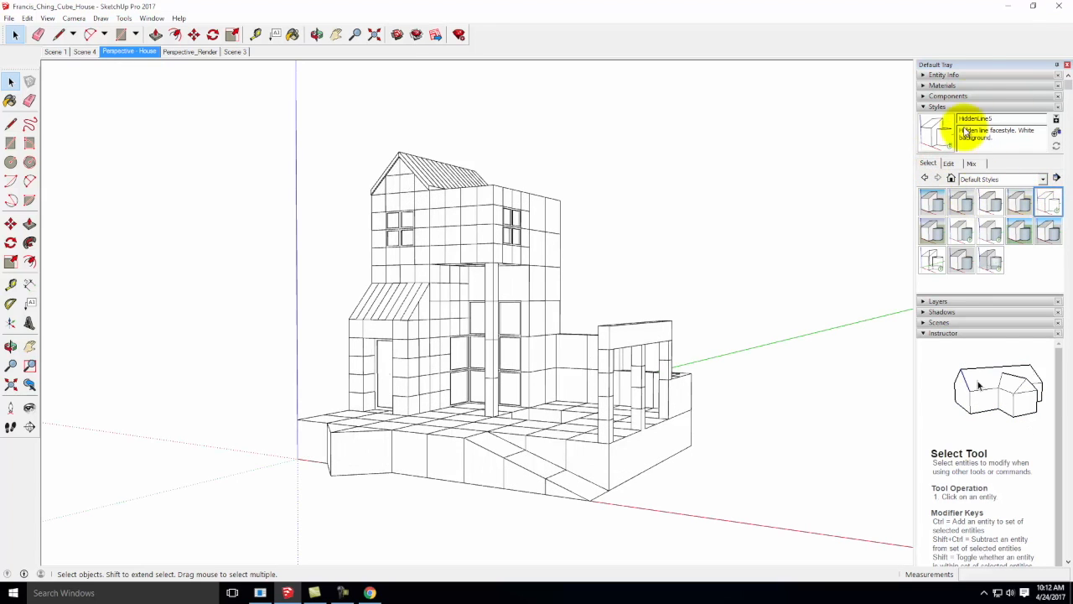
Turn on shadows for the cube house and set their date to 05/14 and time to 02:41 PM
left_click(923, 314)
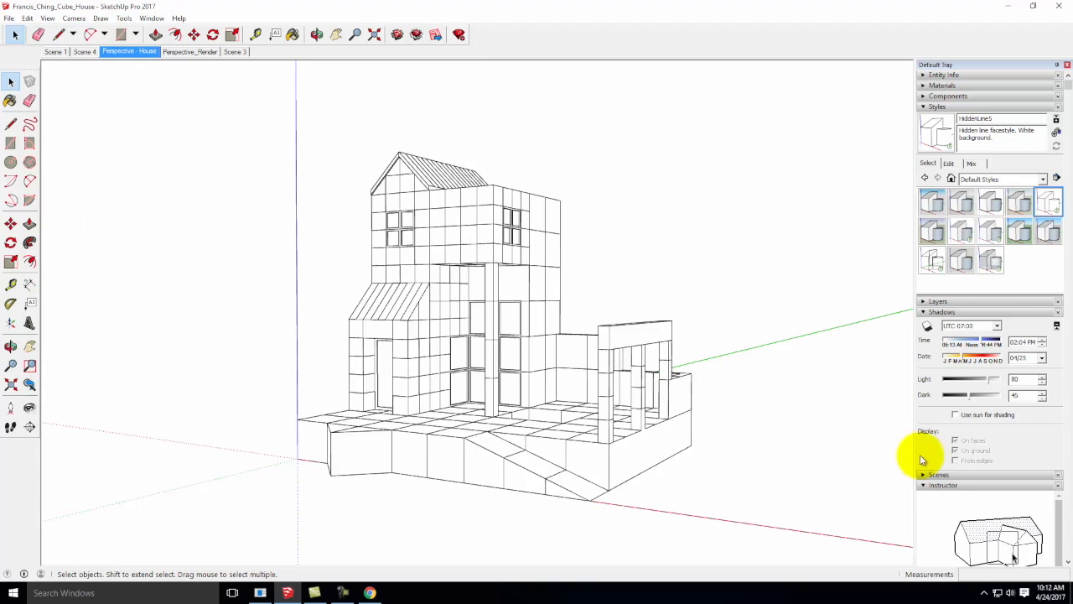
left_click(47, 19)
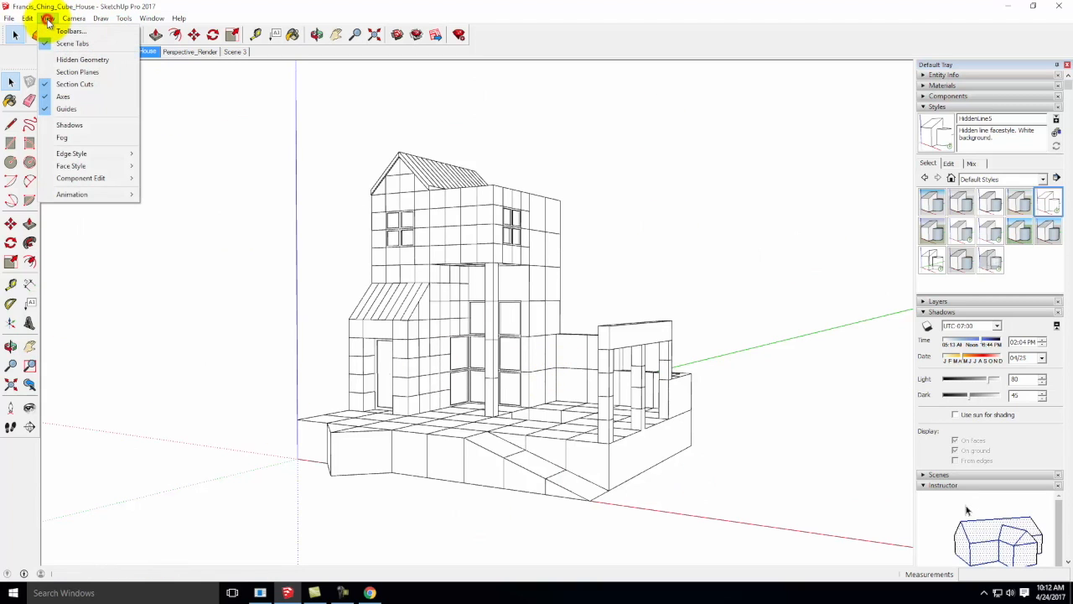
left_click(62, 128)
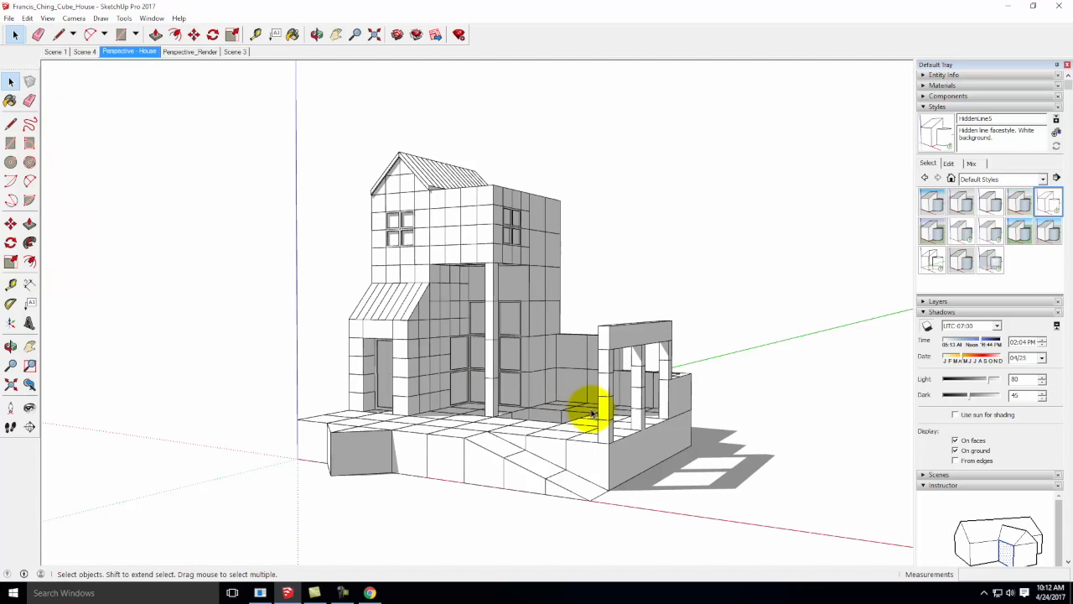
mouse_move(984, 345)
left_mouse_down()
mouse_move(966, 344)
mouse_move(986, 337)
mouse_move(966, 355)
mouse_move(987, 346)
left_mouse_up()
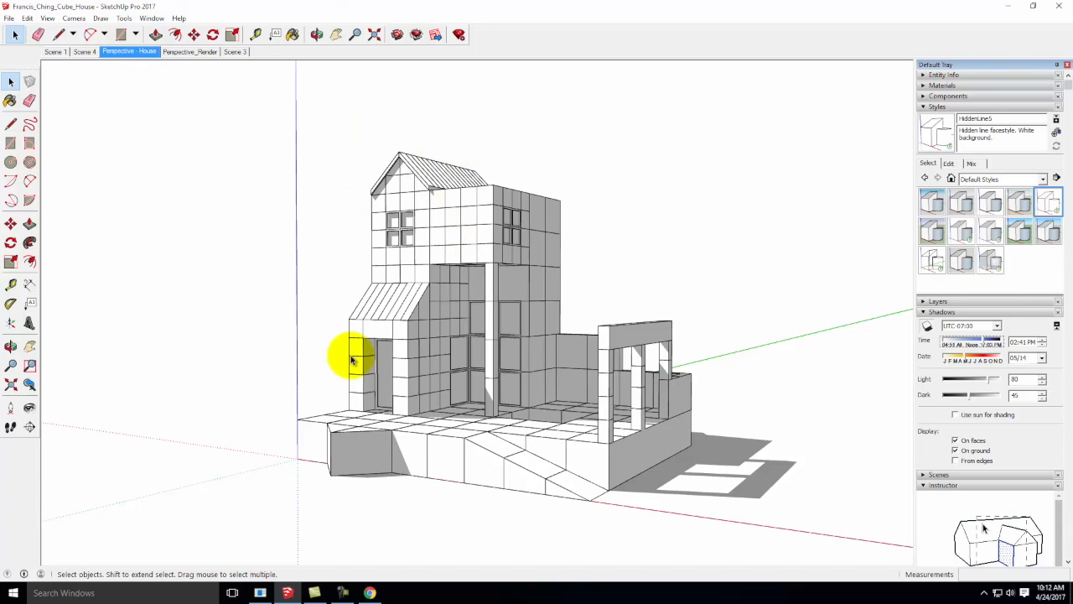
Hide the section cuts, axes and guides in the shadowed hidden-line view
left_click(46, 18)
left_click(65, 84)
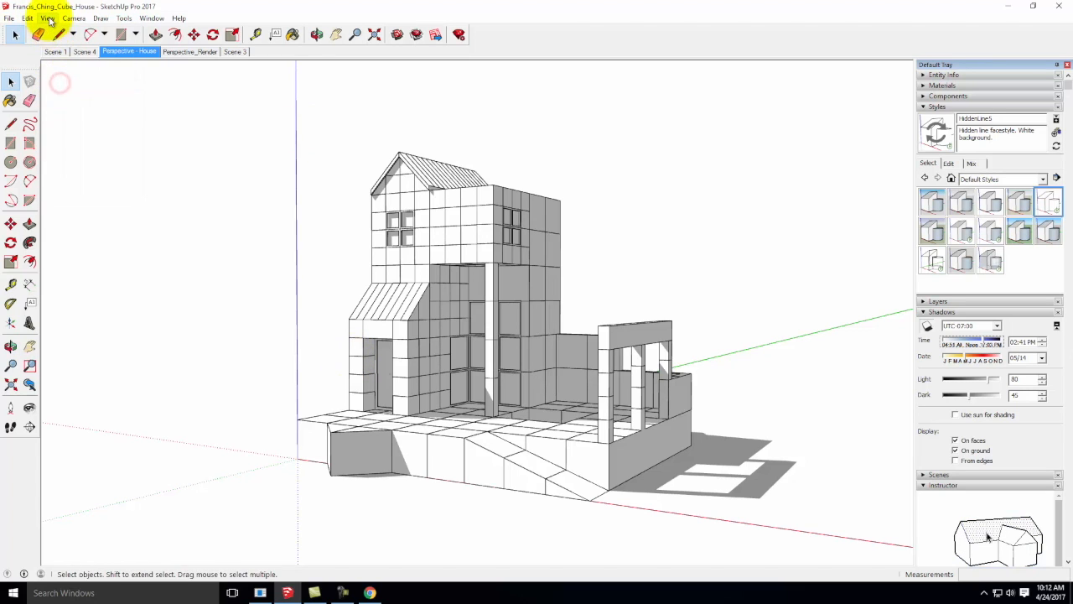
left_click(46, 18)
left_click(57, 96)
left_click(47, 18)
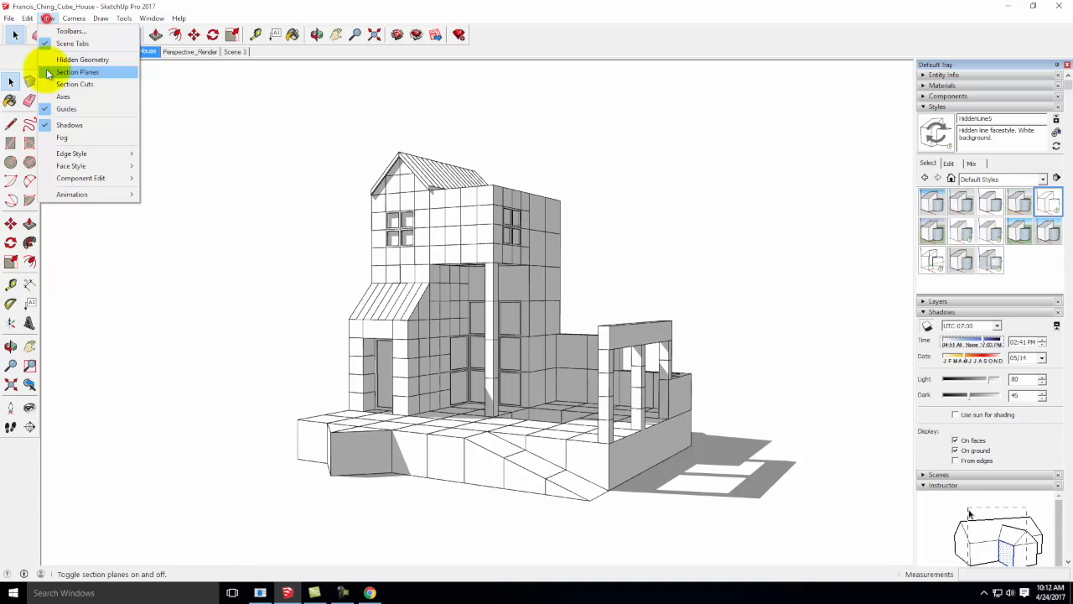
left_click(52, 109)
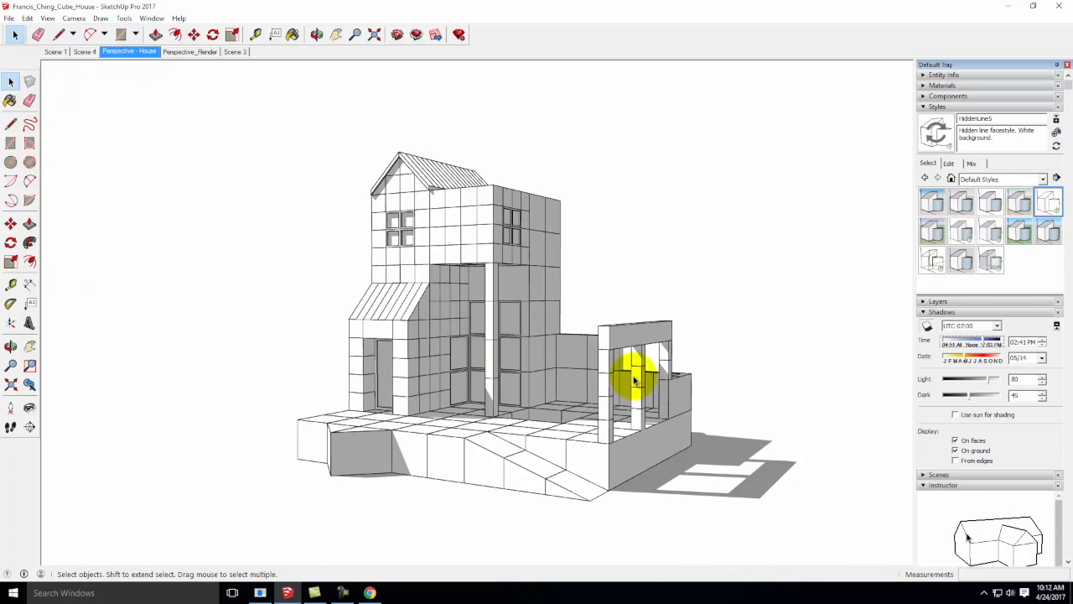
Turn off edges in the HiddenLine style's edge settings, keeping profiles off, to isolate the cube house's shadows
left_click(951, 164)
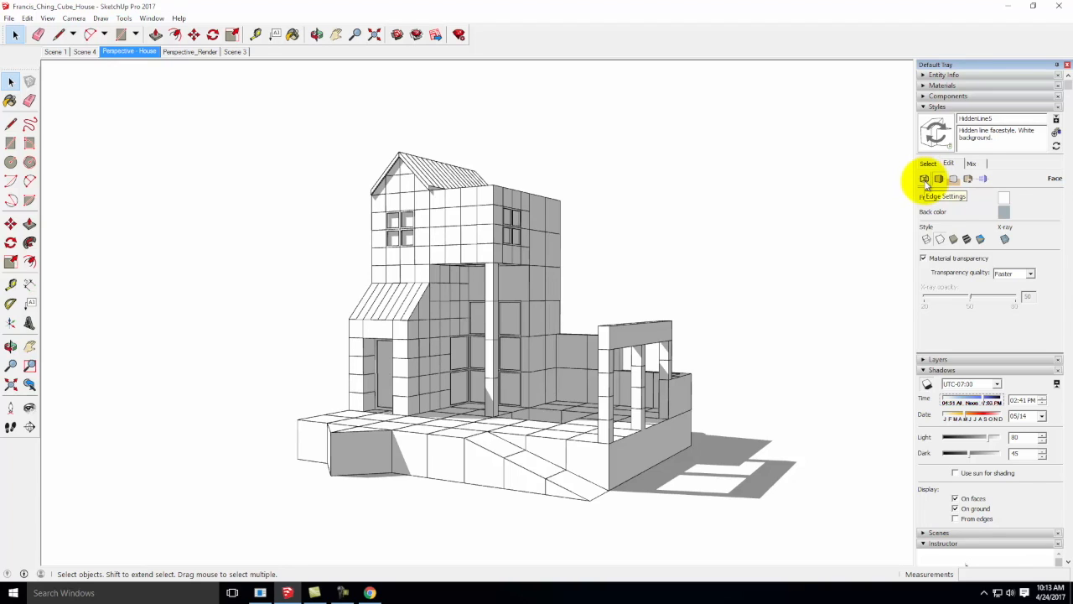
left_click(925, 179)
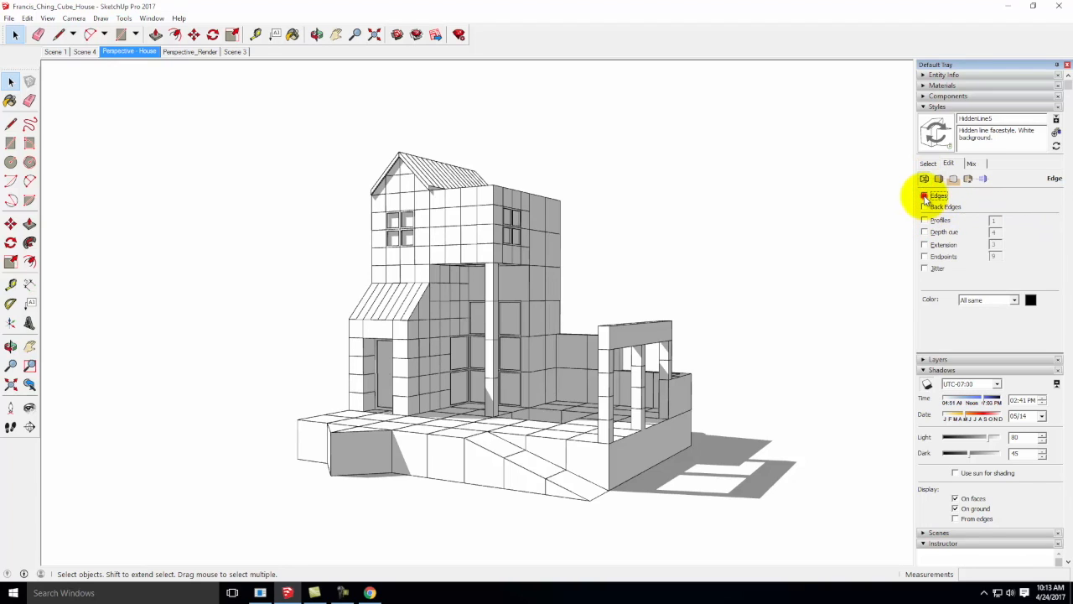
left_click(924, 196)
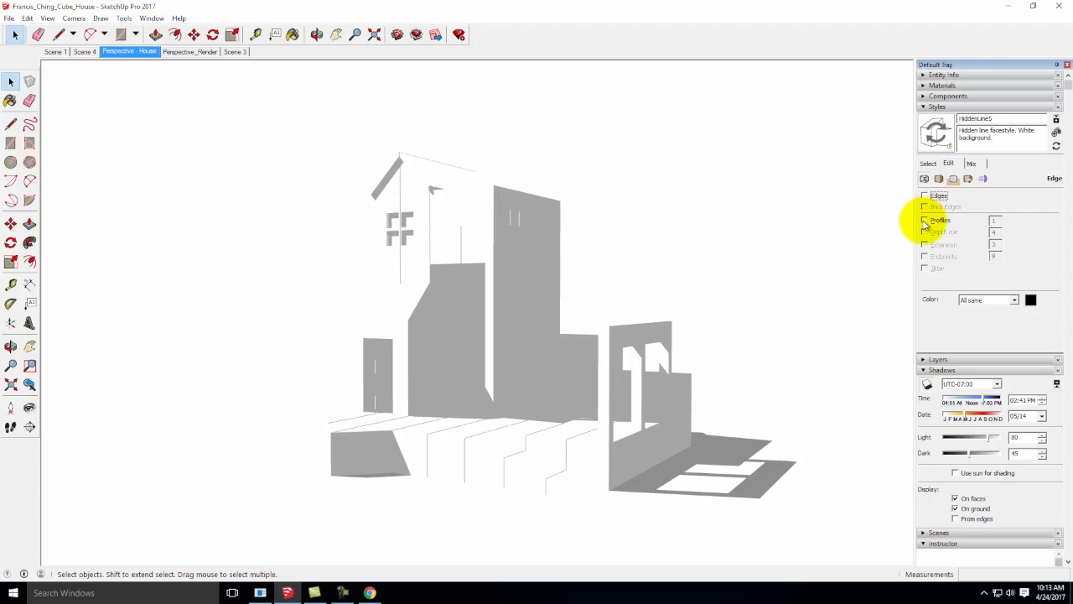
left_click(924, 221)
left_click(924, 220)
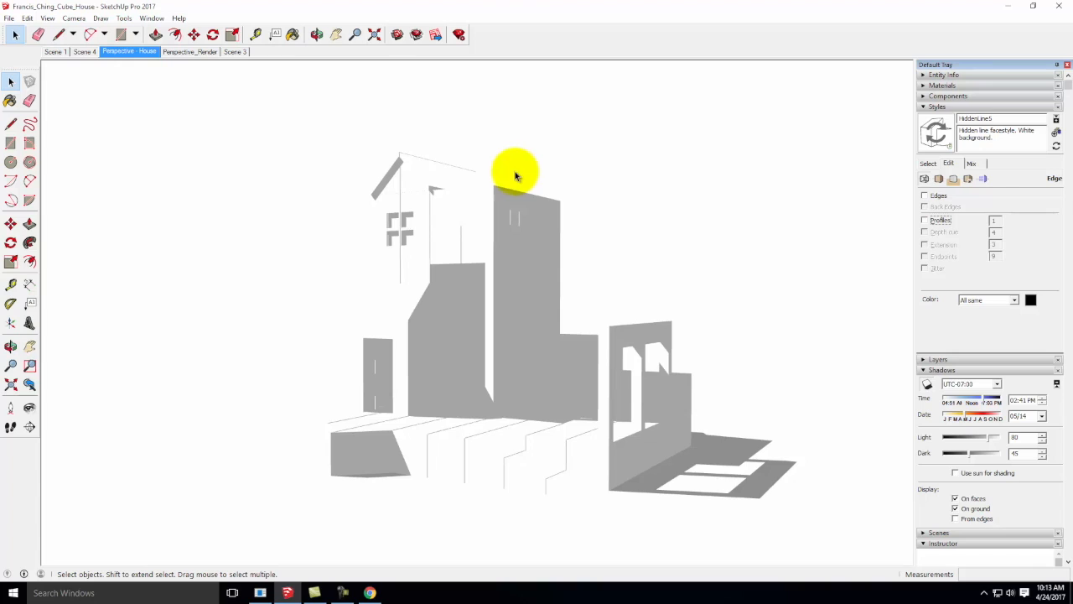
Export the shadow-only view as a 2D JPEG graphic named Francis_Ching_Cube_House_shadows
left_click(8, 19)
mouse_move(48, 177)
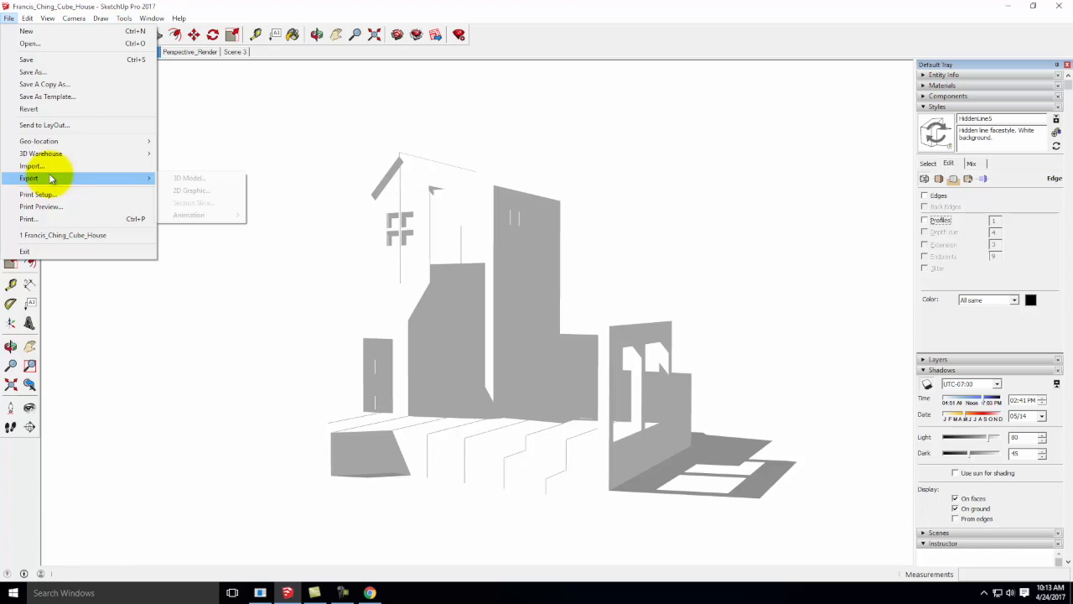
left_click(172, 187)
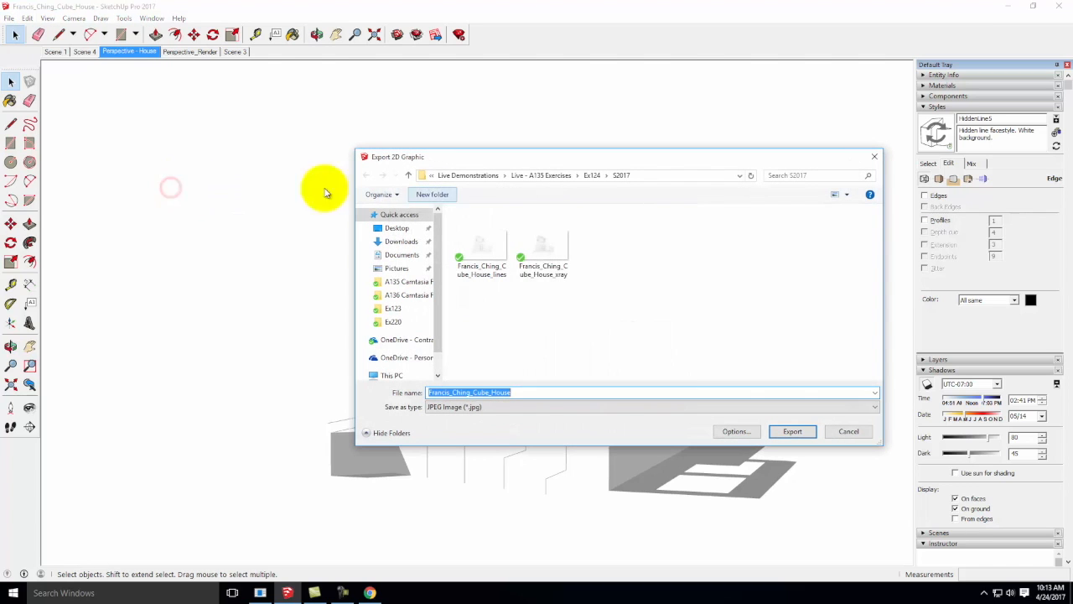
left_click(552, 249)
double_click(546, 389)
left_click(540, 390)
key("BackSpace")
key("BackSpace")
key("BackSpace")
key("BackSpace")
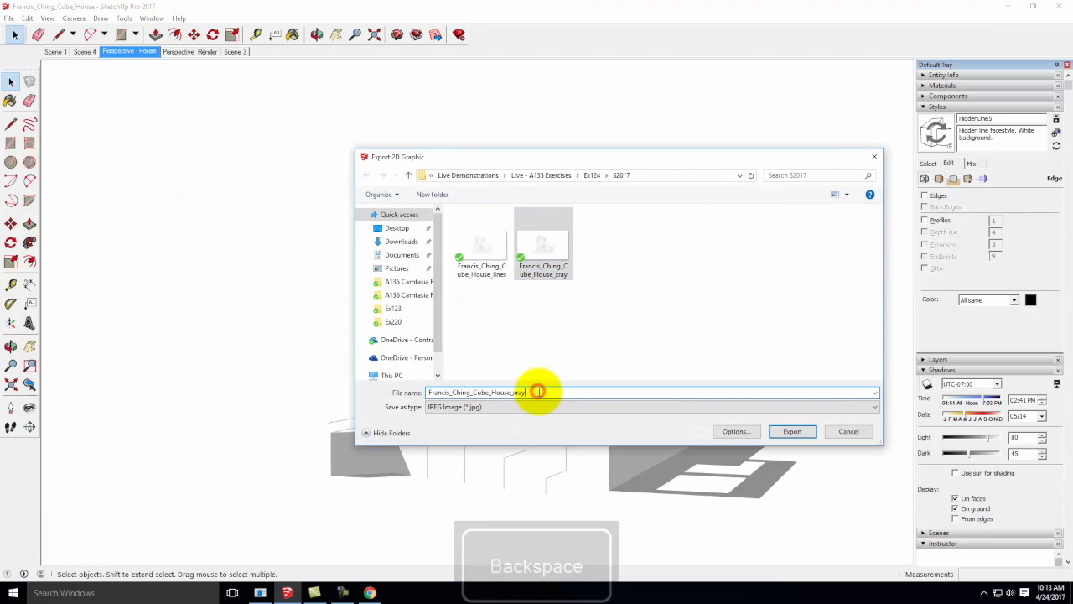
type("shadows")
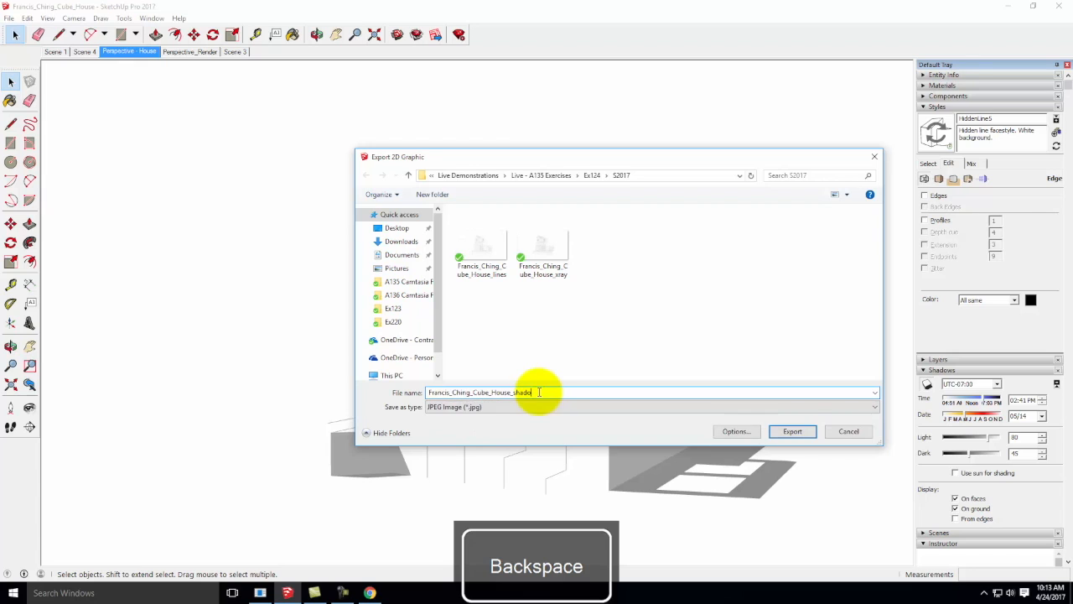
left_click(791, 432)
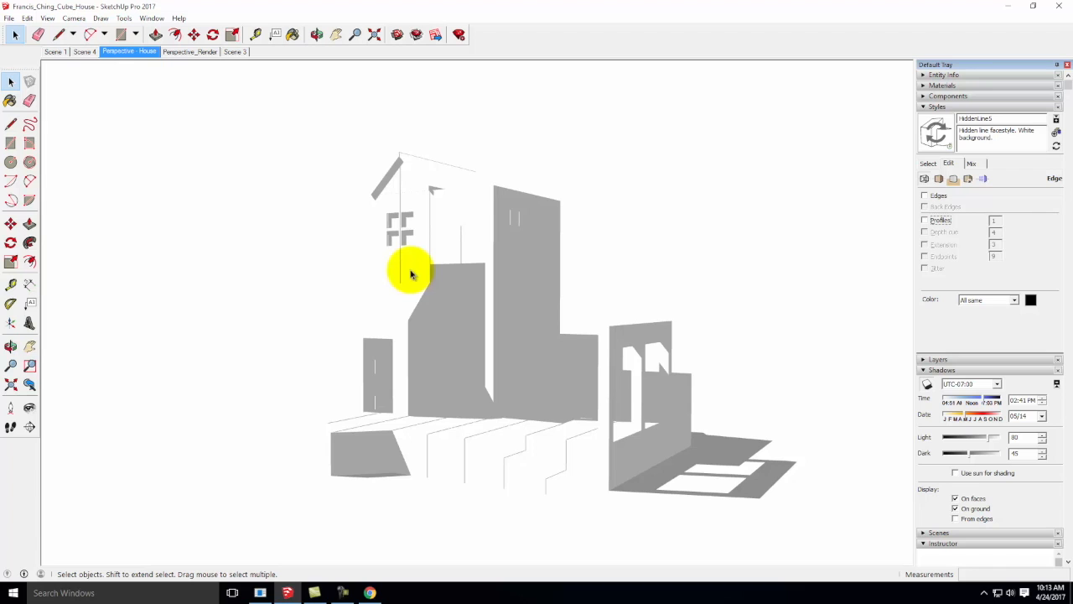
Switch to Chrome, read the tutorial's instructions for the pen style export, and return to SketchUp
left_click(370, 592)
scroll(450, 392, "down", 3)
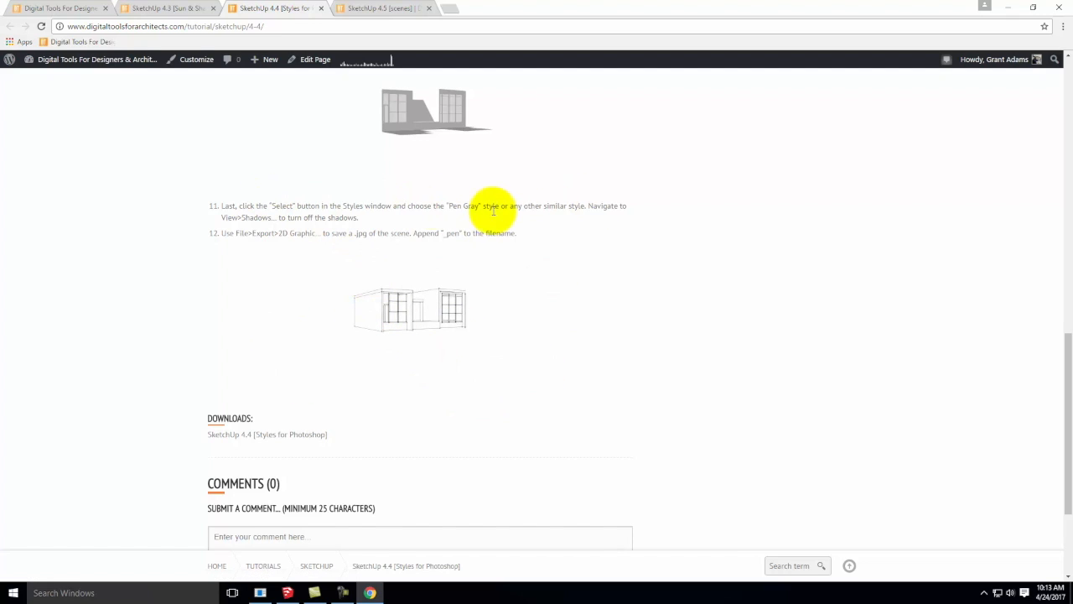
left_click_drag(441, 203, 479, 215)
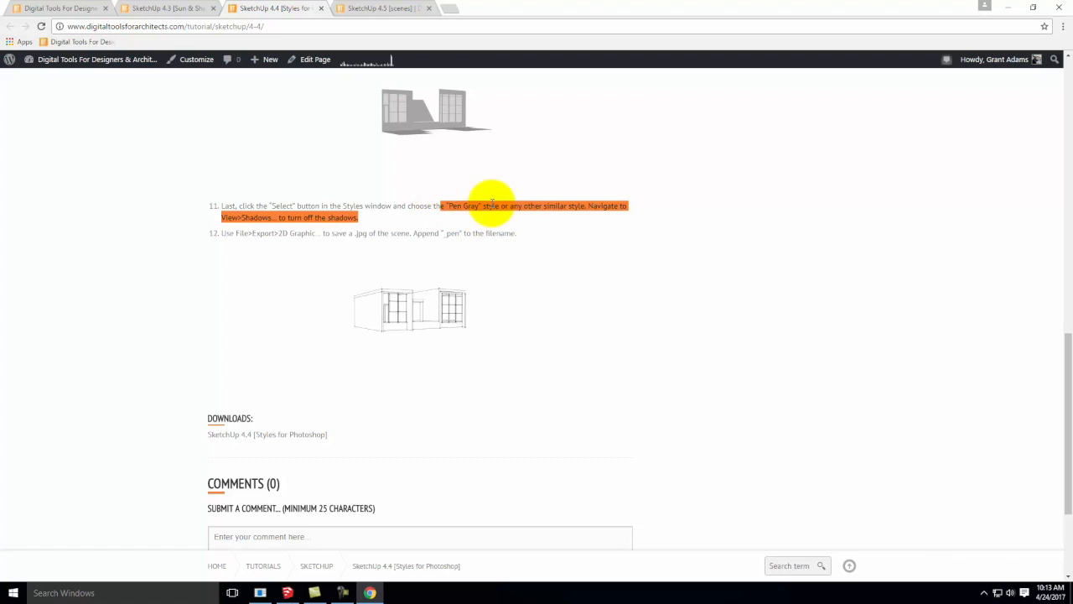
left_click(491, 204)
mouse_move(371, 592)
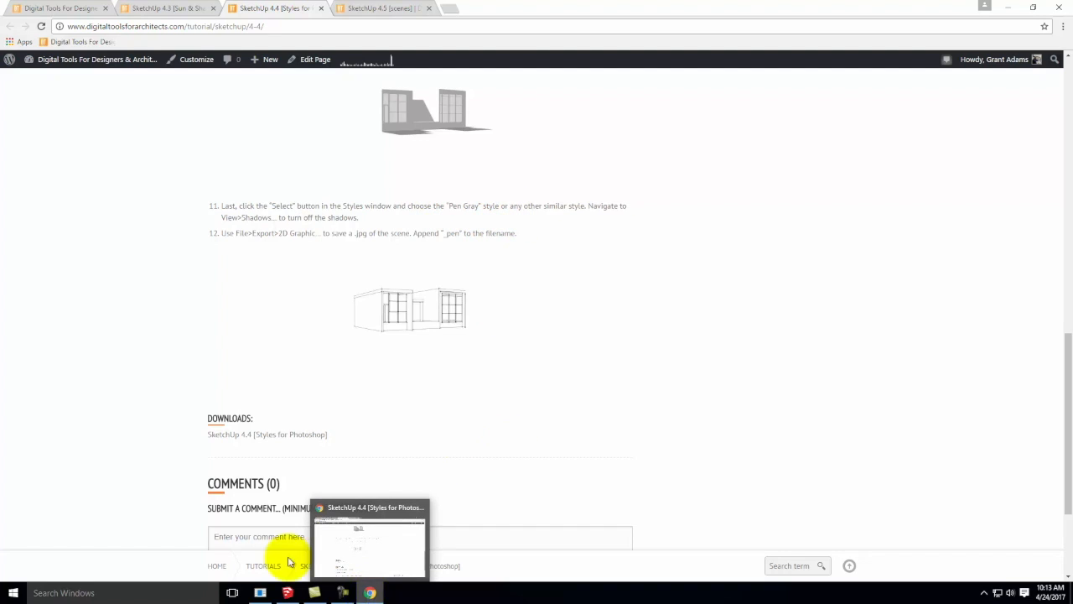
mouse_move(288, 593)
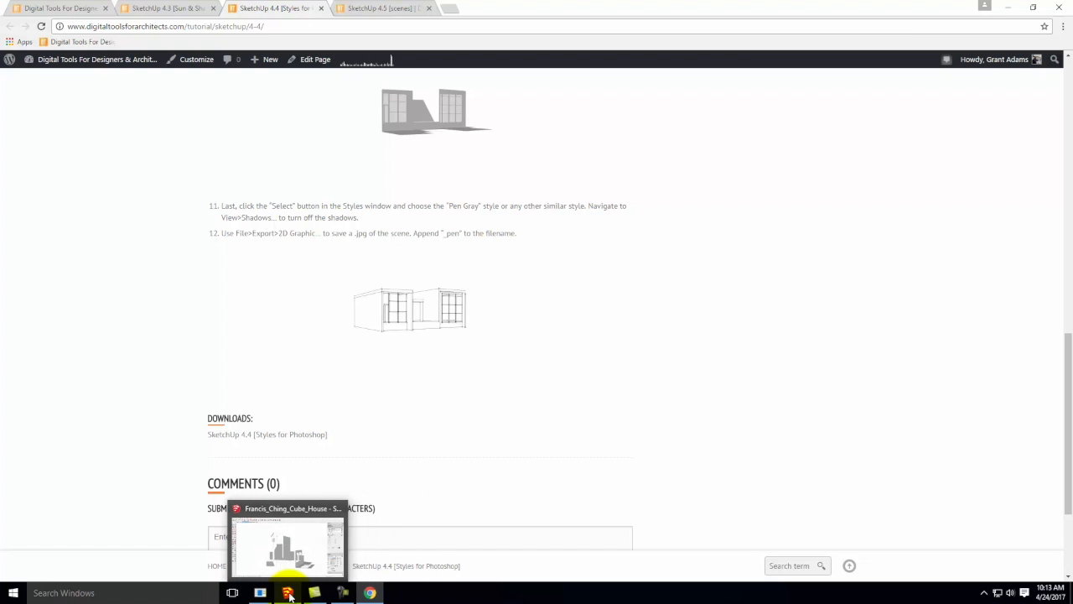
left_click(287, 593)
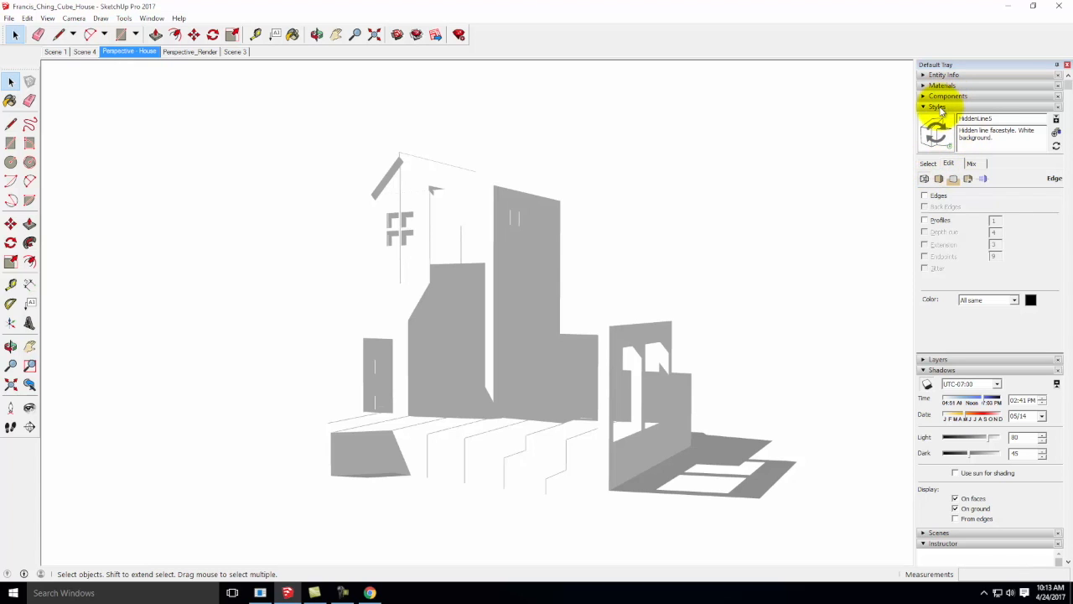
Open the Sketchy Edges style collection and try Airbrush with Endpoints, Cross Stitch and Dry Erase Marker on the house
left_click(928, 164)
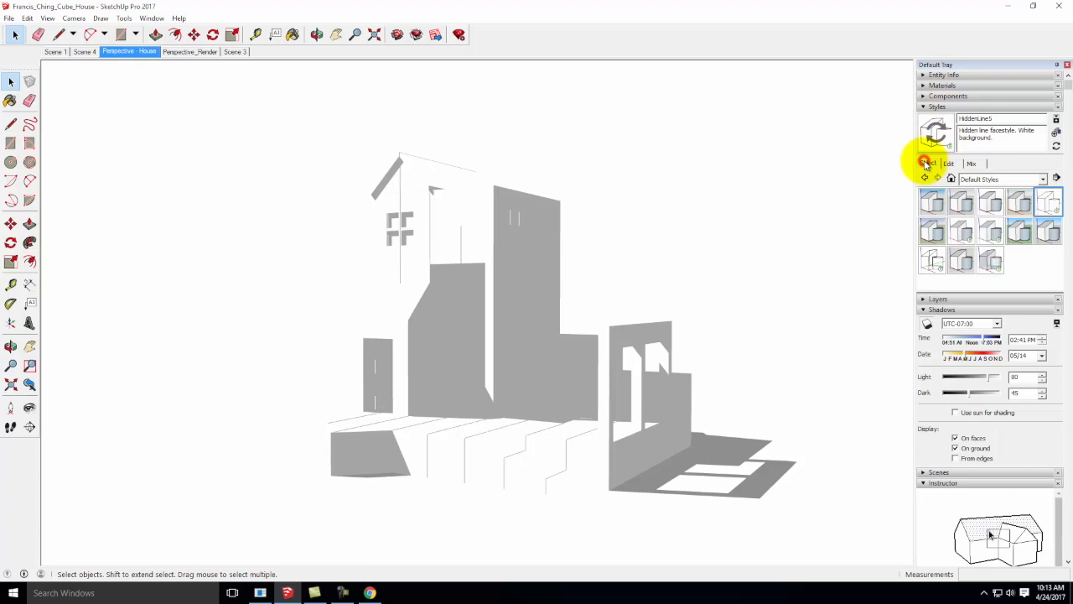
left_click(1007, 179)
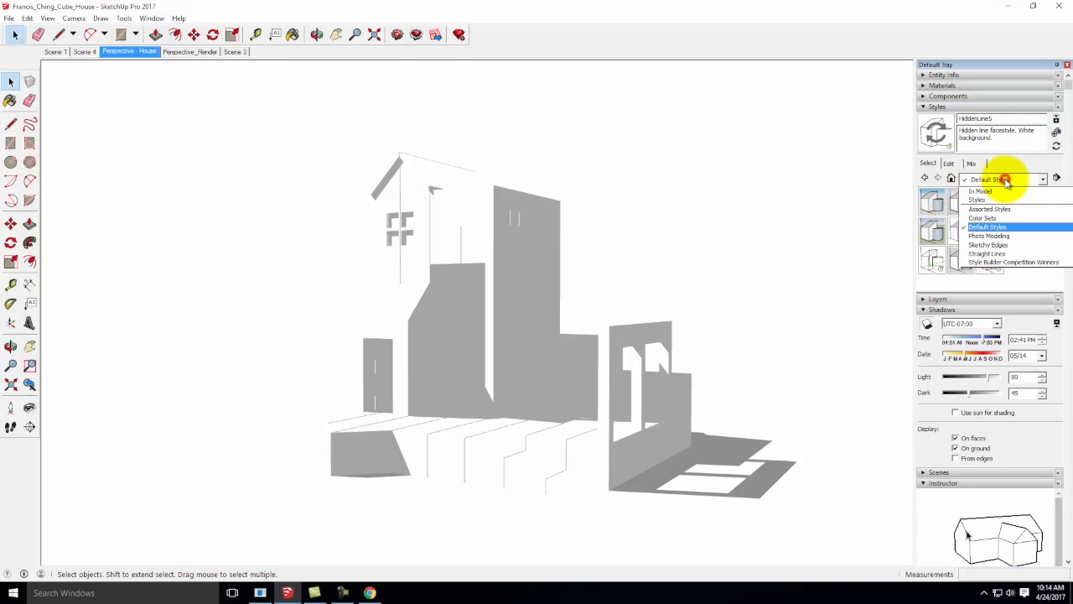
left_click(1004, 246)
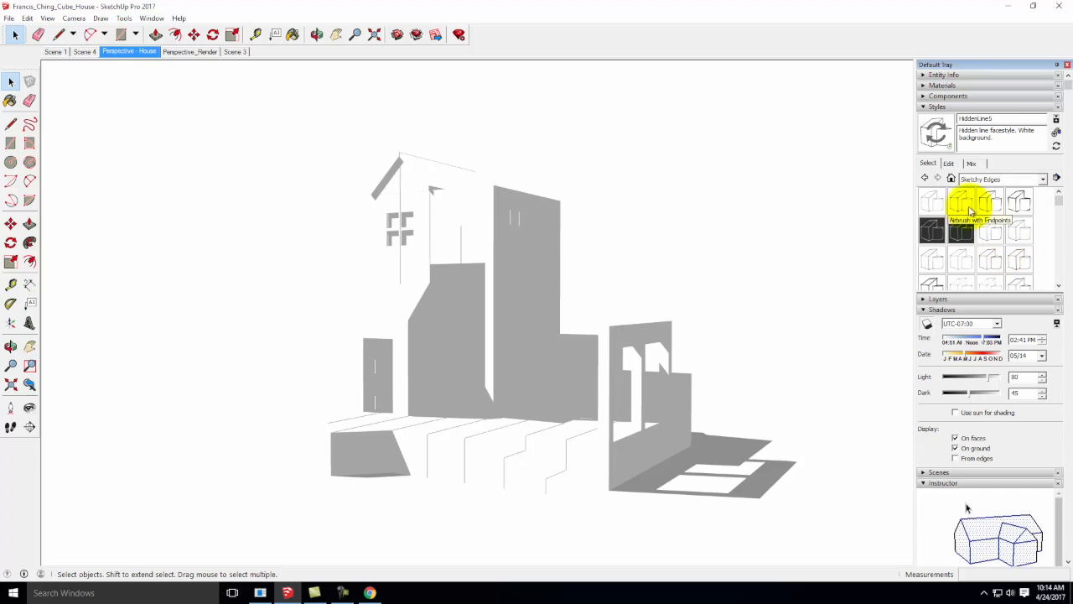
left_click(965, 207)
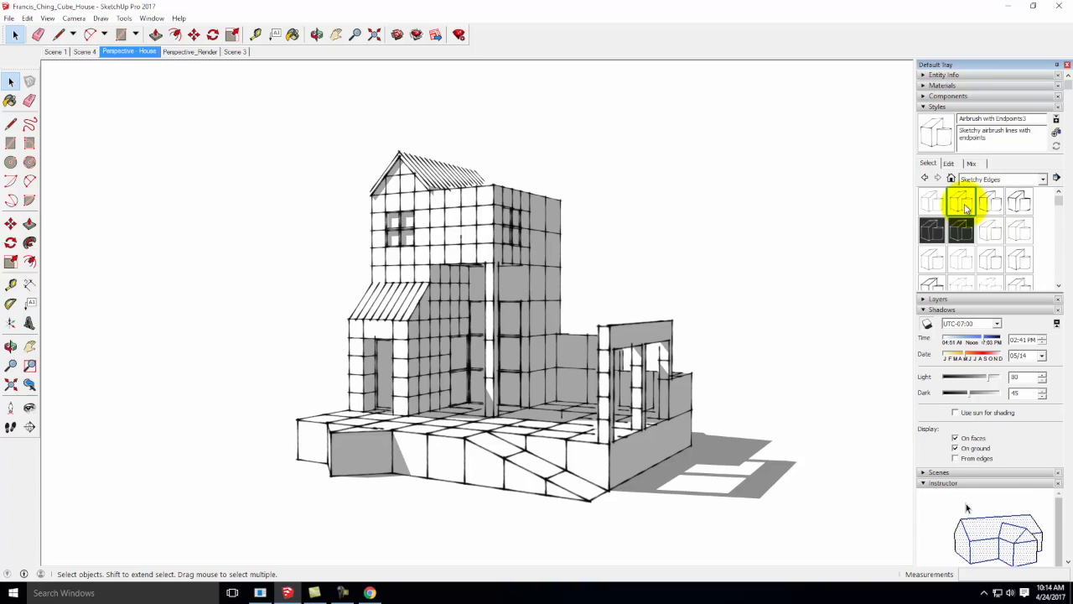
left_click(994, 261)
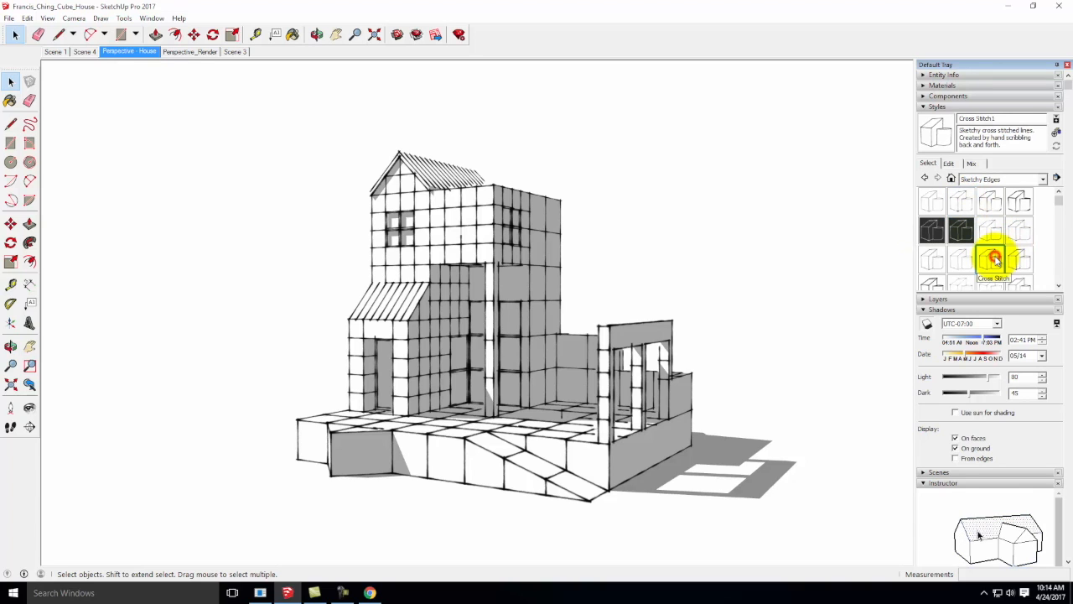
left_click(1020, 264)
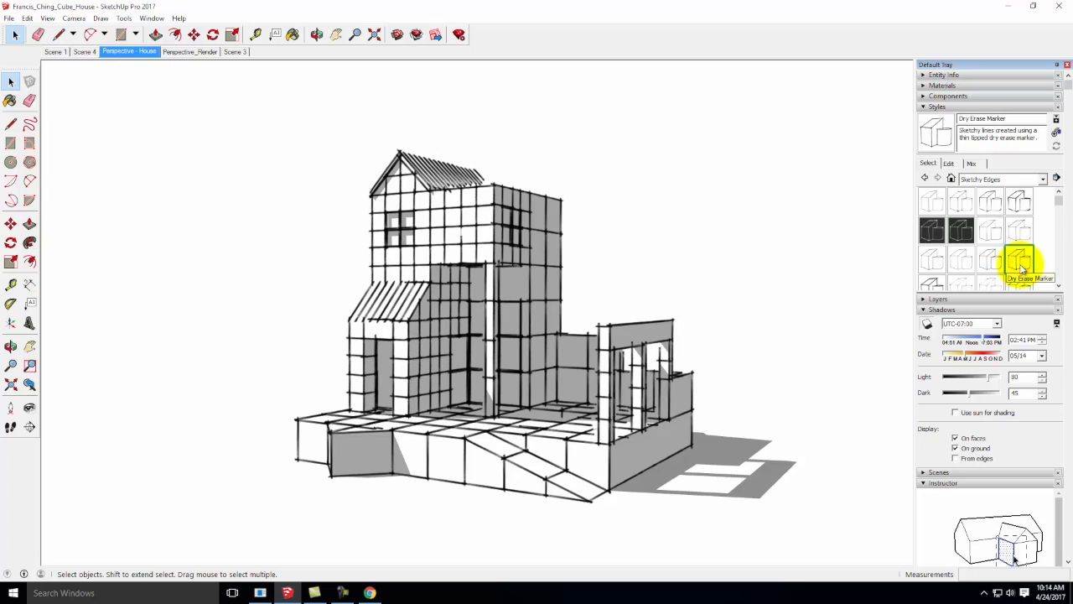
Try the Marker Wide and Pen Curved sketchy styles, and settle on Pen Grey for the house
left_click_drag(1057, 201, 1058, 227)
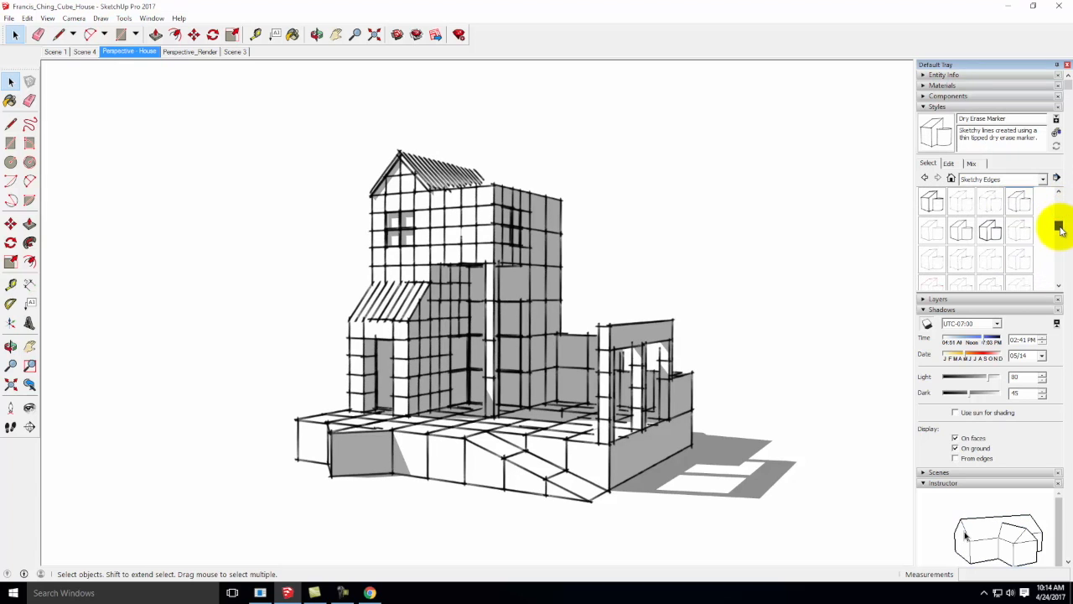
left_click(993, 235)
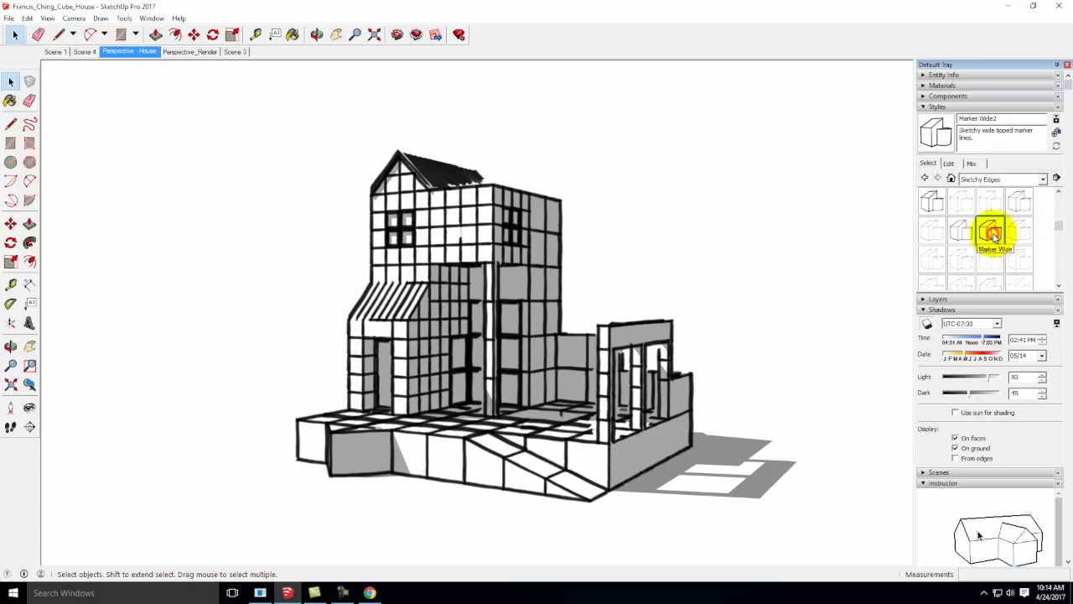
left_click(961, 266)
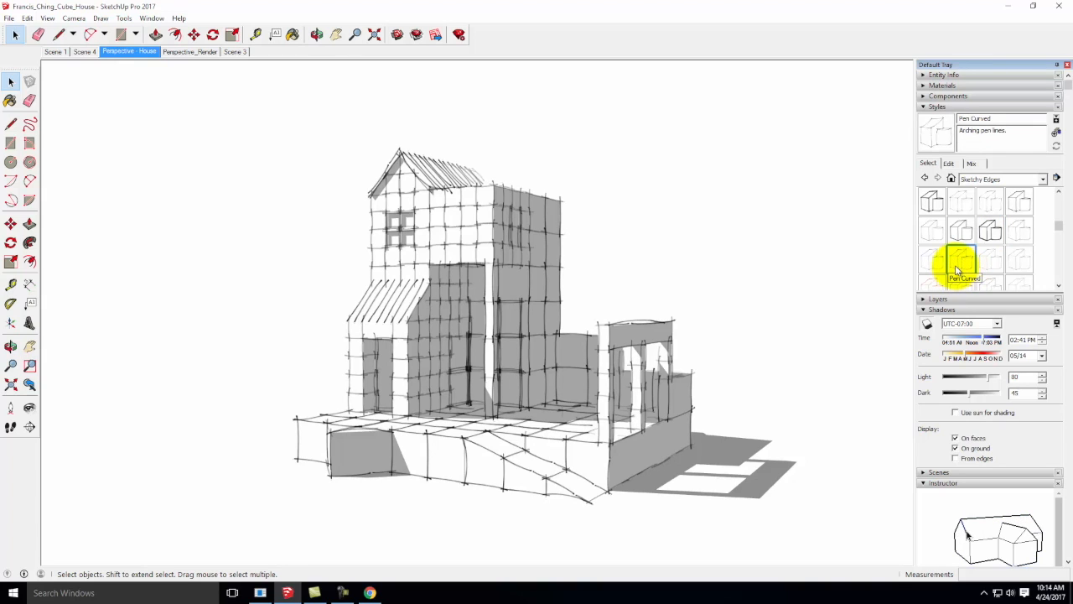
left_click(988, 261)
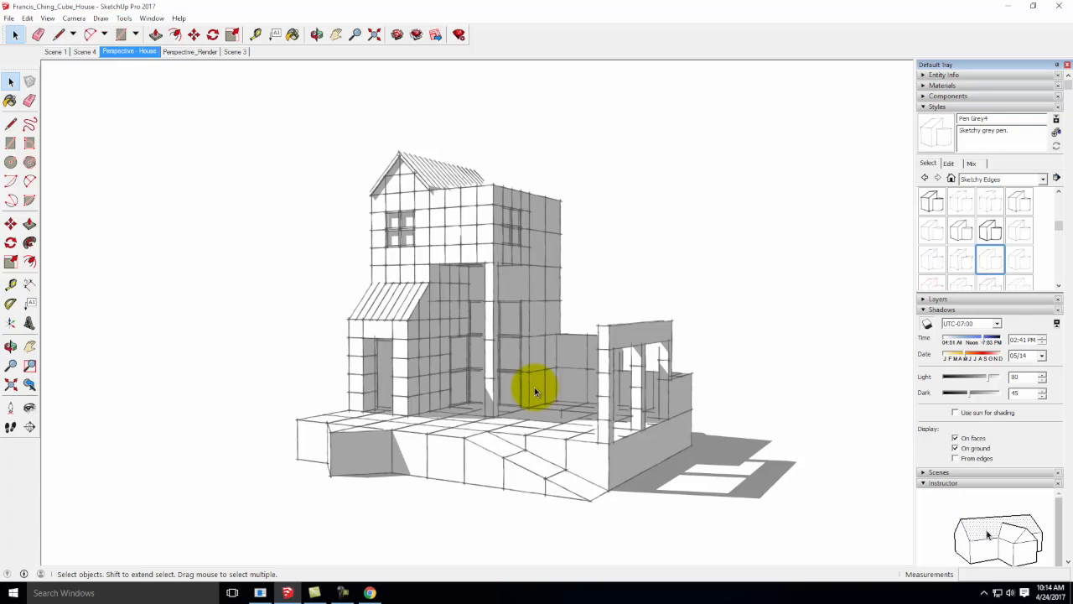
Turn off shadows, guides, section cuts and section planes in the Pen Grey view
left_click(46, 18)
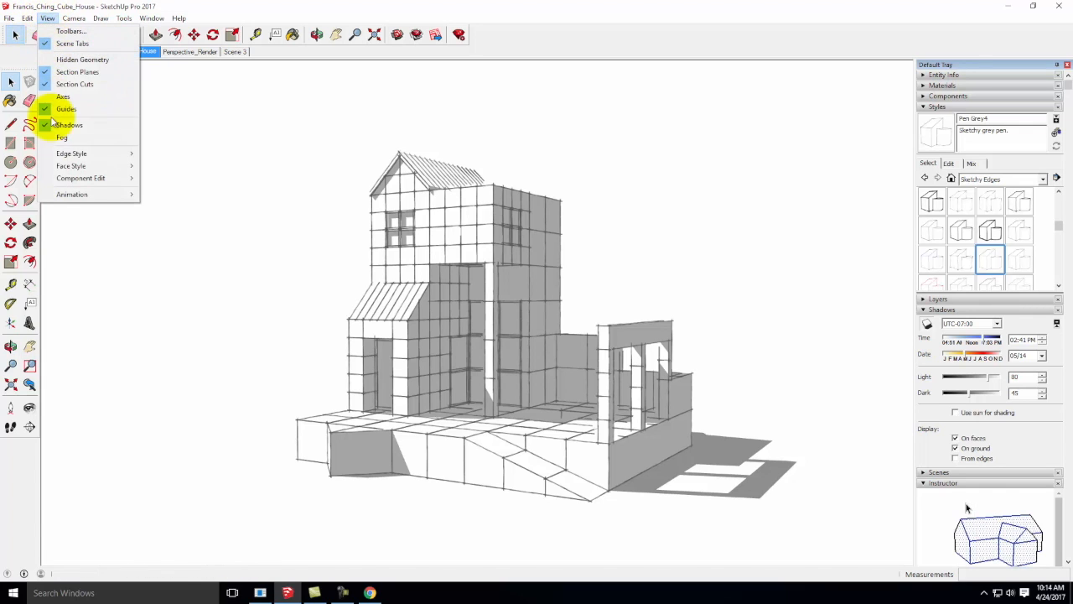
left_click(52, 124)
left_click(46, 18)
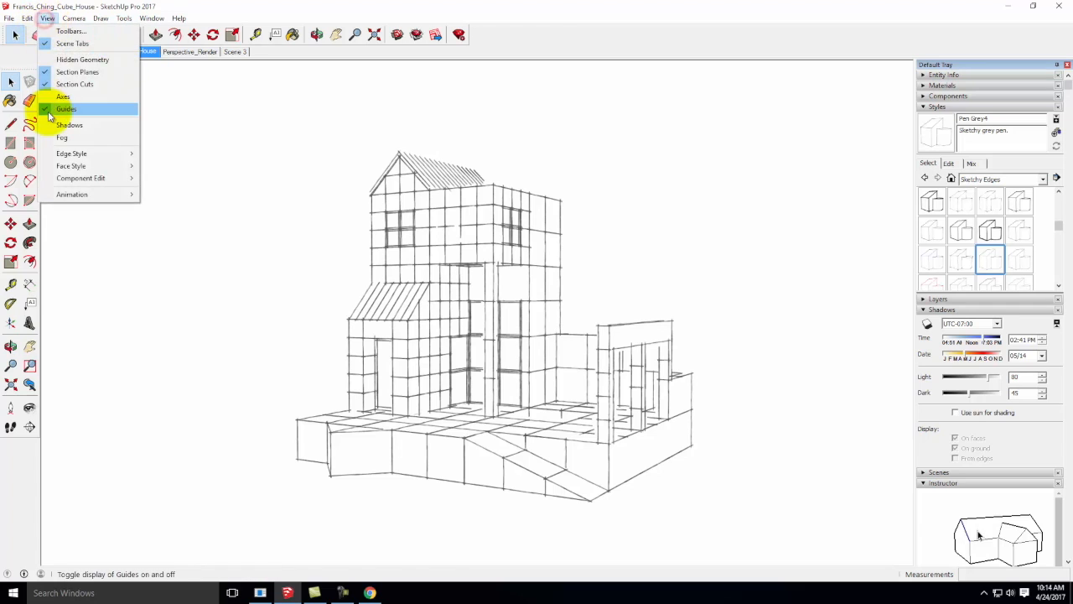
left_click(54, 109)
left_click(46, 17)
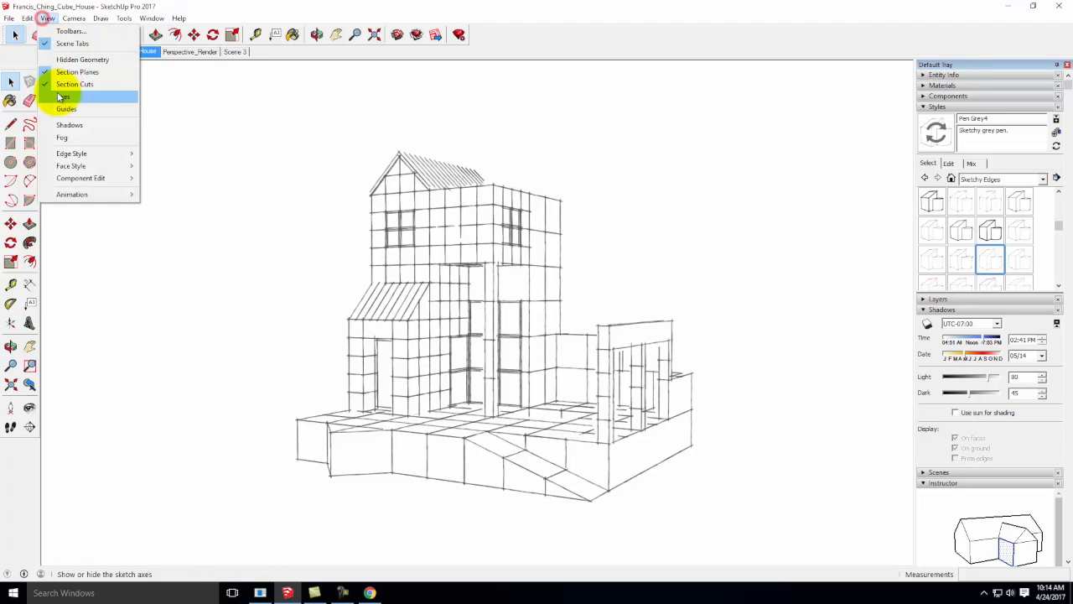
left_click(61, 83)
left_click(46, 18)
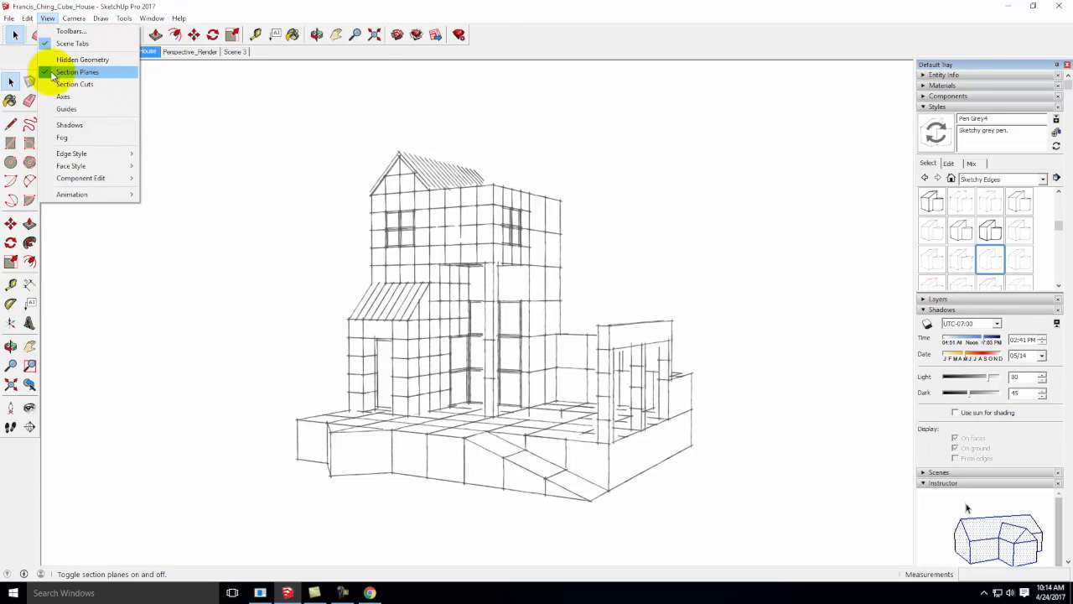
left_click(51, 72)
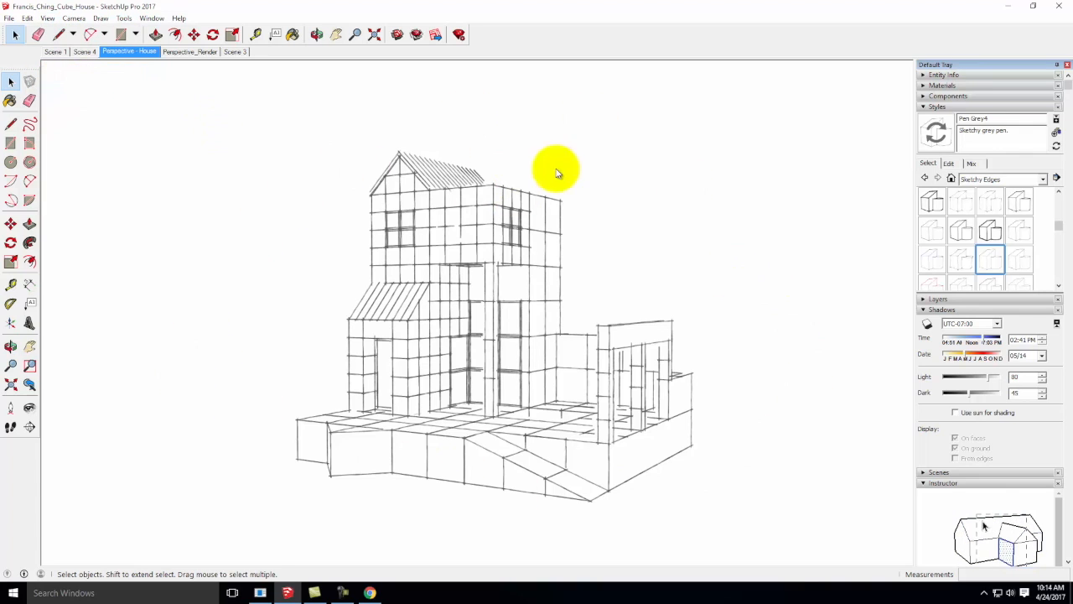
Export the Pen Grey view as a 2D JPEG graphic named Francis_Ching_Cube_House_pengray
left_click(10, 17)
mouse_move(53, 176)
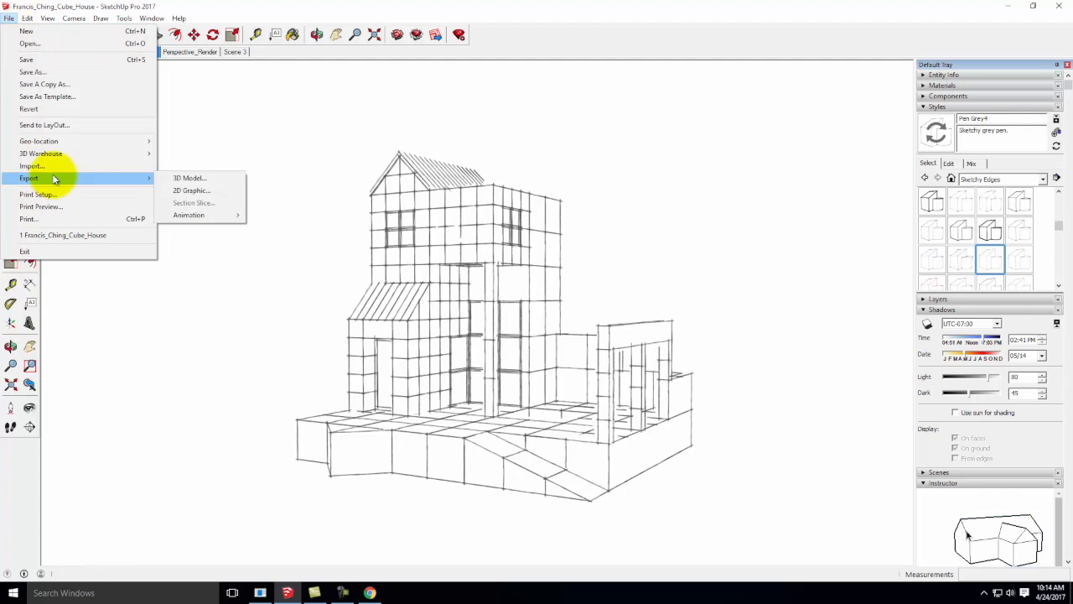
left_click(203, 191)
left_click(611, 253)
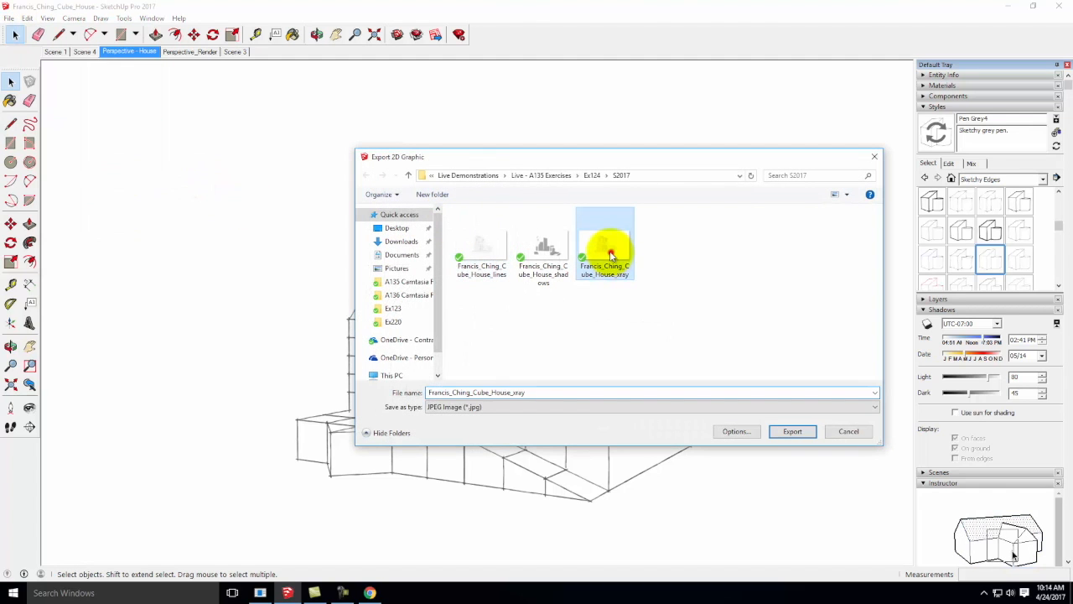
left_click(536, 392)
key("BackSpace")
key("BackSpace")
key("BackSpace")
key("BackSpace")
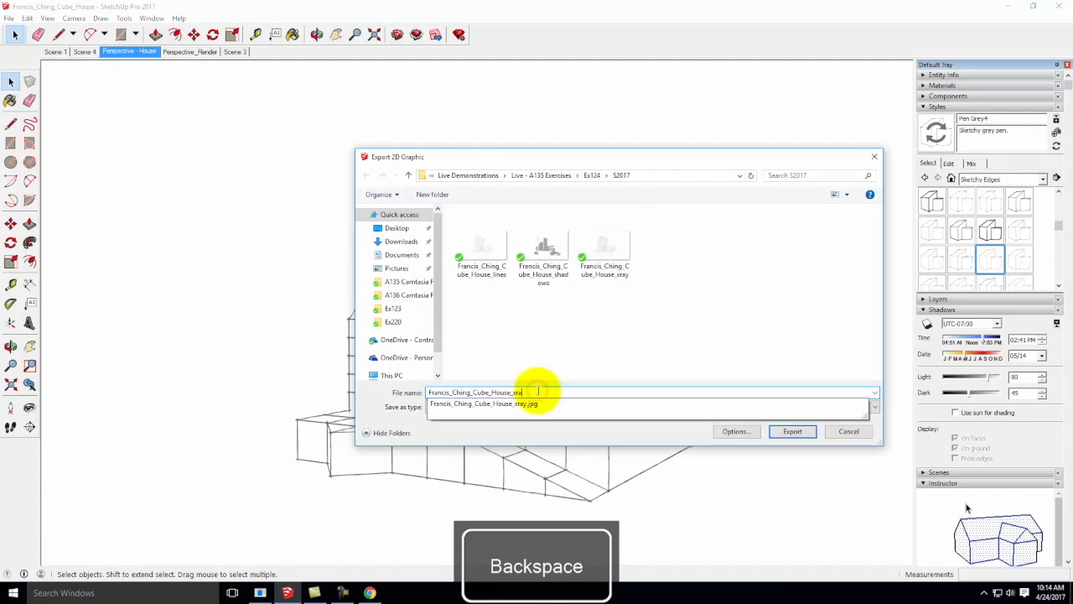
type("pengray")
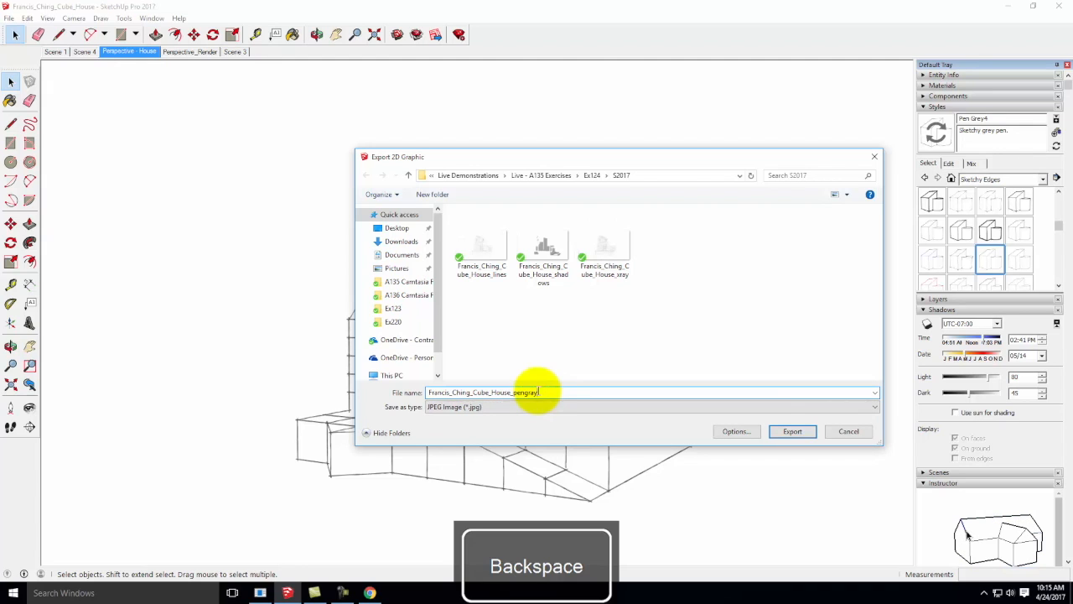
left_click(792, 433)
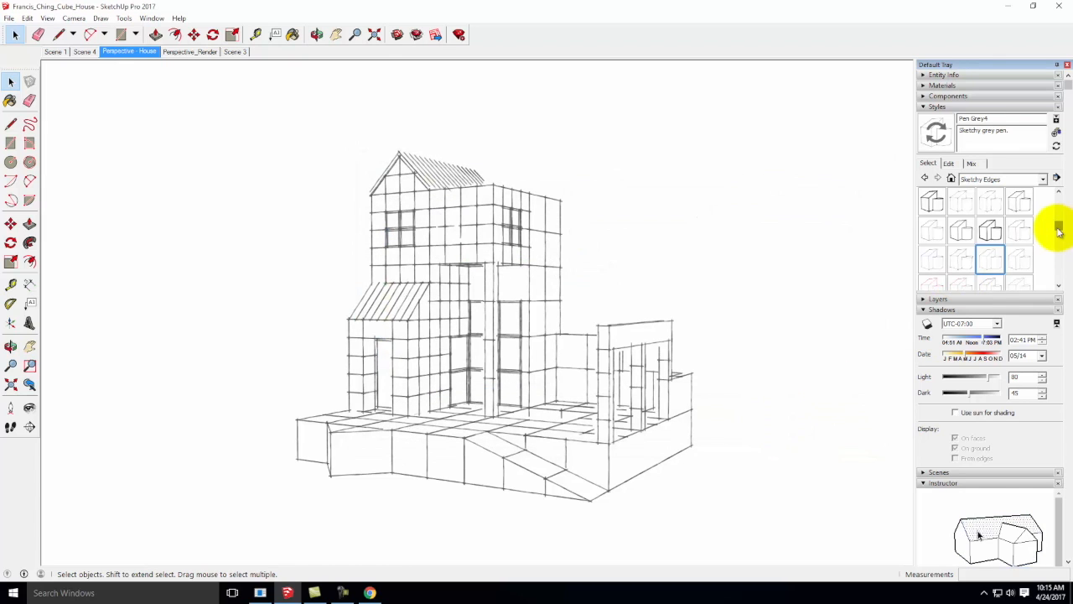
Apply the Airbrush with Endpoints style from Sketchy Edges to the shadowless house view
left_click_drag(1057, 228, 1057, 194)
left_click(964, 201)
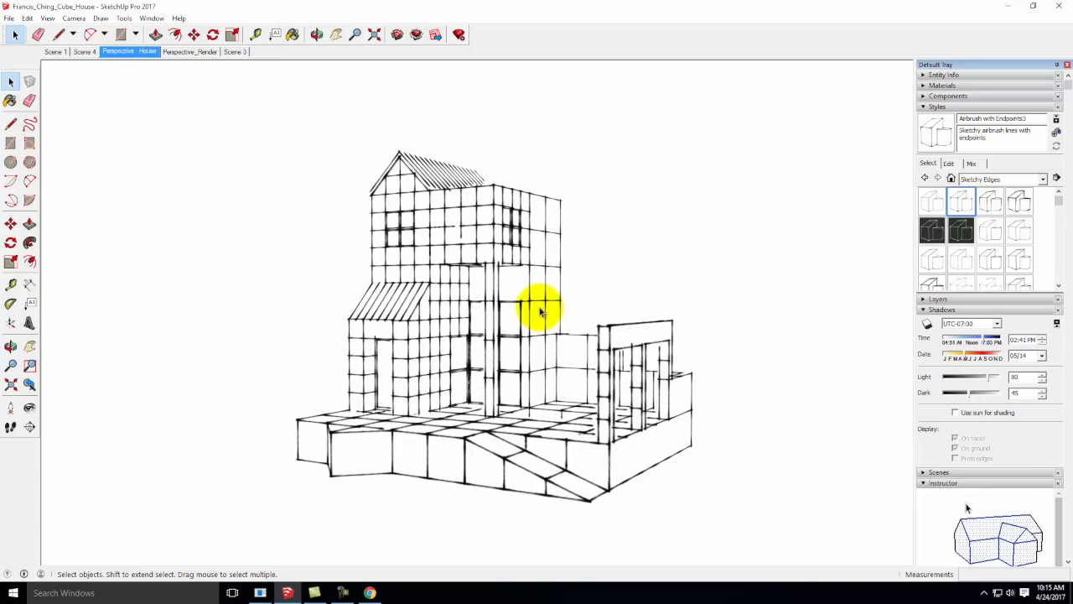
Export the airbrush view as a 2D JPEG graphic named Francis_Ching_Cube_House_airbrush in the S2017 folder
left_click(9, 18)
mouse_move(25, 177)
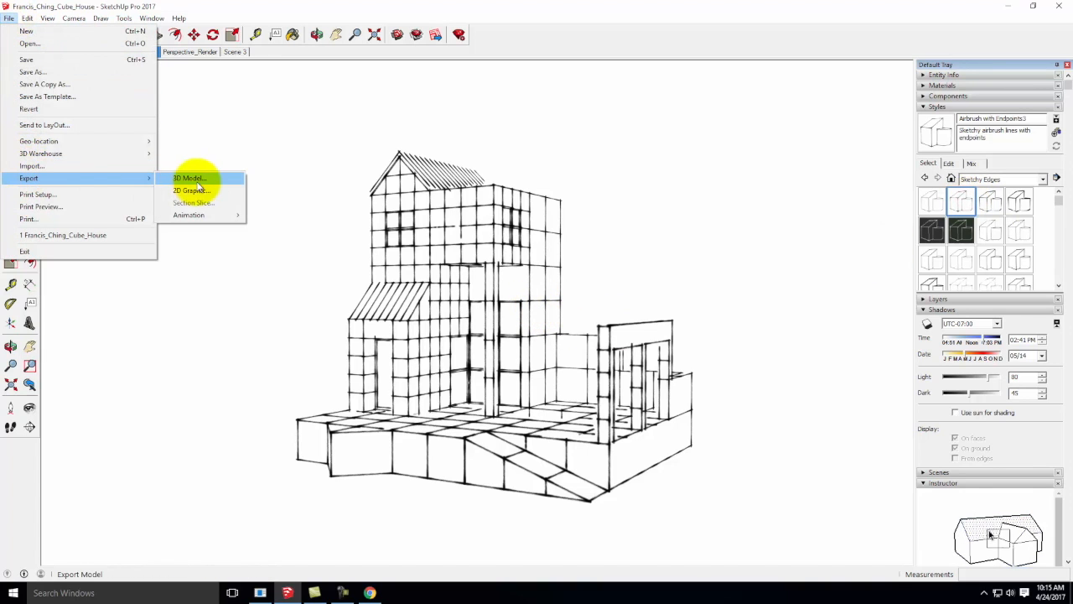
left_click(198, 193)
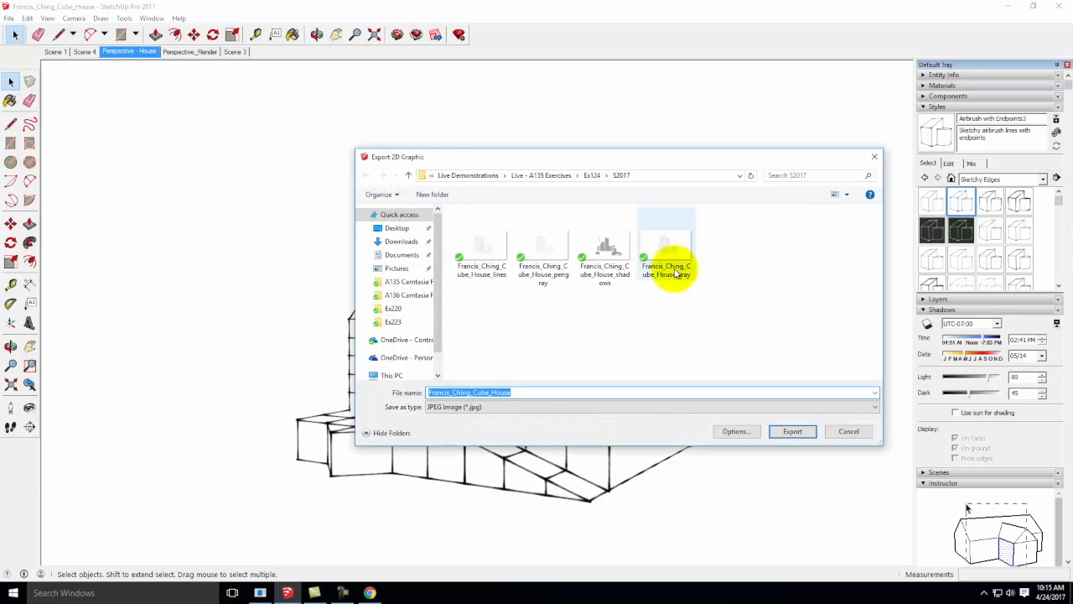
left_click(663, 250)
double_click(530, 392)
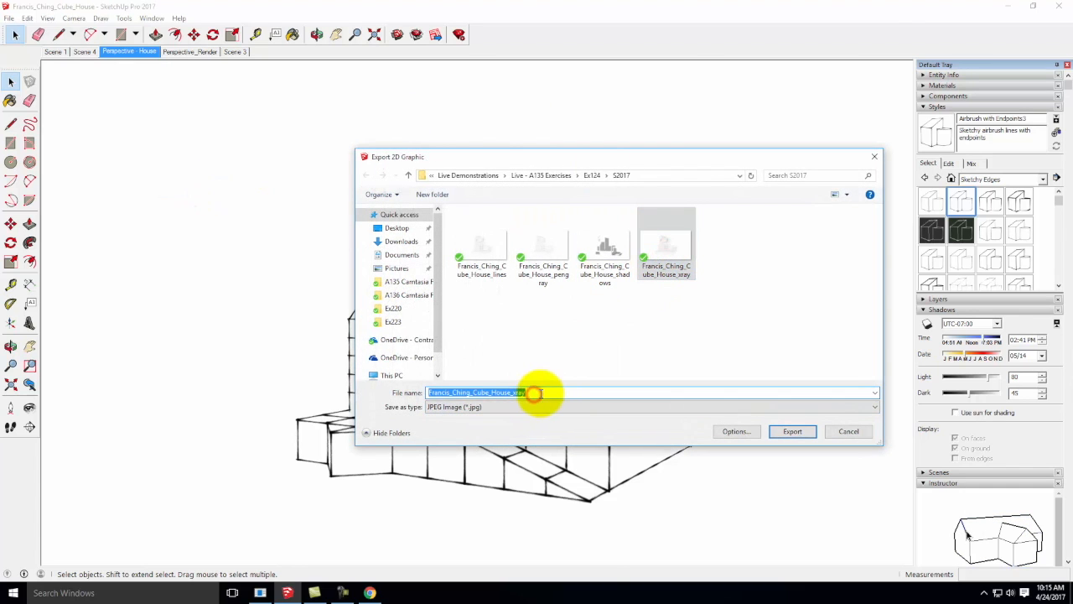
left_click(541, 392)
key("BackSpace")
key("BackSpace")
key("BackSpace")
key("BackSpace")
key("BackSpace")
type("airbrush")
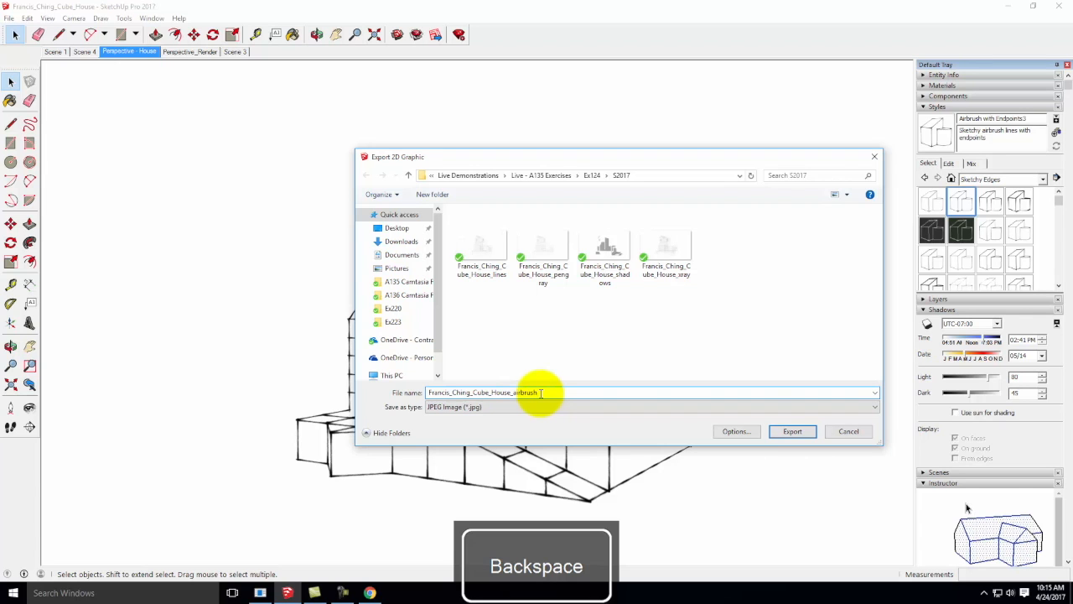
left_click(792, 431)
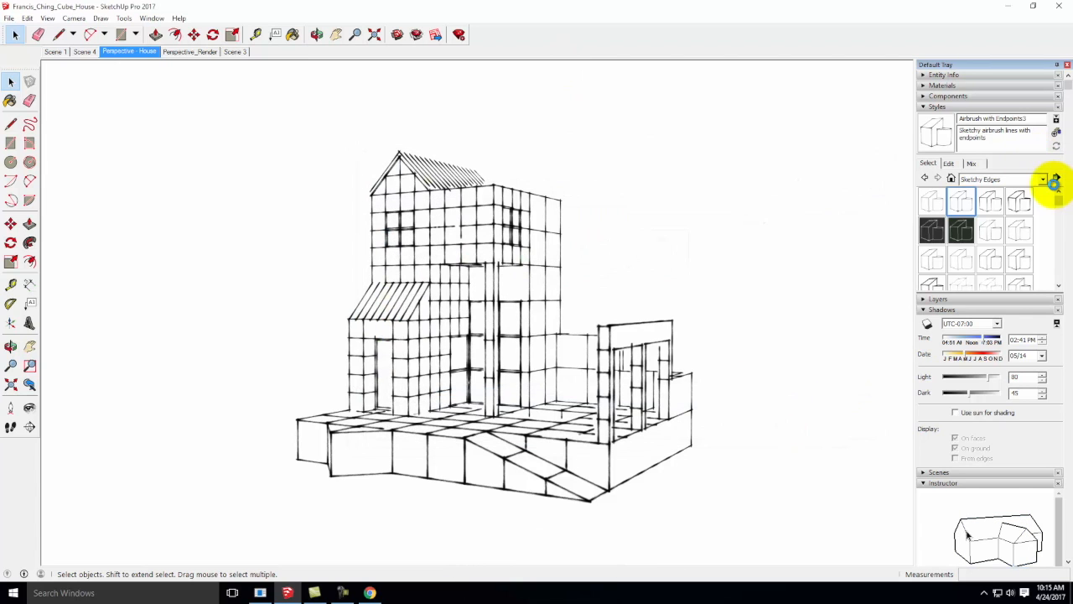
Apply the Watercolor style from the Sketchy Edges collection to the house view
left_click_drag(1060, 202, 1056, 271)
left_click(960, 228)
left_click(934, 228)
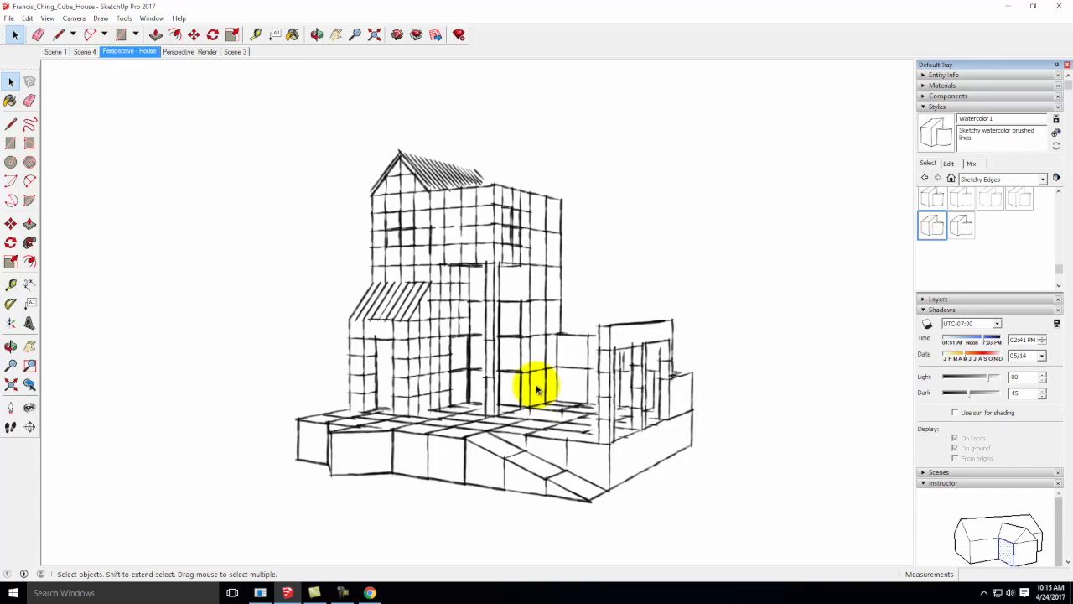
Export the watercolor view as a 2D JPEG graphic named Francis_Ching_Cube_House_watercolor in the S2017 folder
left_click(9, 18)
mouse_move(84, 177)
left_click(220, 192)
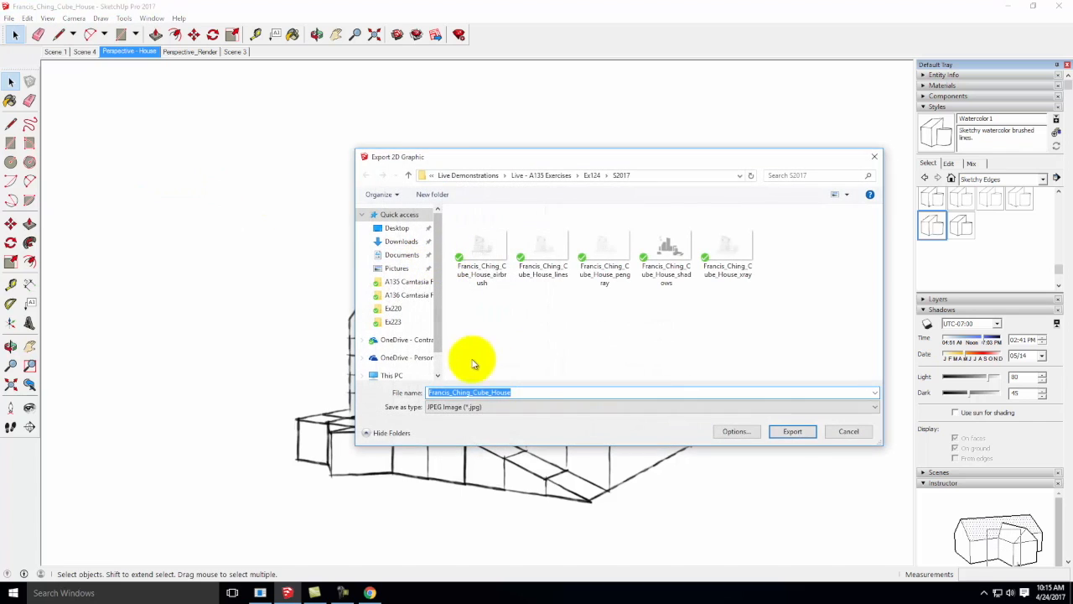
left_click(727, 248)
left_click(554, 395)
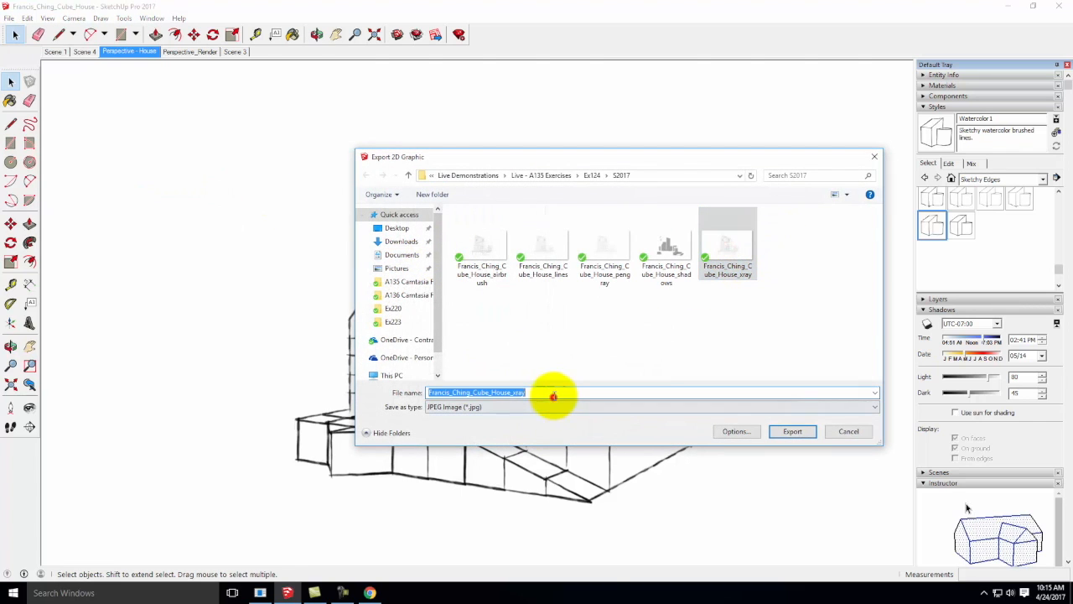
left_click(544, 390)
key("BackSpace")
key("BackSpace")
key("BackSpace")
key("BackSpace")
type("watercolor")
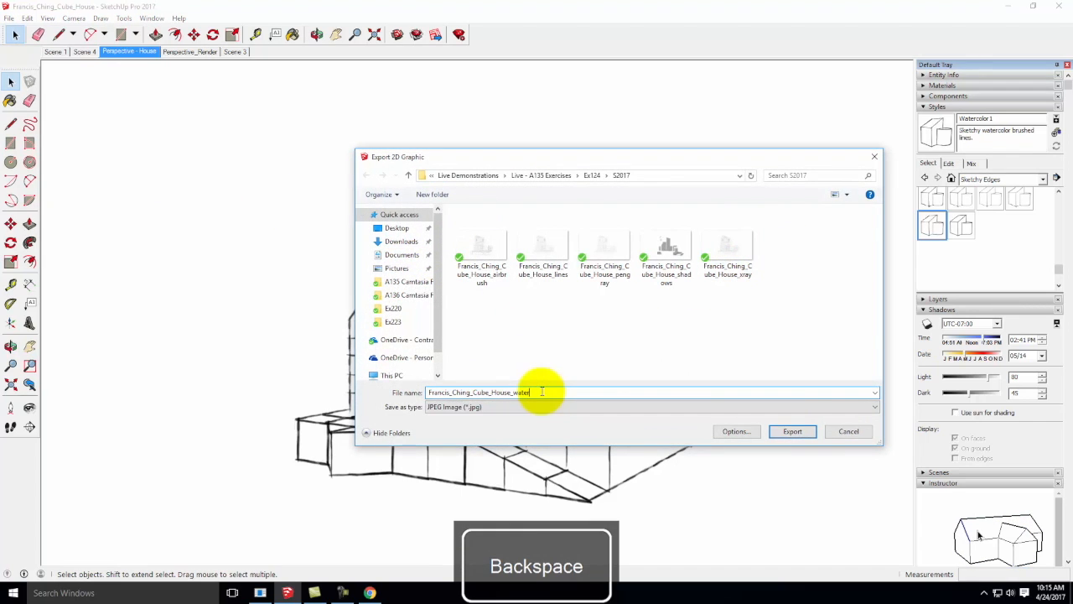
left_click(790, 431)
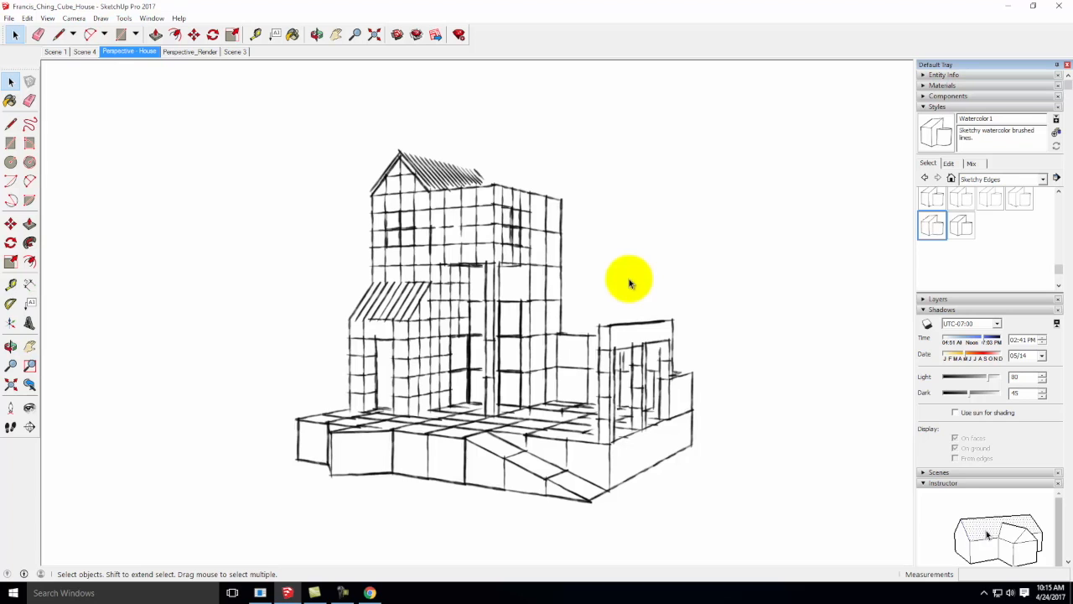
Minimise the SketchUp and browser windows and launch Adobe Photoshop
left_click(1008, 6)
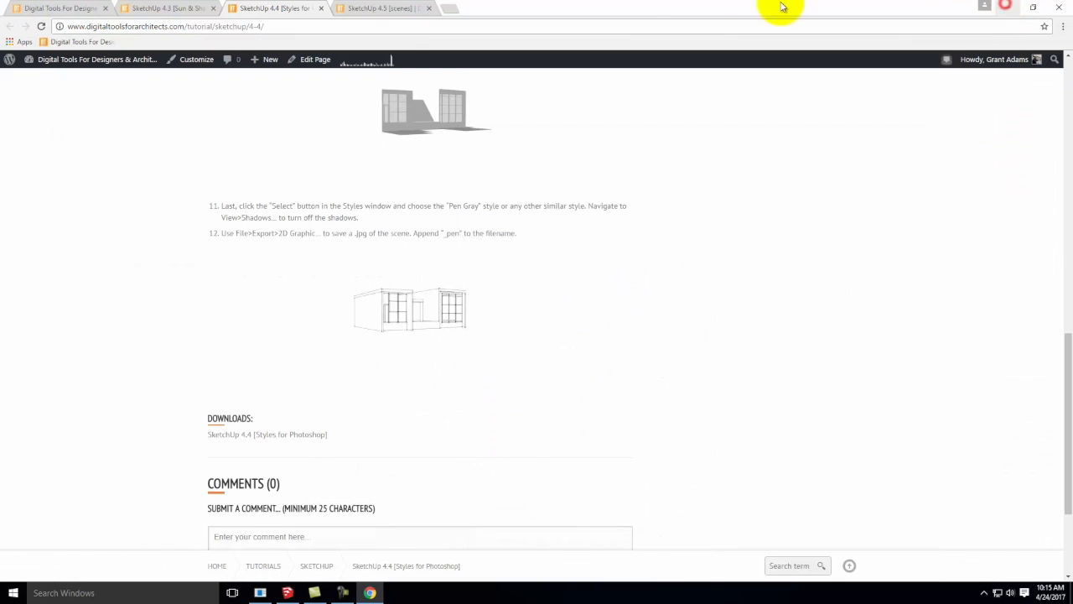
left_click(985, 7)
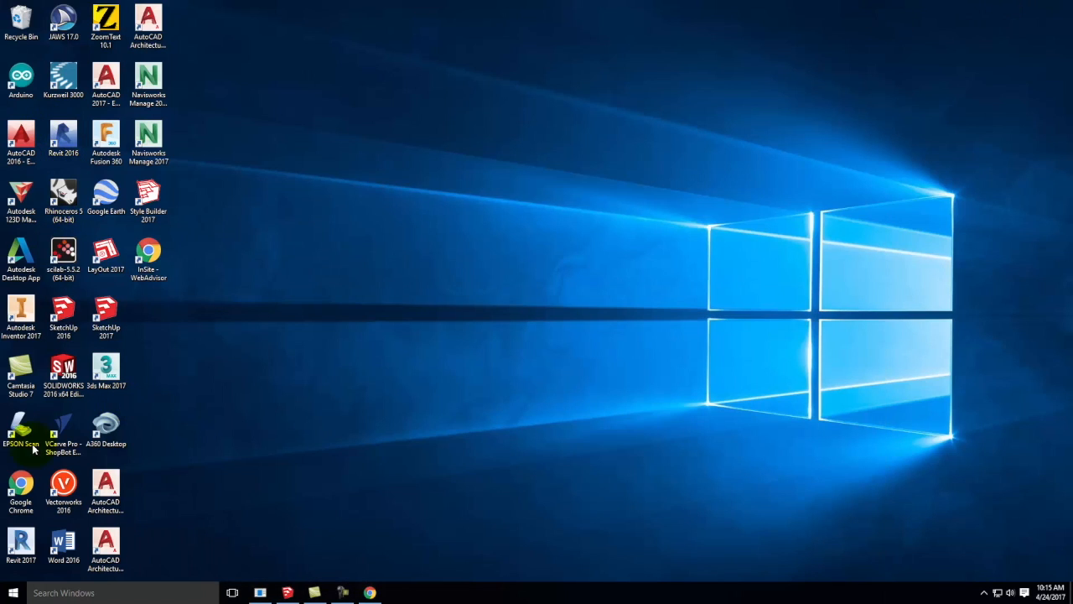
left_click(14, 598)
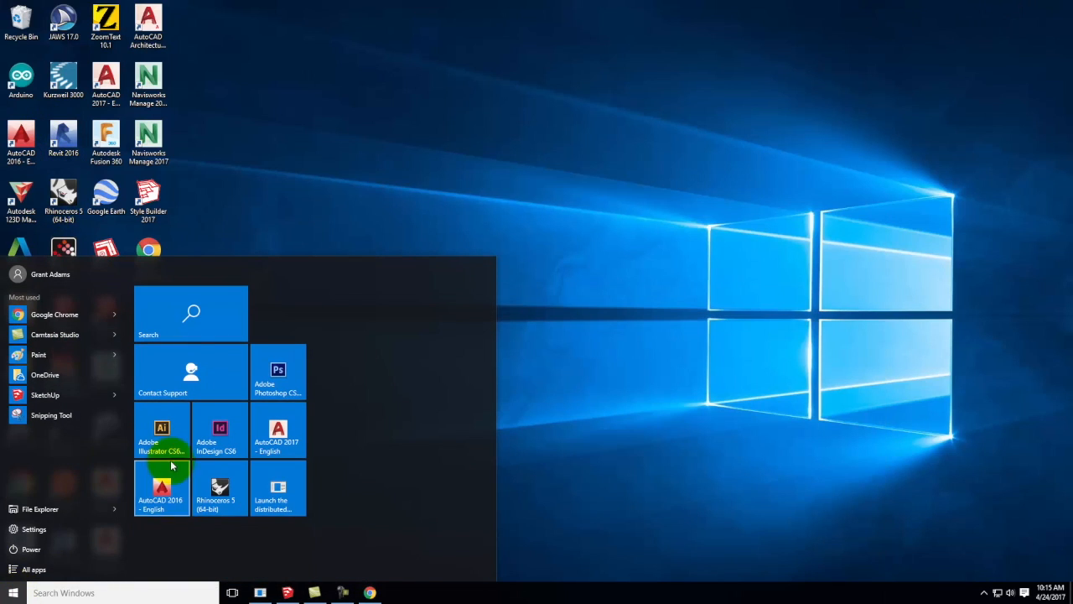
left_click(286, 369)
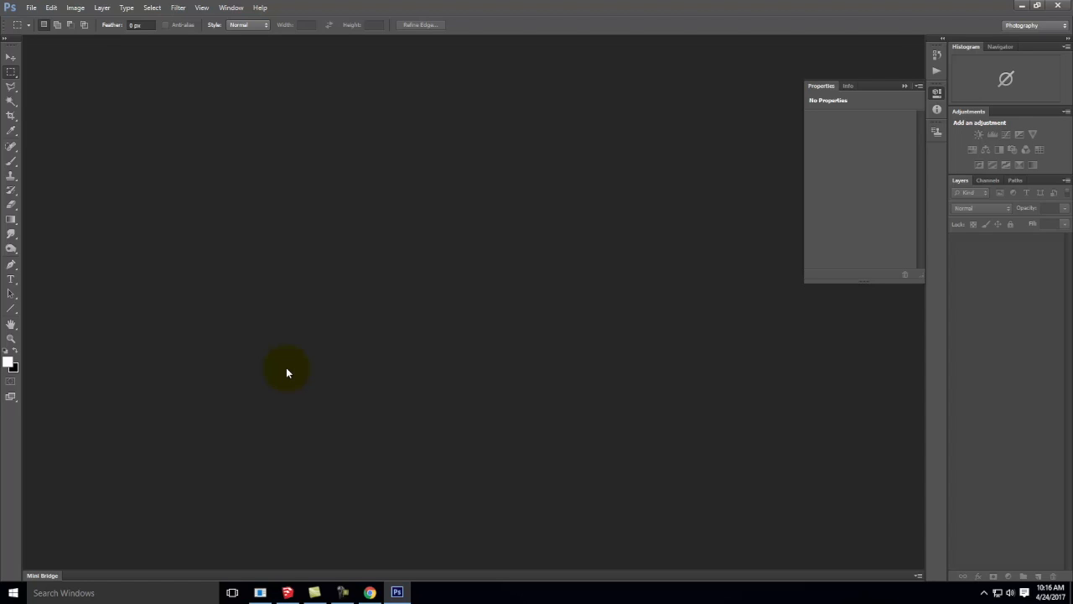
Open the Francis_Ching_Cube_House_lines image from the S2017 folder inside Live - A135 Exercises, Ex124
left_click(29, 7)
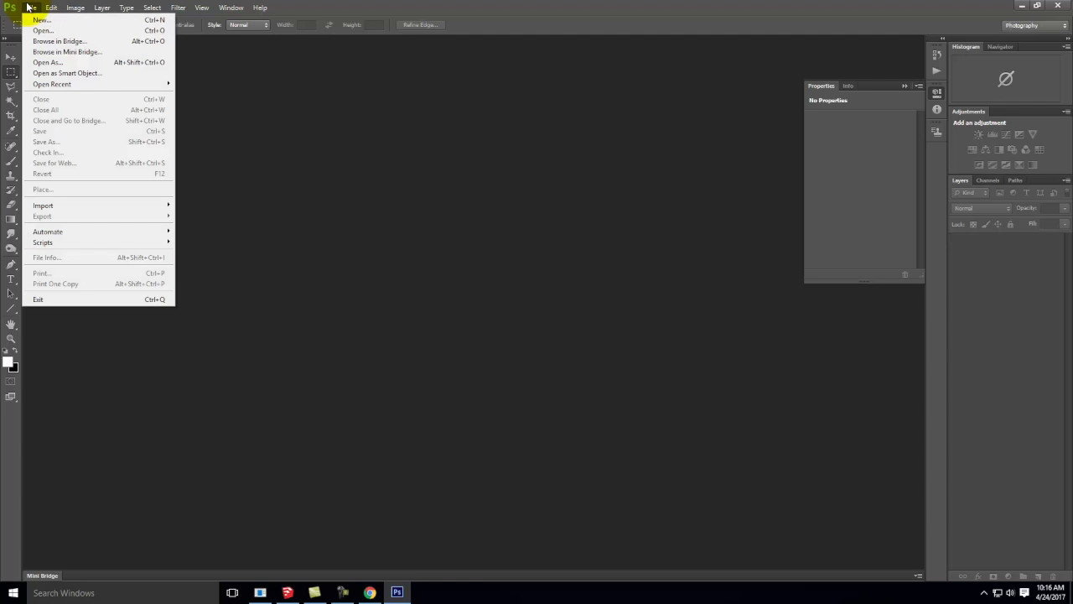
left_click(35, 30)
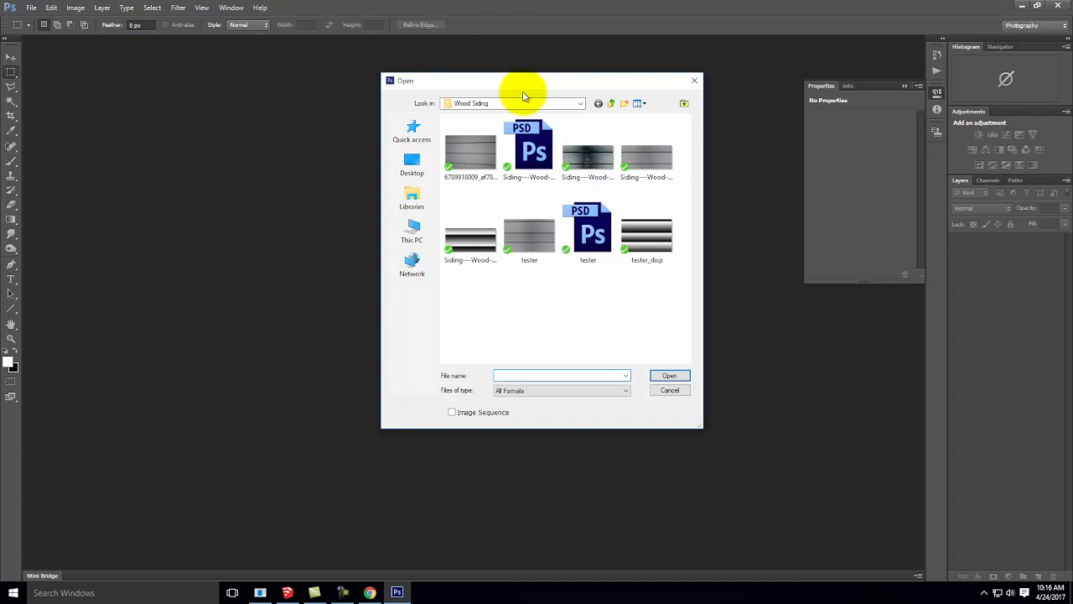
left_click(495, 102)
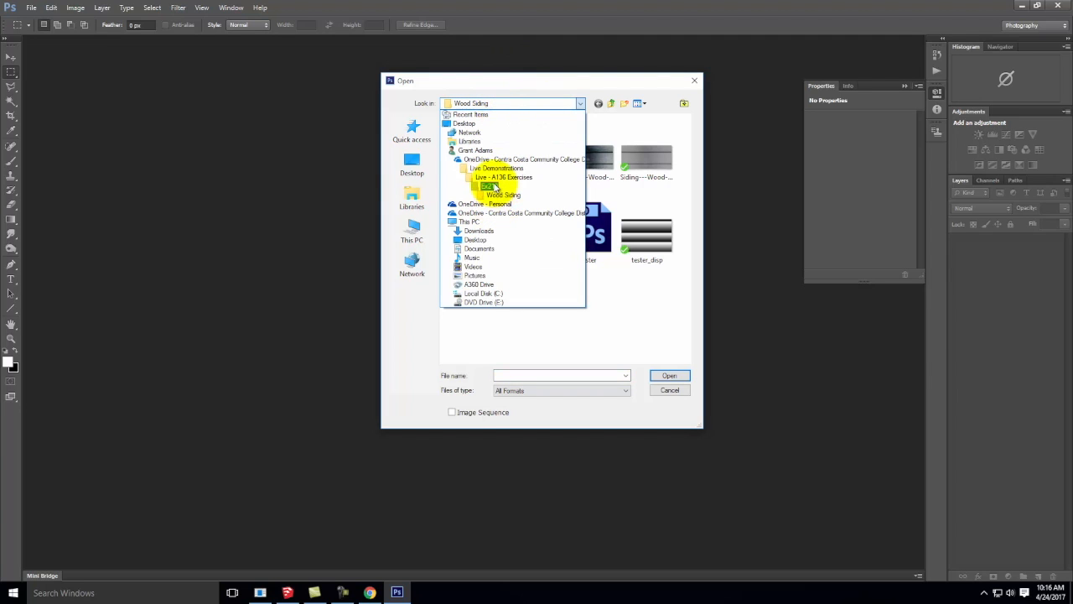
left_click(493, 177)
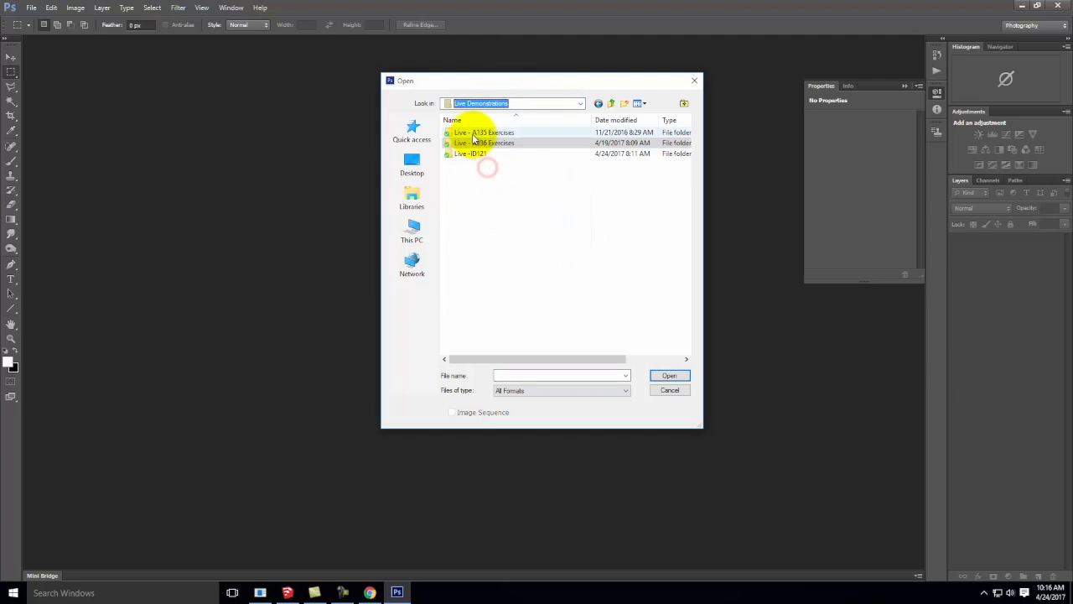
scroll(469, 319, "down", 2)
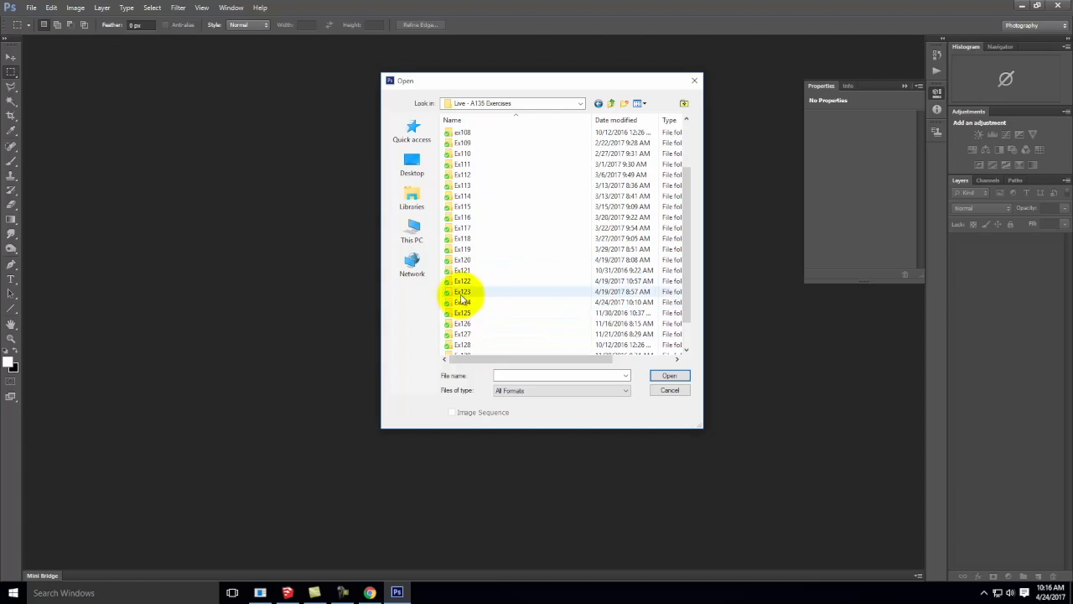
double_click(474, 302)
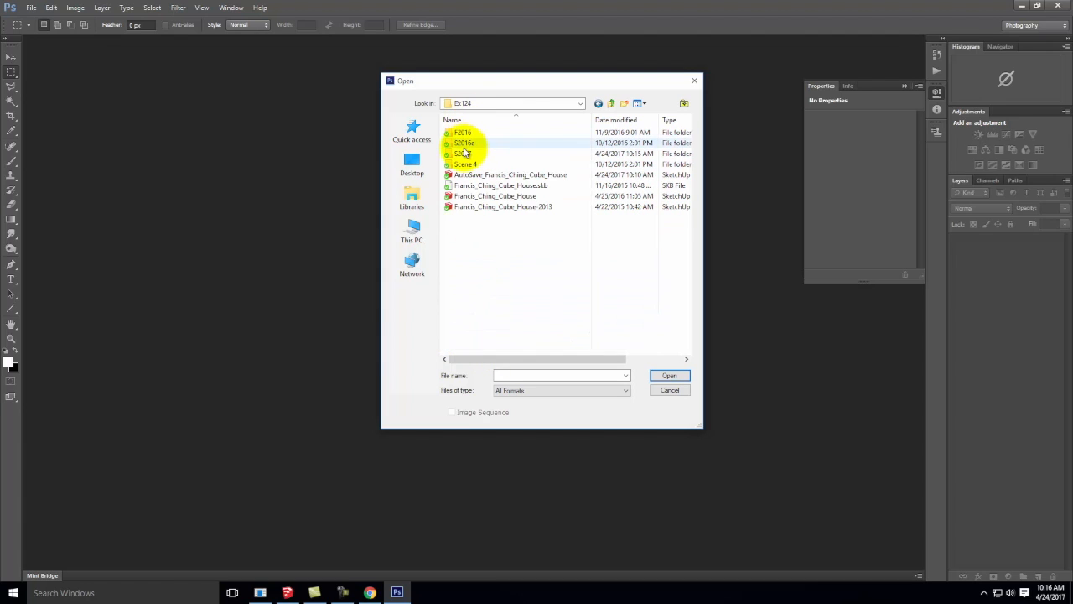
double_click(464, 155)
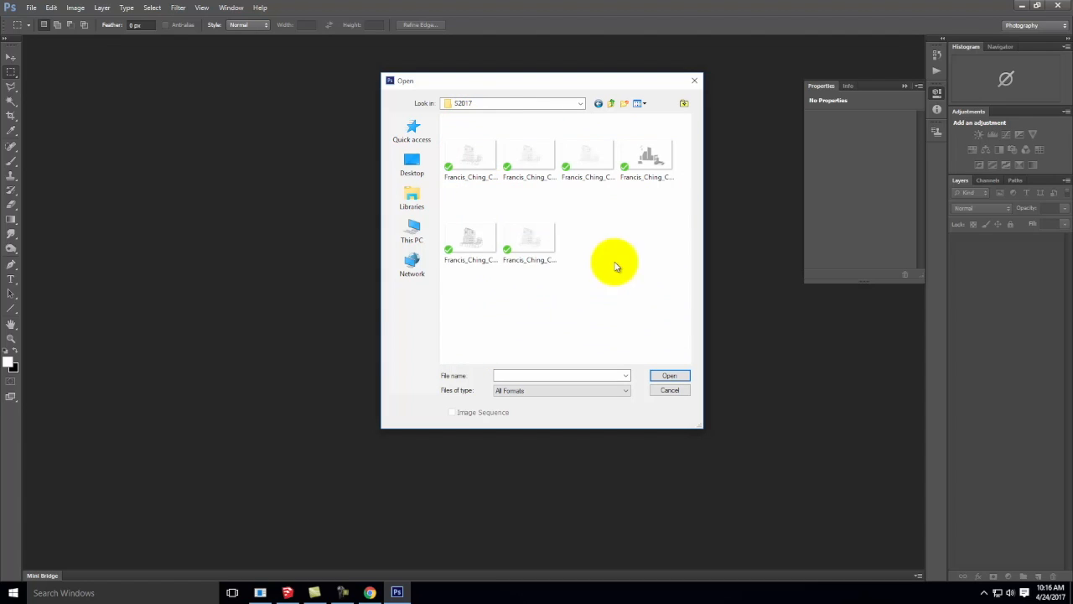
left_click(584, 157)
left_click(536, 149)
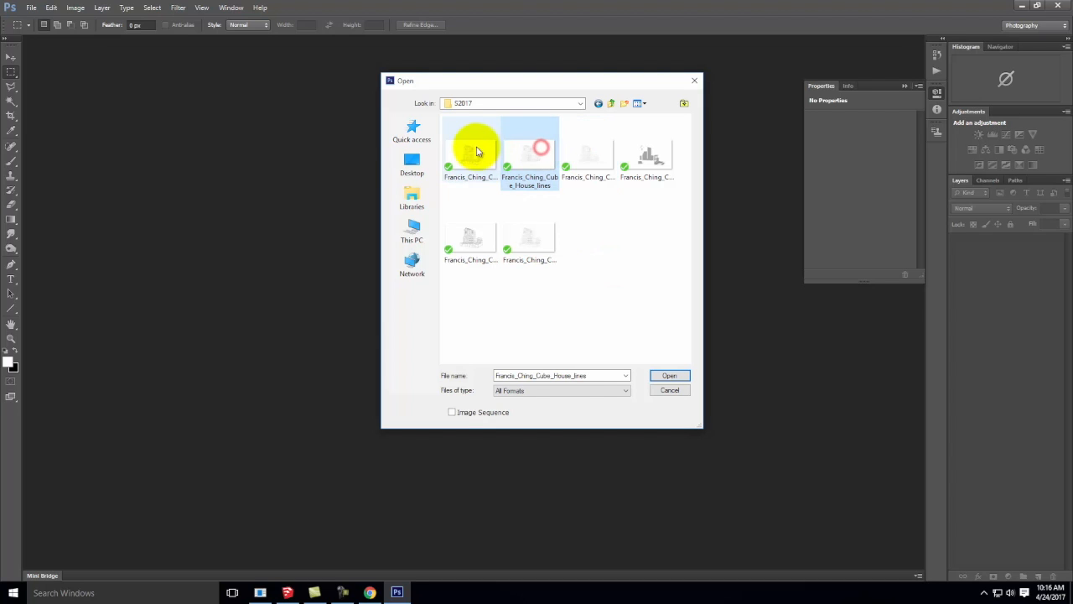
left_click(669, 375)
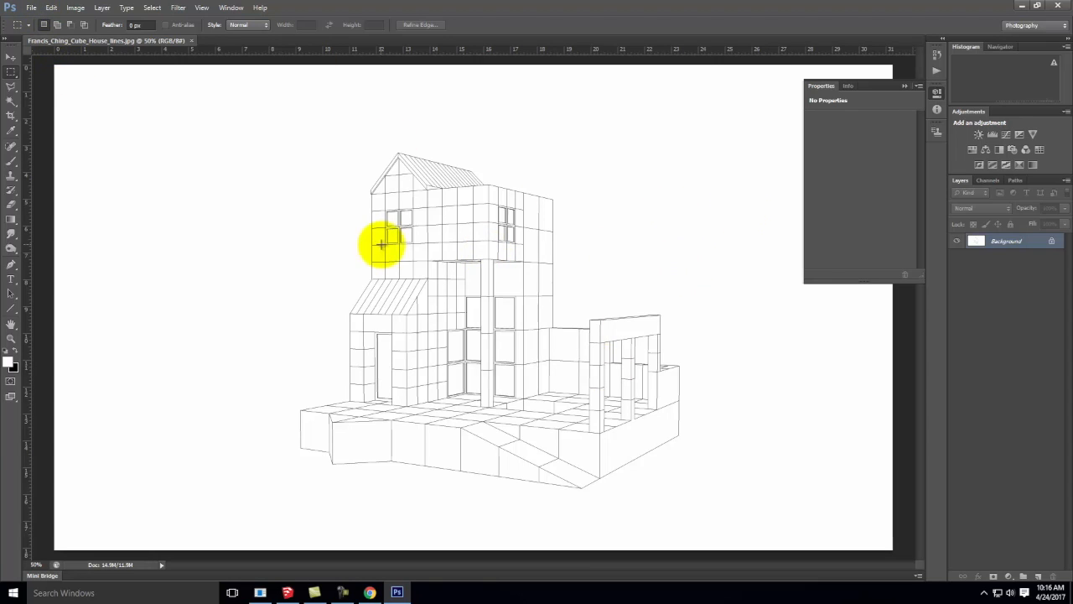
Place the Francis_Ching_Cube_House_airbrush image at full size as a new layer above the line drawing
left_click(31, 8)
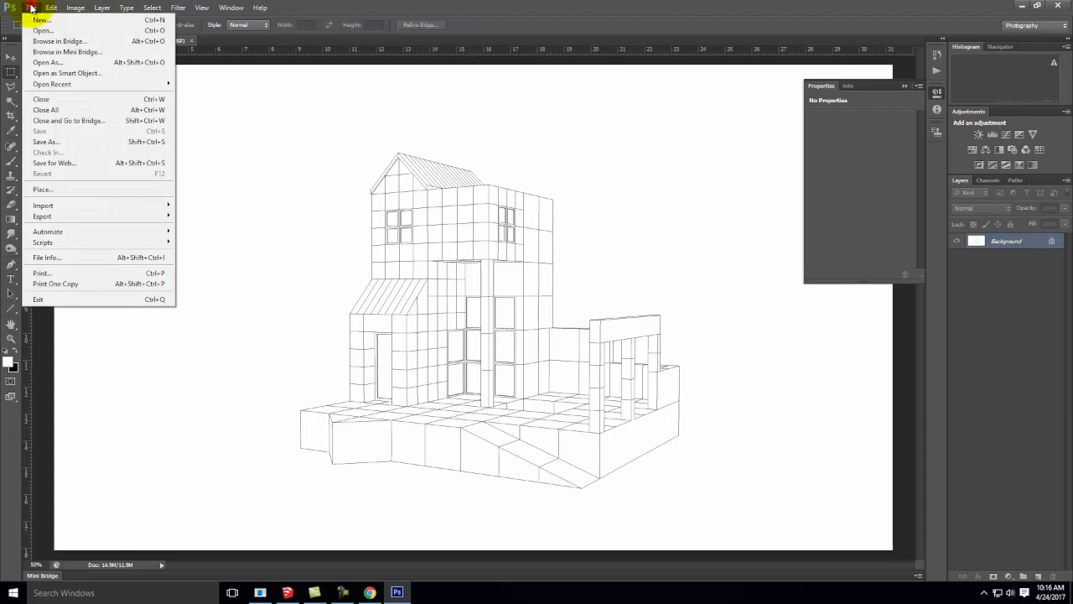
left_click(42, 189)
left_click(467, 159)
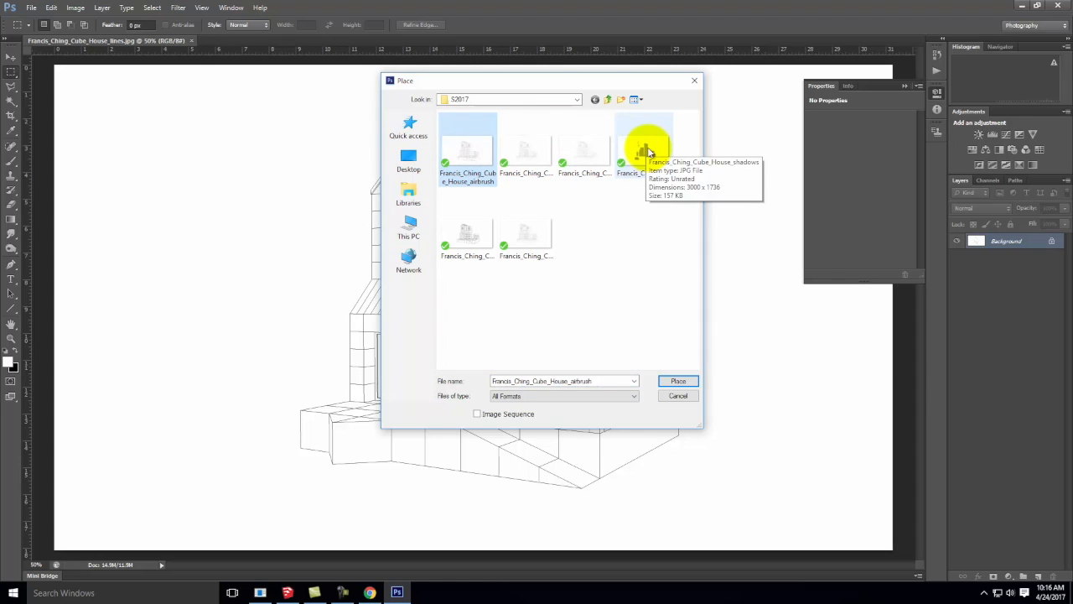
left_click(681, 381)
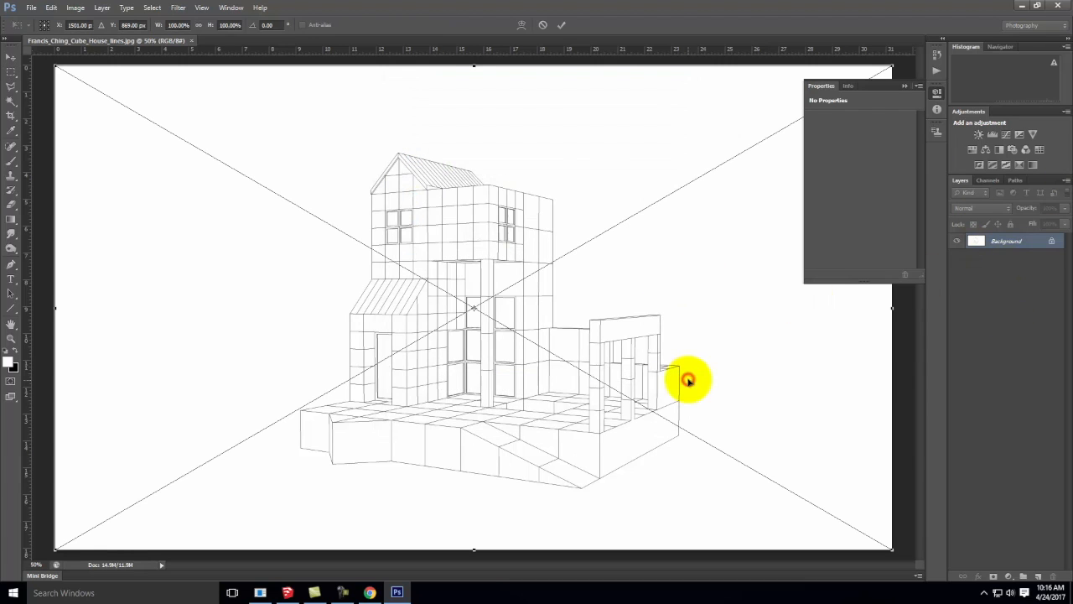
left_click(561, 25)
Place the Francis_Ching_Cube_House_pengray image at full size as a layer above the airbrush image
left_click(18, 11)
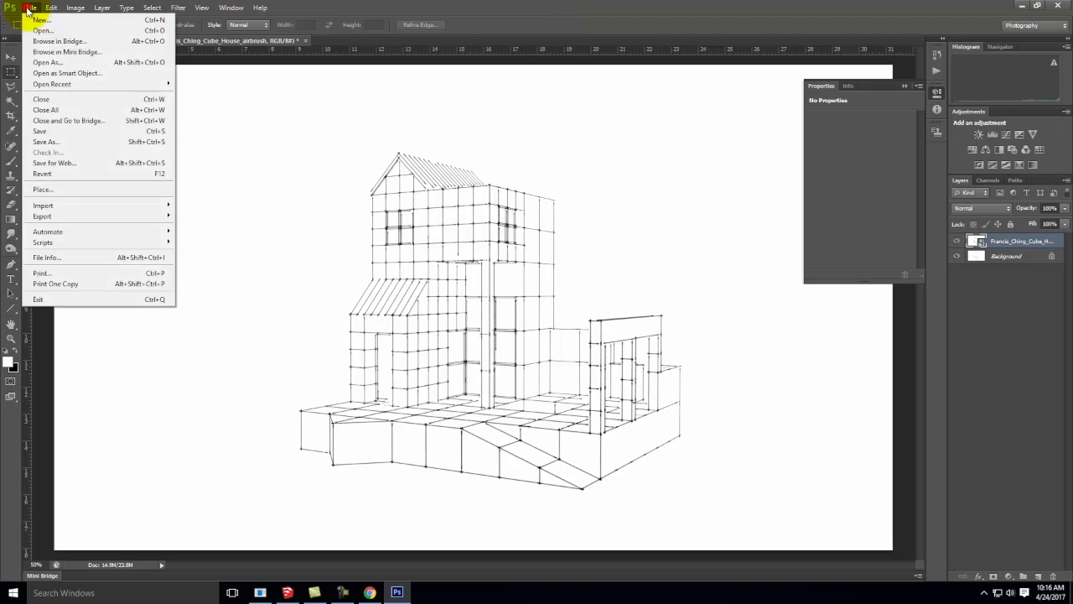
left_click(67, 184)
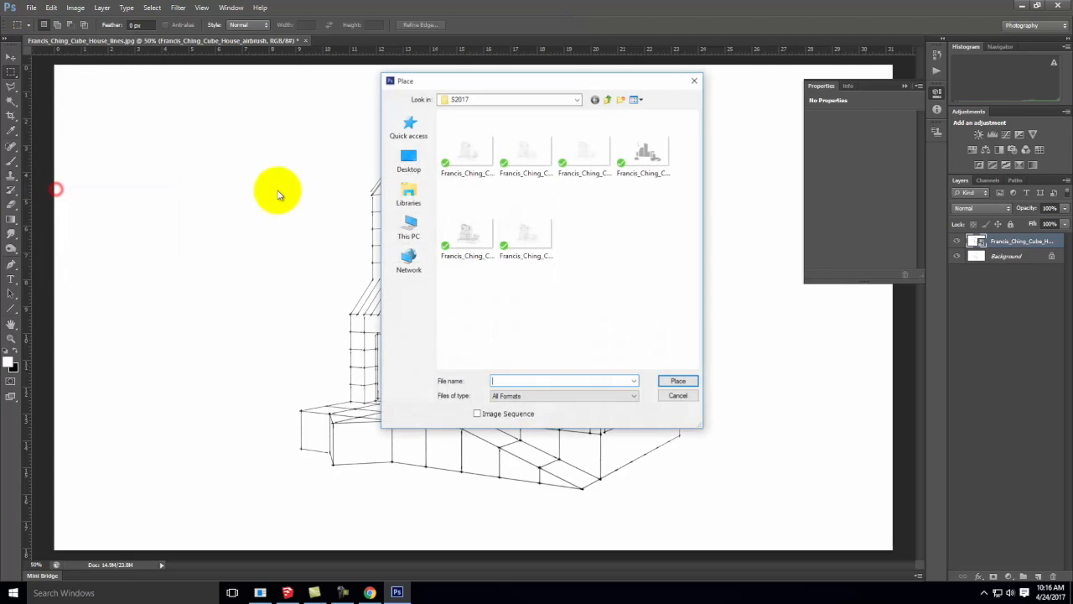
left_click(528, 161)
left_click(584, 159)
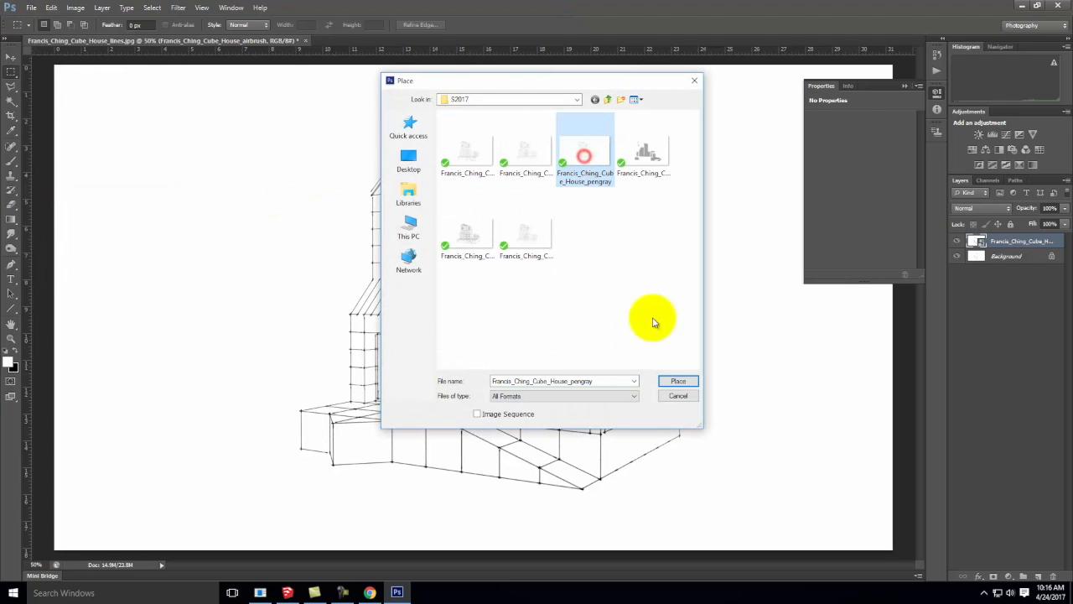
left_click(678, 380)
left_click(561, 25)
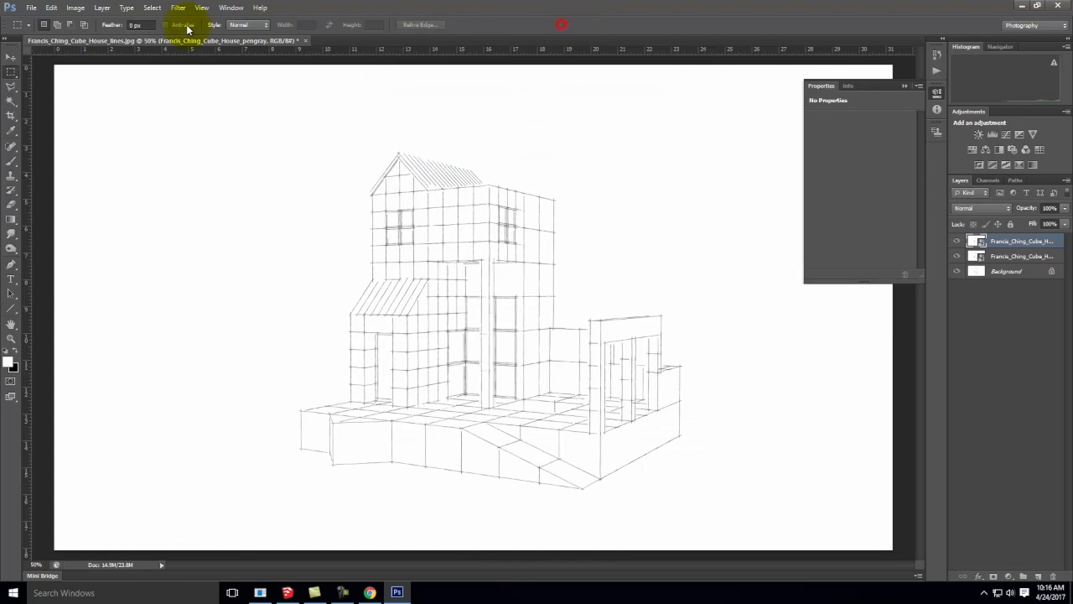
Place the Francis_Ching_Cube_House_shadows image at full size as a layer above the pen gray image
left_click(31, 8)
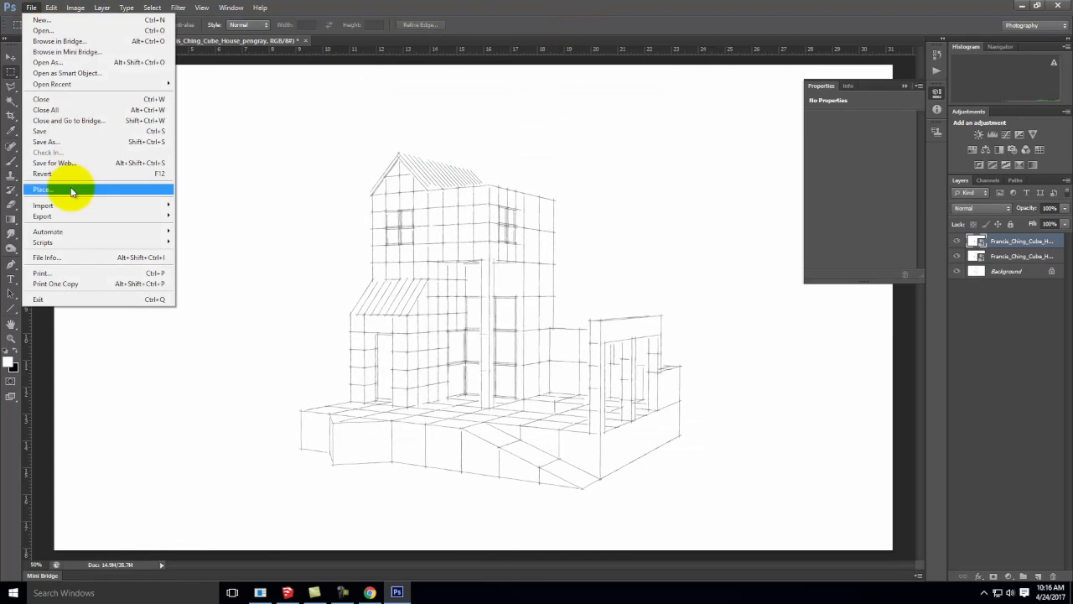
left_click(75, 187)
left_click(644, 155)
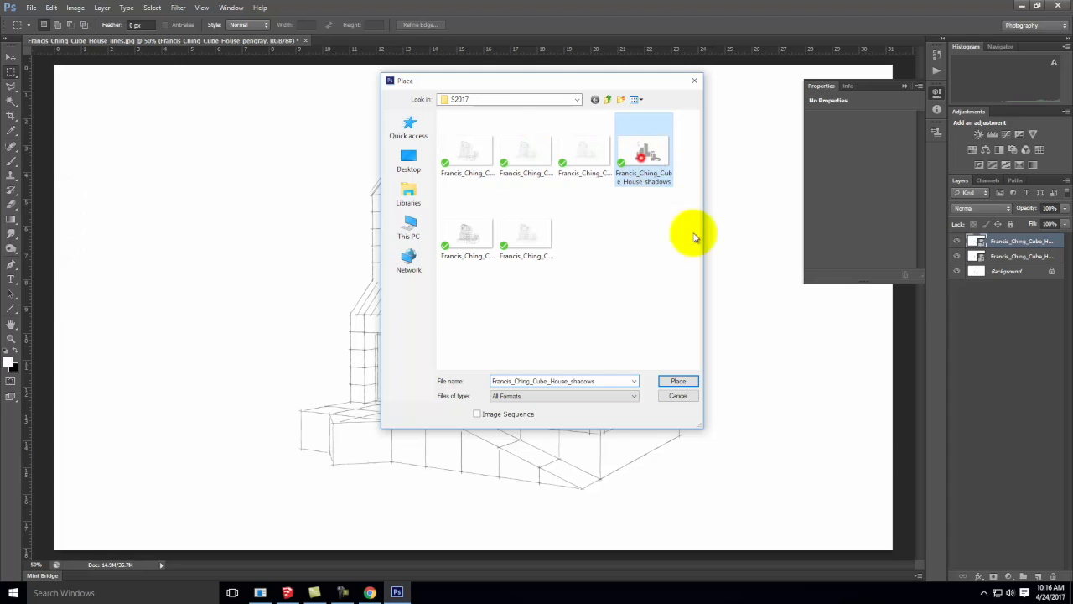
left_click(678, 381)
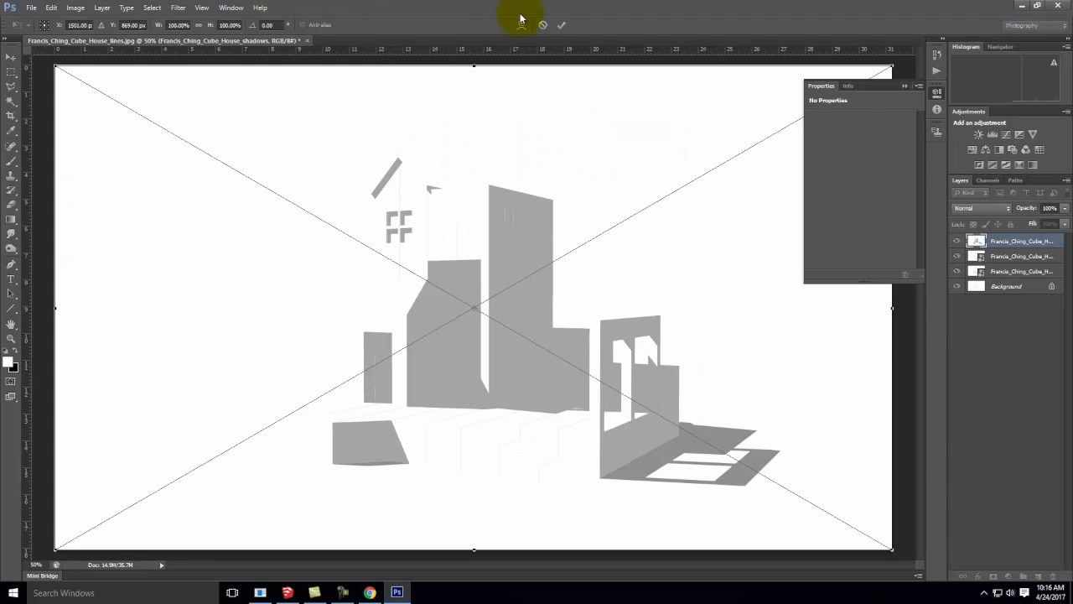
left_click(561, 32)
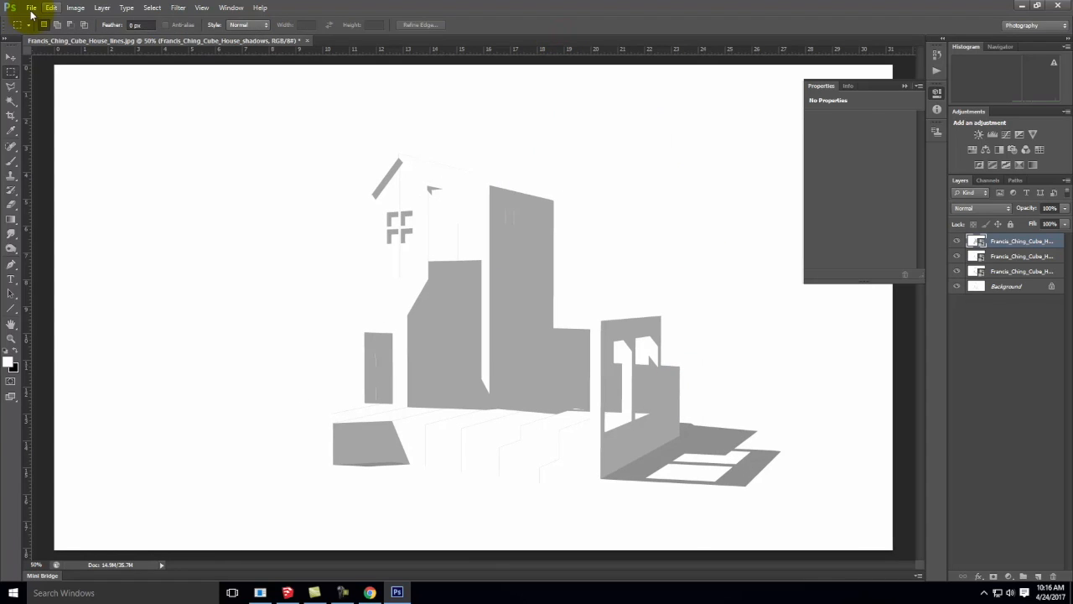
Place the Francis_Ching_Cube_House_watercolor image at full size as a layer above the shadows image
left_click(31, 8)
left_click(84, 184)
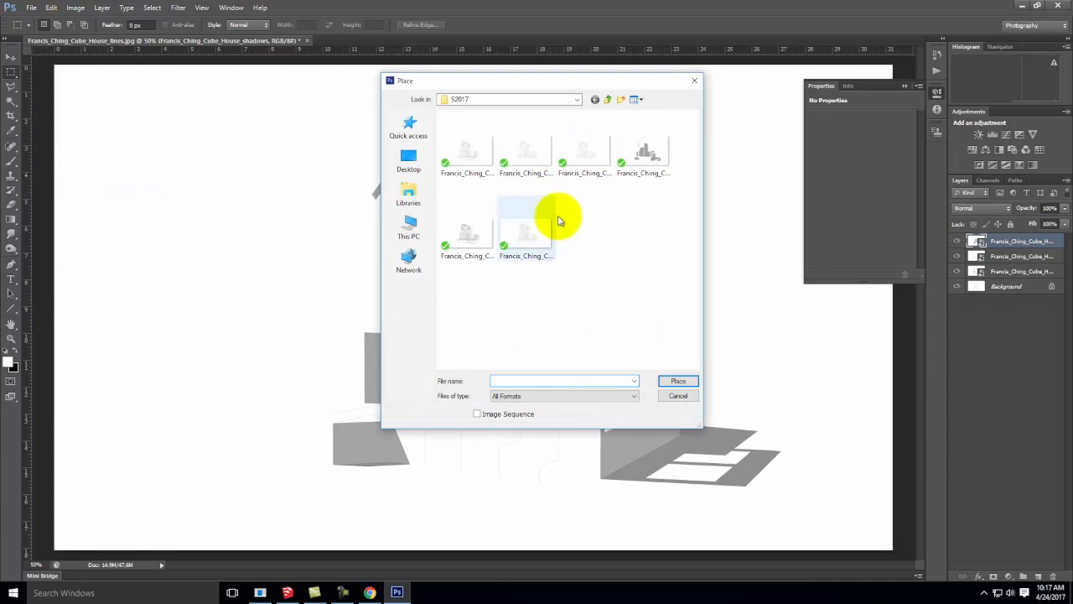
left_click(468, 234)
left_click(678, 381)
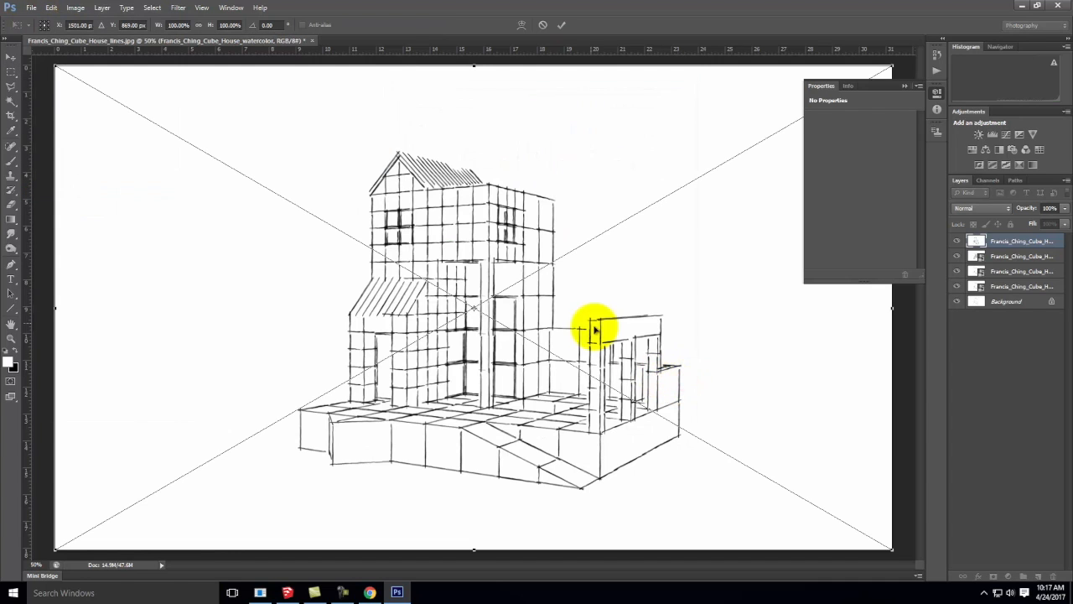
left_click(560, 24)
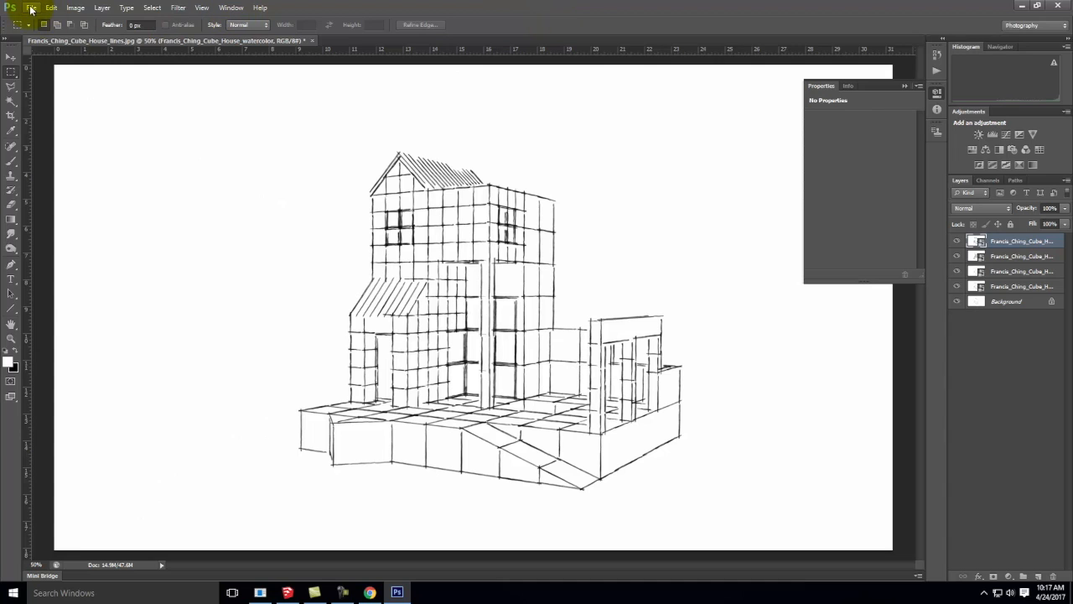
Place the Francis_Ching_Cube_House_xray image at full size as a layer above the watercolor image
left_click(30, 10)
left_click(21, 185)
left_click(526, 244)
left_click(678, 381)
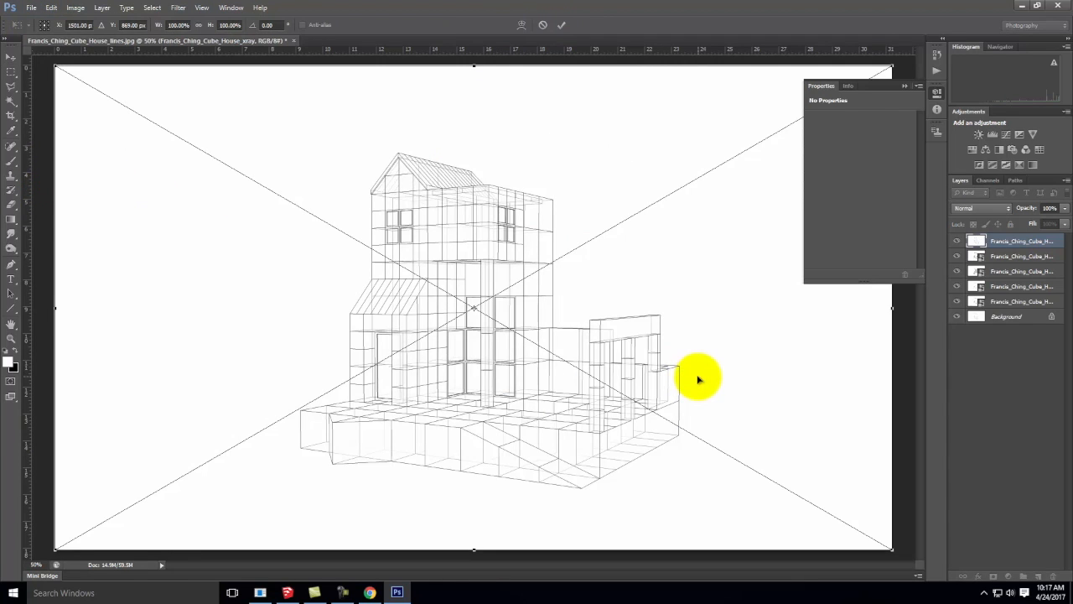
left_click(563, 26)
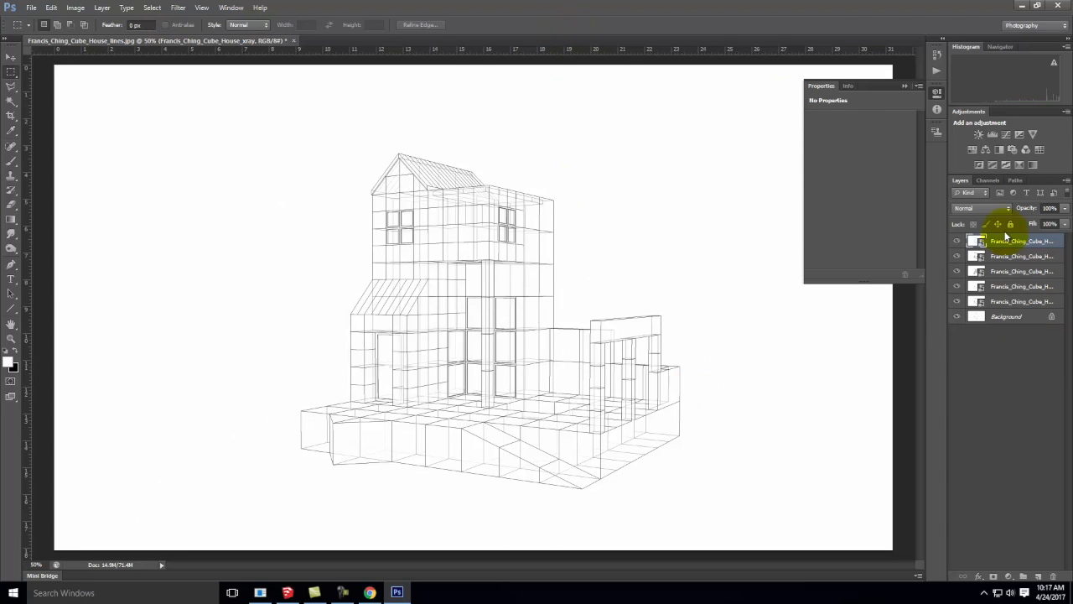
Convert the locked Background into a regular layer and rename it Lines
left_click(1016, 322)
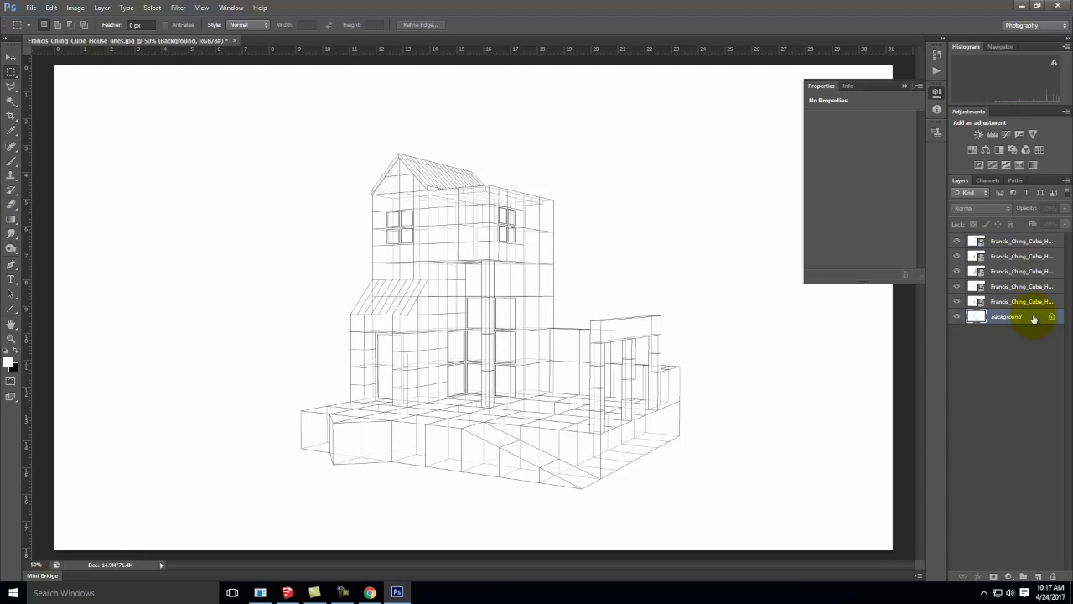
right_click(1034, 319)
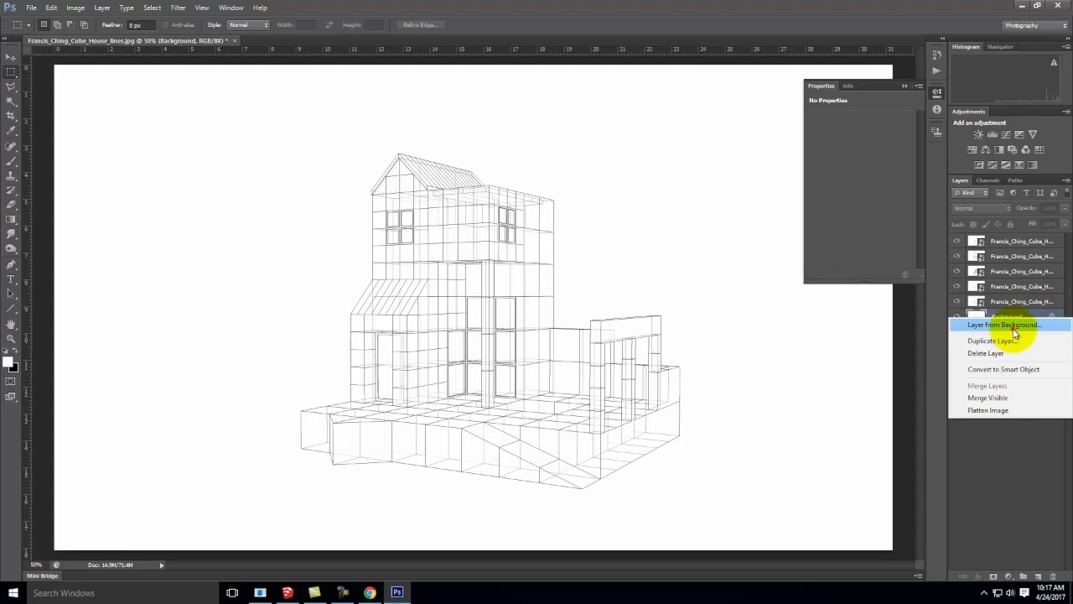
left_click(1017, 320)
left_click(586, 200)
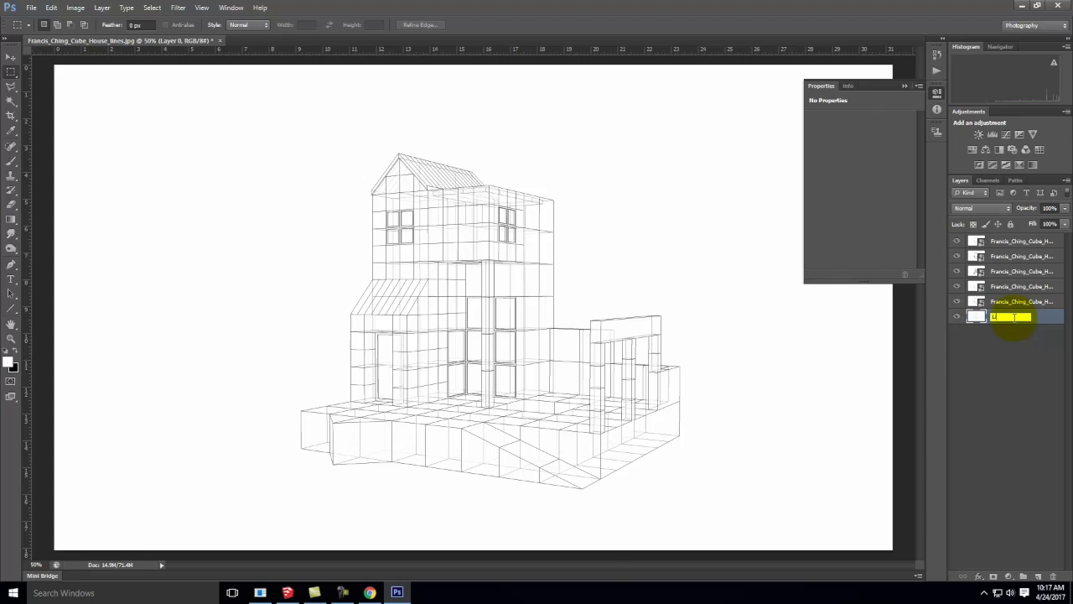
key("BackSpace")
key("BackSpace")
key("BackSpace")
key("BackSpace")
key("BackSpace")
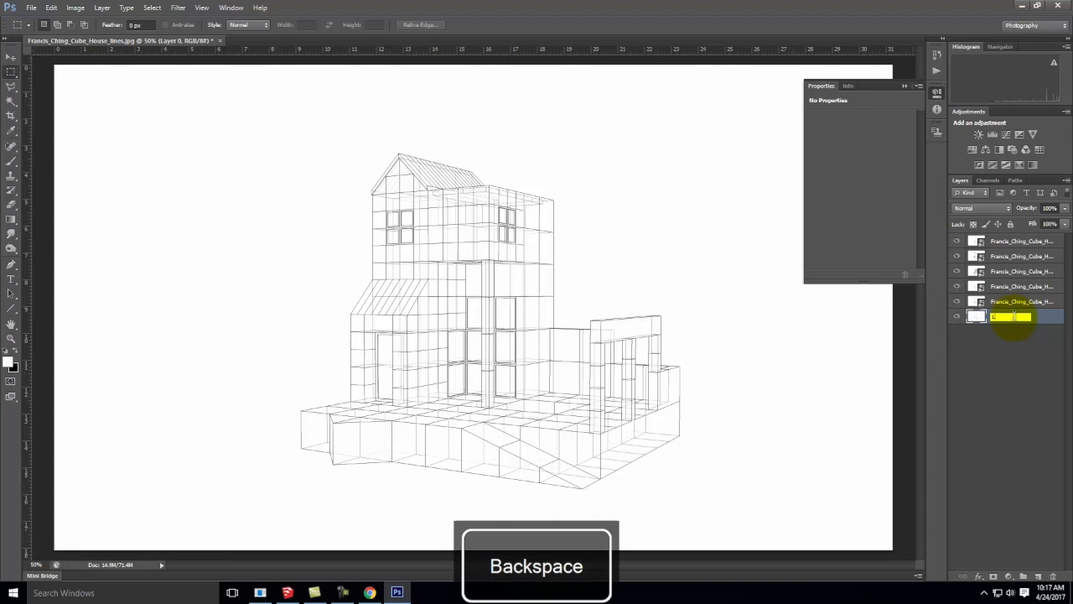
left_click(969, 352)
Hide all layers except the airbrush image and rename that layer Airbrush
left_click_drag(957, 241, 958, 315)
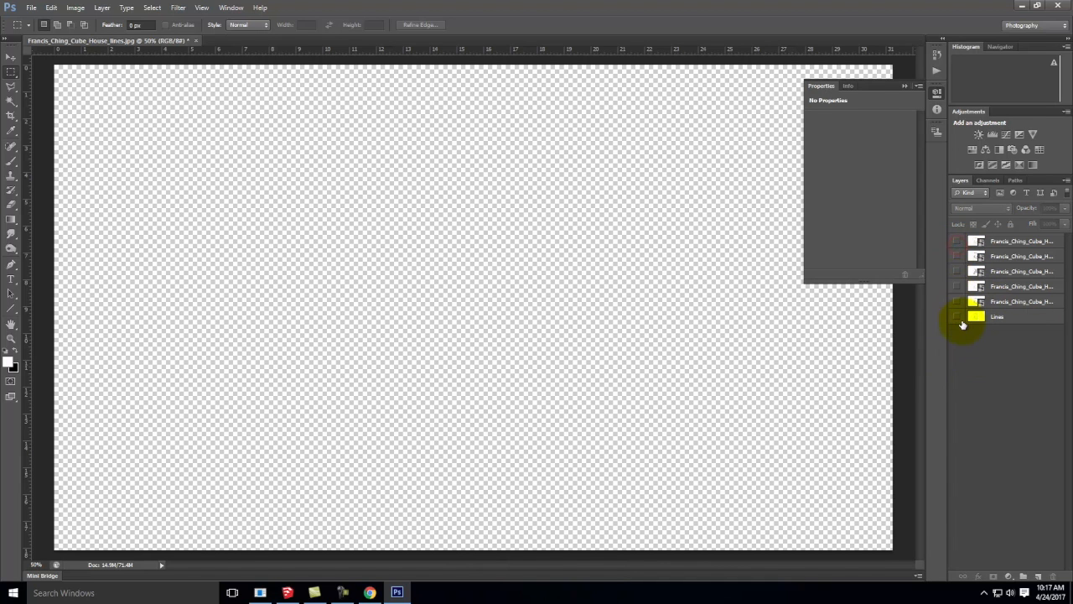
left_click(958, 301)
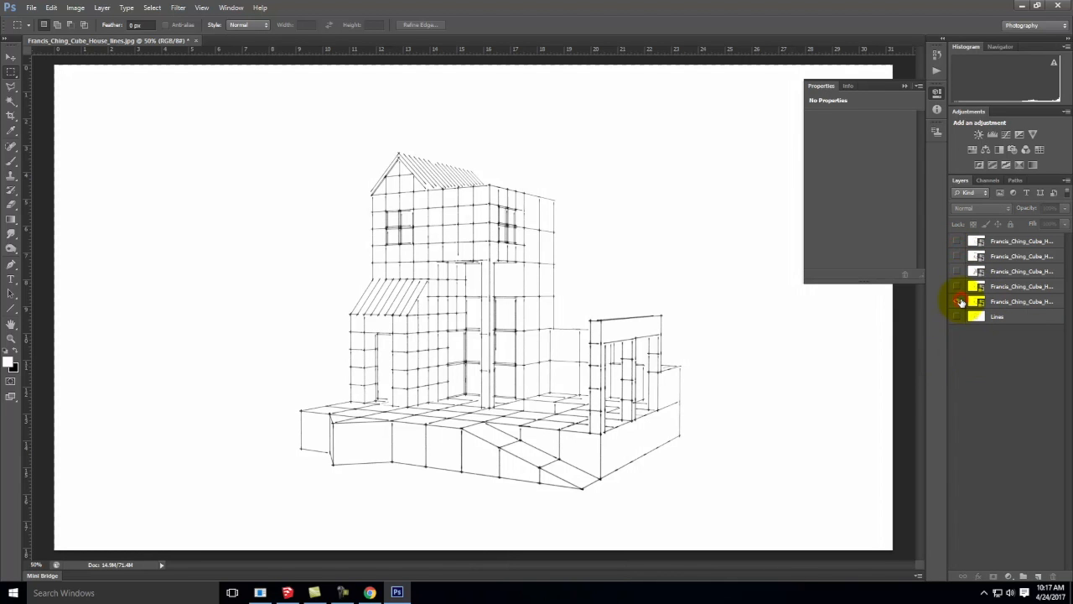
left_click(1018, 303)
double_click(1017, 303)
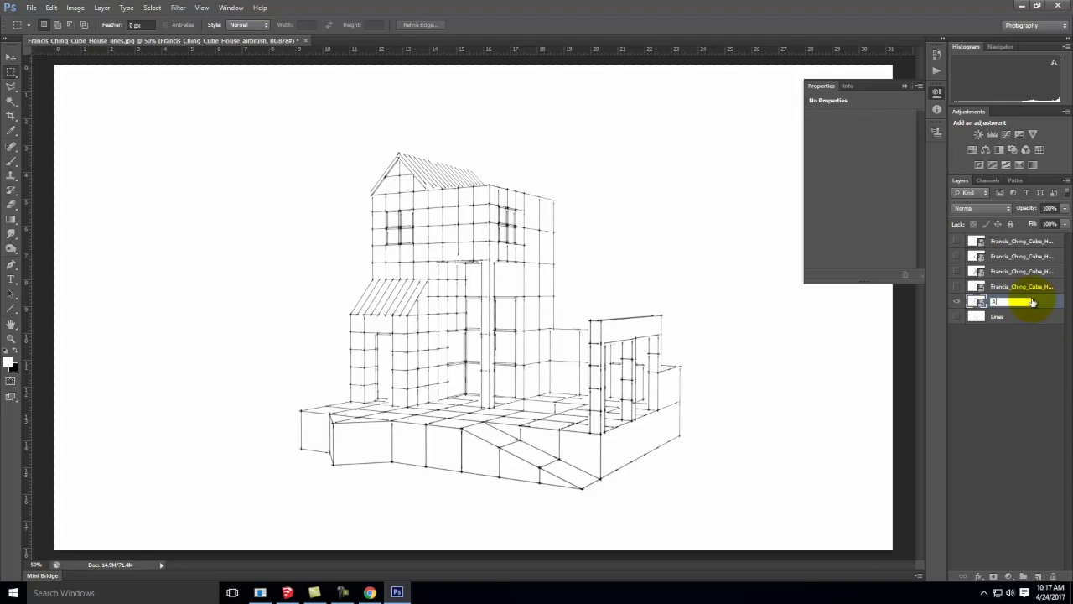
key("Return")
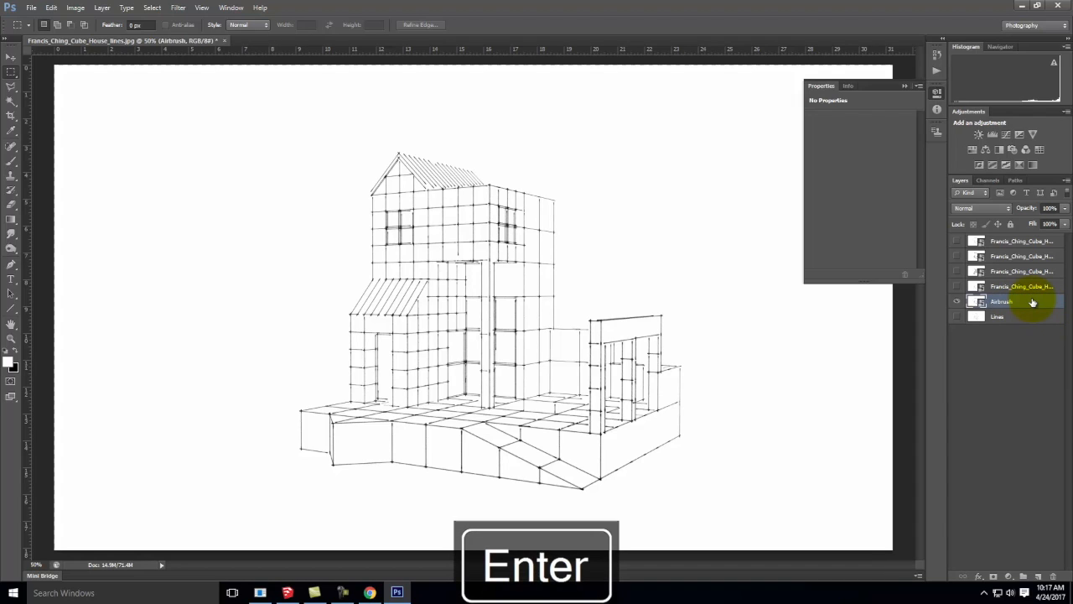
Show the pengray layer instead of the Airbrush layer and rename it Pen Gray
left_click(1030, 291)
left_click(956, 302)
left_click(956, 287)
double_click(1019, 287)
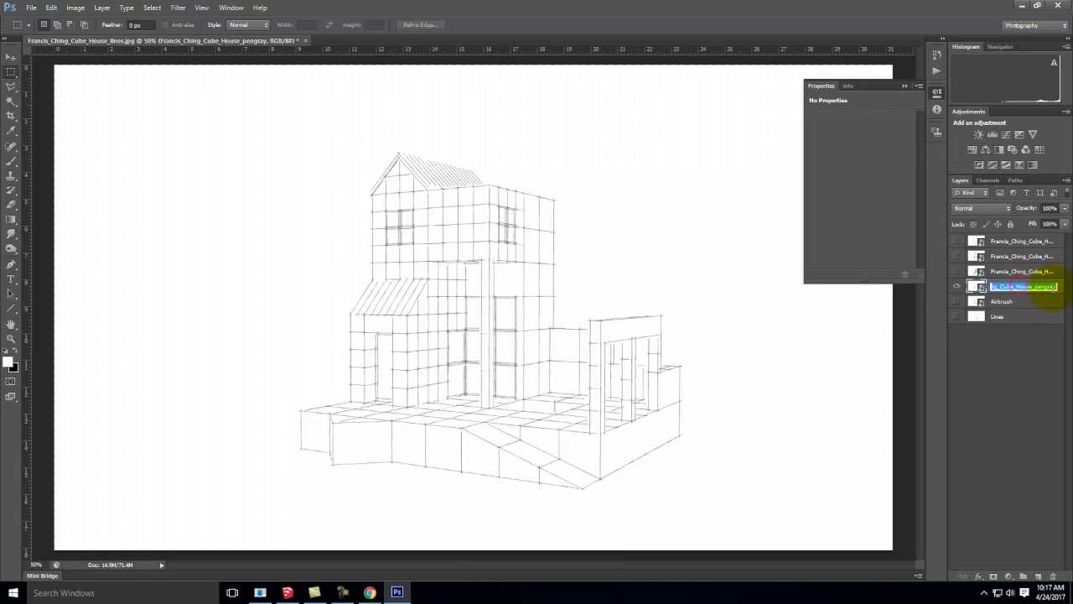
type("Pen Gray")
key("Return")
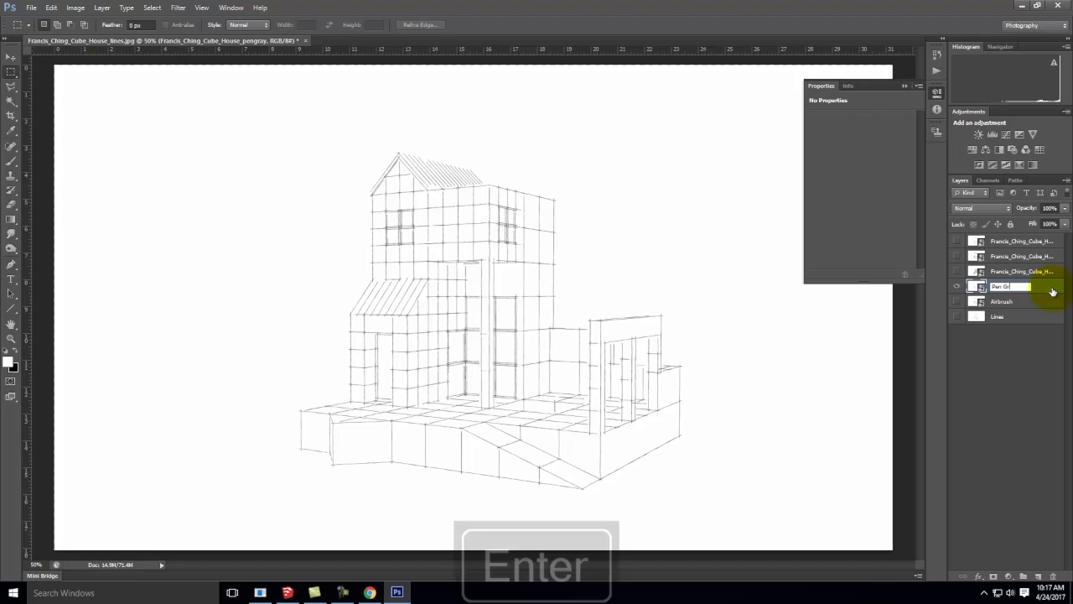
Show the shadows image layer instead of Pen Gray and rename it Shadows
left_click(1028, 272)
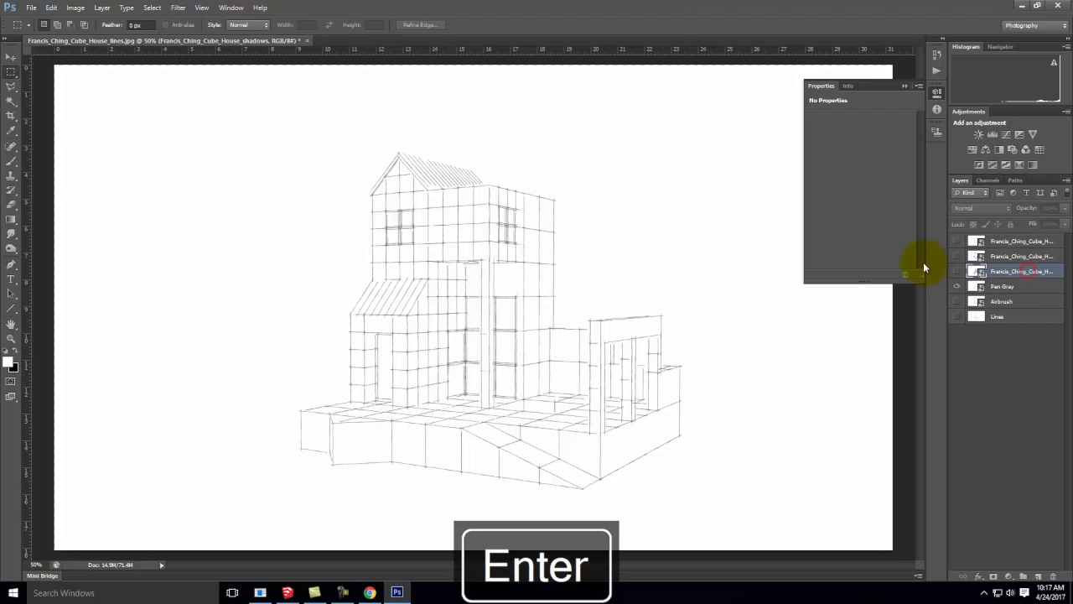
left_click(957, 287)
left_click(956, 271)
double_click(1023, 272)
type("Shadows")
key("Return")
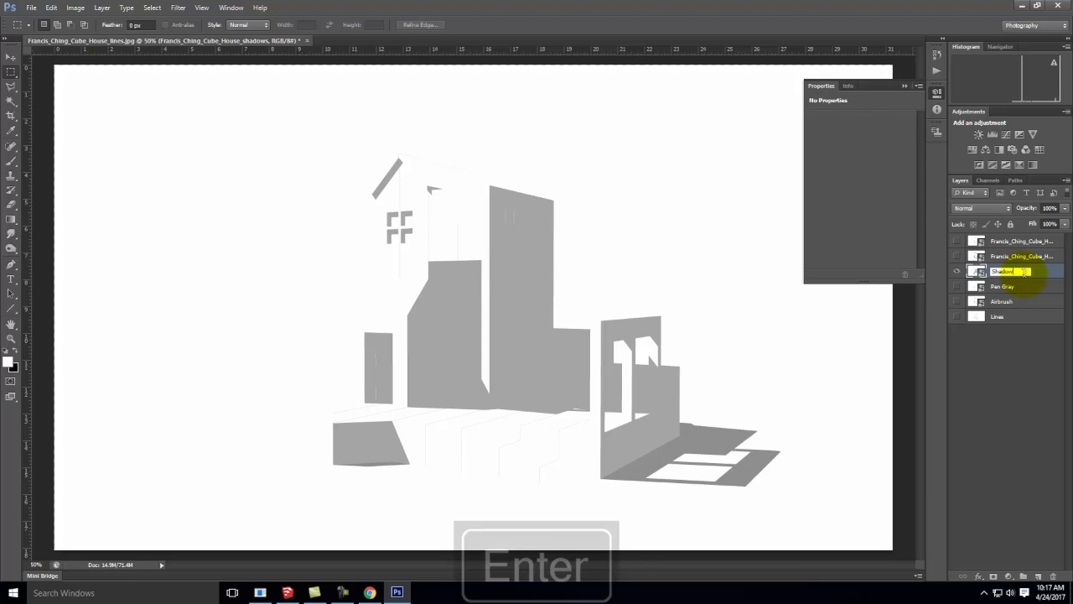
Show the watercolor image layer instead of Shadows and rename it Watercolor
left_click(957, 270)
left_click(957, 255)
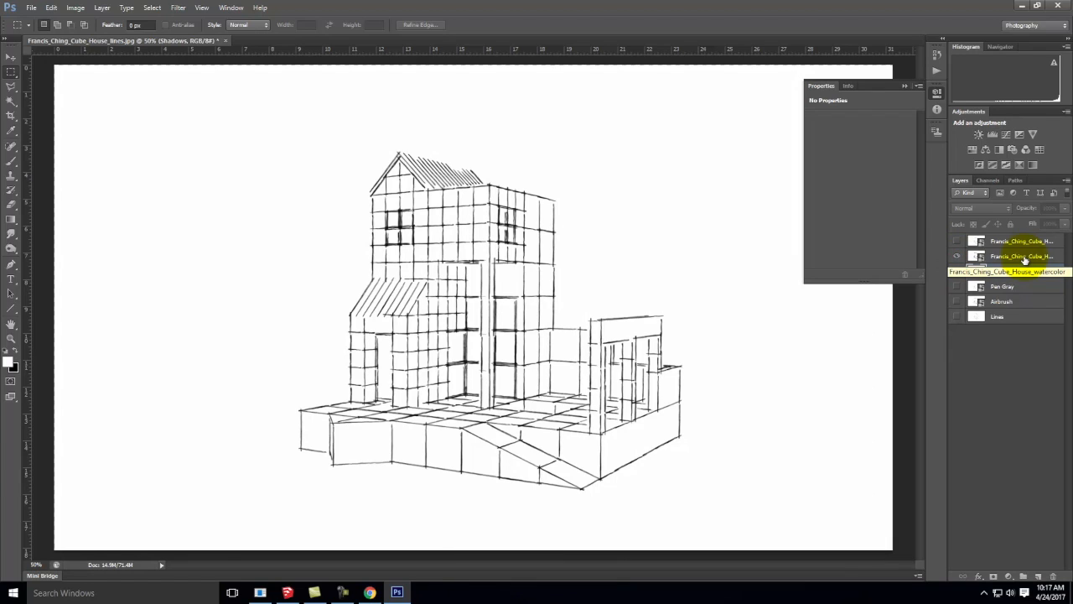
double_click(1023, 256)
type("Watercolor")
key("Return")
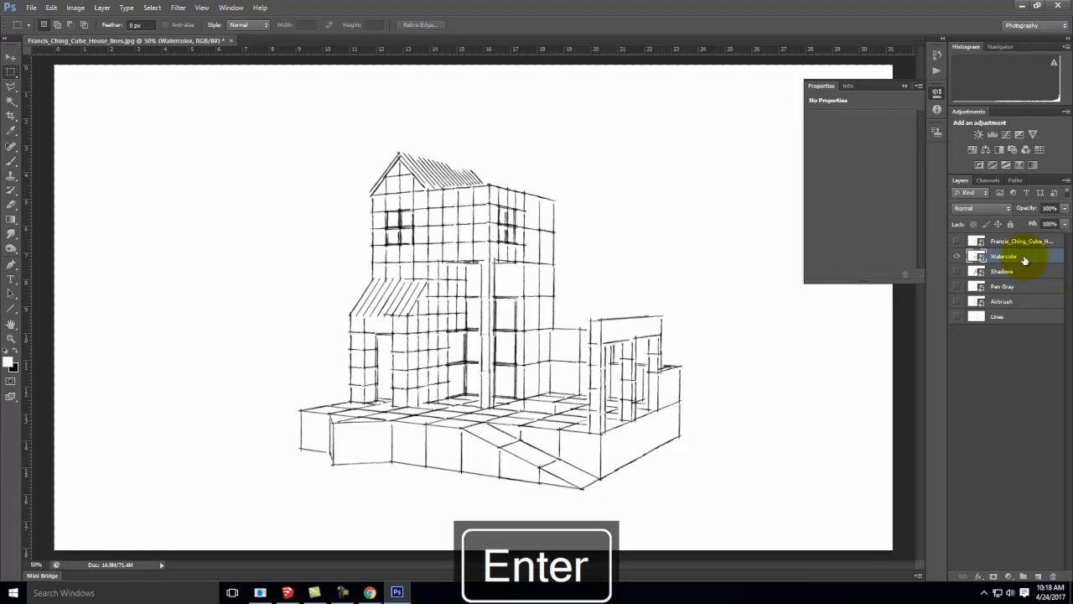
Show the xray image layer instead of Watercolor, rename it XRAY and deselect it
left_click(1025, 240)
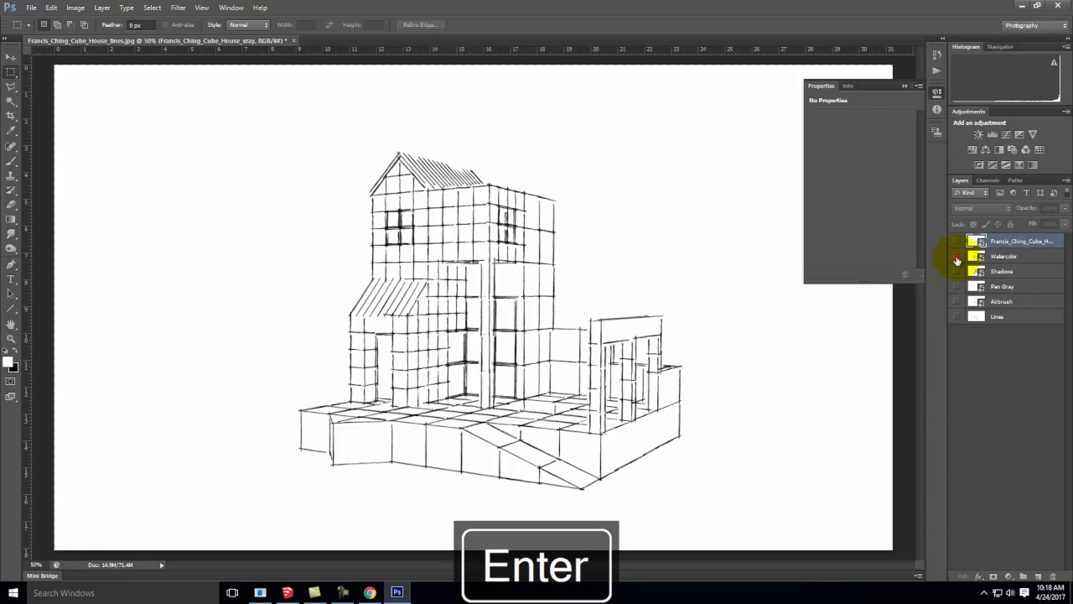
left_click(957, 241)
double_click(1014, 240)
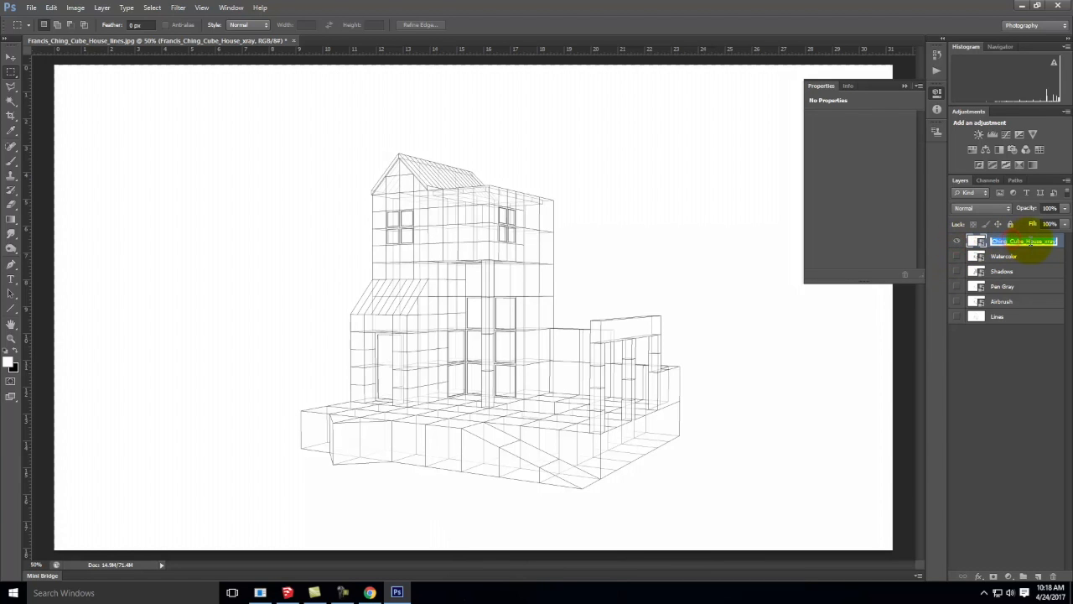
type("Xra")
key("BackSpace")
key("BackSpace")
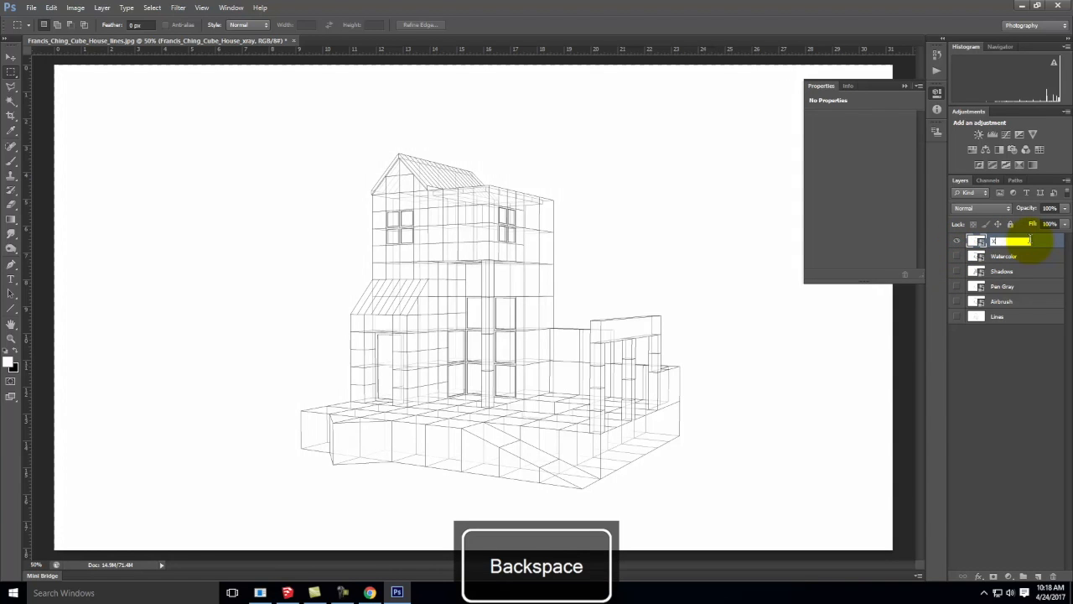
type("RAY")
key("Return")
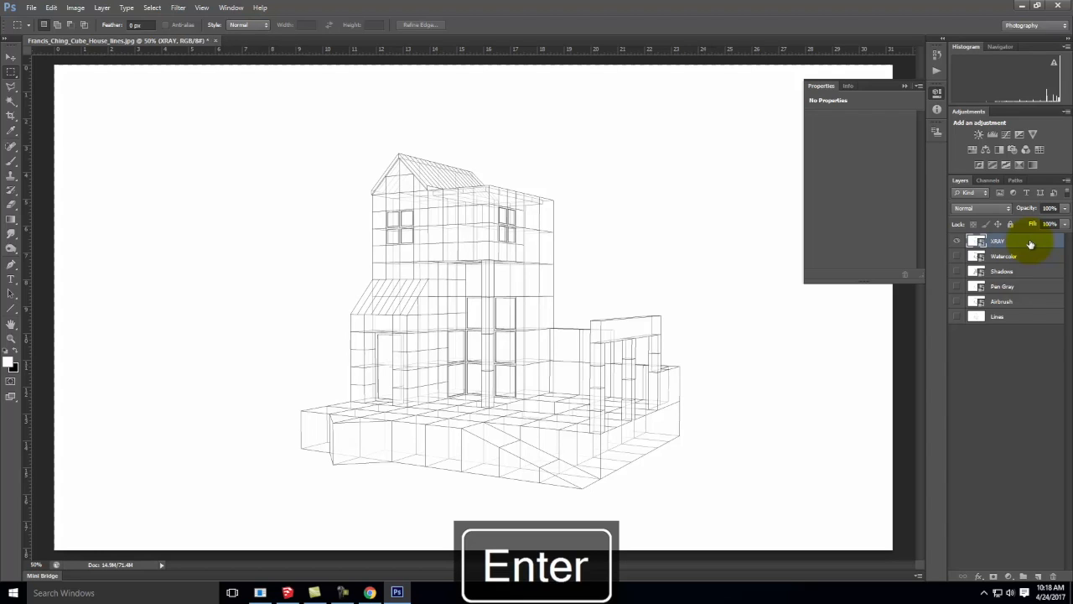
left_click(1010, 370)
key("Caps_Lock")
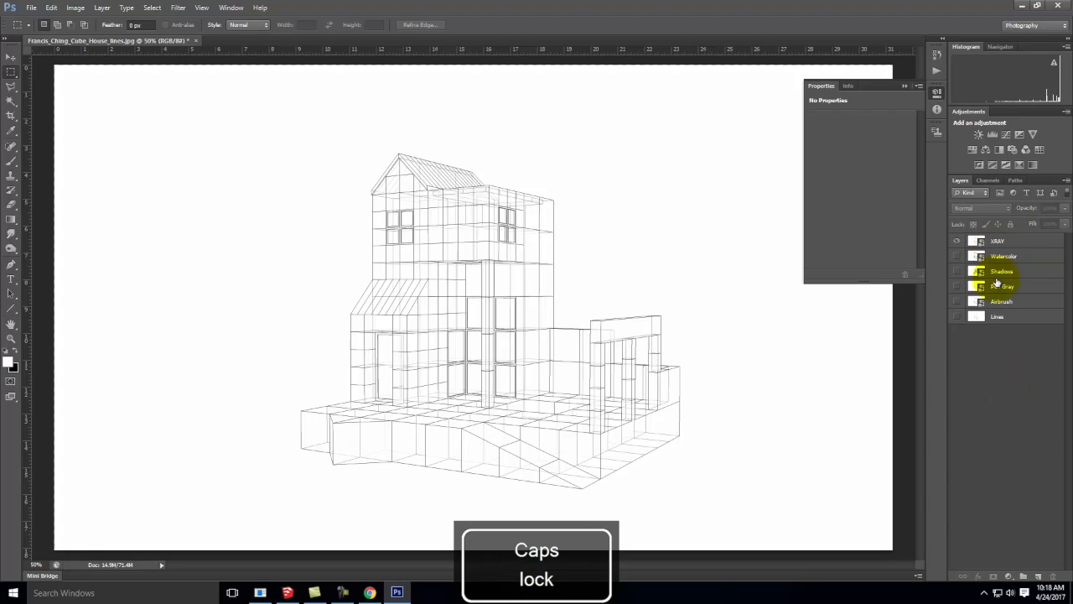
Leave only the Lines layer visible and move the Shadows layer directly above it
left_click(956, 241)
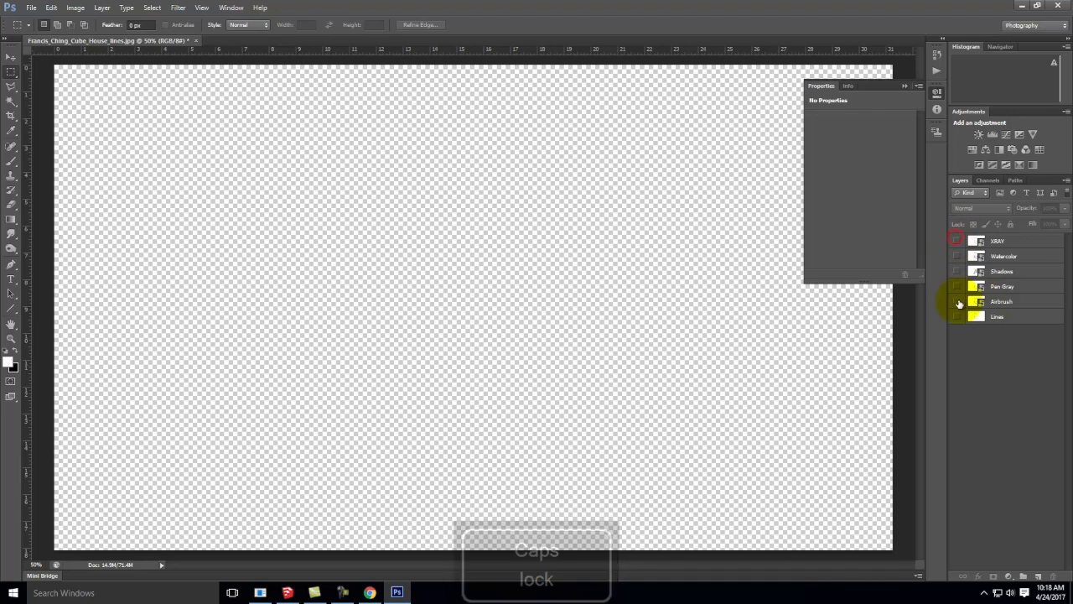
left_click(957, 315)
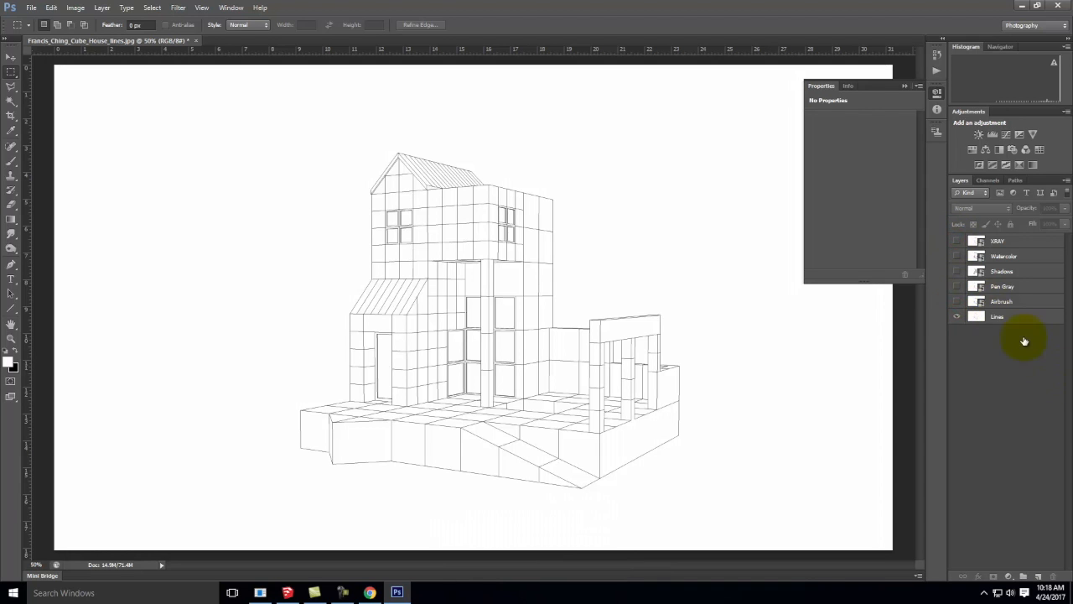
left_click(1001, 272)
left_click_drag(1000, 279, 997, 309)
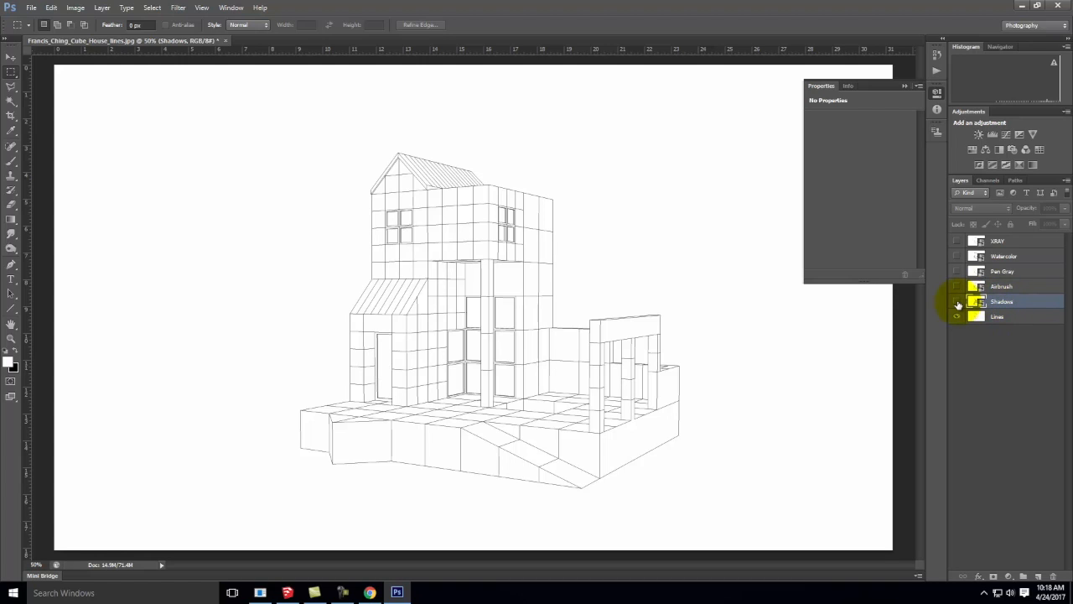
Show the Shadows layer and set its blend mode to Multiply
left_click(957, 302)
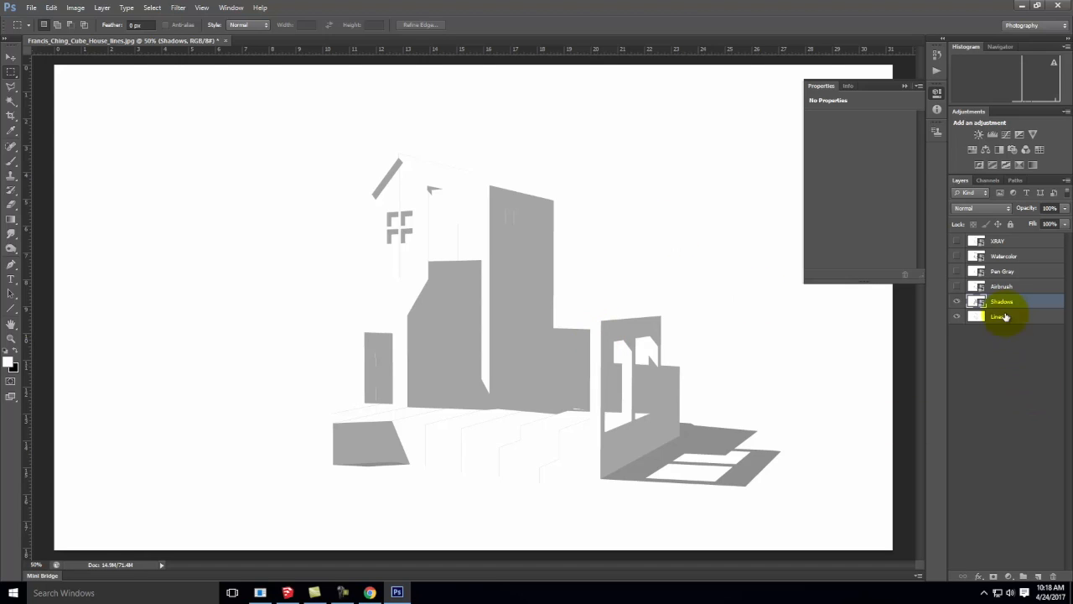
left_click(975, 208)
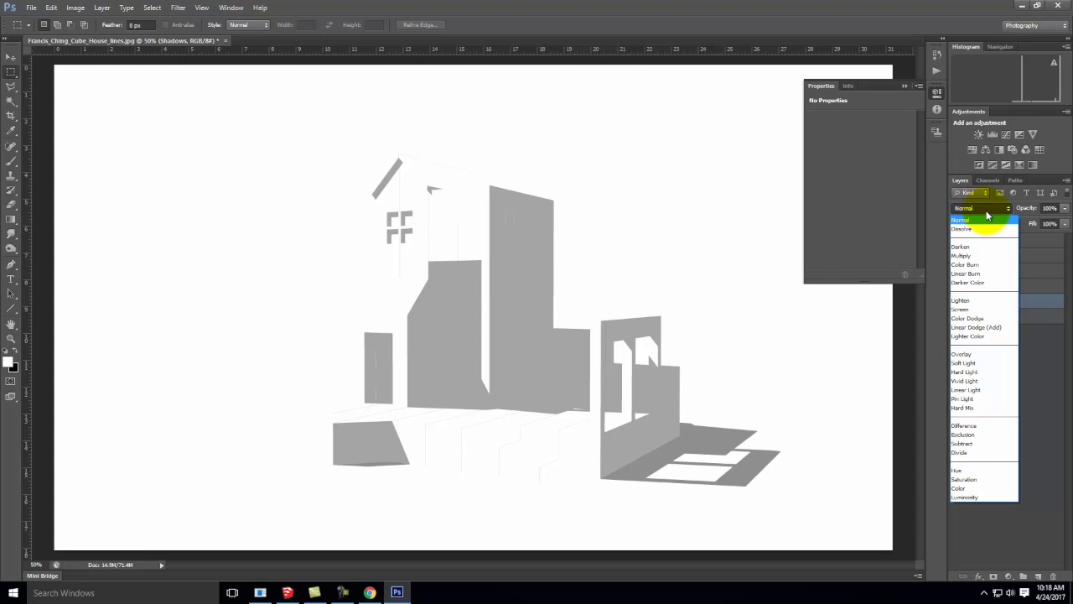
left_click(987, 257)
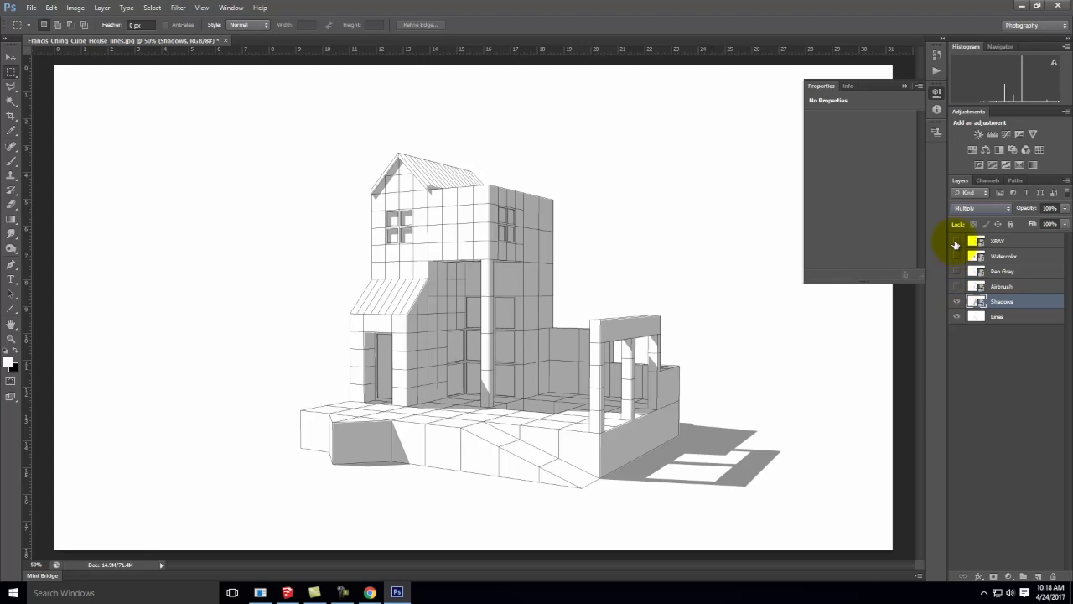
Move the XRAY layer directly above Shadows and show it with the Multiply blend mode
left_click(1019, 253)
left_click_drag(1019, 243, 1018, 296)
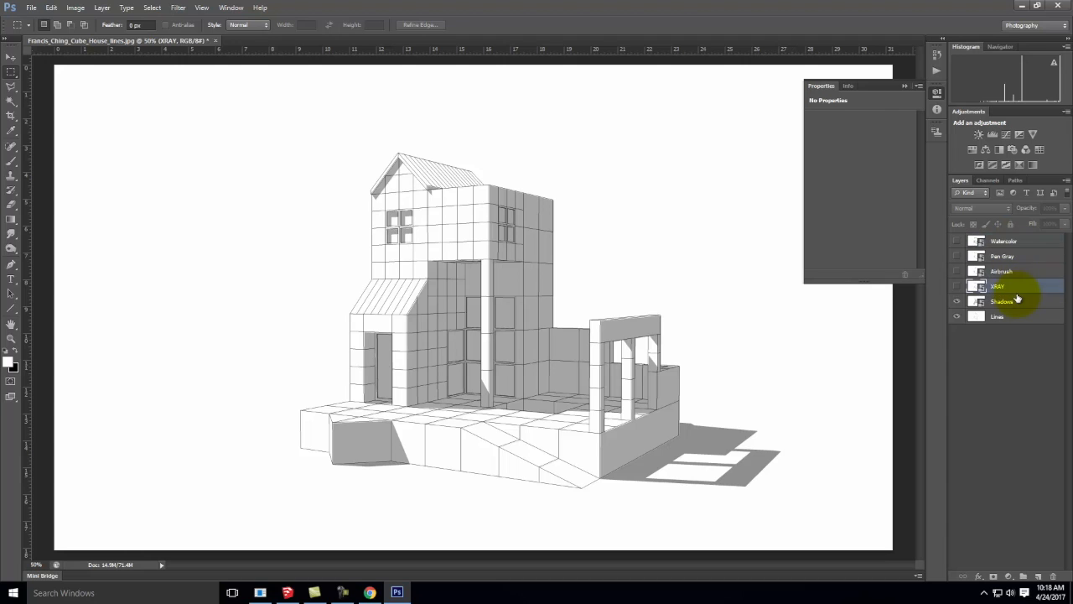
left_click(955, 287)
left_click(977, 208)
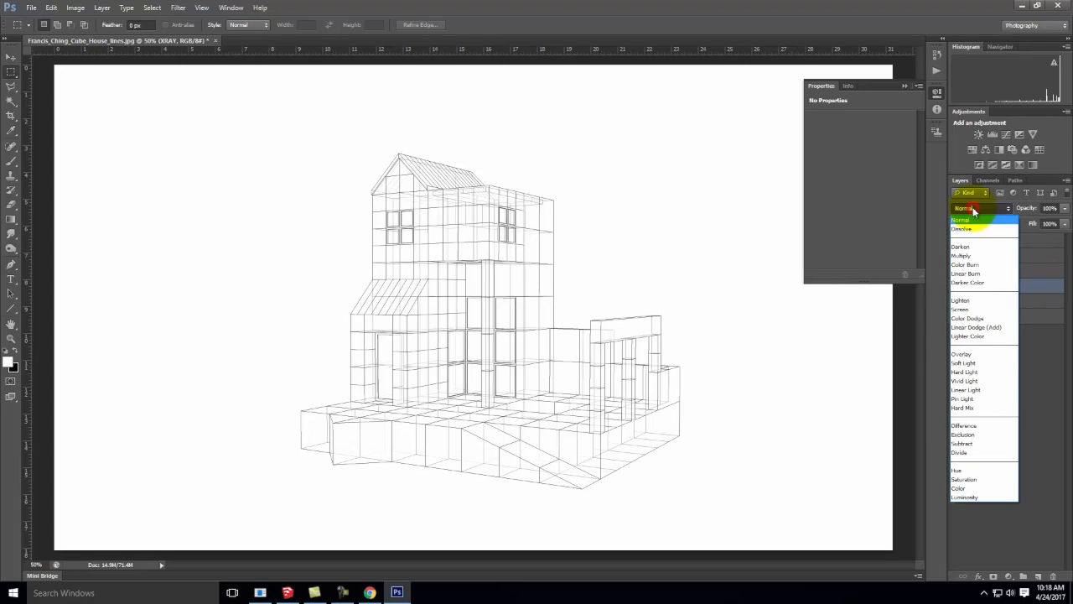
left_click(971, 256)
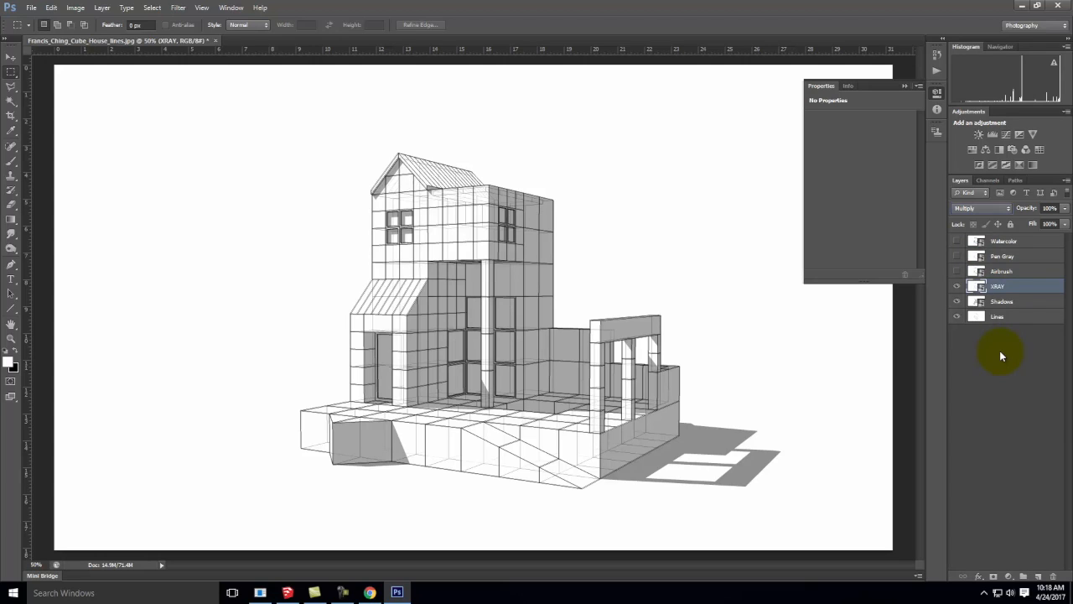
Show the Airbrush layer and set its blend mode to Multiply
left_click(1000, 271)
left_click(955, 272)
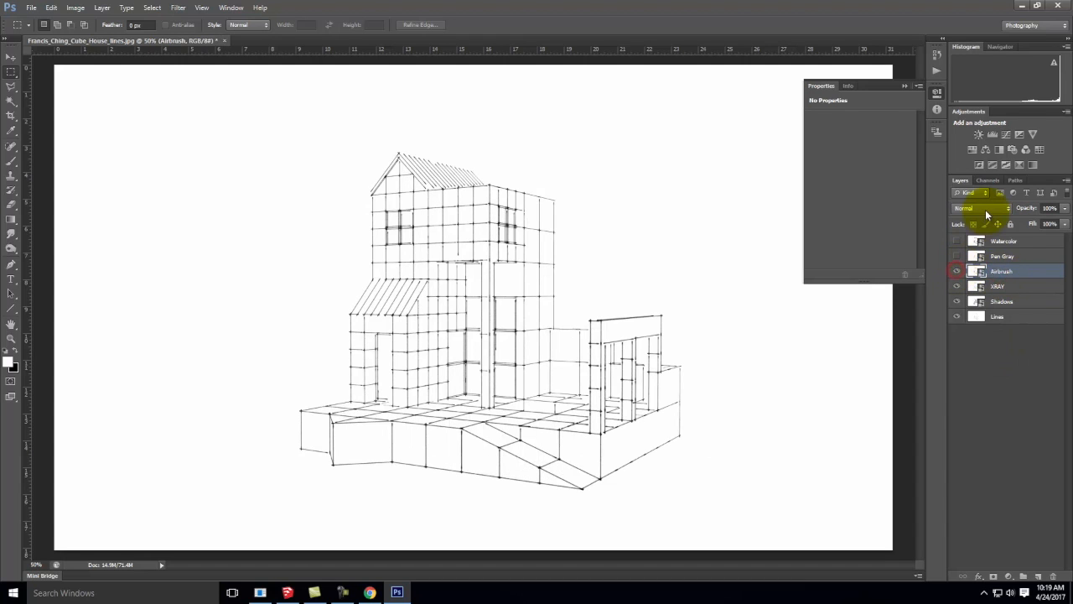
left_click(983, 209)
left_click(983, 255)
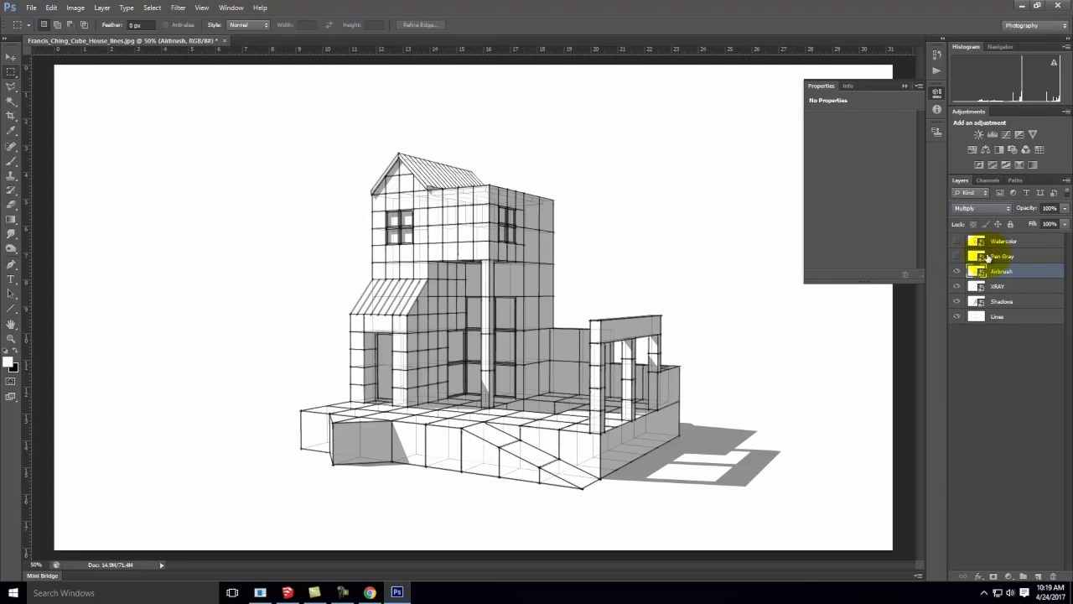
Show the Pen Gray layer and set its blend mode to Multiply
left_click(1005, 257)
left_click(957, 255)
left_click(983, 208)
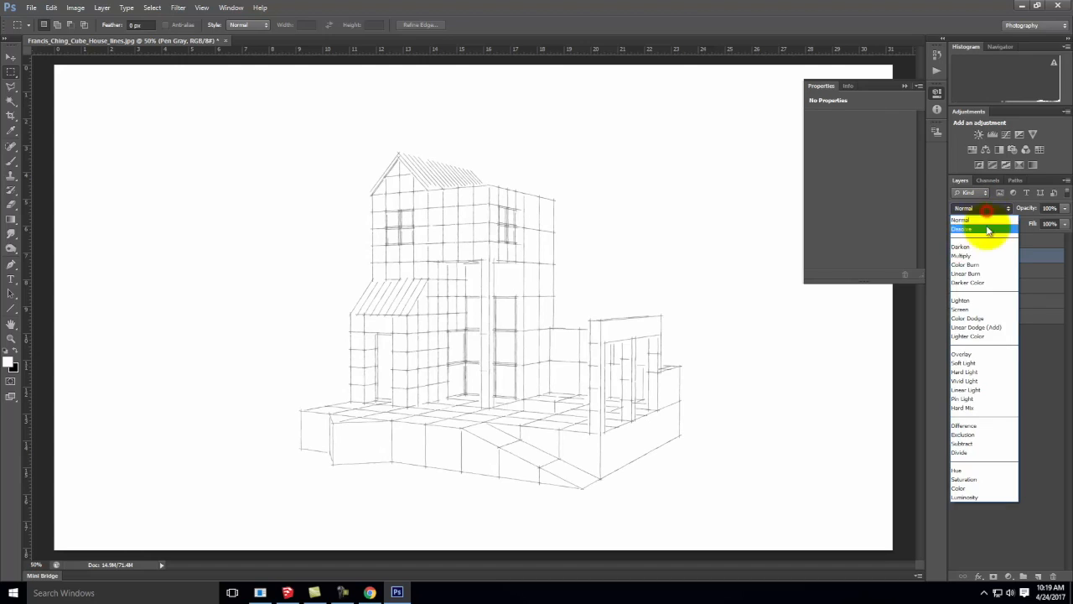
left_click(986, 256)
Show the Watercolor layer and set its blend mode to Multiply
left_click(1004, 240)
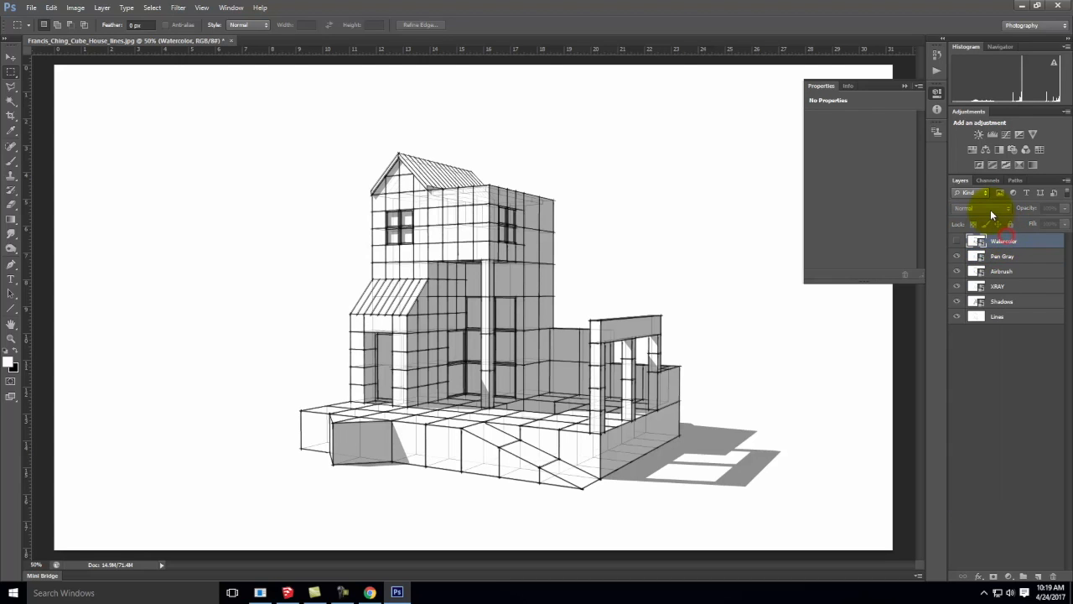
left_click(956, 241)
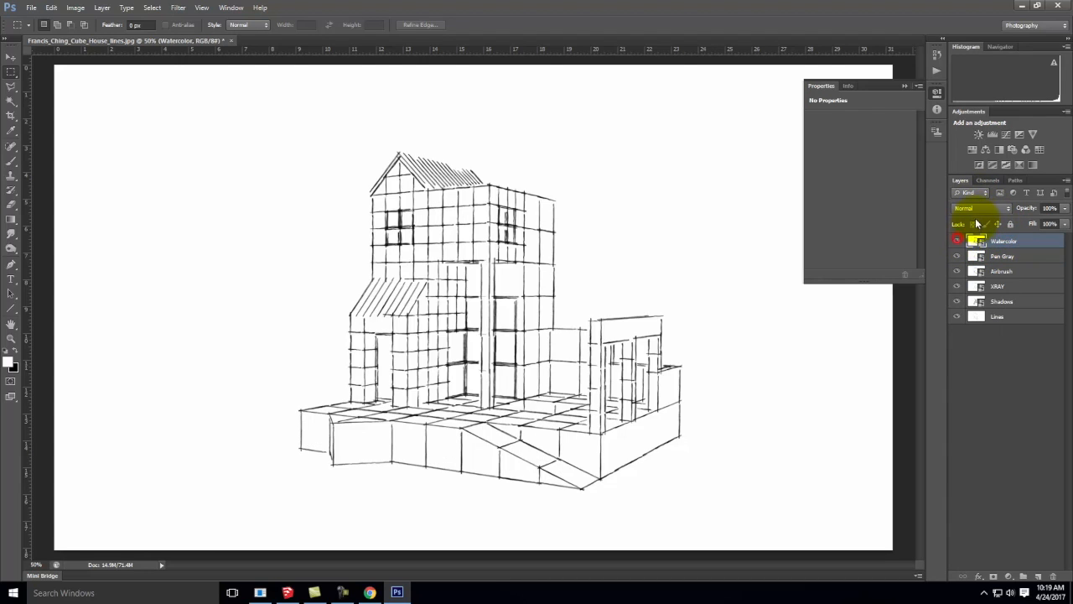
left_click(983, 208)
left_click(979, 256)
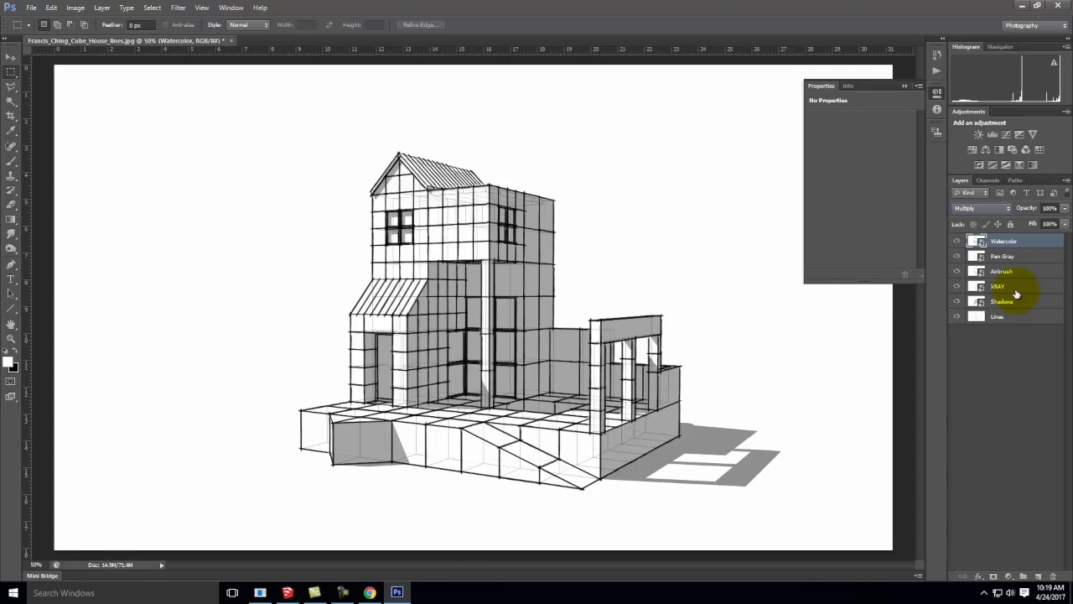
Hide the Watercolor and Airbrush layers and lower the XRAY layer's opacity to 24%
left_click(958, 242)
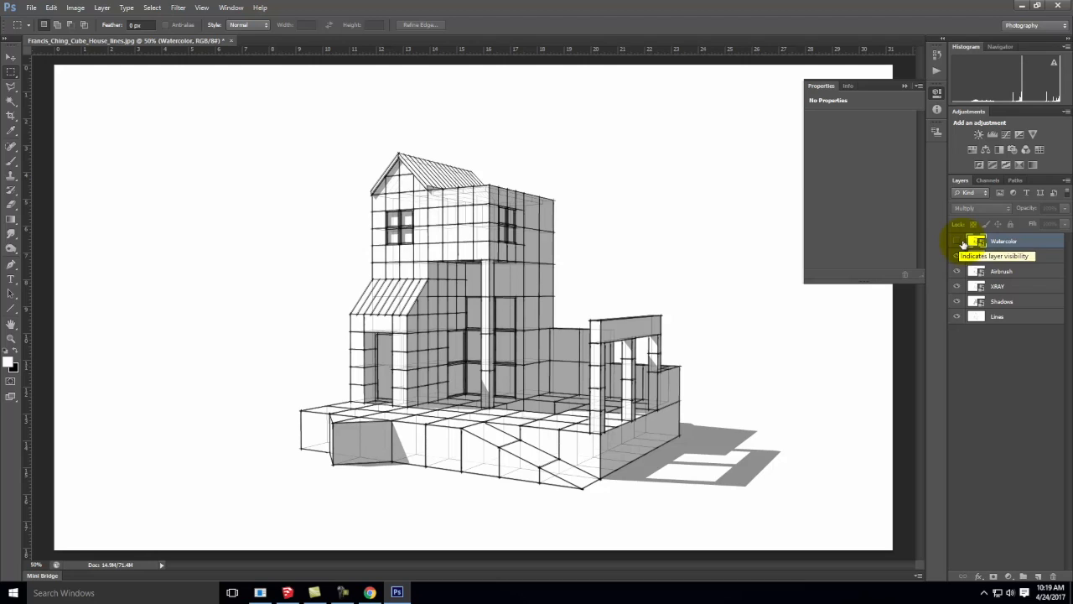
left_click(958, 272)
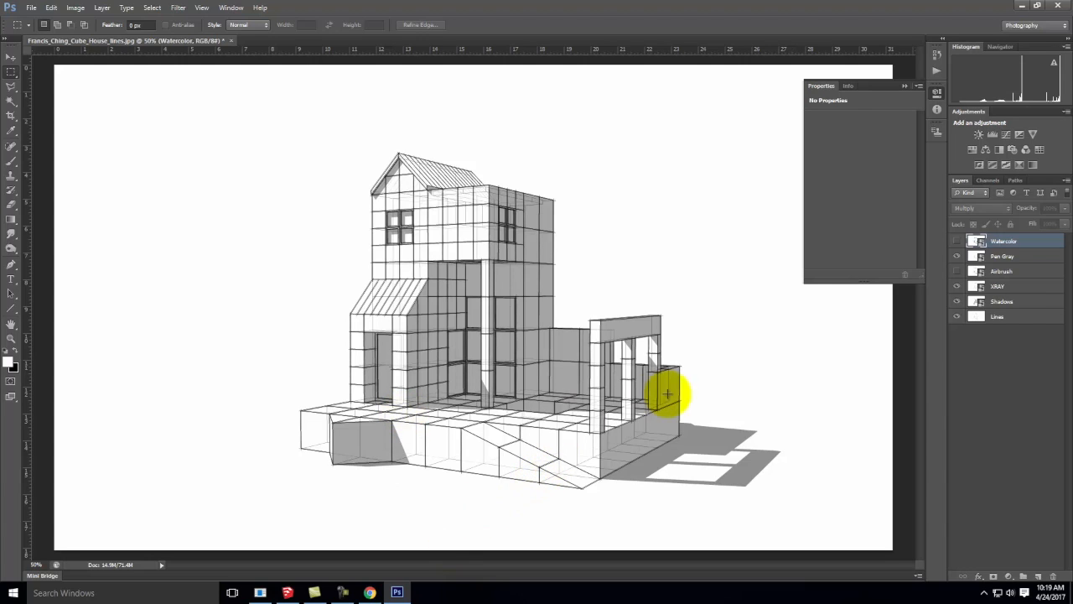
left_click(1025, 287)
left_click(1064, 209)
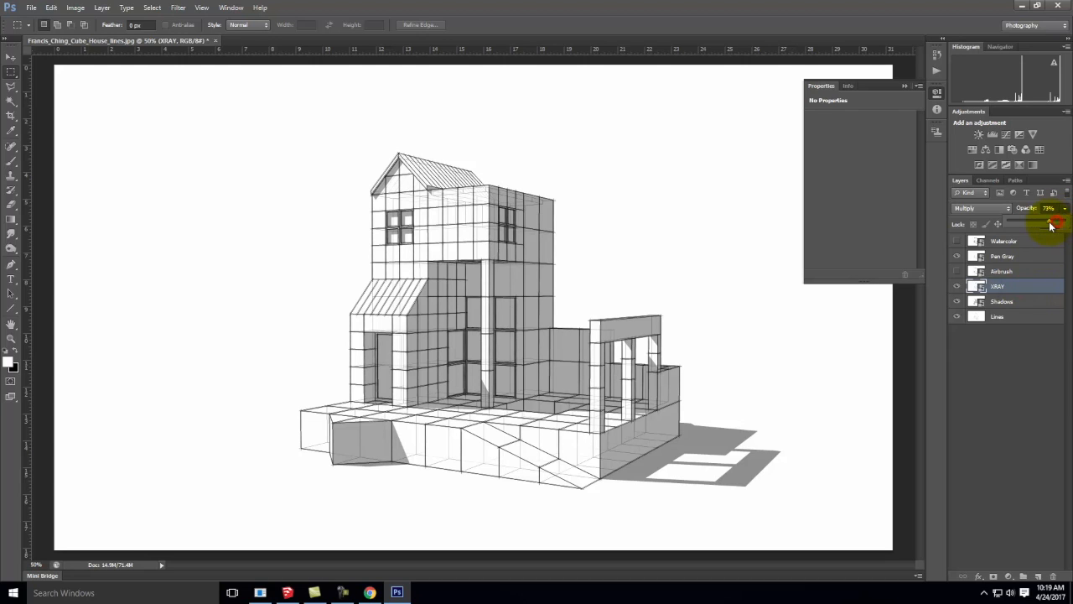
left_click_drag(1044, 228, 1023, 228)
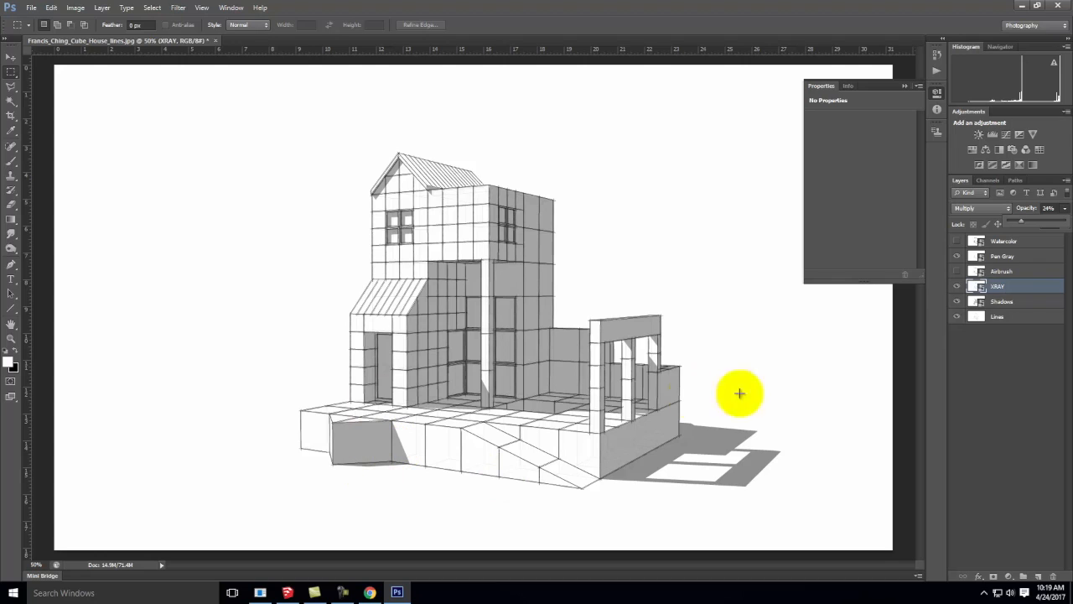
Create a layer named Dodge & Burn directly above Shadows, in Overlay mode and filled with the 50% gray neutral color
left_click(1018, 302)
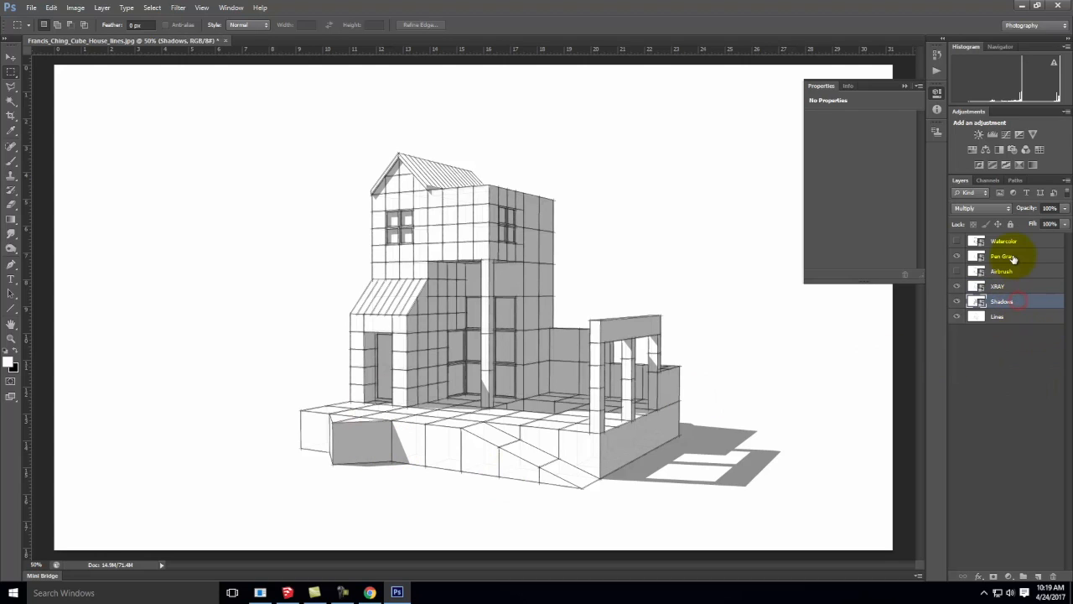
left_click(101, 7)
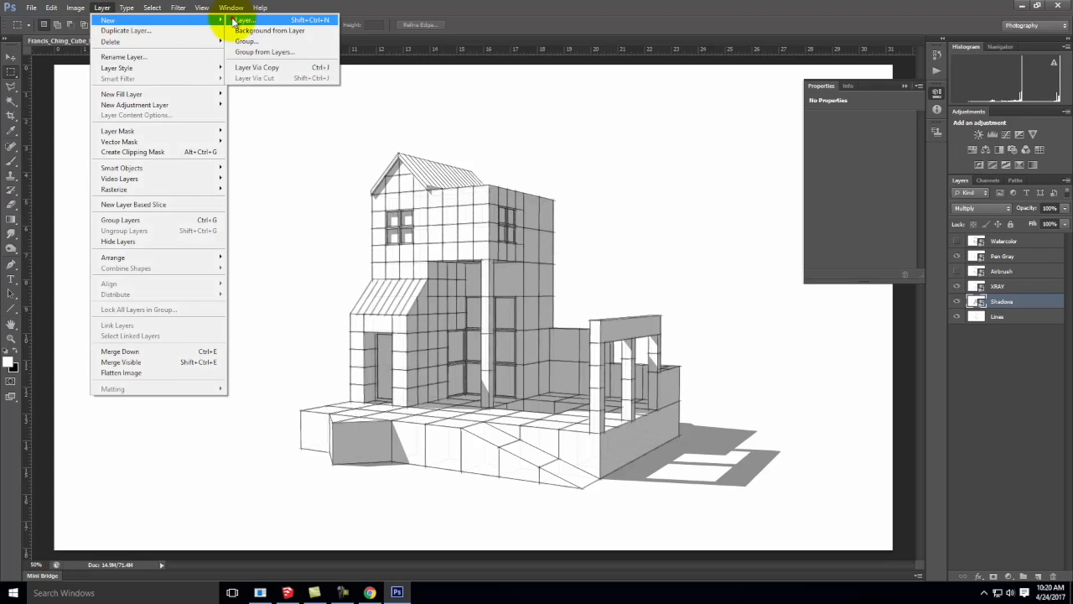
left_click(242, 19)
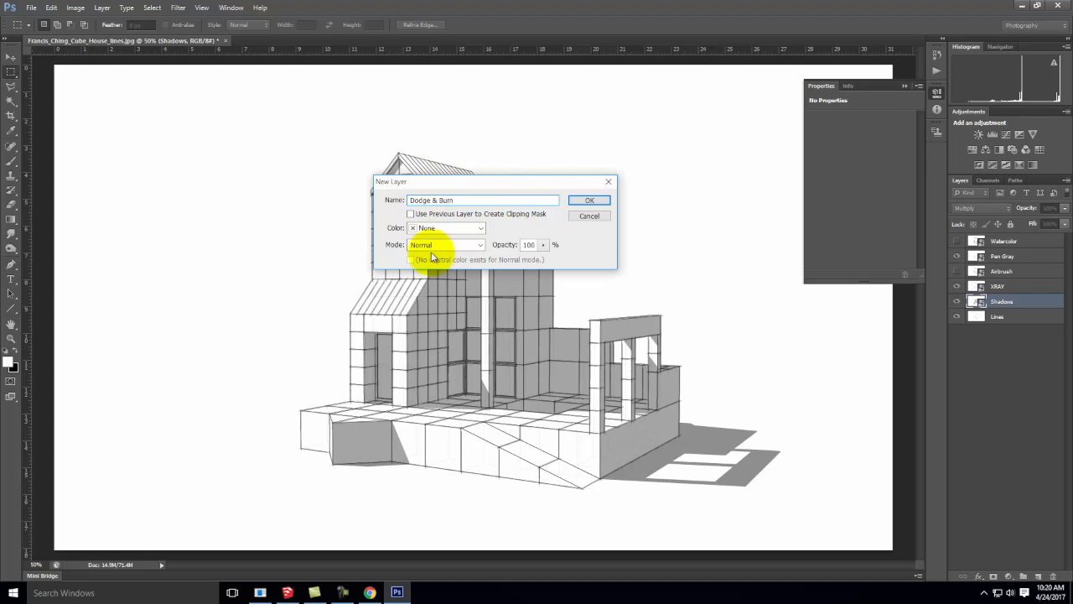
left_click(420, 244)
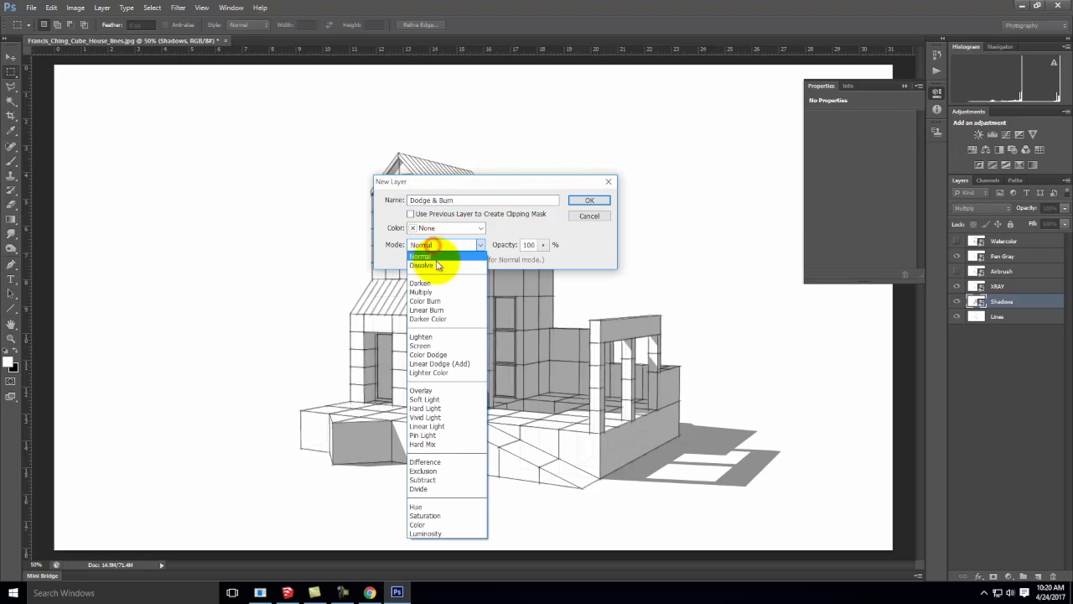
left_click(437, 388)
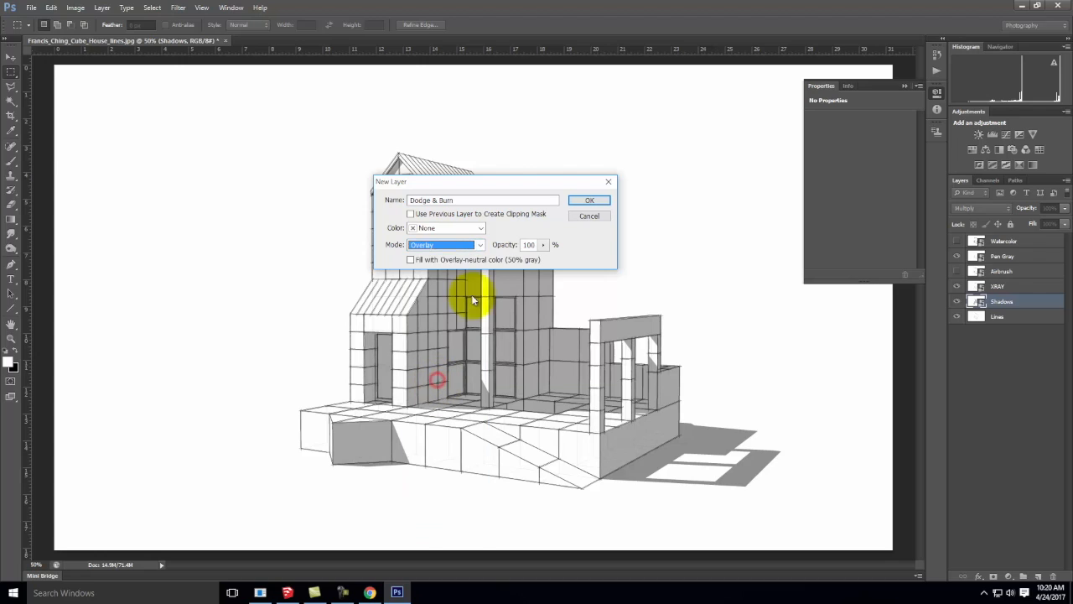
left_click(411, 260)
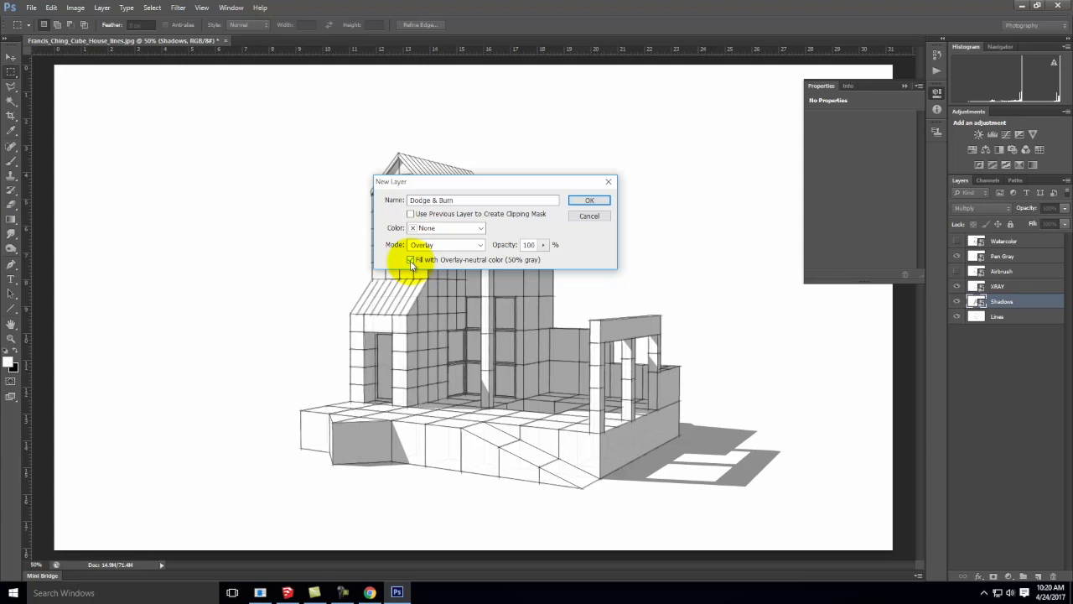
left_click(592, 199)
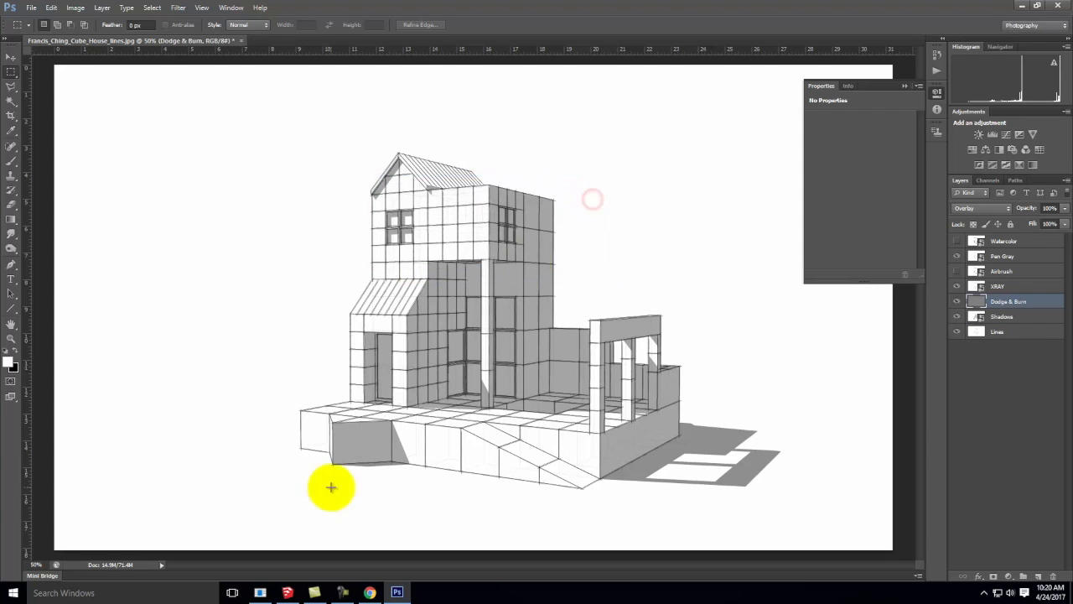
Switch to Chrome, read through the Photoshop 1.5 [dodge & burn] tutorial on the course website, and return to Photoshop
left_click(370, 592)
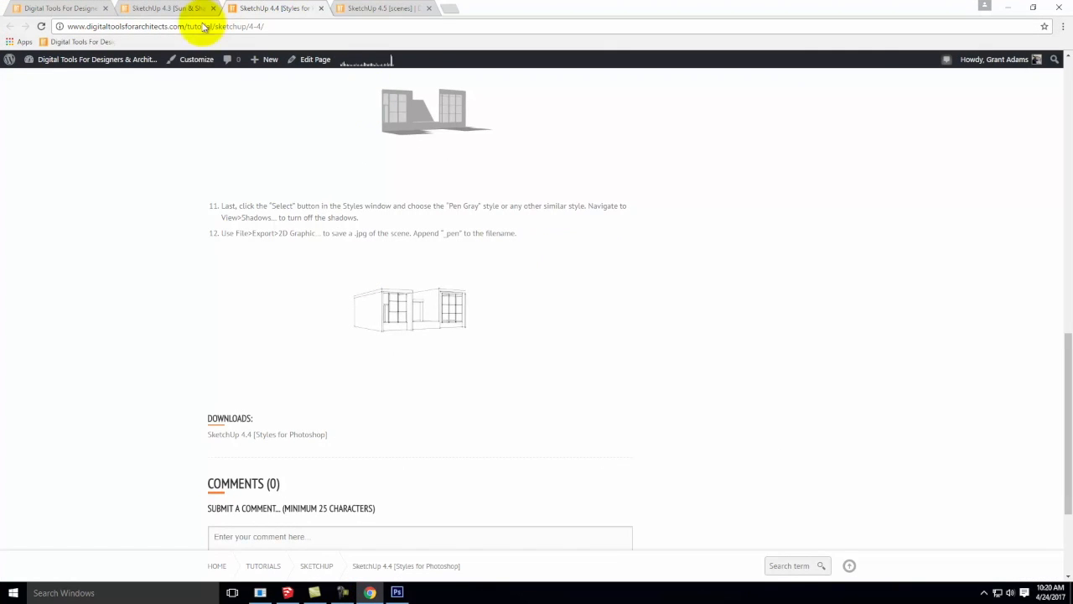
scroll(343, 251, "up", 15)
mouse_move(572, 181)
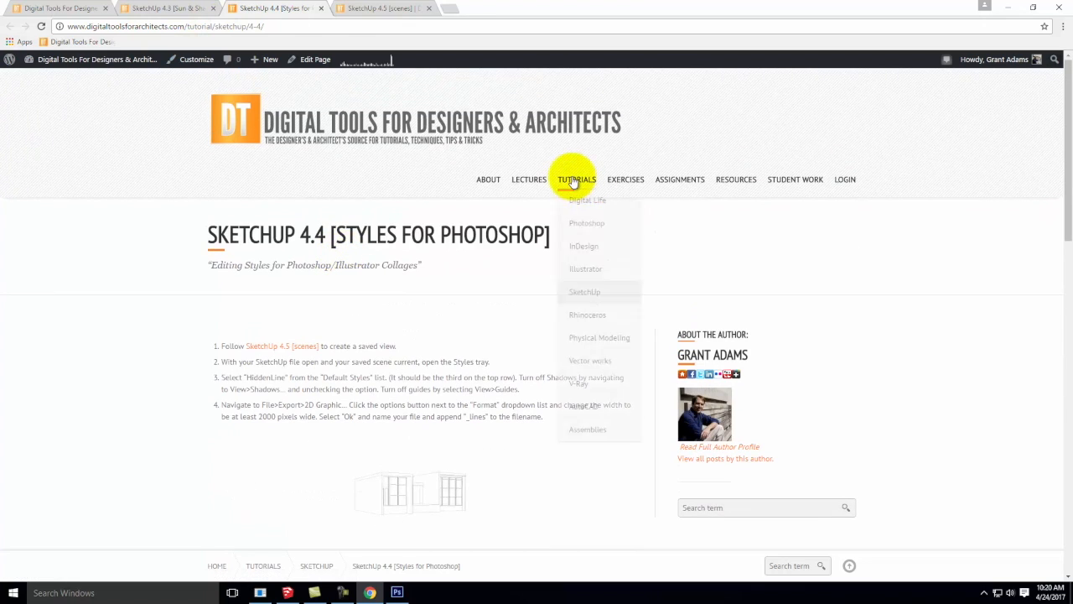
mouse_move(586, 223)
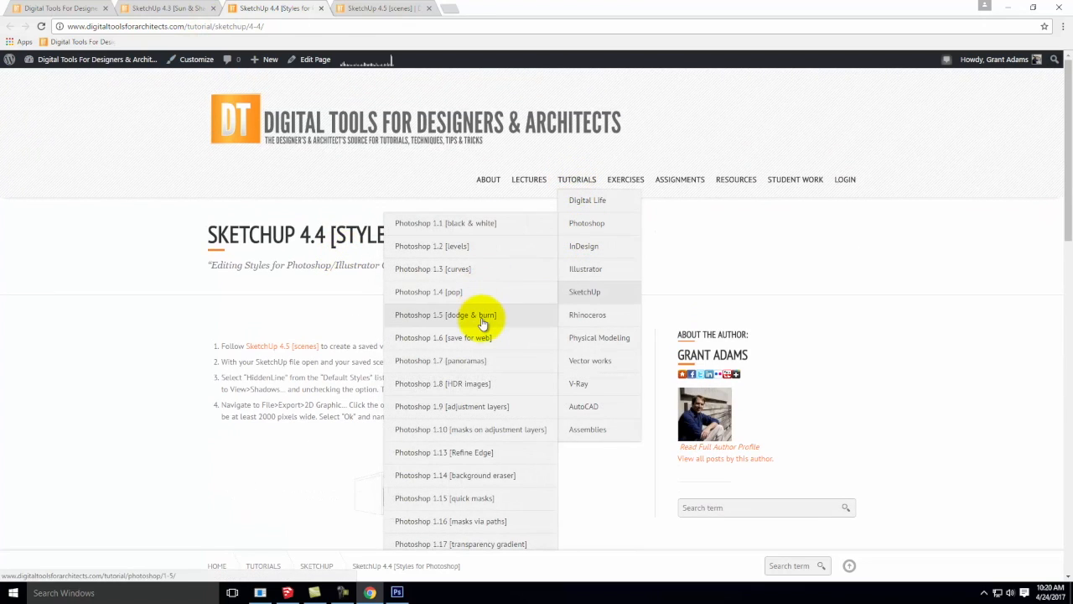
left_click(482, 321)
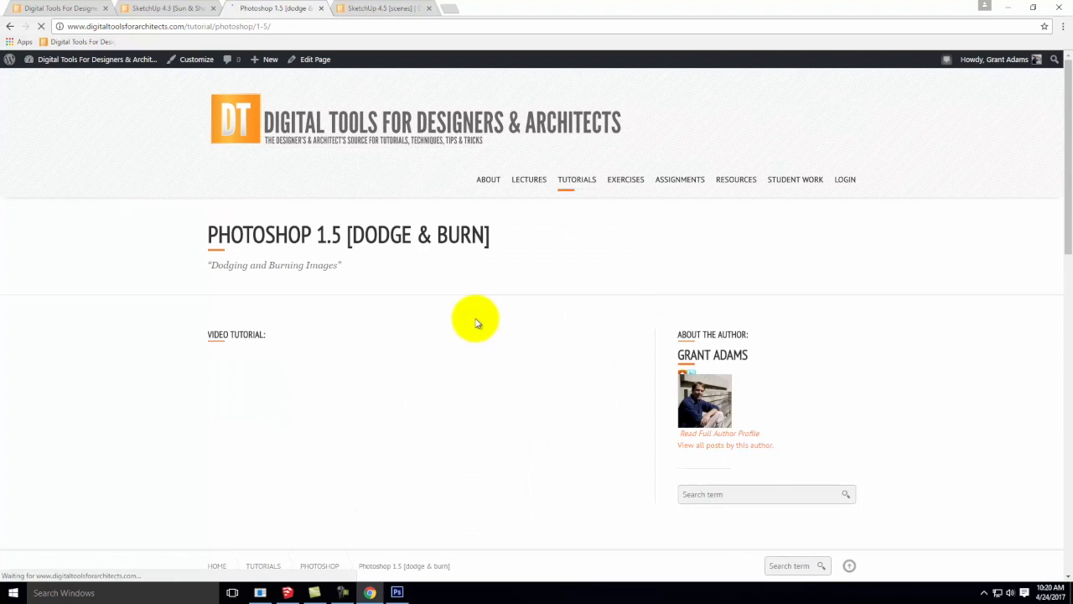
scroll(477, 321, "down", 3)
scroll(474, 318, "down", 10)
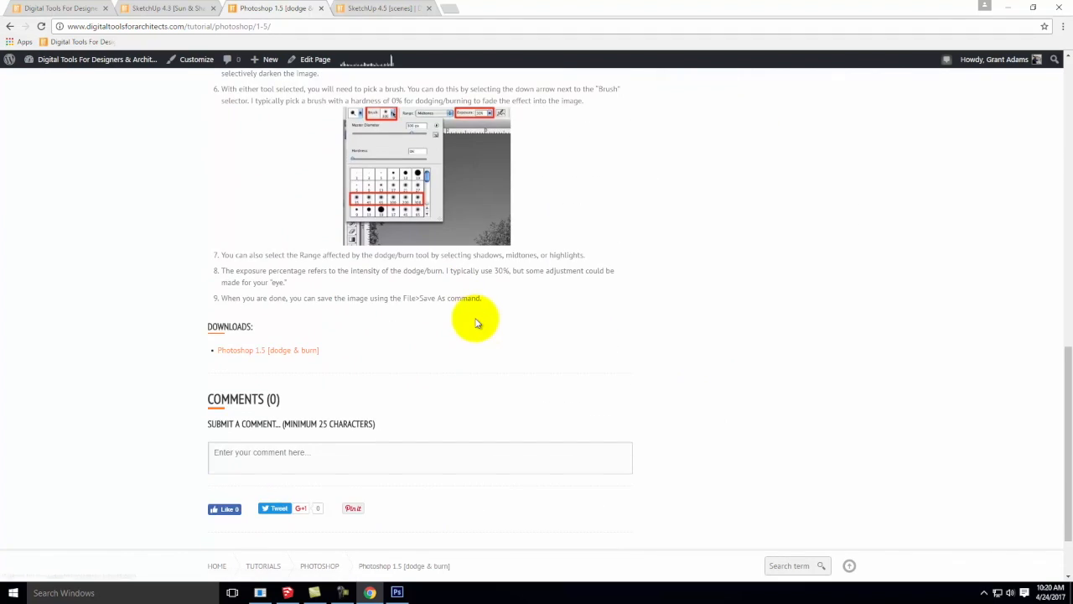
left_click(1005, 10)
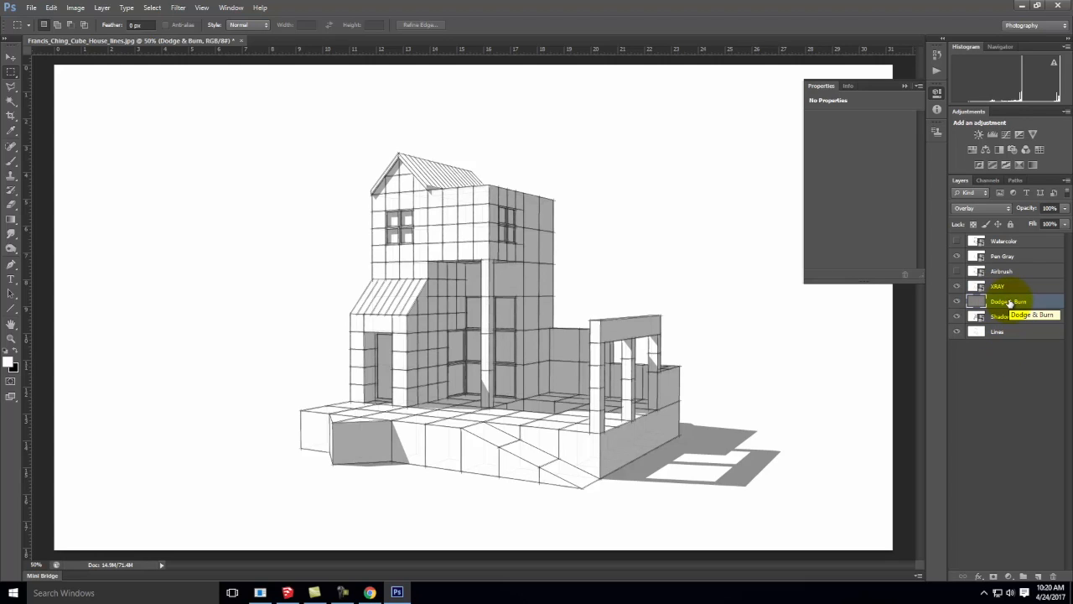
Clip the Dodge & Burn layer to the Shadows layer and activate the Burn Tool
key("ctrl+alt+g")
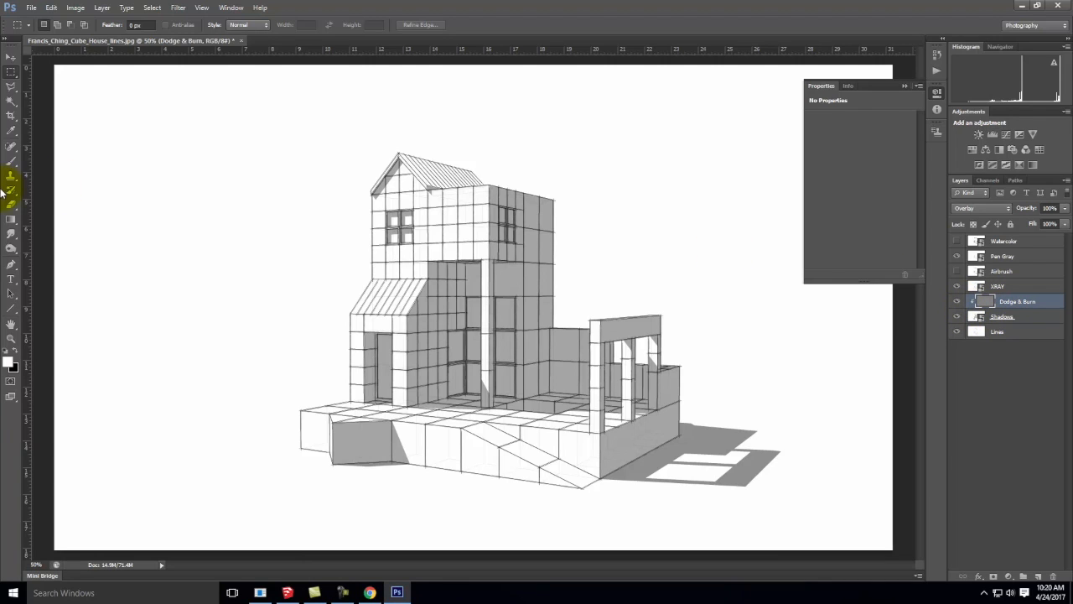
left_click(12, 239)
left_click(10, 252)
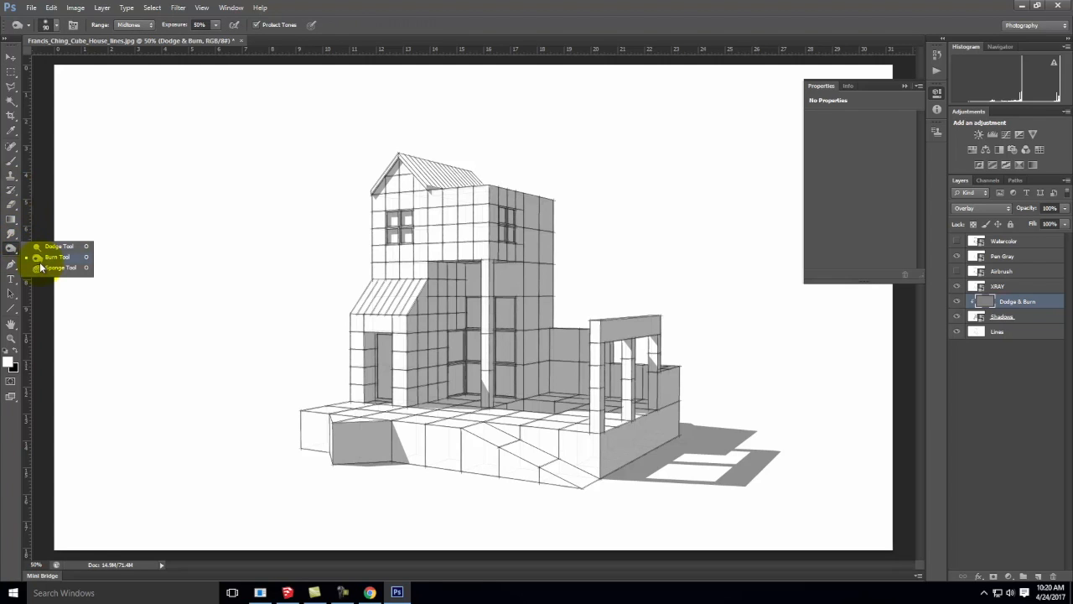
left_click(57, 256)
Enlarge the burn brush to 250 px and darken the shaded recess beneath the tower's overhang
key("ctrl+equal")
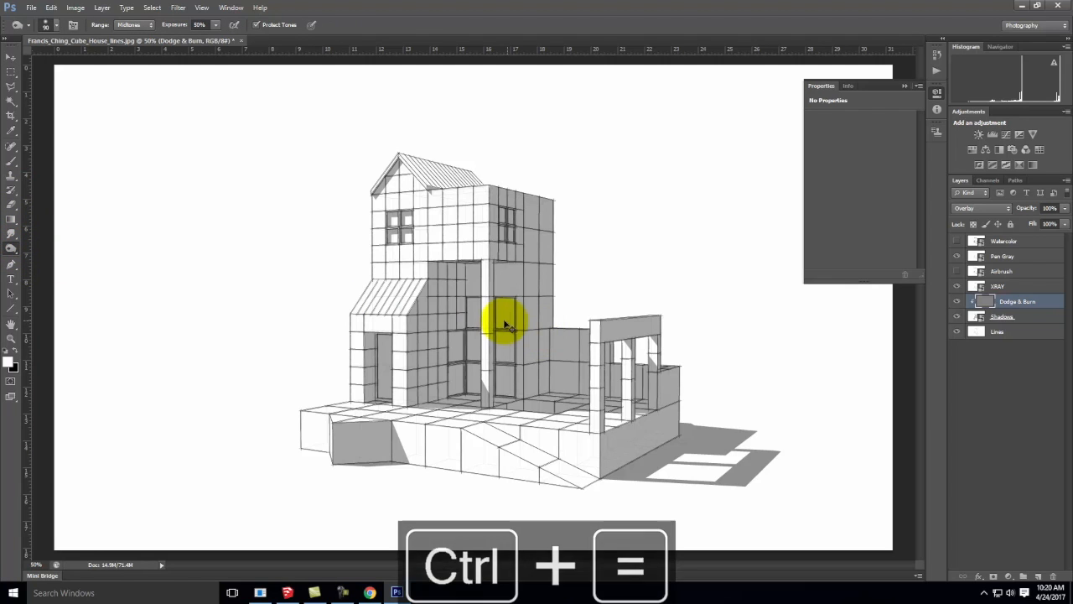
key("ctrl+equal")
key("ctrl+equal")
mouse_move(383, 156)
left_mouse_down()
mouse_move(427, 160)
mouse_move(335, 143)
mouse_move(454, 155)
mouse_move(455, 143)
mouse_move(467, 162)
mouse_move(500, 139)
mouse_move(456, 196)
mouse_move(302, 154)
mouse_move(323, 139)
mouse_move(609, 146)
mouse_move(588, 137)
mouse_move(679, 161)
mouse_move(549, 156)
mouse_move(464, 178)
mouse_move(311, 192)
mouse_move(360, 168)
mouse_move(335, 156)
mouse_move(487, 165)
mouse_move(173, 309)
mouse_move(206, 333)
mouse_move(434, 163)
mouse_move(350, 350)
mouse_move(517, 185)
mouse_move(467, 268)
mouse_move(462, 334)
mouse_move(307, 408)
mouse_move(277, 377)
mouse_move(347, 307)
mouse_move(383, 151)
mouse_move(347, 173)
left_mouse_up()
key("bracketright")
key("bracketright")
key("bracketright")
key("bracketright")
key("bracketright")
key("bracketright")
key("ctrl+minus")
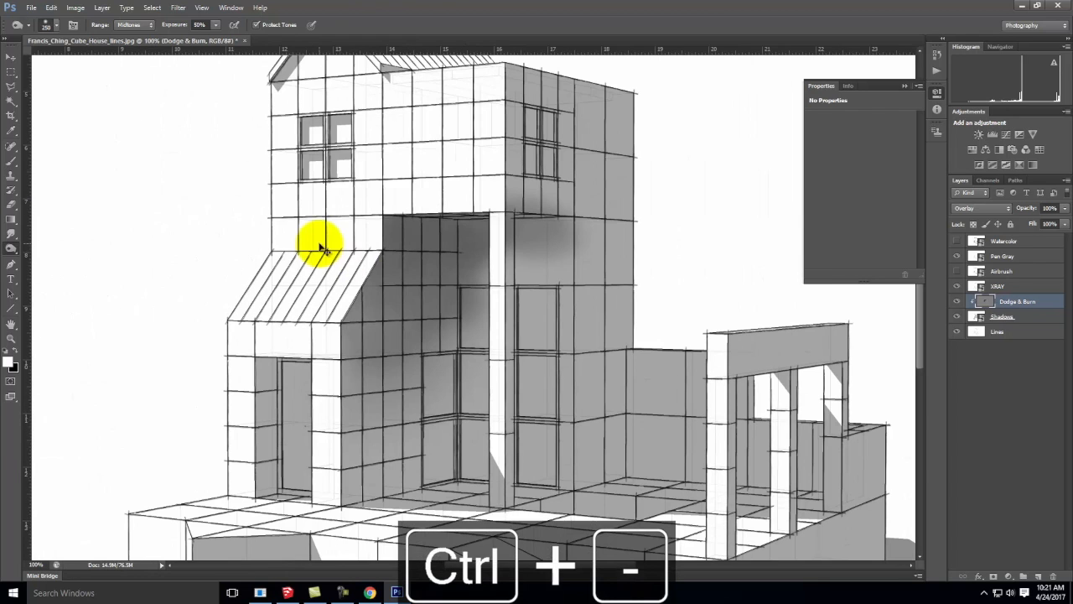
Burn the tower's shaded side wall from its upper edge to the ground and the shaded wall beside the entrance
left_click_drag(554, 95, 492, 85)
left_click_drag(505, 86, 640, 94)
mouse_move(527, 102)
left_mouse_down()
mouse_move(526, 250)
mouse_move(568, 327)
mouse_move(577, 378)
mouse_move(600, 215)
mouse_move(657, 366)
mouse_move(626, 494)
left_mouse_up()
mouse_move(611, 383)
left_mouse_down()
mouse_move(652, 436)
mouse_move(581, 538)
left_mouse_up()
mouse_move(400, 318)
left_mouse_down()
mouse_move(389, 435)
mouse_move(374, 450)
left_mouse_up()
Reduce the burn brush to 125 px and darken the entrance doorway recess and the upper front window
key("bracketleft")
key("bracketleft")
key("bracketleft")
key("bracketleft")
mouse_move(270, 367)
left_mouse_down()
mouse_move(263, 376)
mouse_move(312, 349)
mouse_move(257, 431)
mouse_move(280, 366)
mouse_move(272, 354)
mouse_move(278, 367)
left_mouse_up()
mouse_move(303, 115)
left_mouse_down()
mouse_move(345, 87)
mouse_move(345, 110)
mouse_move(293, 147)
mouse_move(294, 200)
left_mouse_up()
left_click_drag(342, 132, 301, 204)
Burn the shaded faces of the pergola's beam and front post
scroll(605, 347, "down", 1)
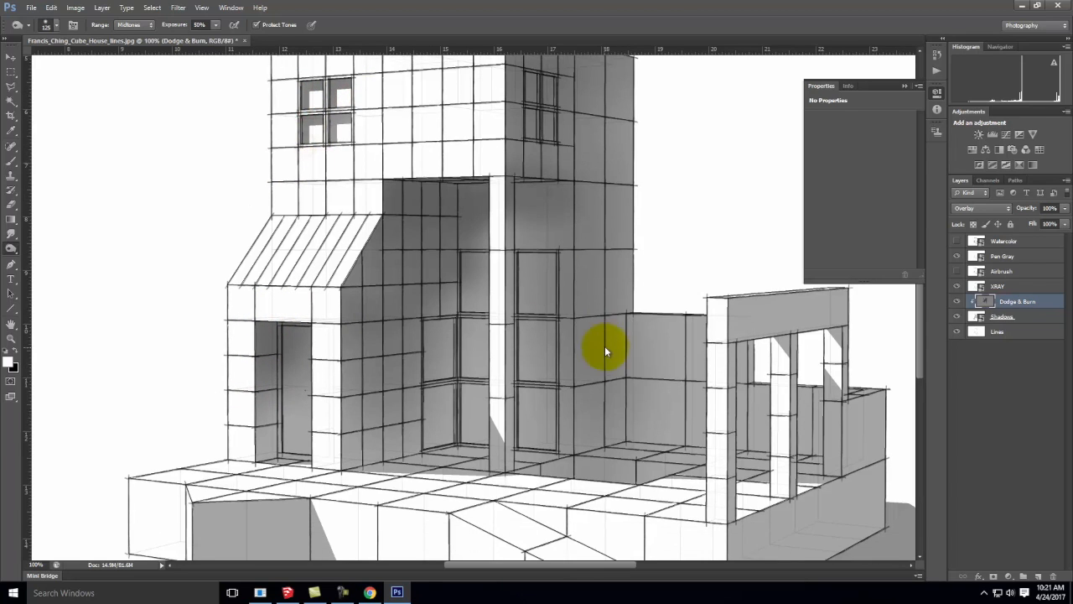
mouse_move(745, 311)
left_mouse_down()
mouse_move(790, 318)
mouse_move(819, 306)
mouse_move(754, 315)
mouse_move(772, 335)
mouse_move(749, 357)
mouse_move(702, 537)
left_mouse_up()
left_click_drag(718, 336, 720, 515)
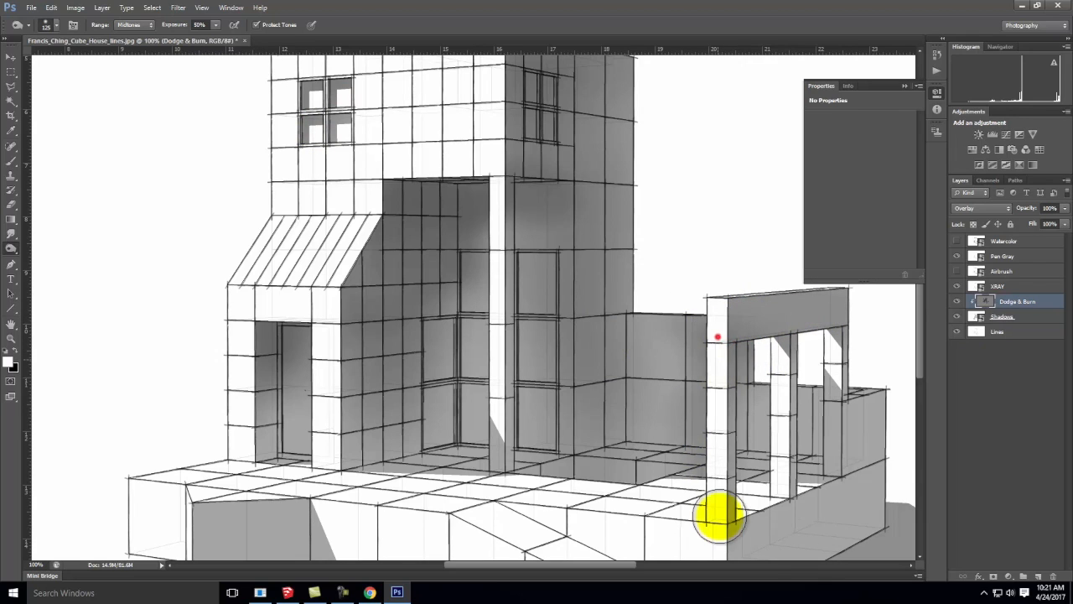
left_click_drag(722, 399, 731, 572)
Burn the shaded recess at the front of the base and the near corner of its shaded side wall
key("space")
mouse_move(806, 481)
left_mouse_down()
mouse_move(651, 329)
mouse_move(723, 372)
left_mouse_up()
mouse_move(147, 400)
left_mouse_down()
mouse_move(204, 408)
mouse_move(172, 414)
mouse_move(178, 454)
mouse_move(290, 472)
mouse_move(208, 463)
mouse_move(309, 462)
mouse_move(221, 421)
mouse_move(227, 456)
mouse_move(240, 431)
mouse_move(203, 443)
left_mouse_up()
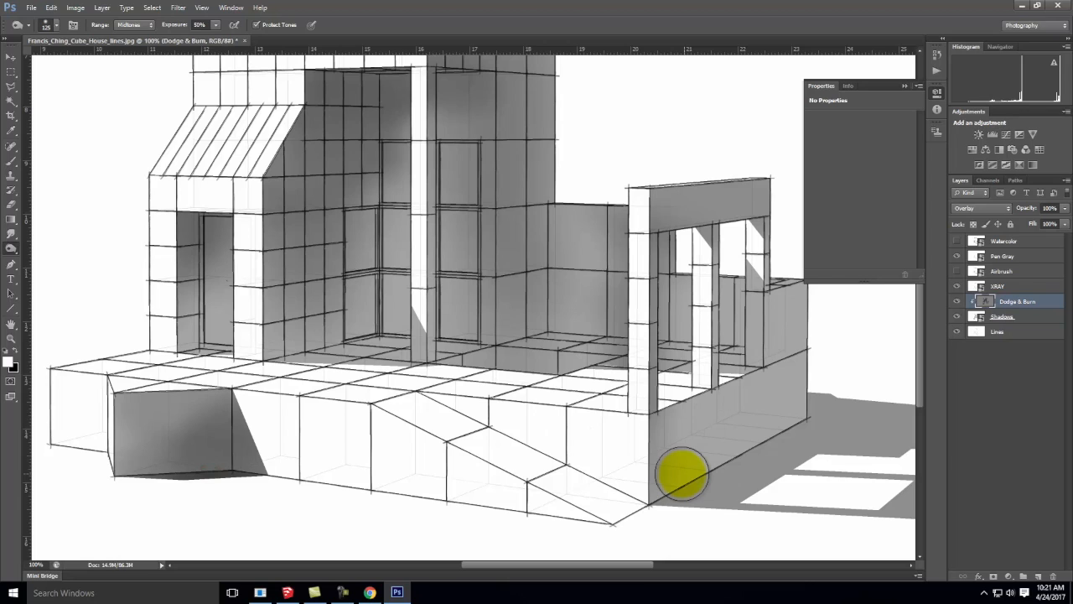
mouse_move(682, 473)
left_mouse_down()
mouse_move(587, 472)
mouse_move(563, 491)
left_mouse_up()
Use the Dodge Tool with a 500 px brush to fade the far end of the ground shadow
left_click(12, 249)
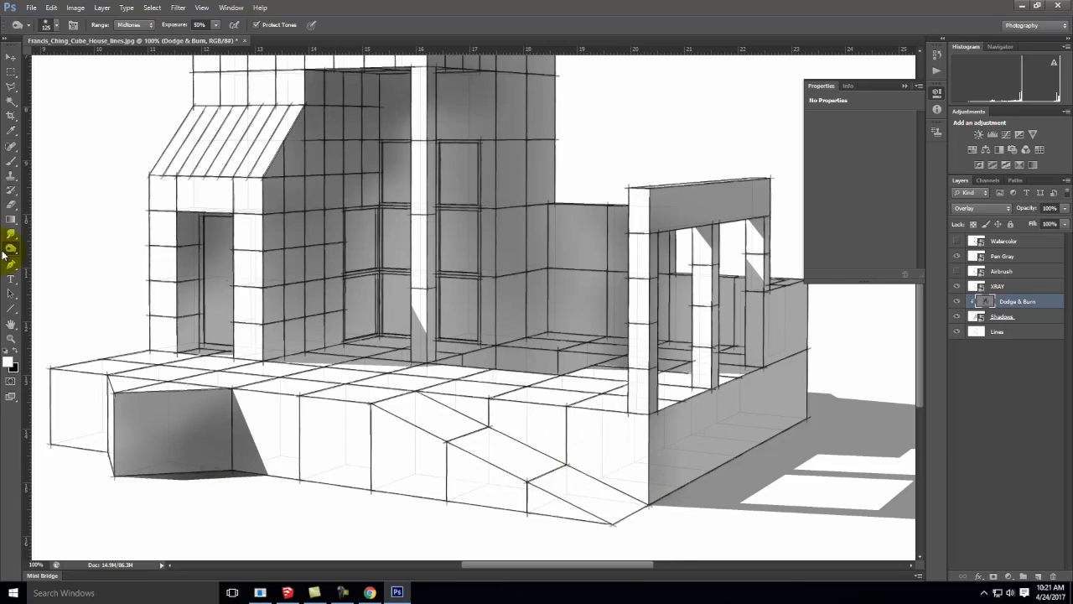
left_click_drag(14, 252, 55, 247)
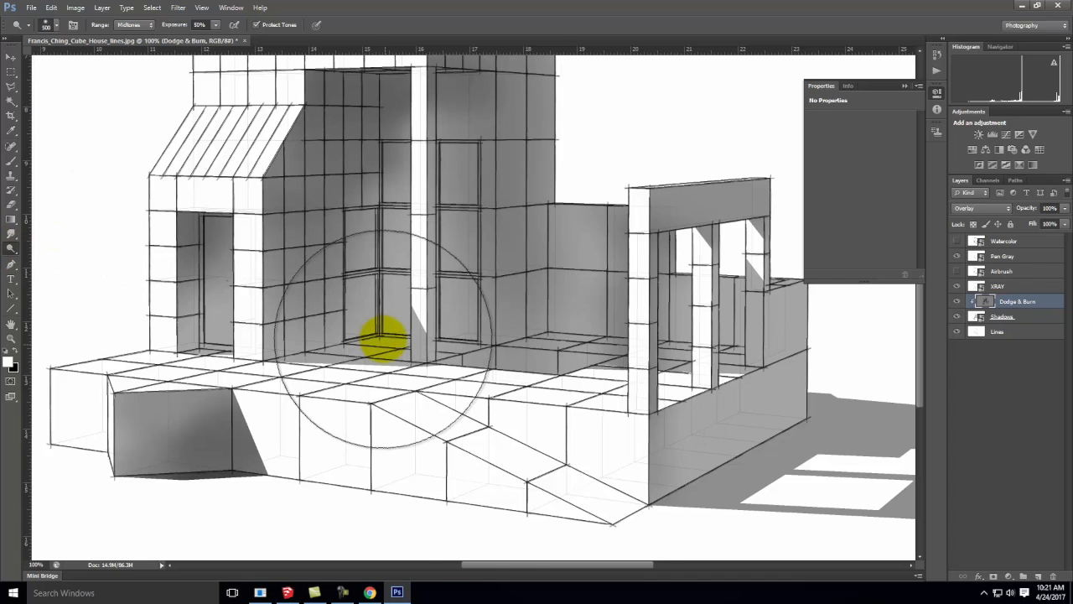
key("ctrl+minus")
left_click_drag(703, 421, 506, 405)
left_click(579, 323)
left_click(612, 302)
left_click(612, 416)
left_click(654, 295)
left_click(648, 428)
left_click(663, 264)
left_click_drag(576, 313, 743, 421)
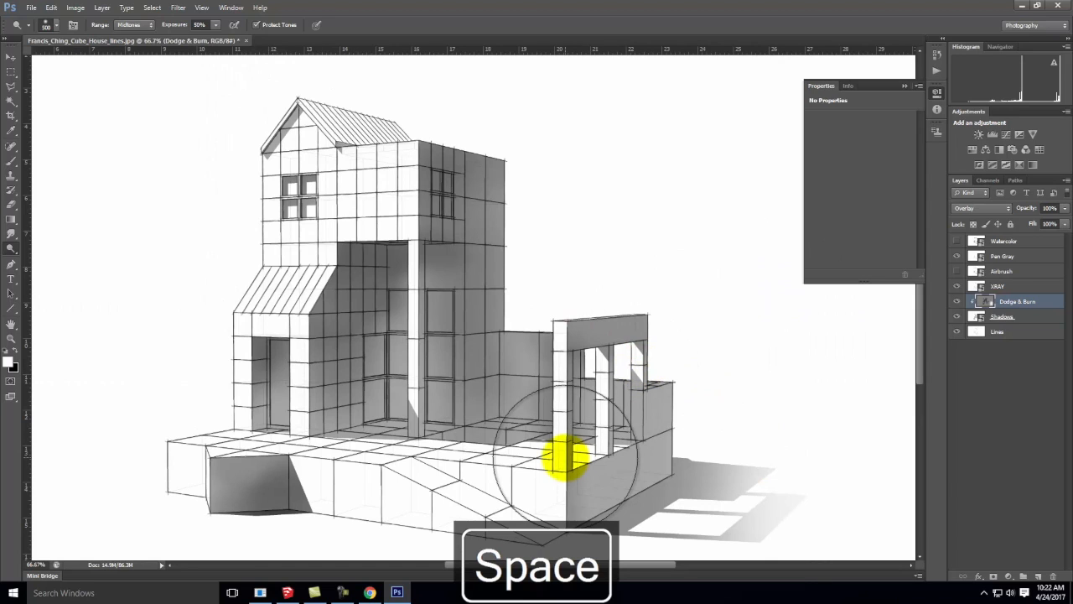
Select the Shadows layer and examine the dodged and burned shading across the house, fitting the whole canvas in view
left_click(1016, 317)
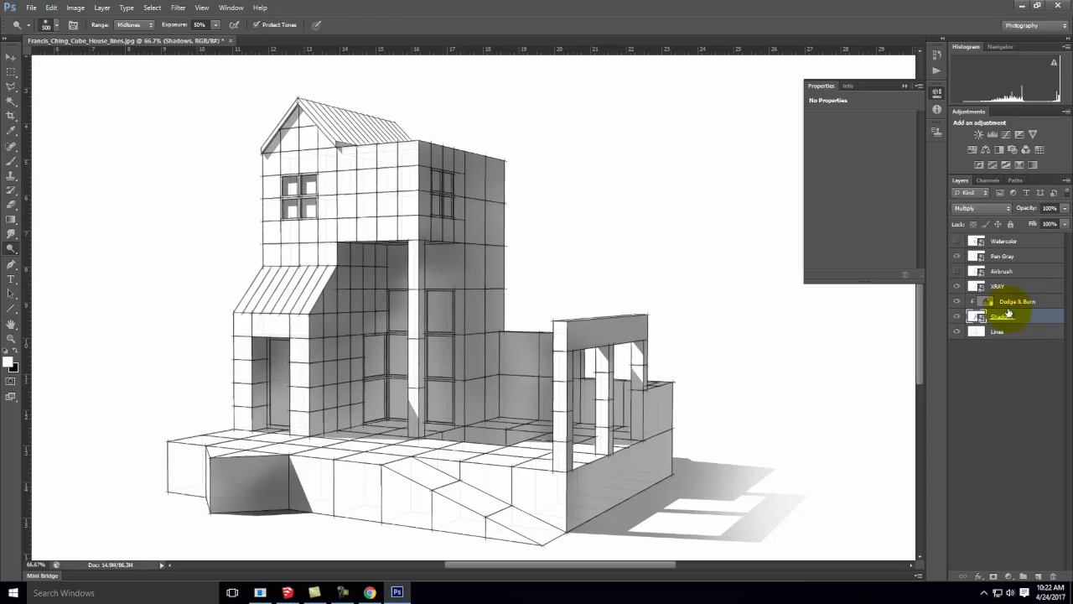
scroll(473, 234, "down", 2)
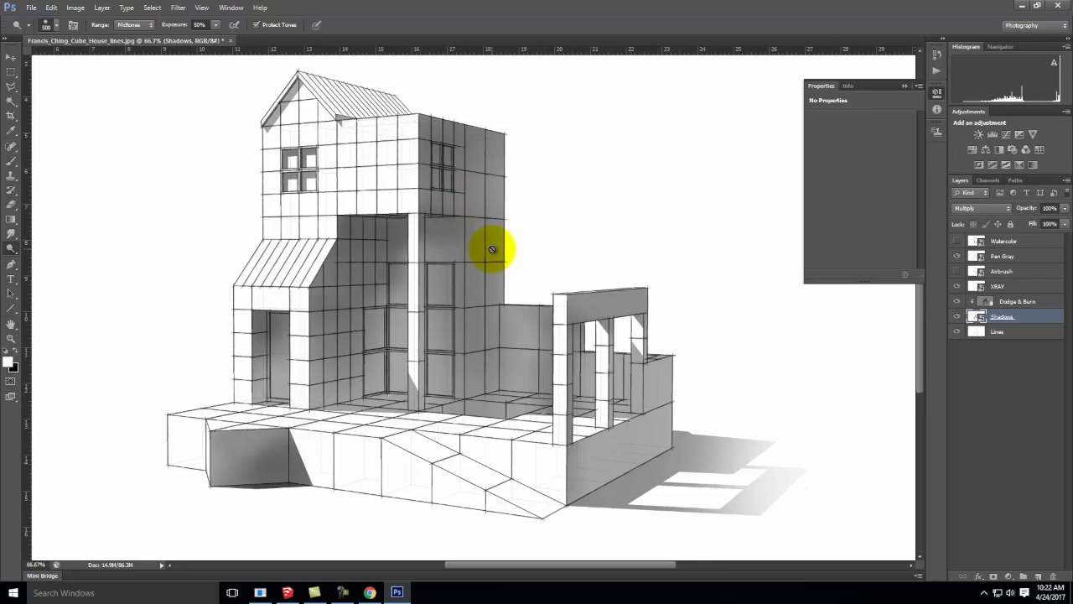
scroll(486, 285, "down", 1)
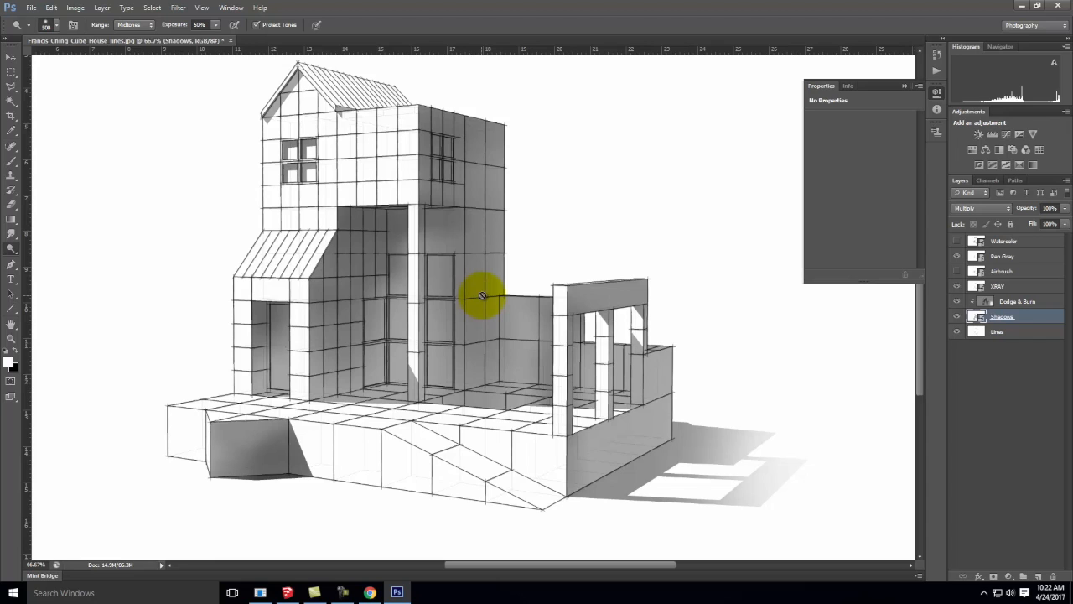
scroll(467, 299, "up", 2)
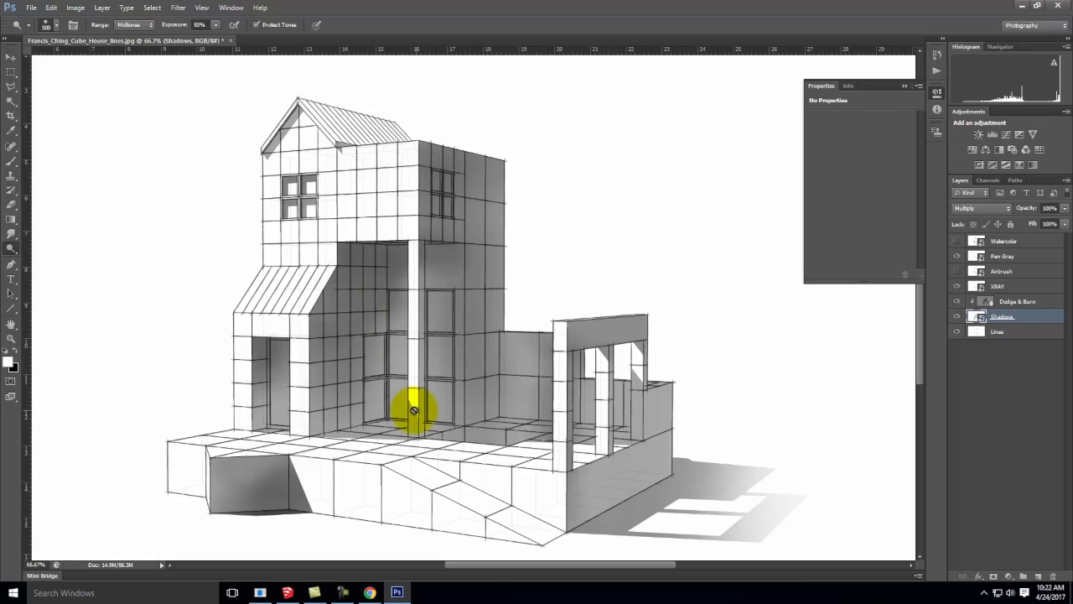
left_click_drag(414, 409, 446, 403)
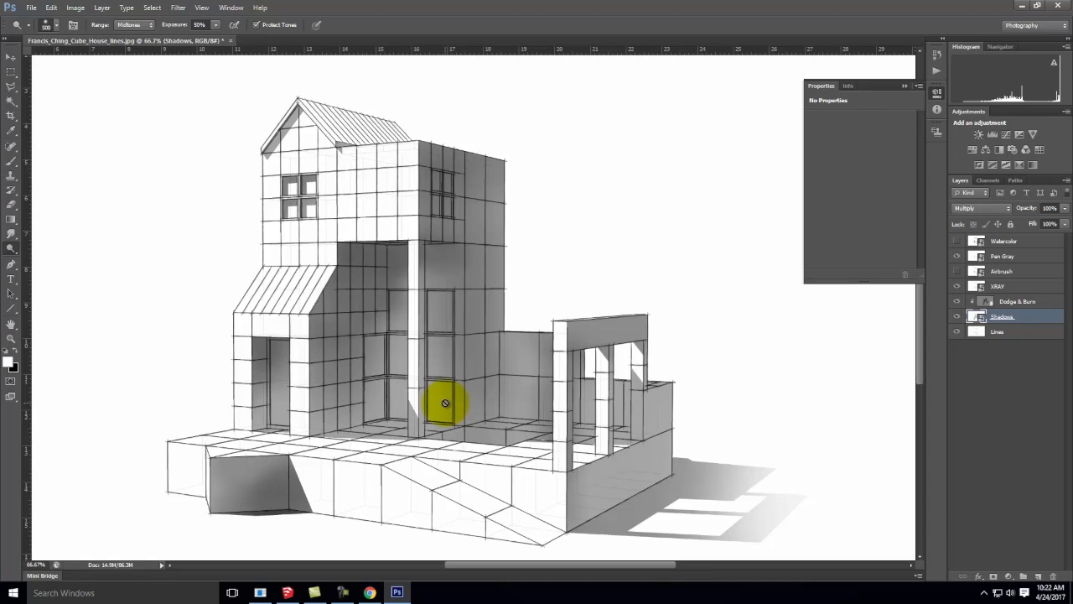
left_click_drag(445, 402, 520, 422)
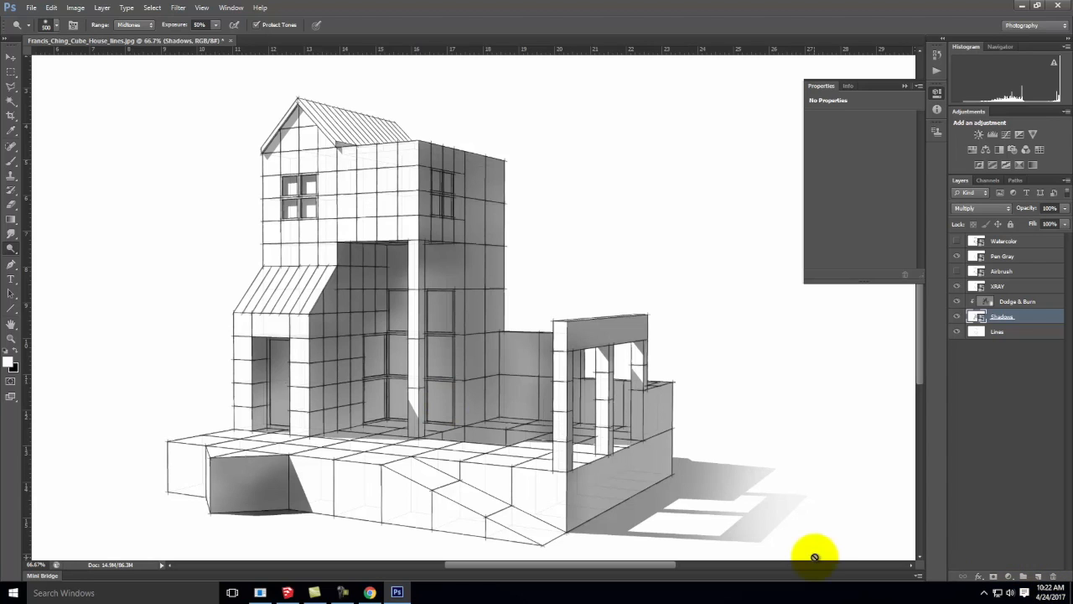
scroll(527, 459, "up", 4)
scroll(526, 459, "down", 5)
key("ctrl+0")
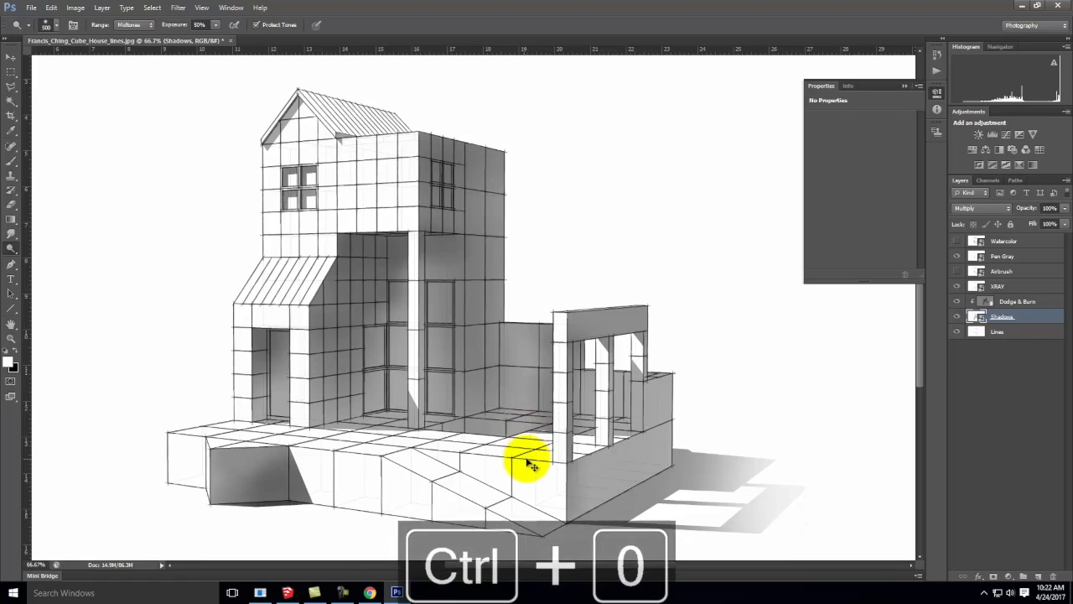
left_click(31, 7)
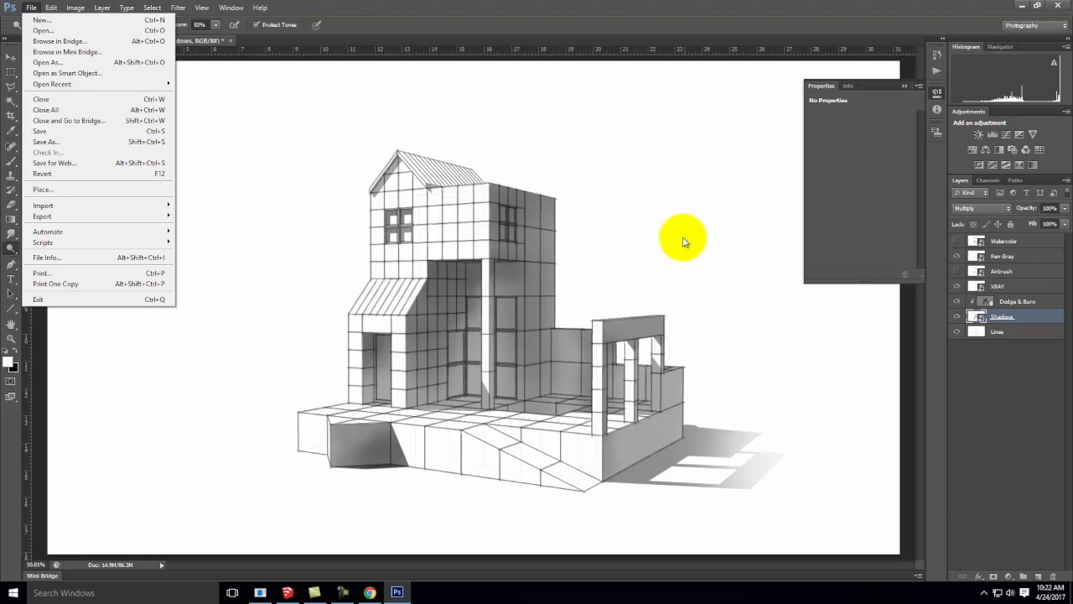
left_click(343, 595)
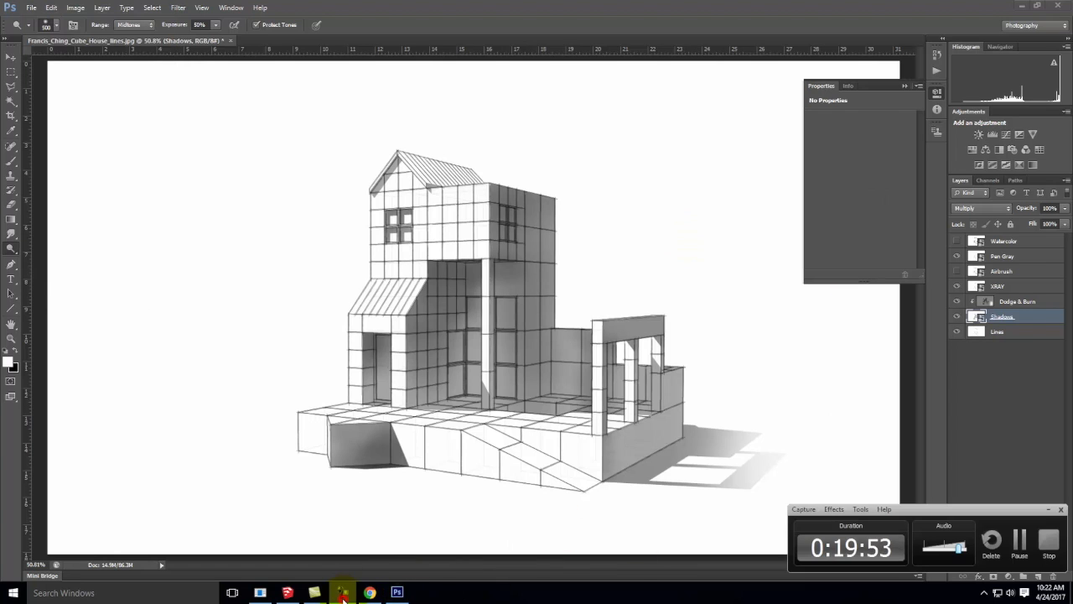